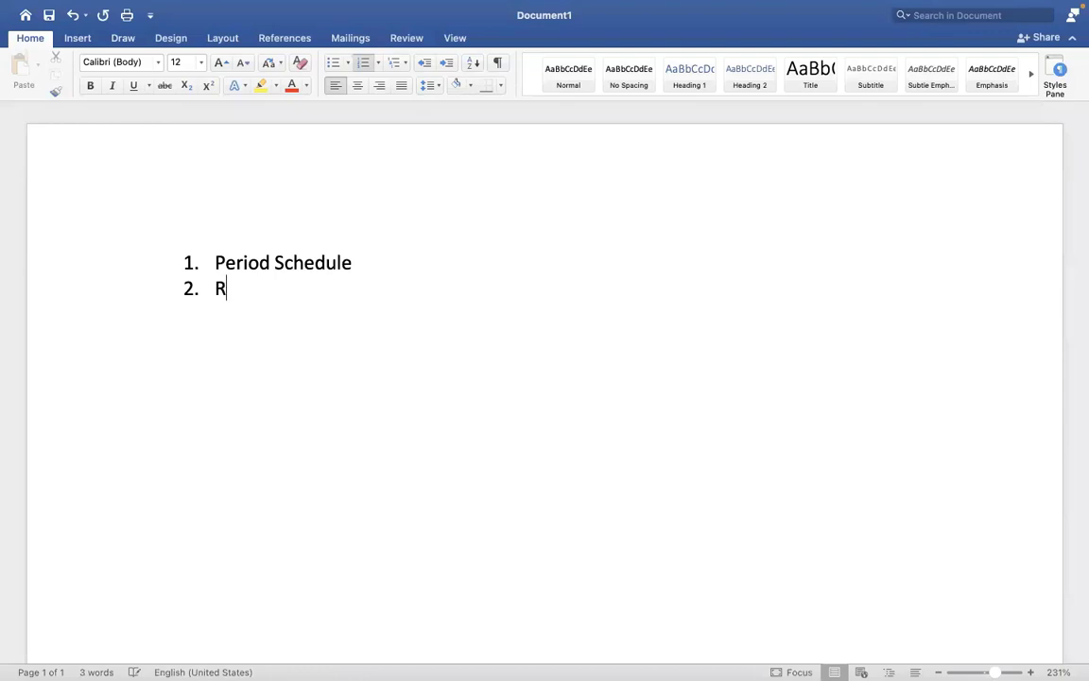
Add Run category, Pay accumulations, Pay Group and Payment election rules as list items 2–5
type("go")
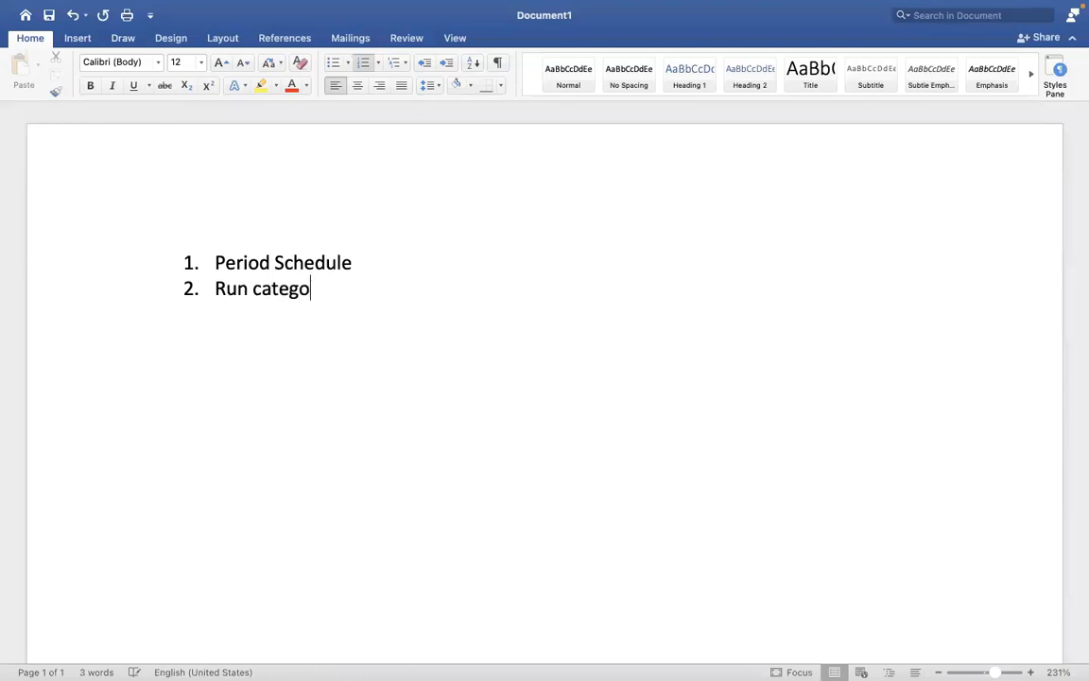
type("ry")
key("Return")
type("Pay accumulations")
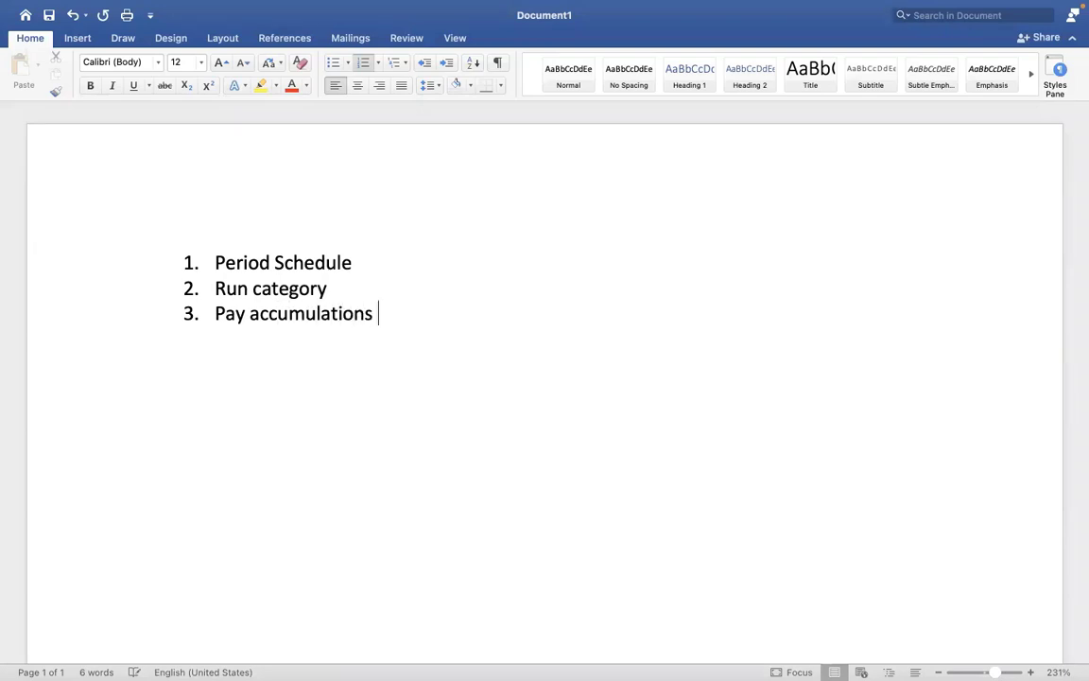
key("Return")
type("Pay Group")
key("Return")
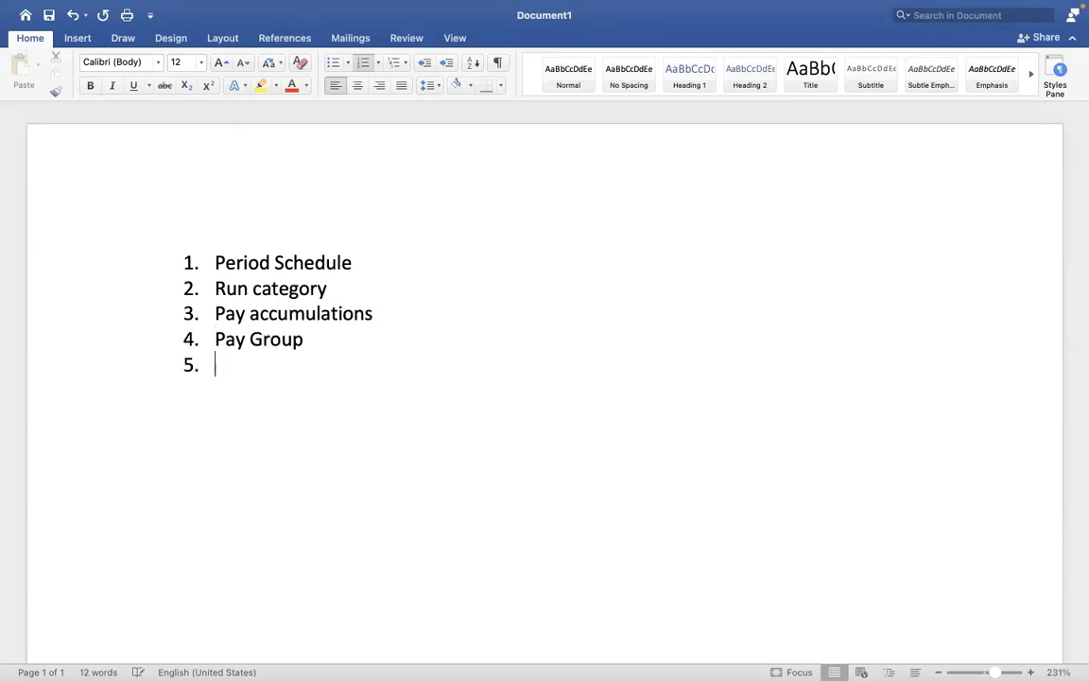
type("Payment electi")
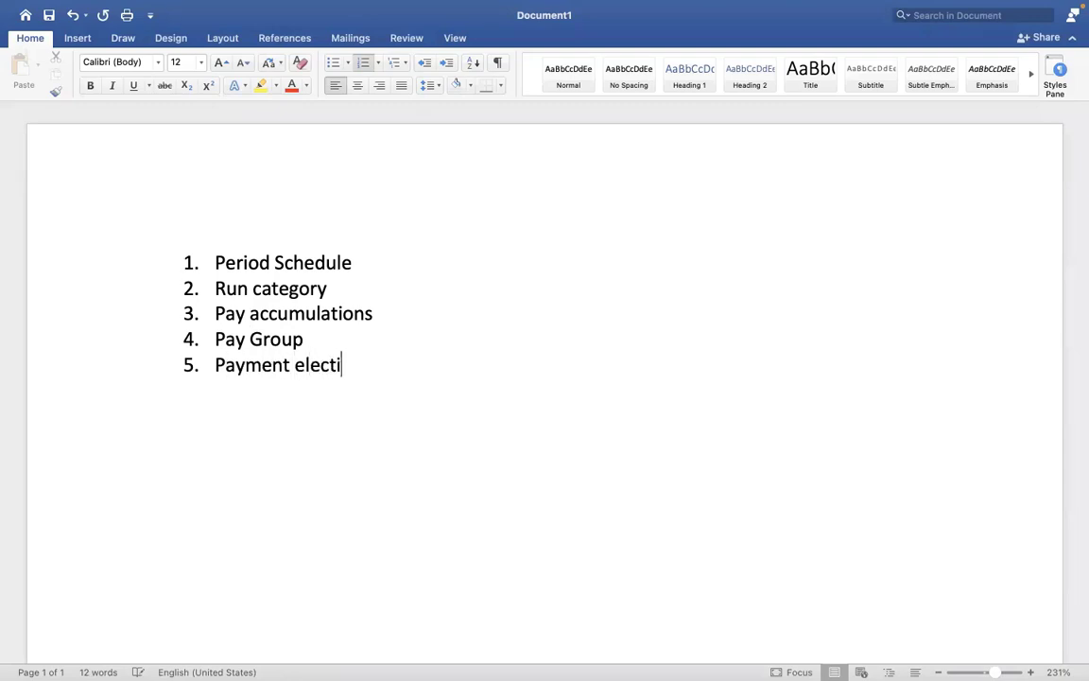
type("on rules")
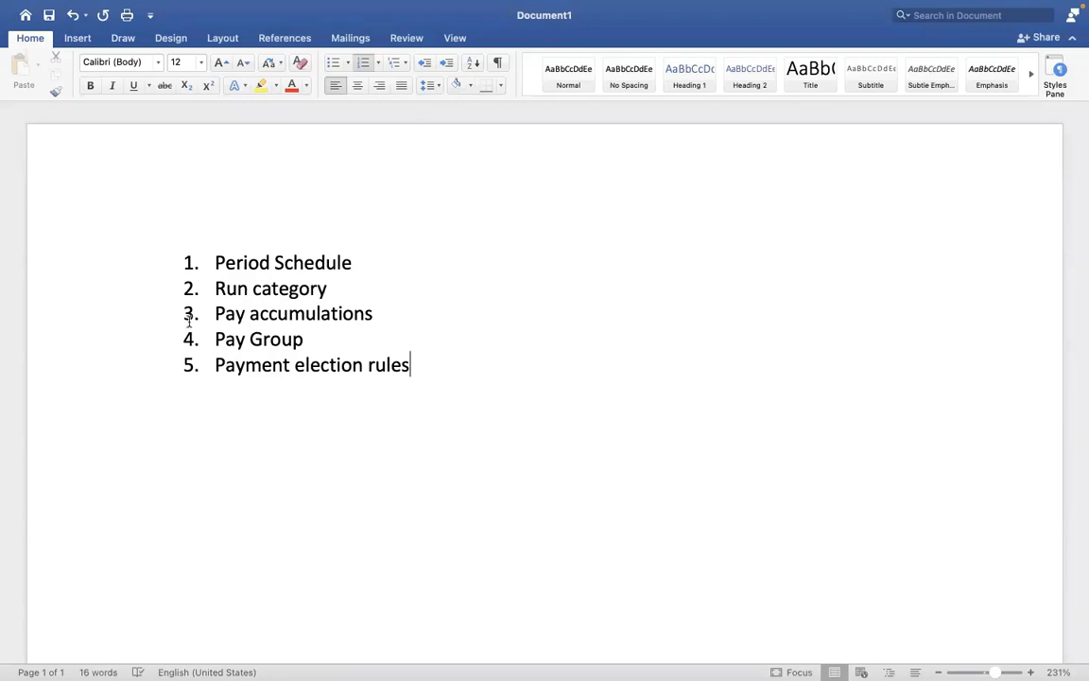
Append a dash after the Pay Group list item
left_click_drag(428, 365, 218, 342)
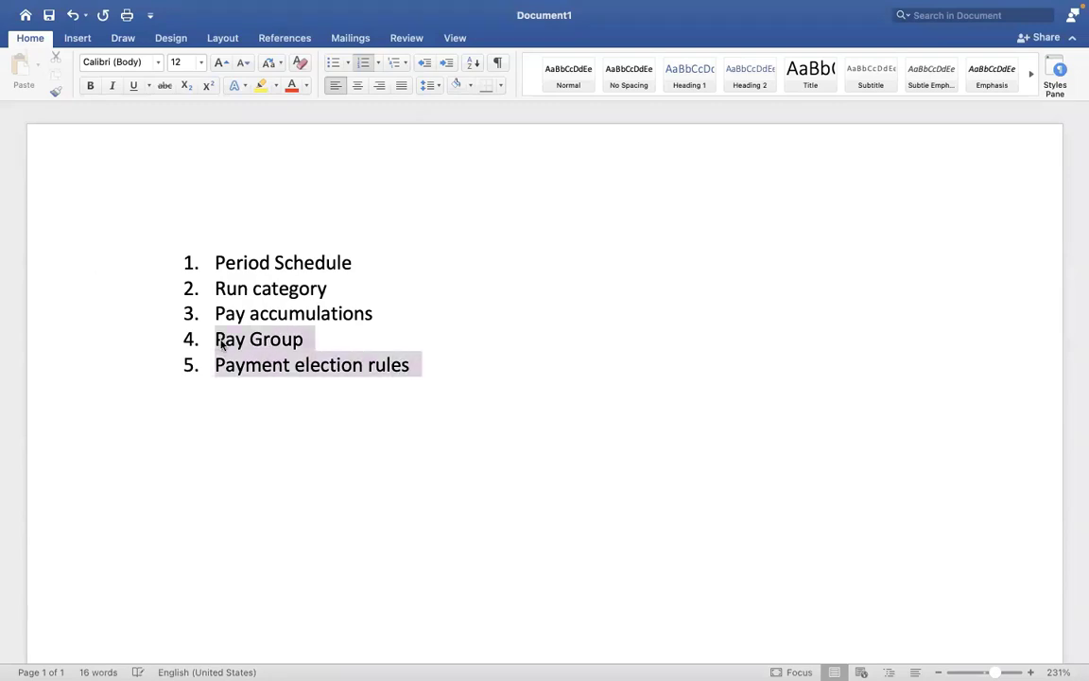
left_click(370, 369)
left_click(317, 343)
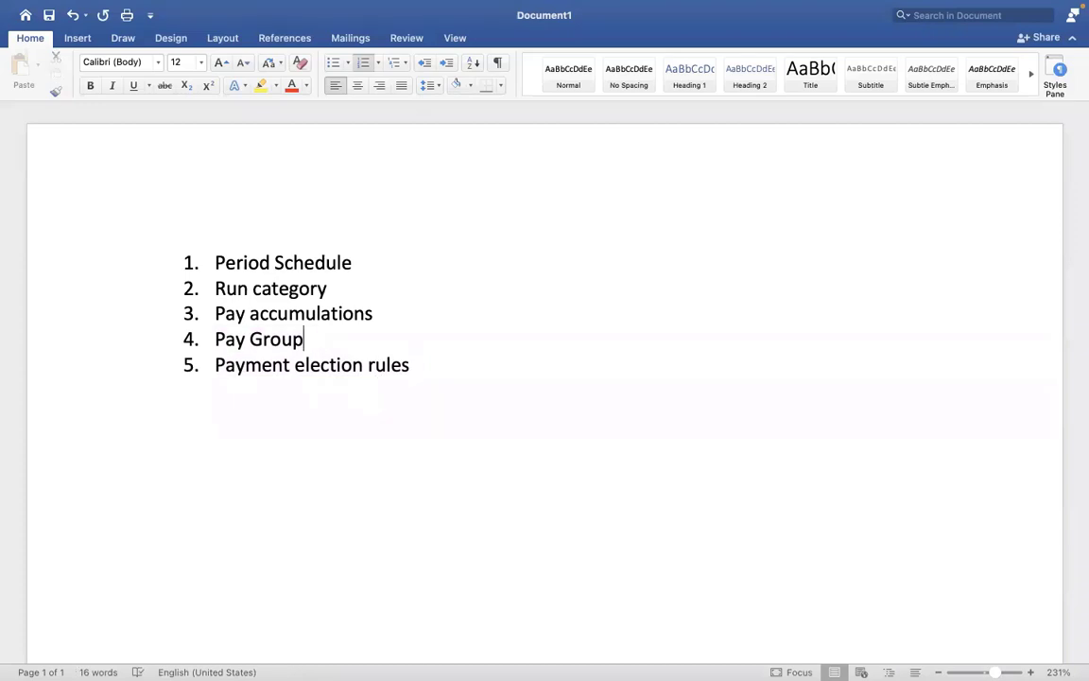
type("-")
Replace the trailing dash after Pay Group with a freshly typed dash
left_click_drag(318, 340, 244, 338)
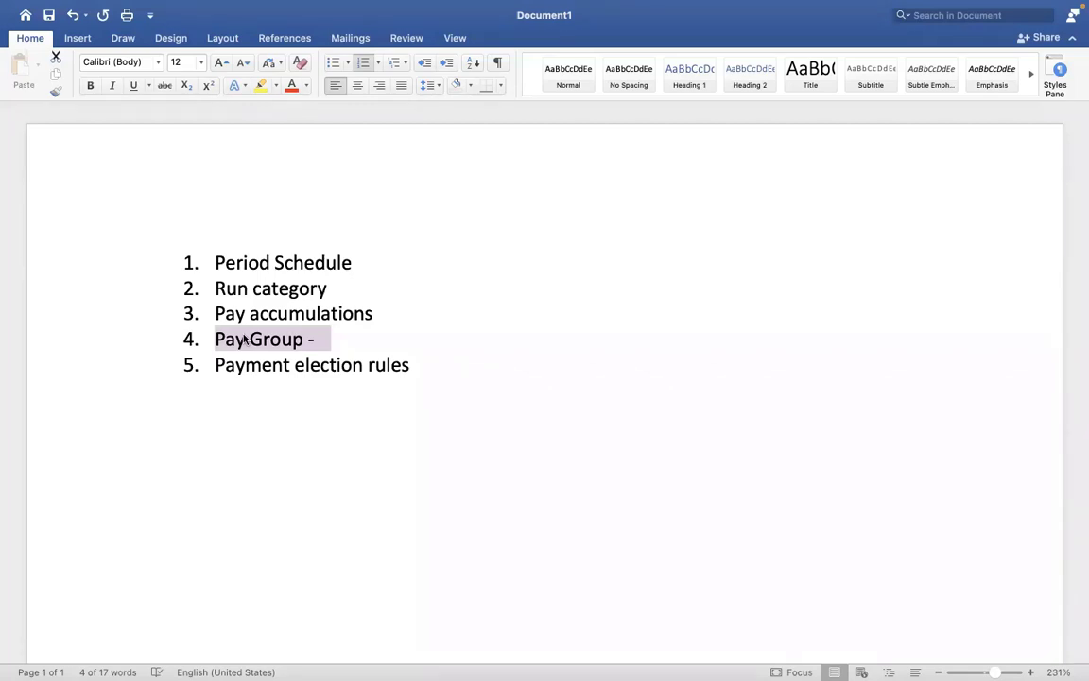
left_click(333, 340)
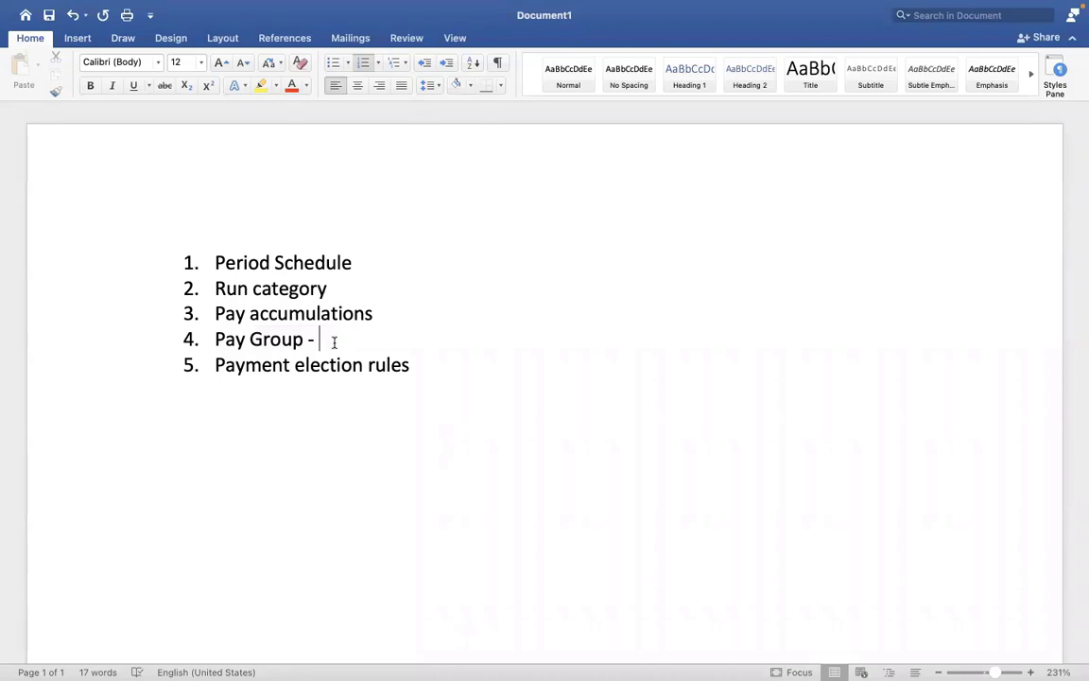
key("BackSpace")
key("BackSpace")
key("BackSpace")
type("-")
Add an asterisk after Period Schedule and after Run category
left_click(355, 262)
type("*")
left_click(333, 287)
type("*")
In Workday, search 'create pay group' and start the Create Pay Group task
key("ctrl+Right")
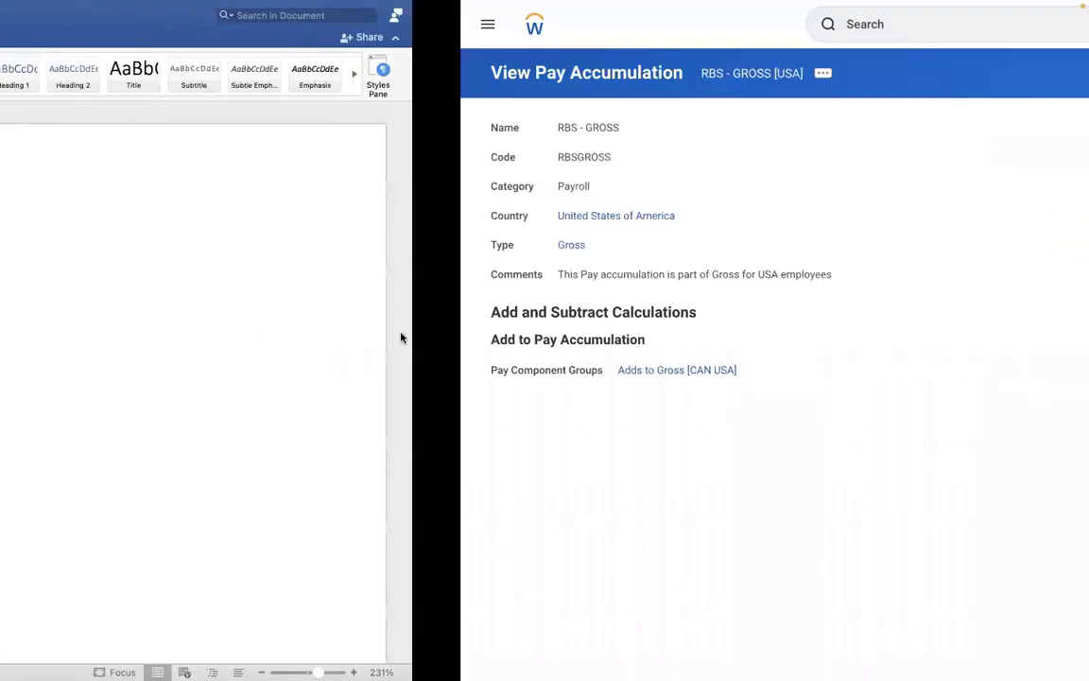
left_click(474, 25)
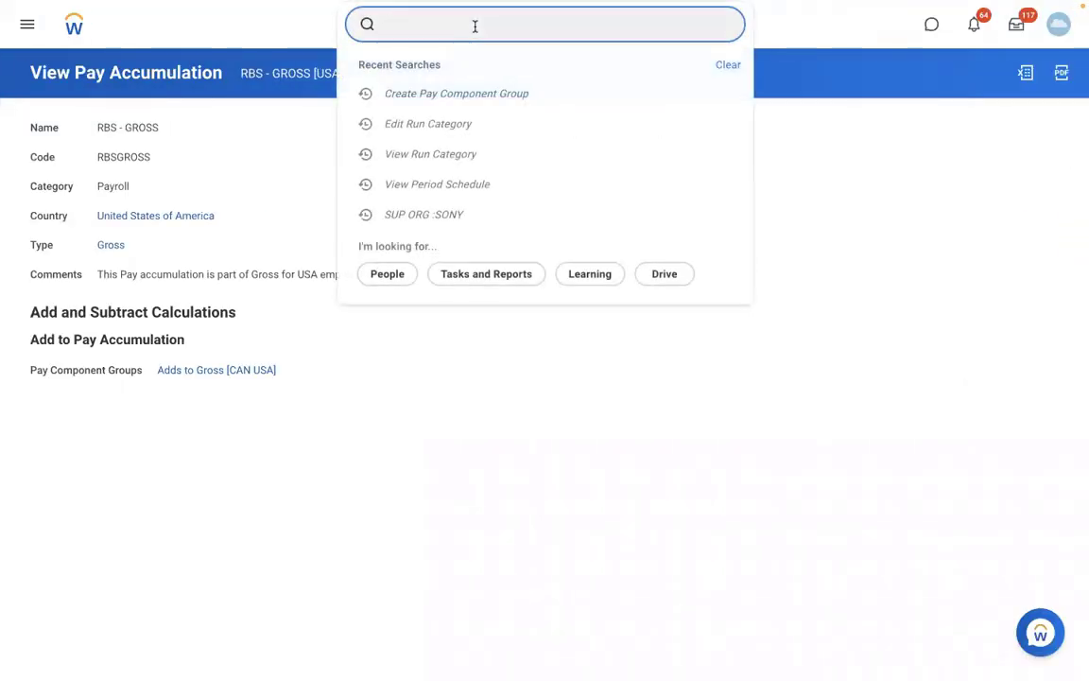
type("create")
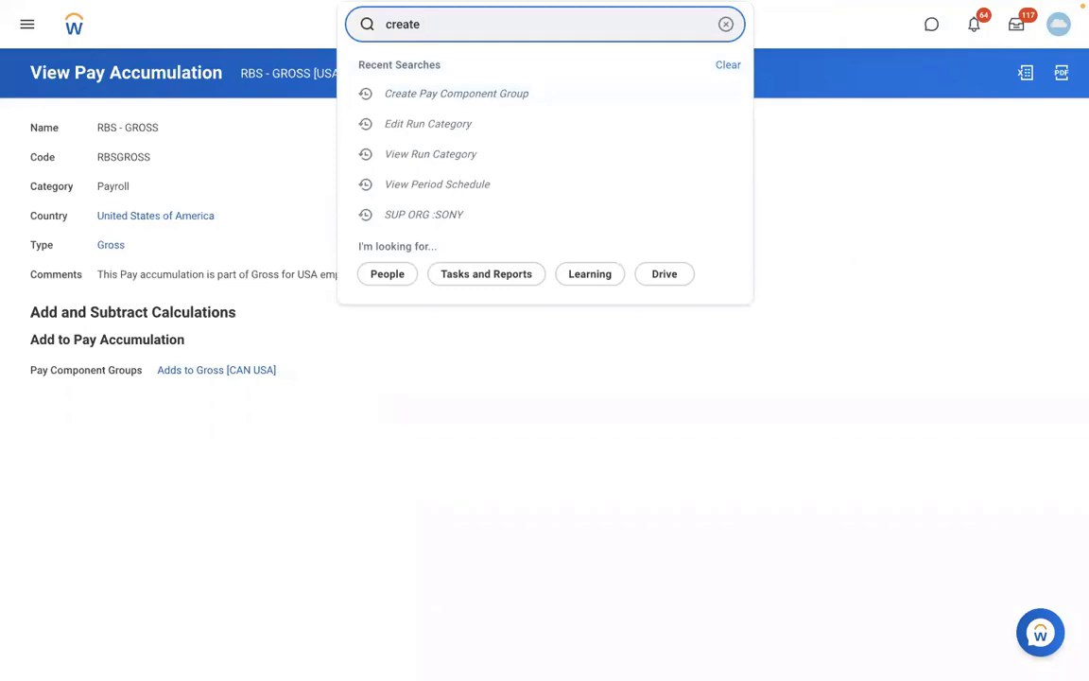
type(" pay group")
left_click(447, 72)
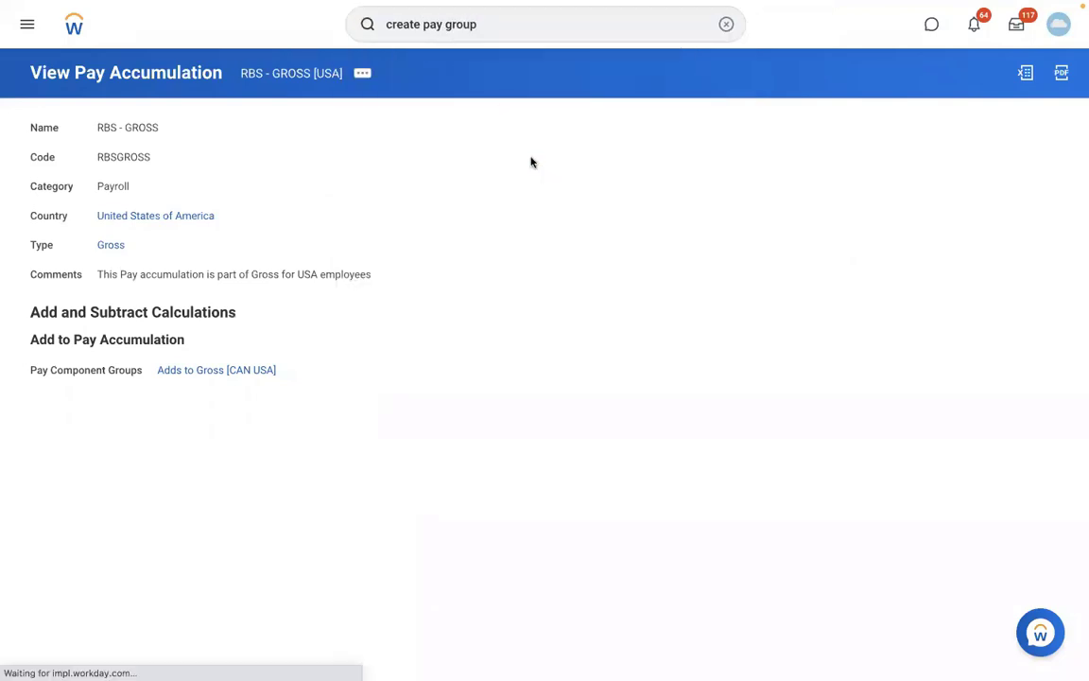
left_click(160, 137)
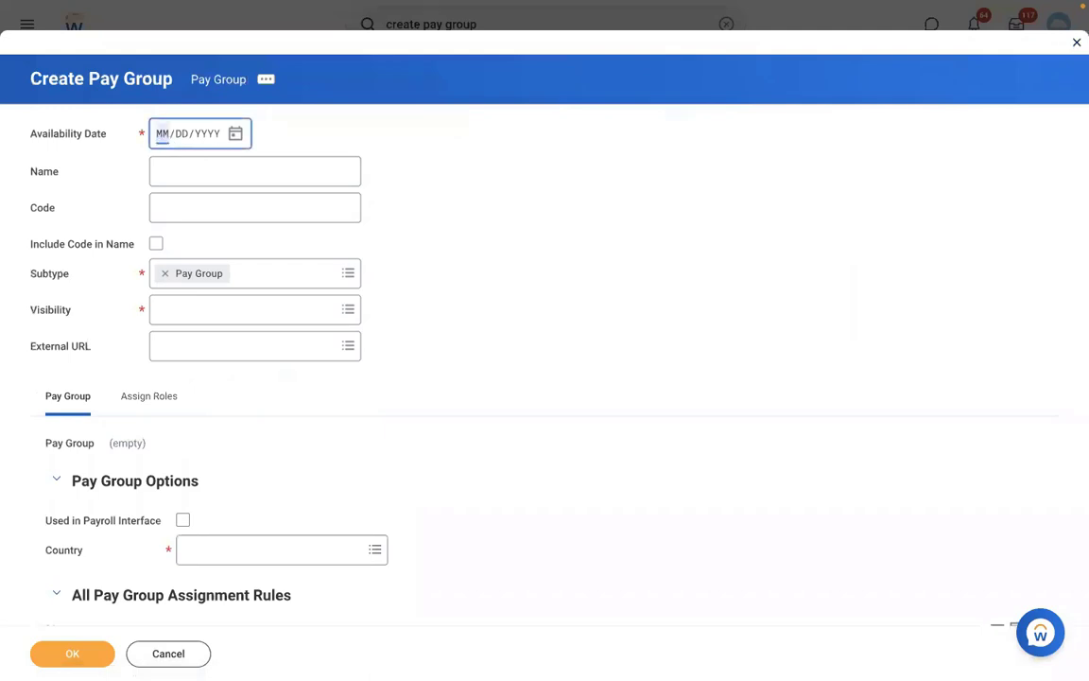
Enter availability date 01/01/2022, name 'DMD - Monthly PYG', code DMDMPYG and Everyone visibility
type("01012022")
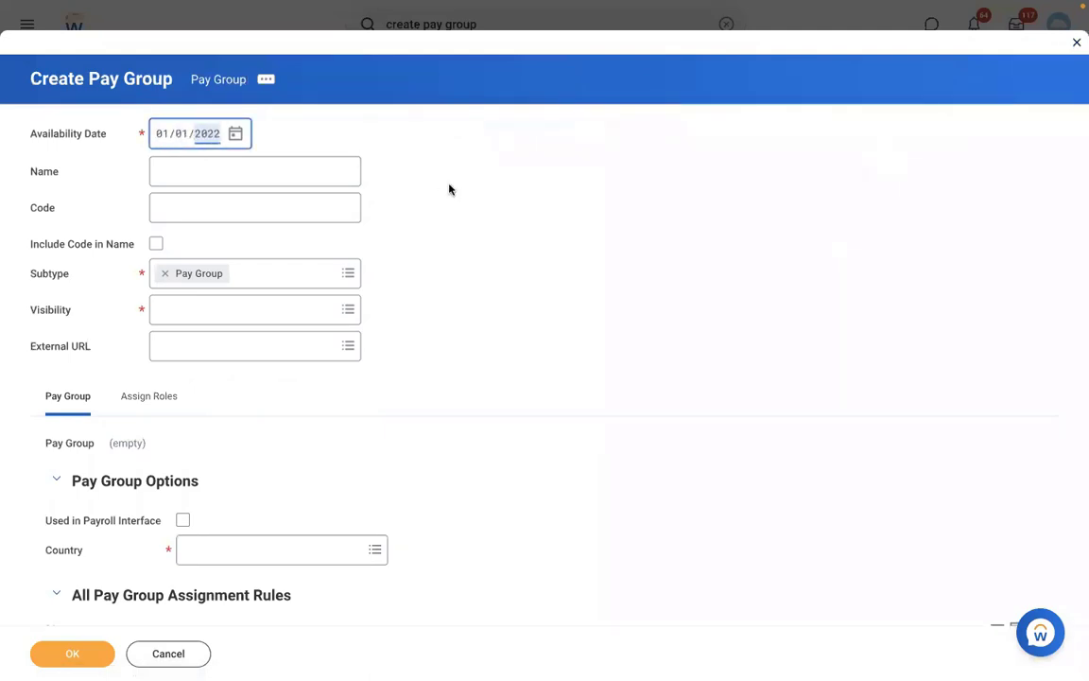
left_click(176, 179)
type("DMD")
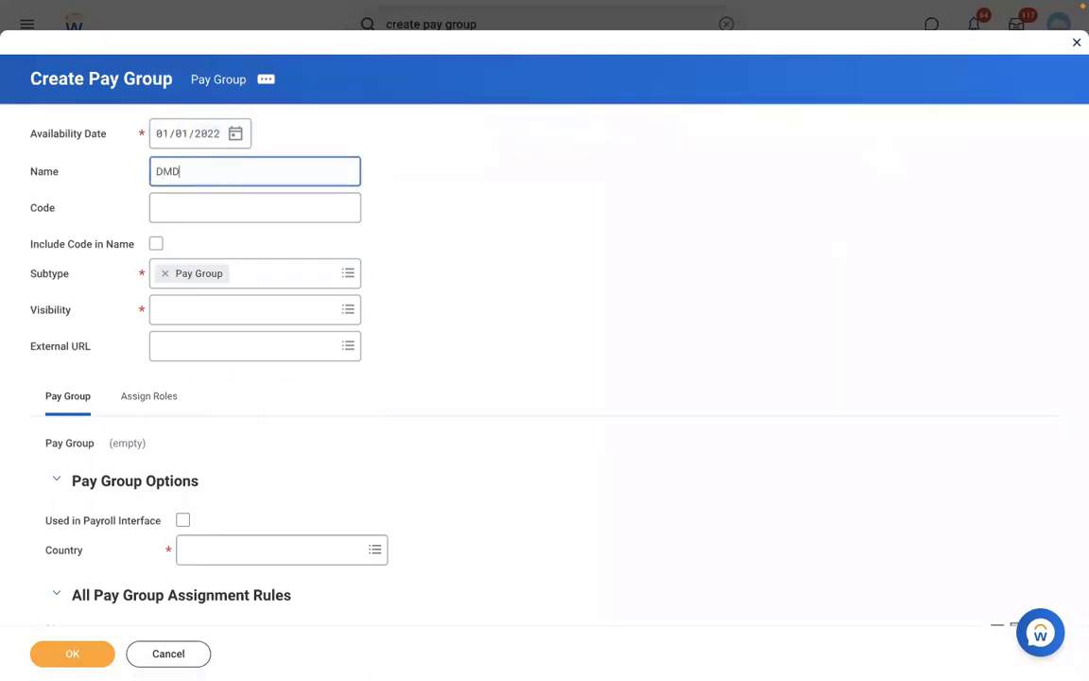
type(" - Monthly PYG")
left_click(174, 216)
type("DM")
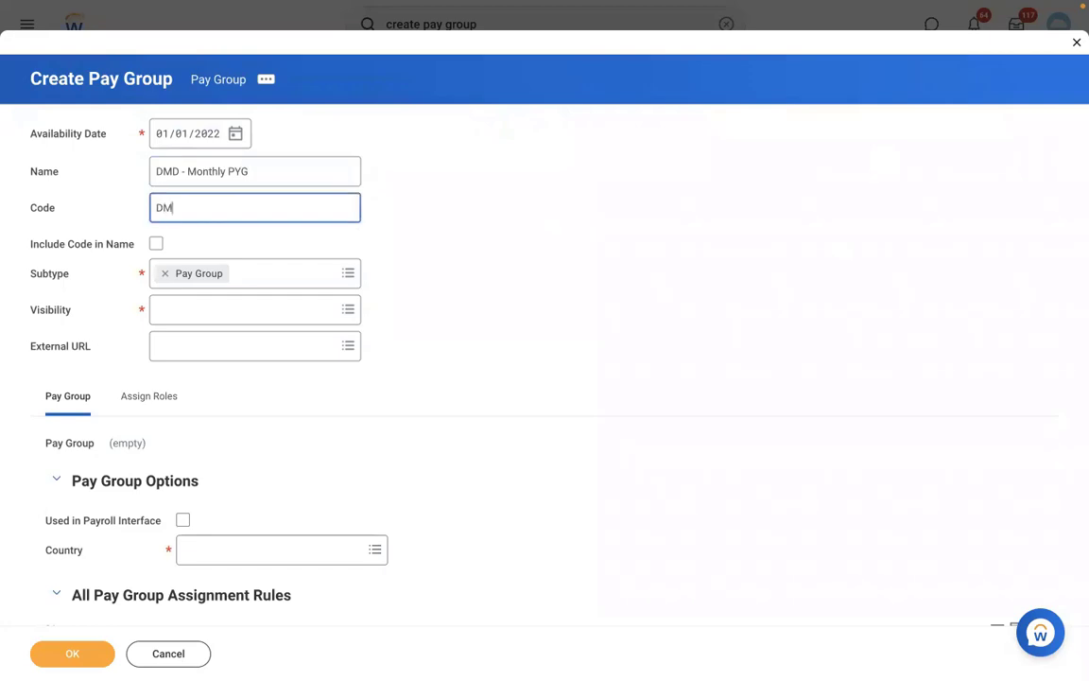
type("DMPYG")
left_click(172, 310)
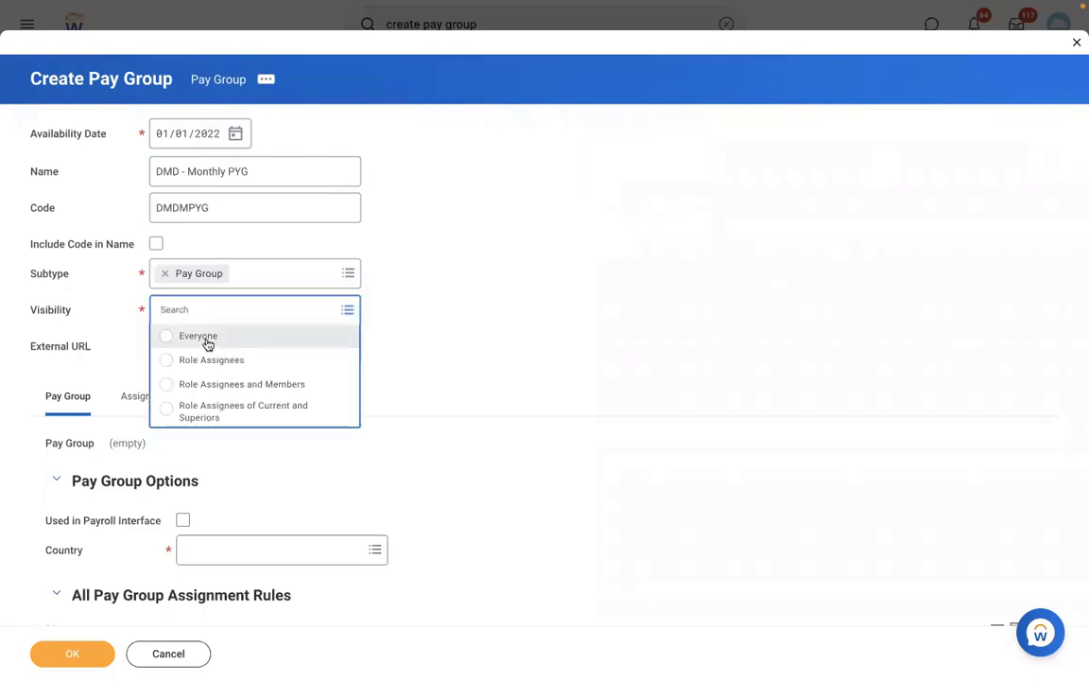
left_click(203, 336)
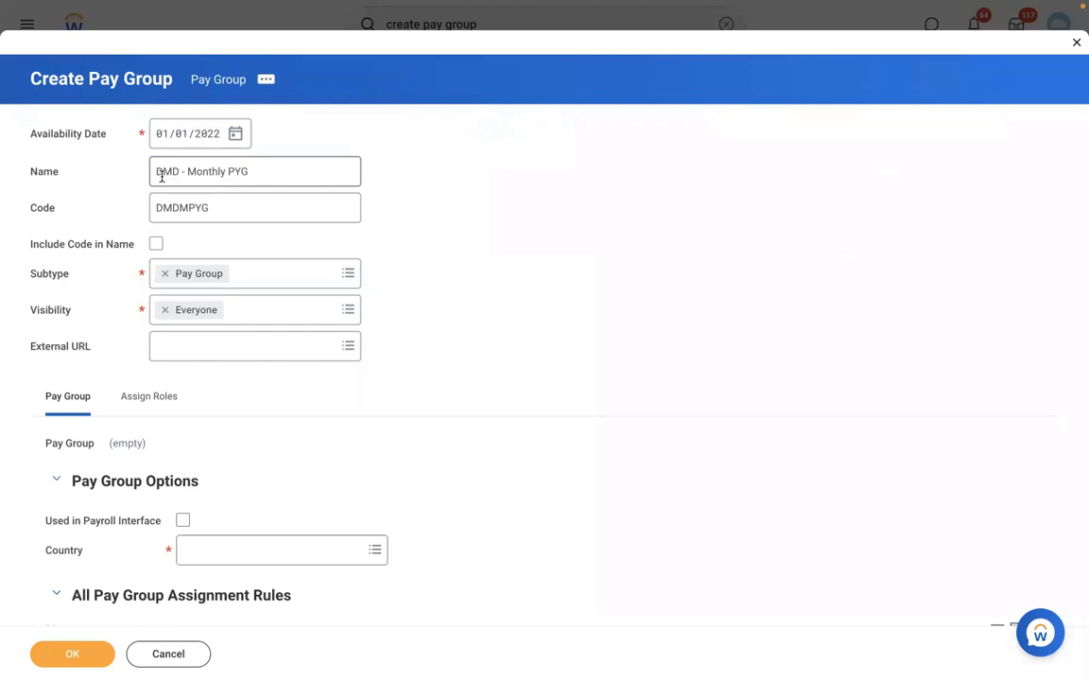
left_click(180, 174)
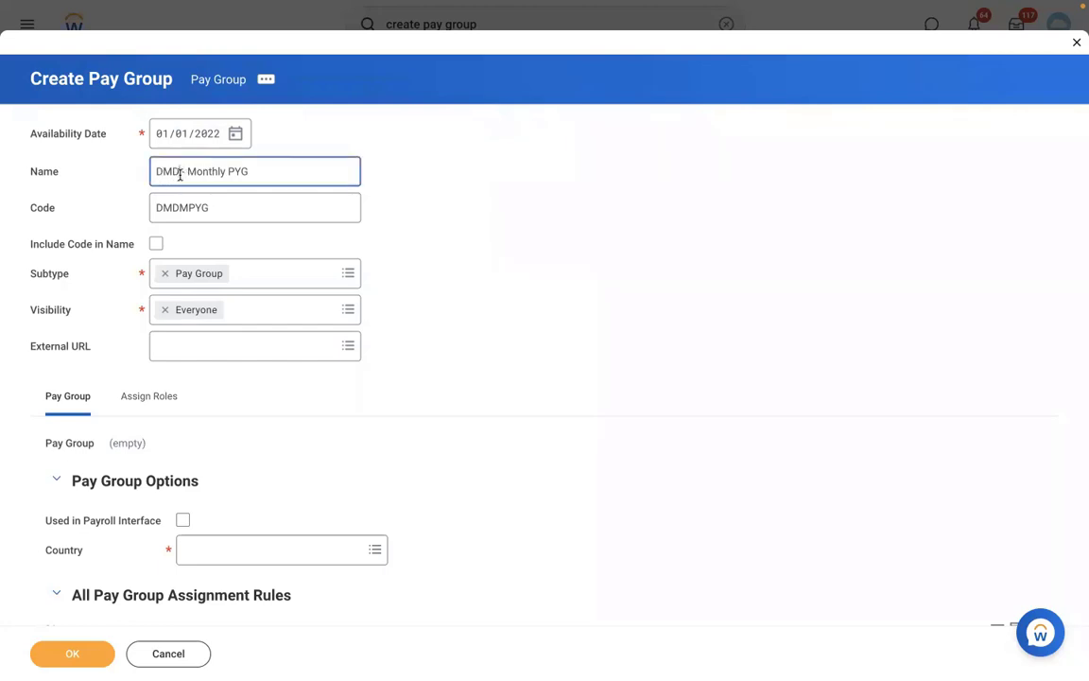
left_click(95, 321)
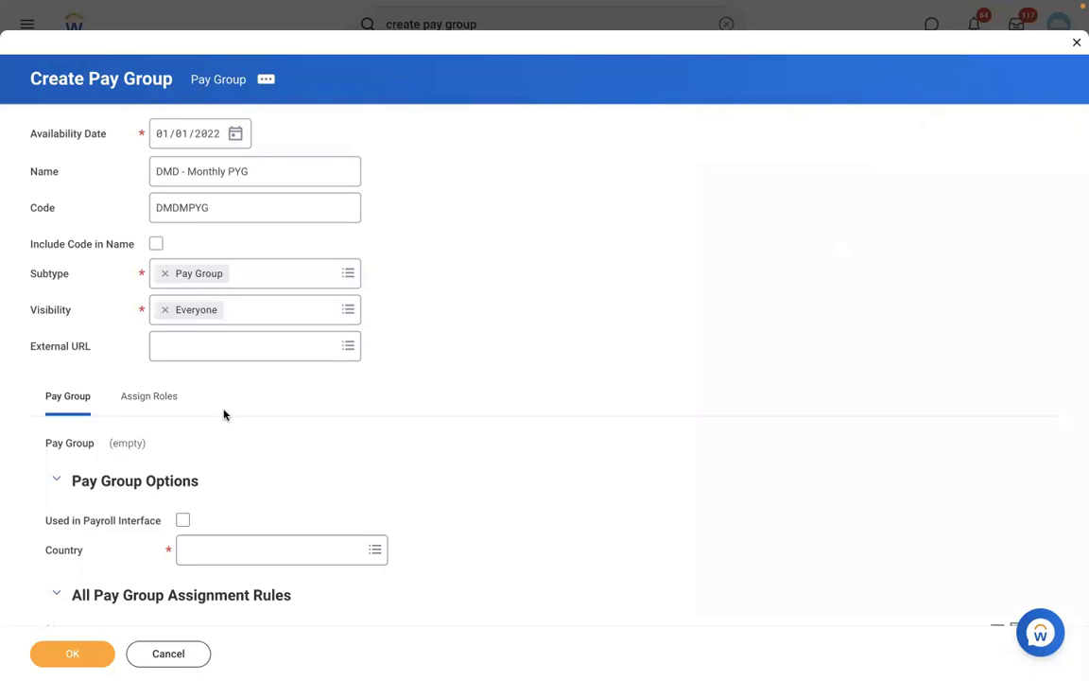
Set the pay group country to United States of America, leaving payroll interface use off
scroll(346, 413, "down", 5)
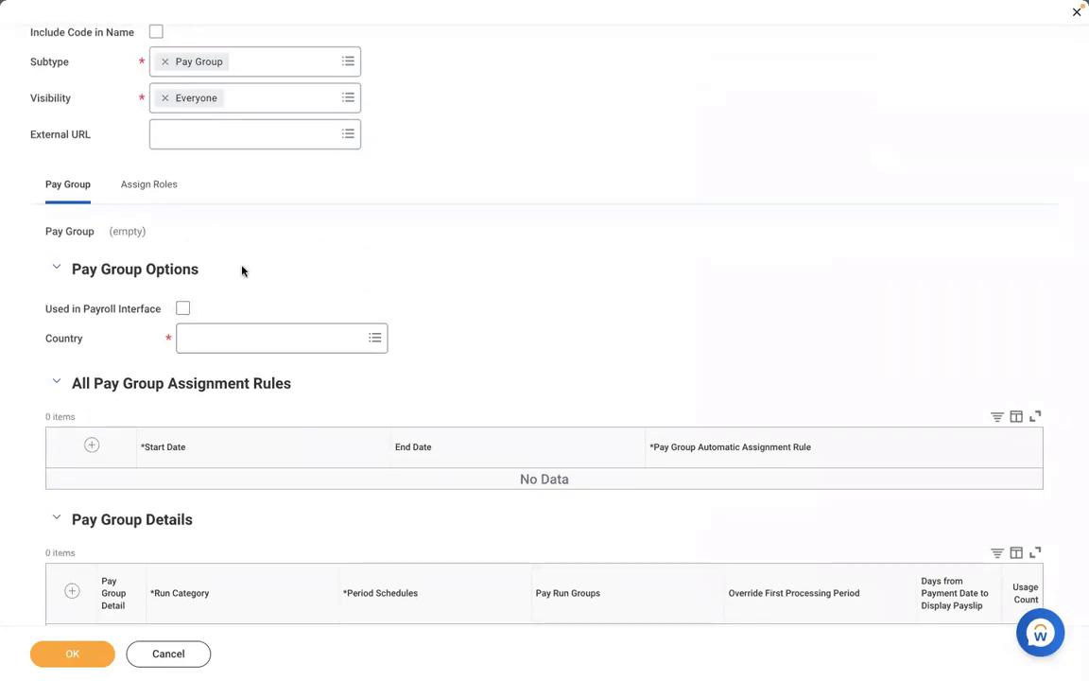
left_click(183, 309)
left_click(262, 338)
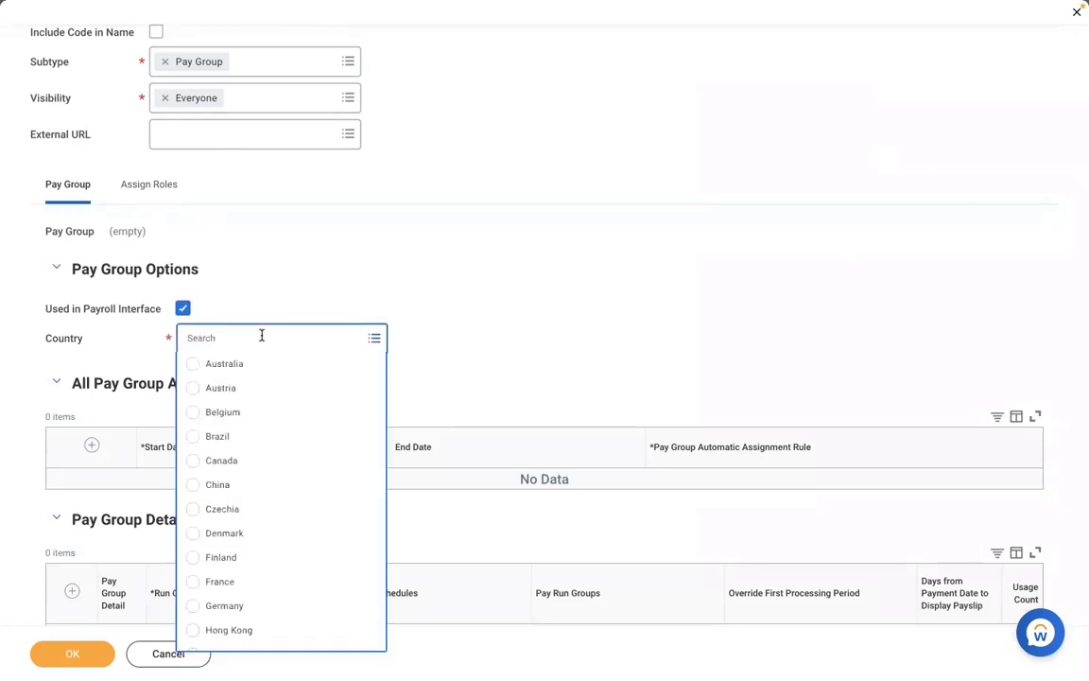
left_click(238, 274)
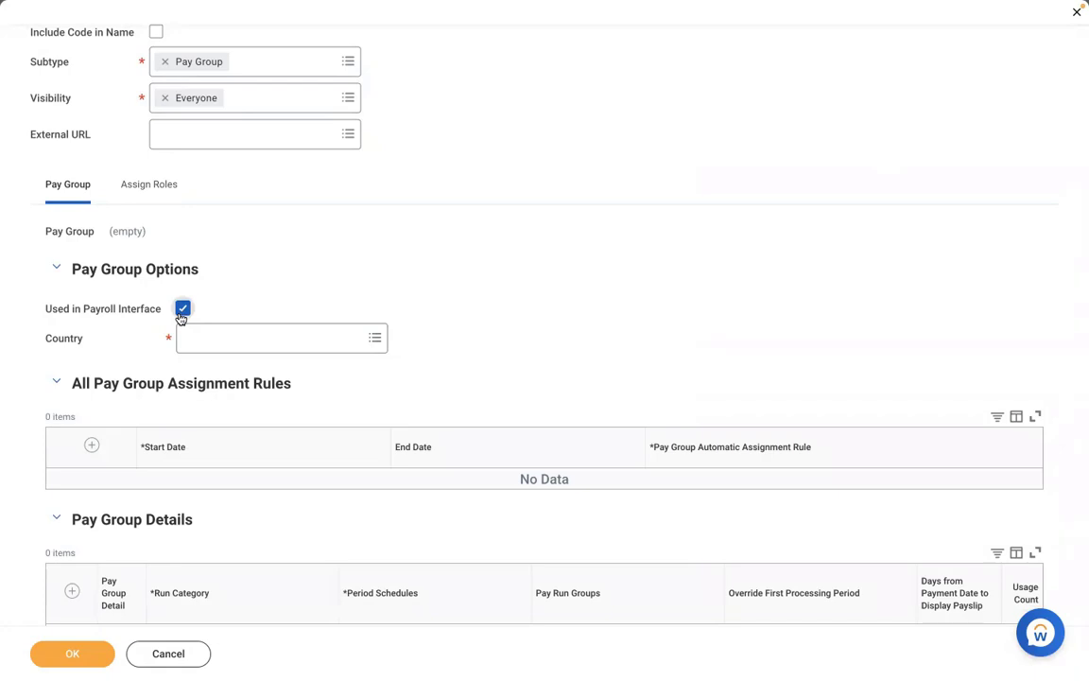
left_click(181, 314)
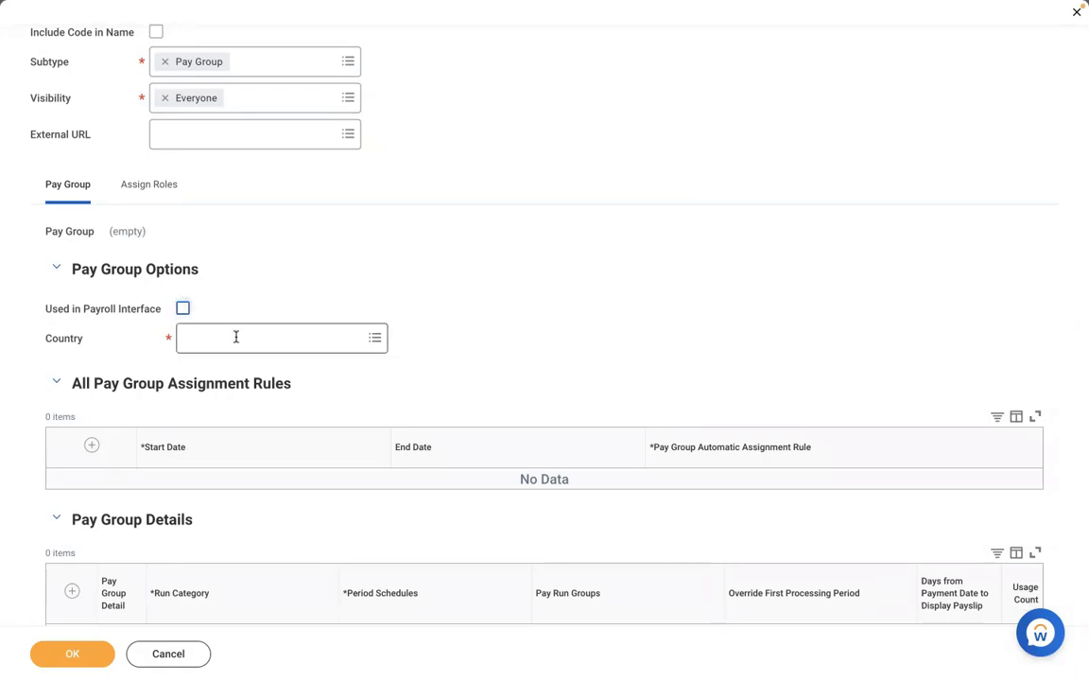
left_click(235, 337)
left_click(242, 439)
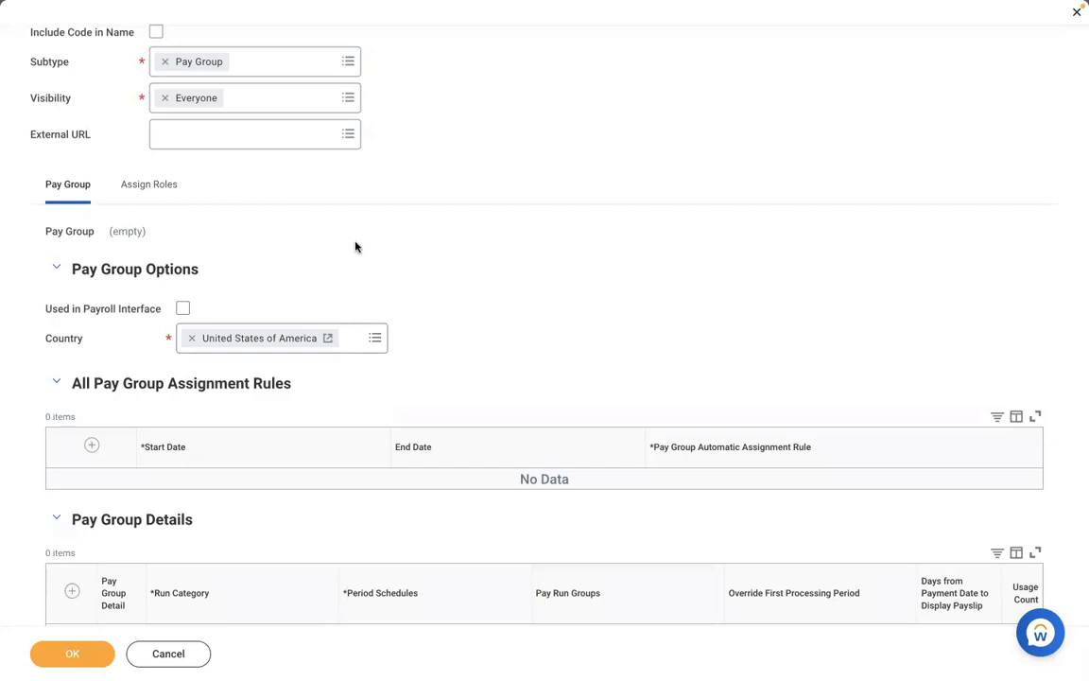
Scroll down to the Pay Group Details and Period Status sections
scroll(355, 247, "down", 1)
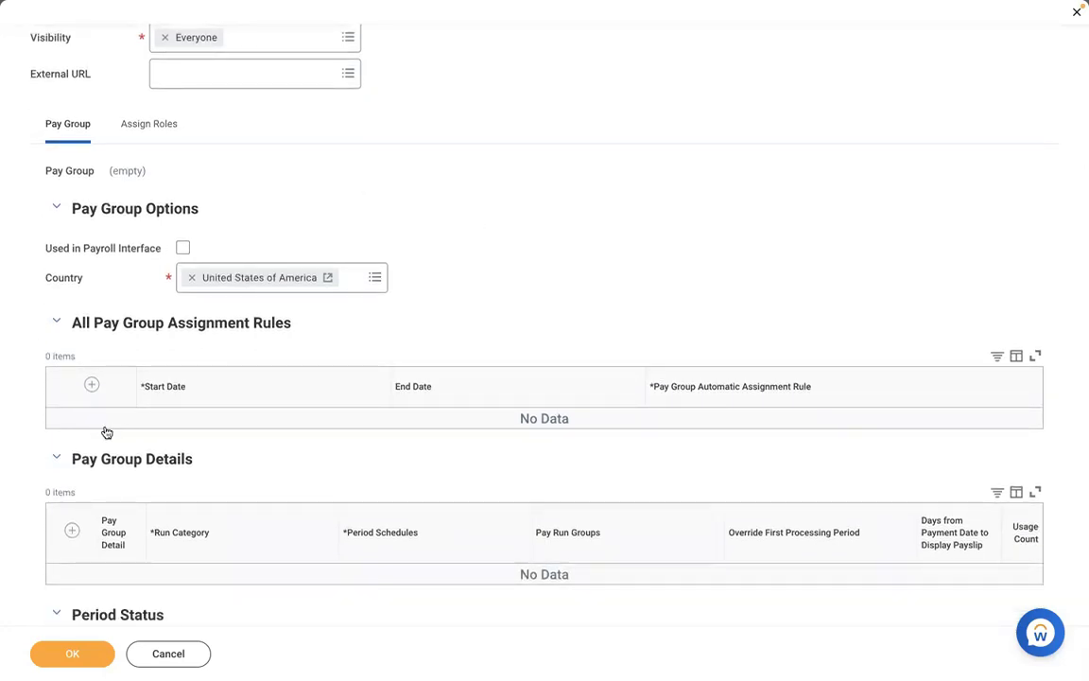
scroll(411, 343, "down", 1)
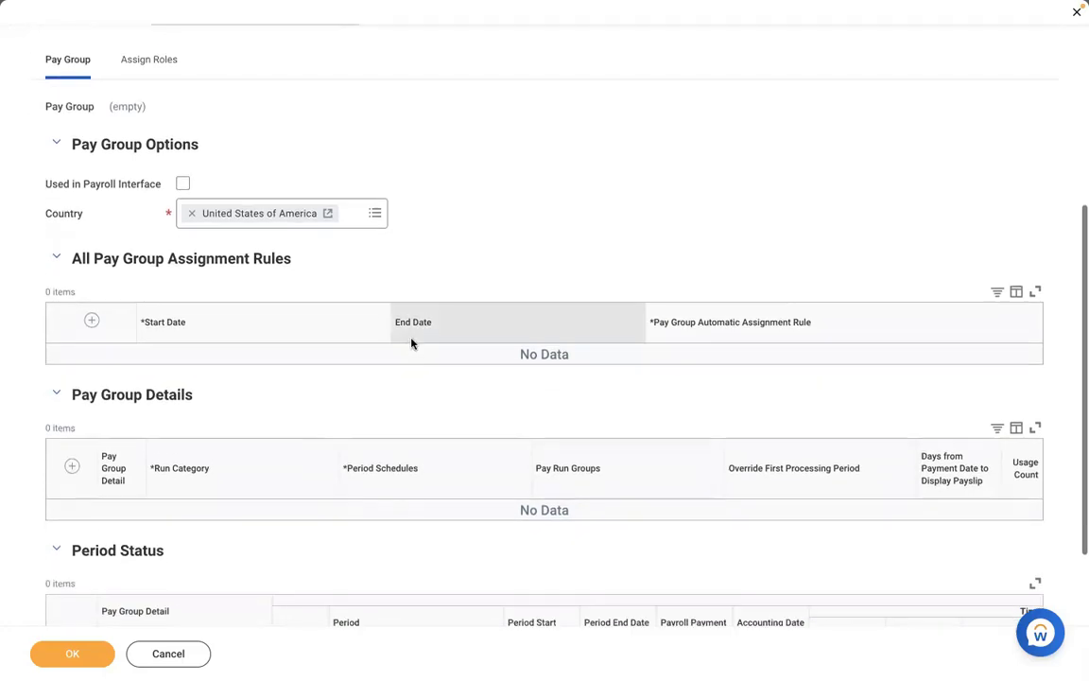
scroll(412, 343, "down", 2)
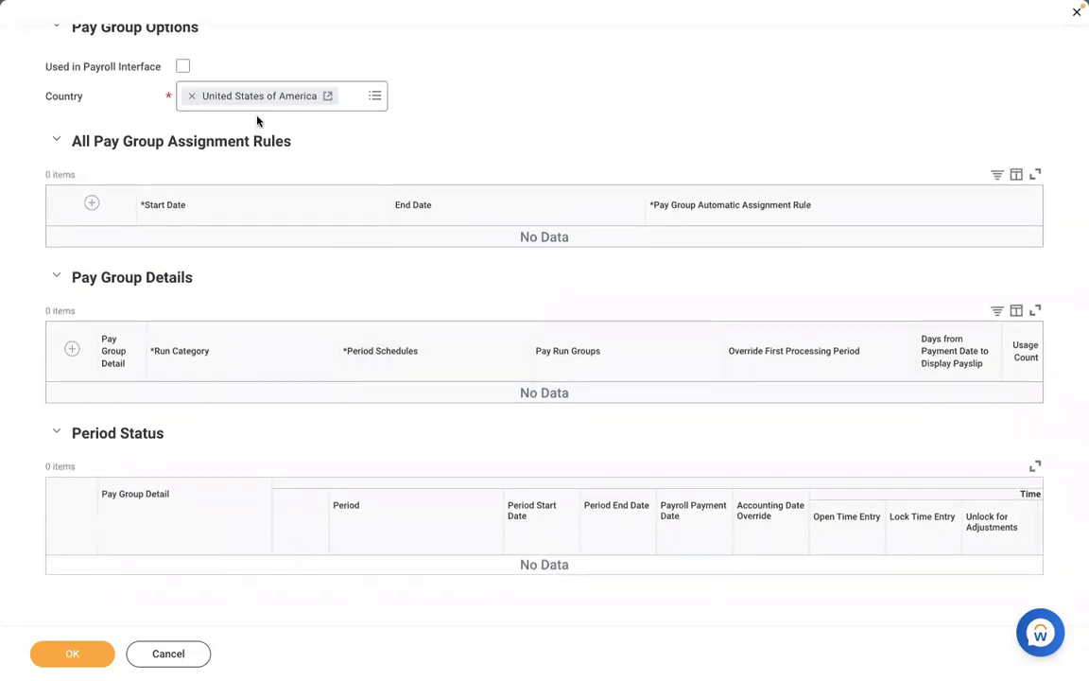
scroll(491, 123, "down", 1)
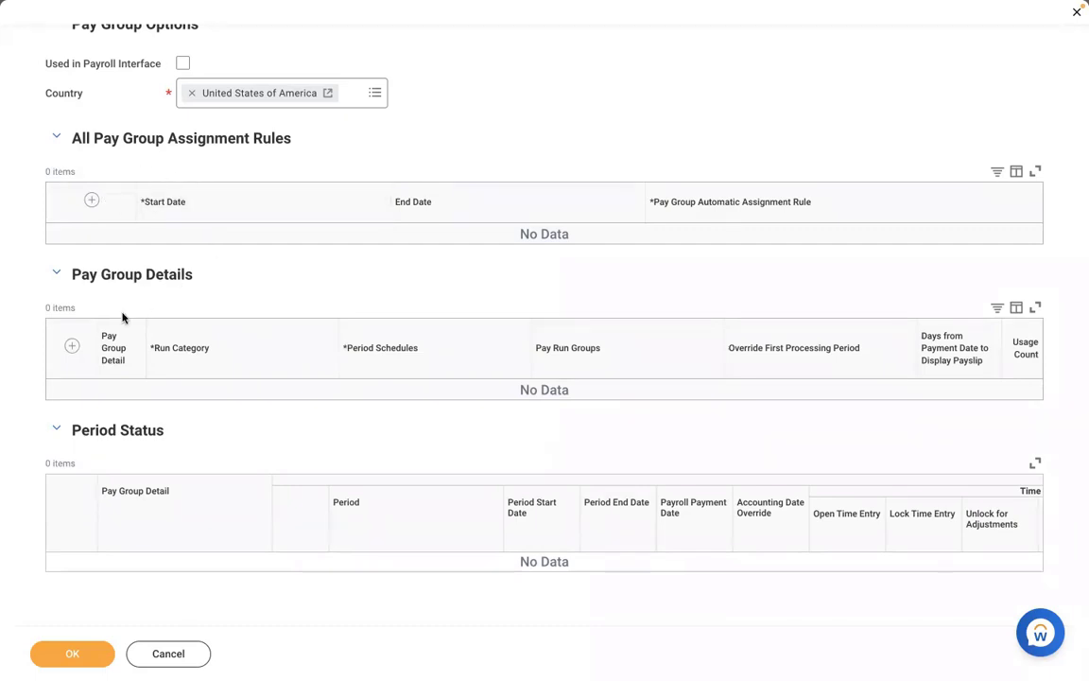
Add a pay group detail row with run category RBS - Regular Run Category
left_click(72, 348)
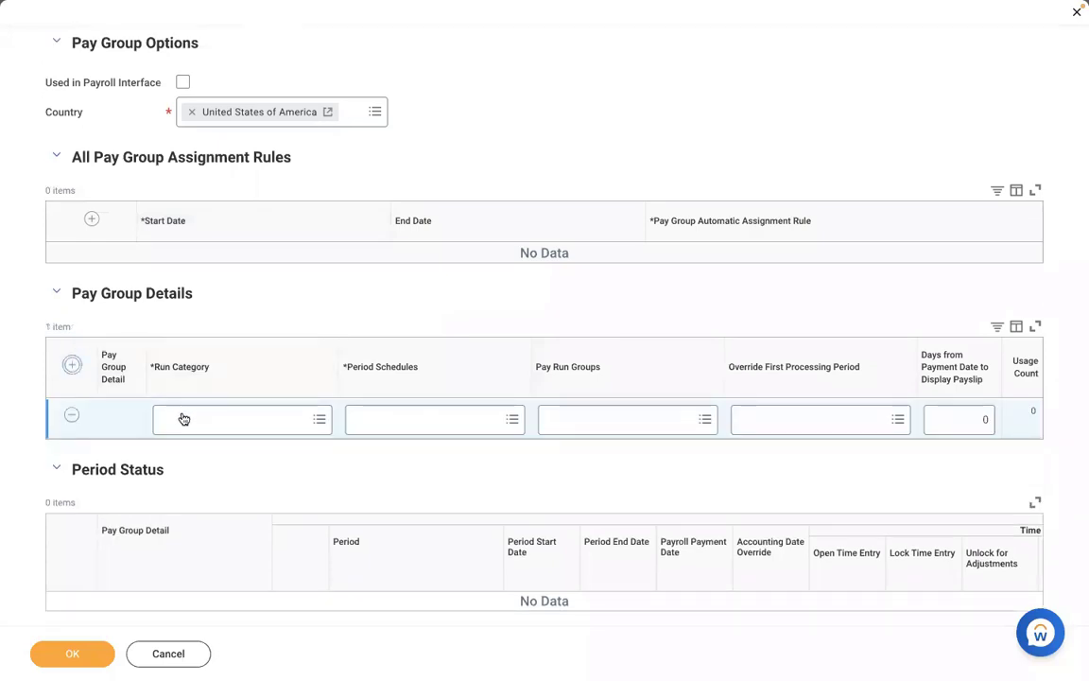
left_click(183, 419)
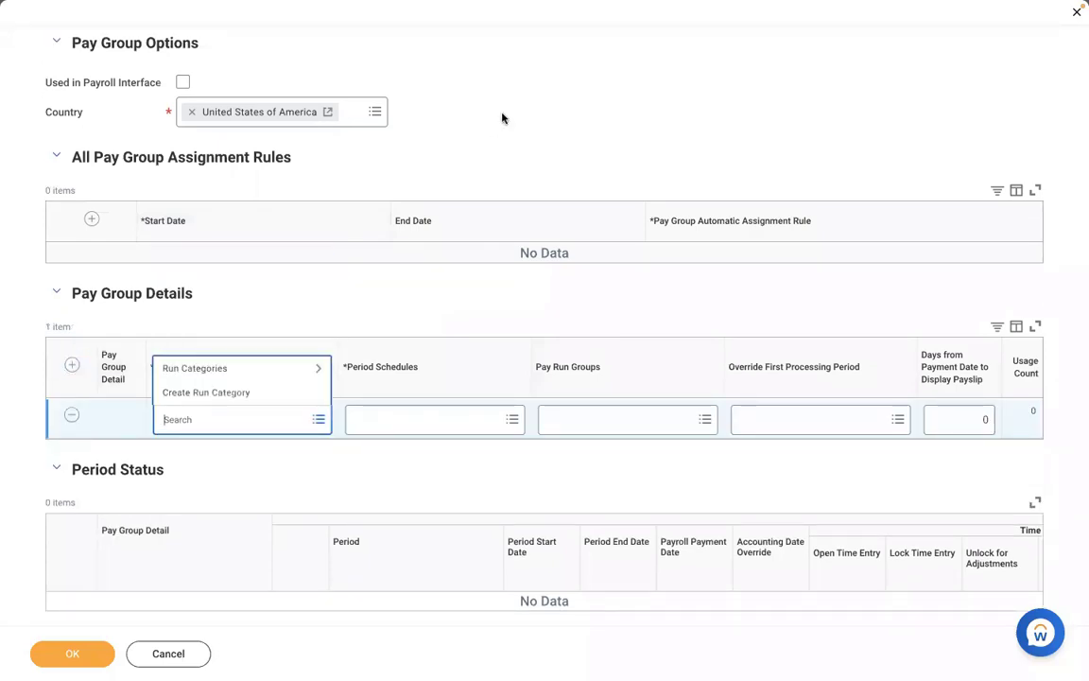
left_click(247, 441)
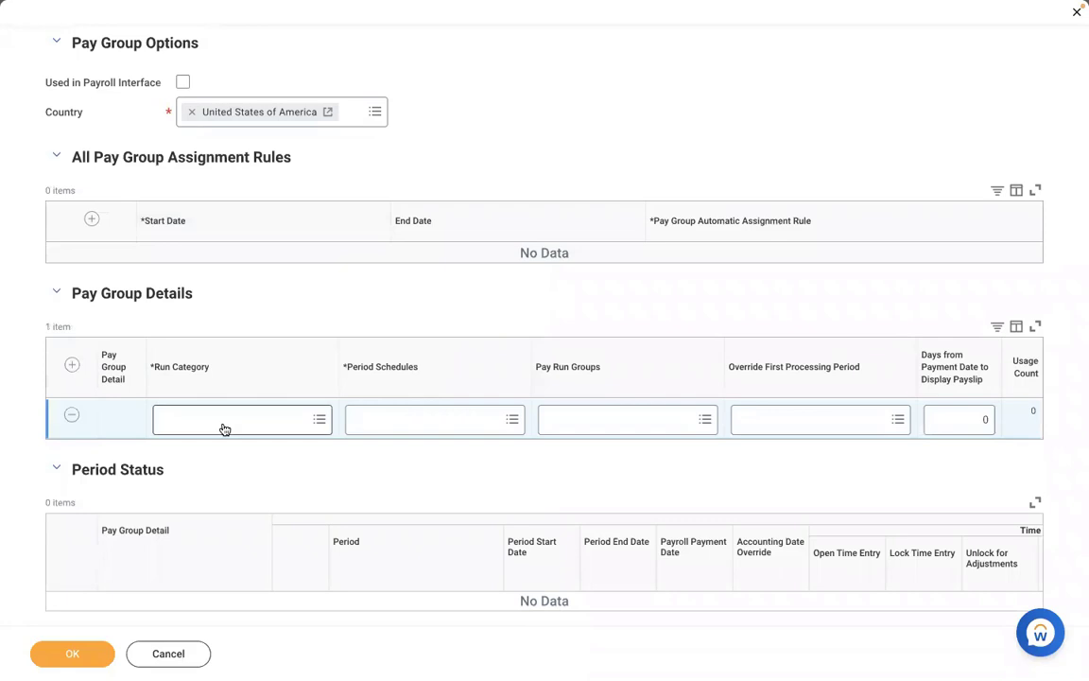
left_click(222, 424)
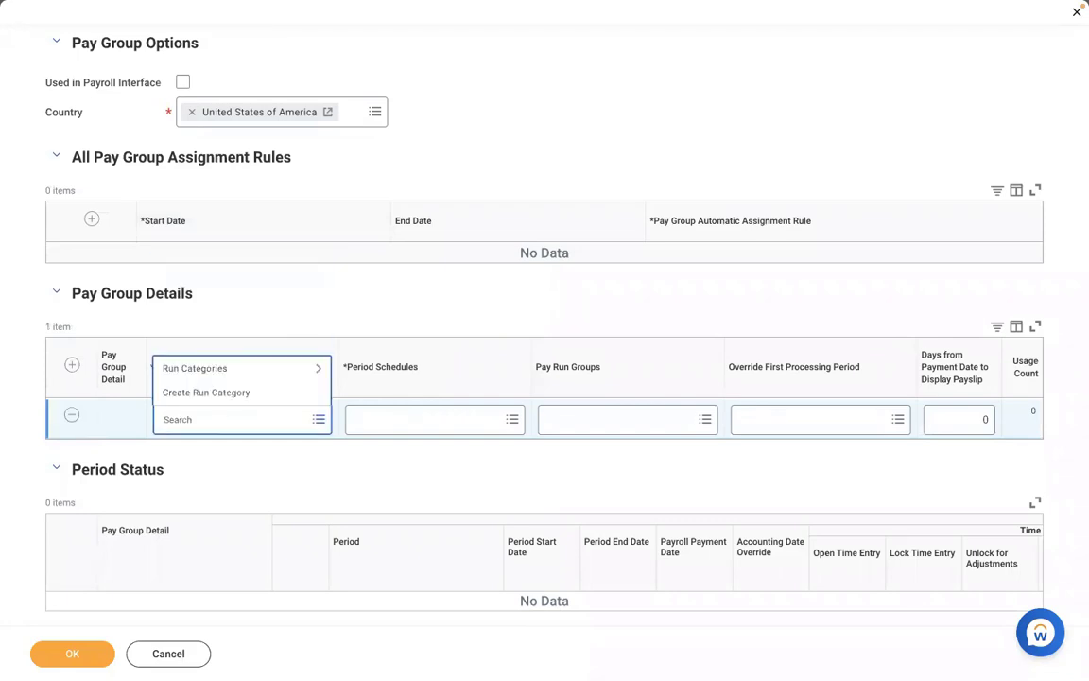
type("RBS")
key("Return")
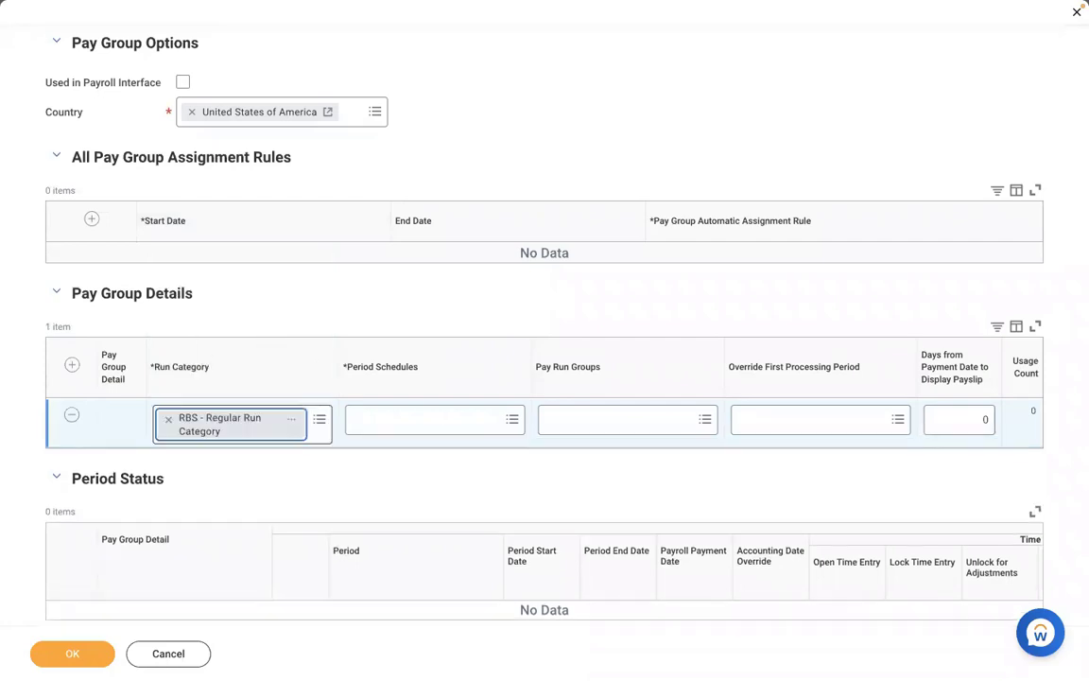
Set the row's period schedule to RBS - Monthly PS, leaving pay run groups empty
left_click(379, 426)
type("RBS")
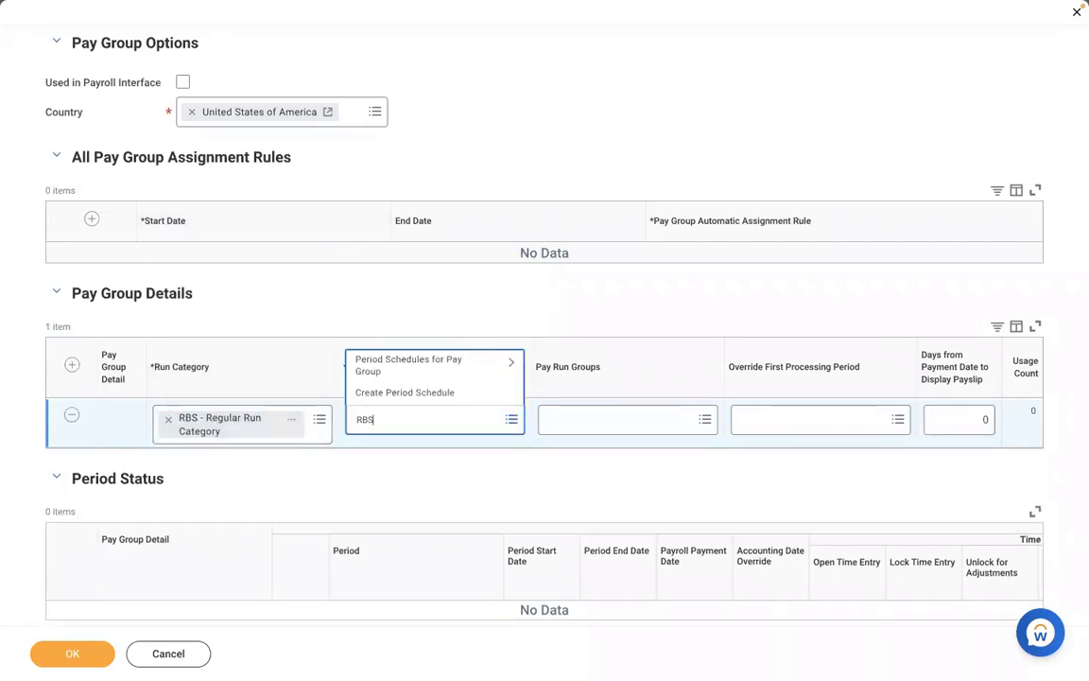
key("Return")
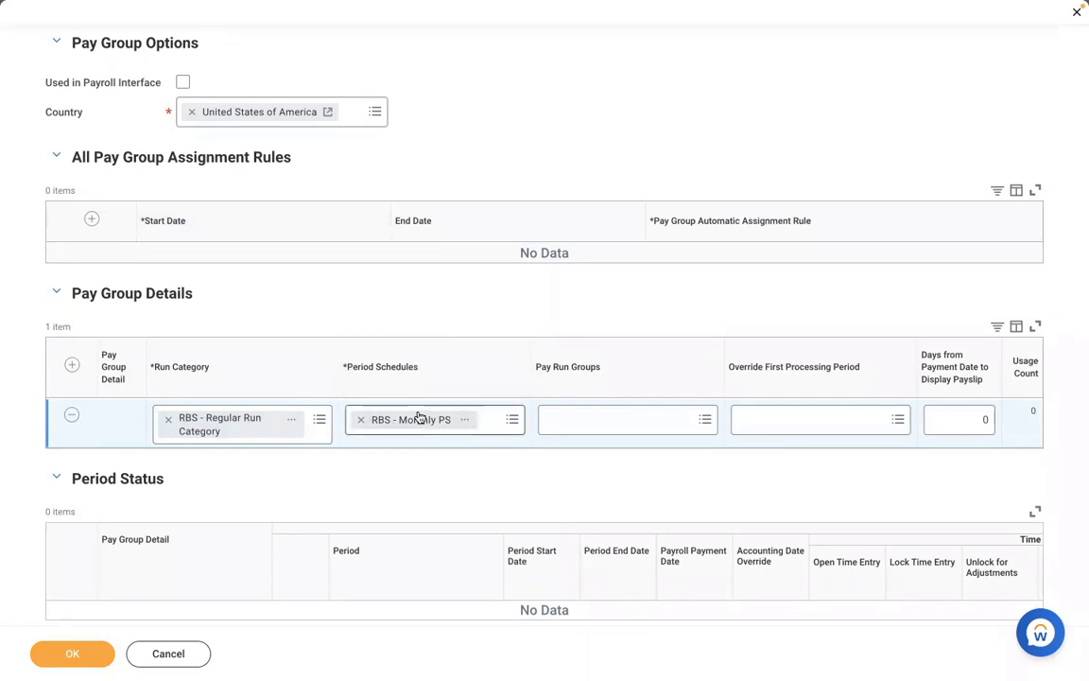
left_click(562, 430)
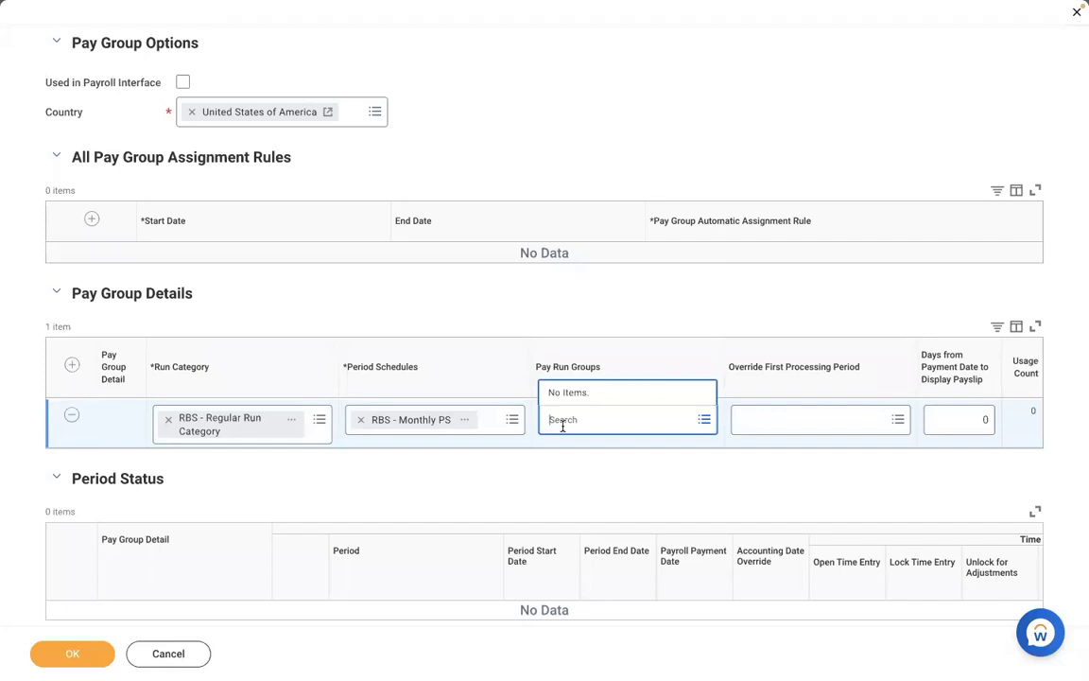
left_click(529, 472)
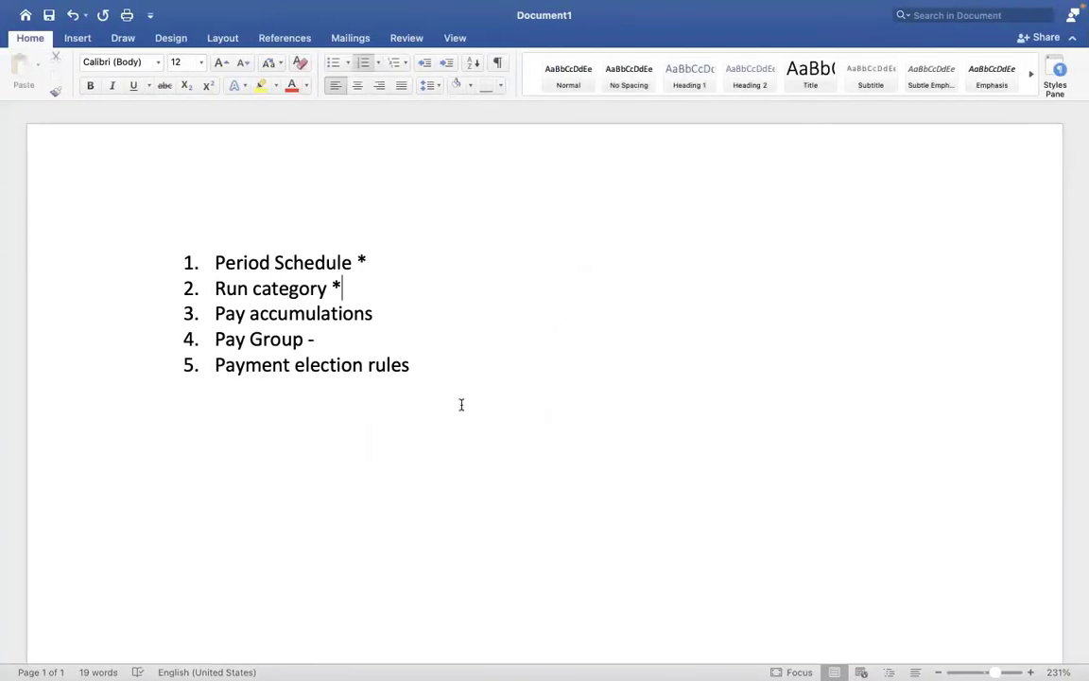
Below the numbered list, add unnumbered lines EXECUTIVE, MANAGEMENT and NON MANAGEMENT
left_click(462, 403)
key("Return")
key("Return")
key("Return")
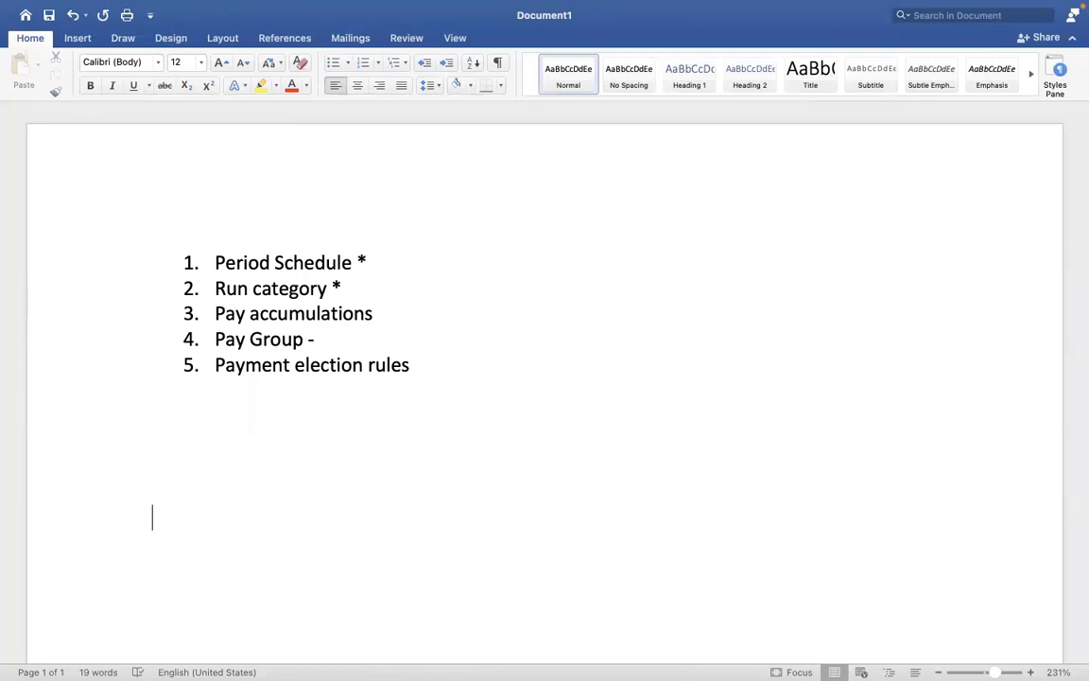
type("EXECUTI")
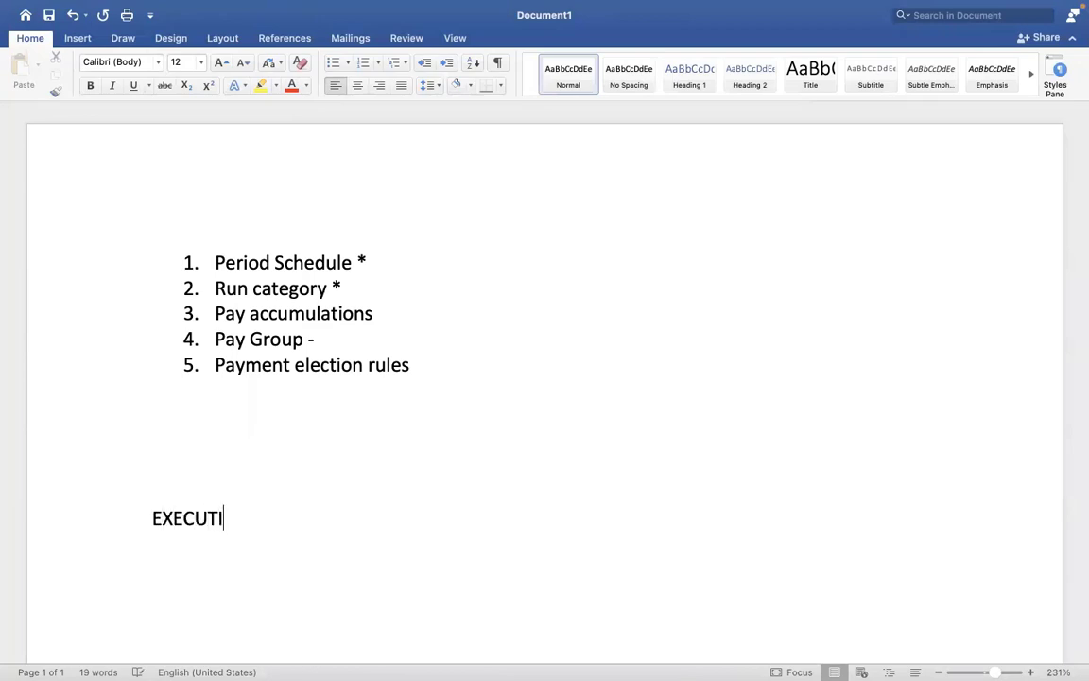
type("VE")
key("Return")
key("Return")
type("MANA")
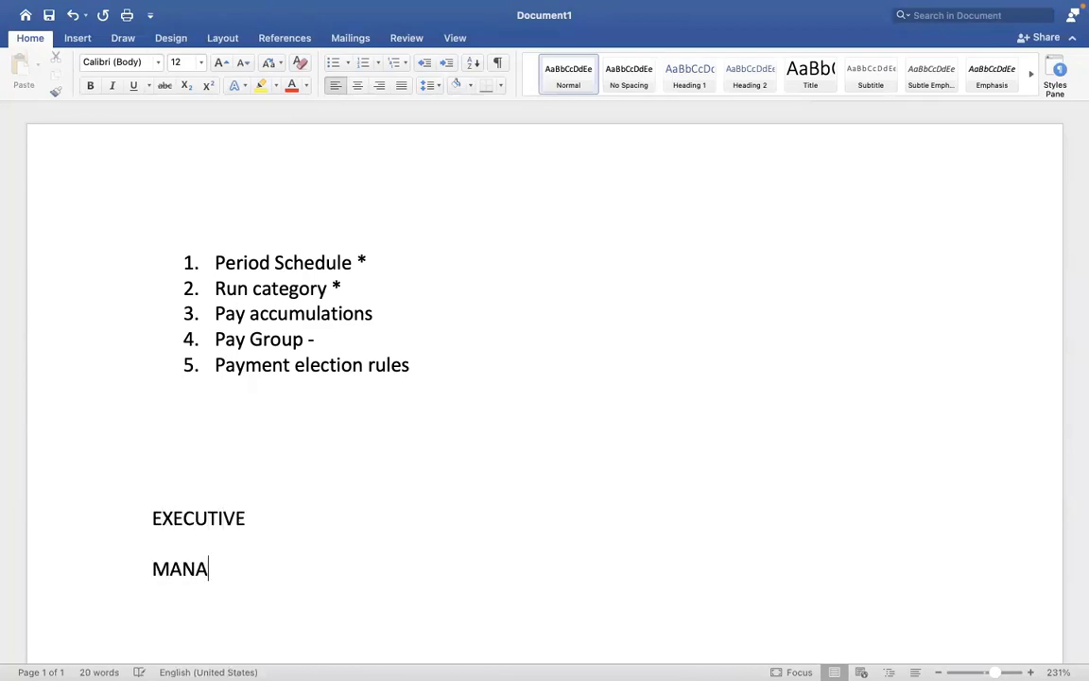
type("GEMENT  NO")
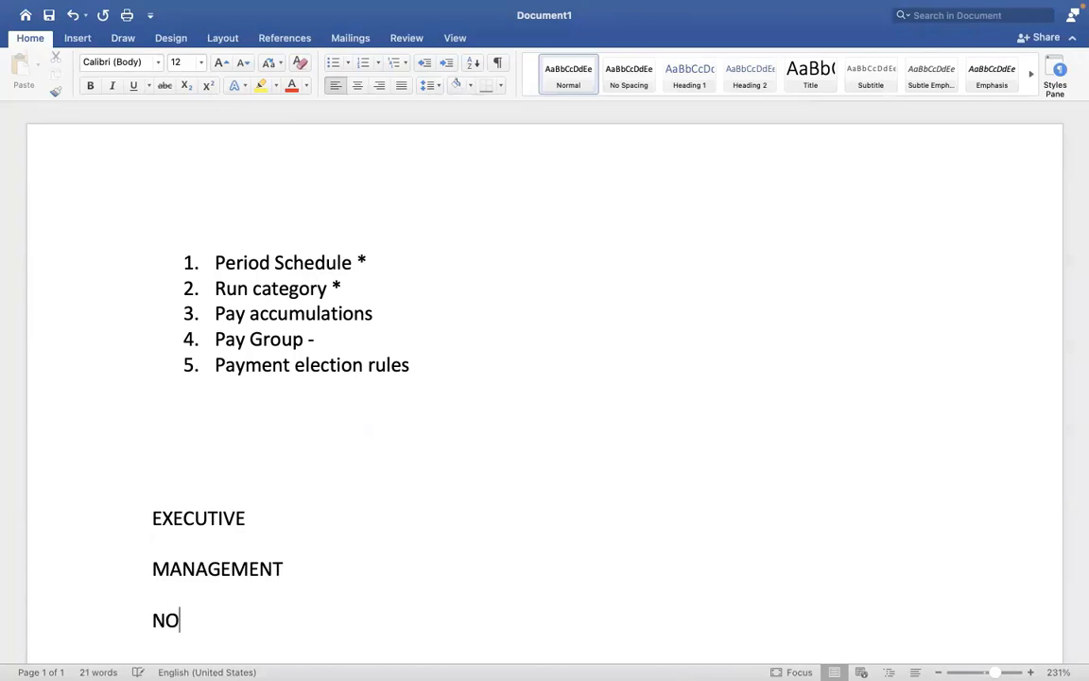
type("N MANAGEMENT")
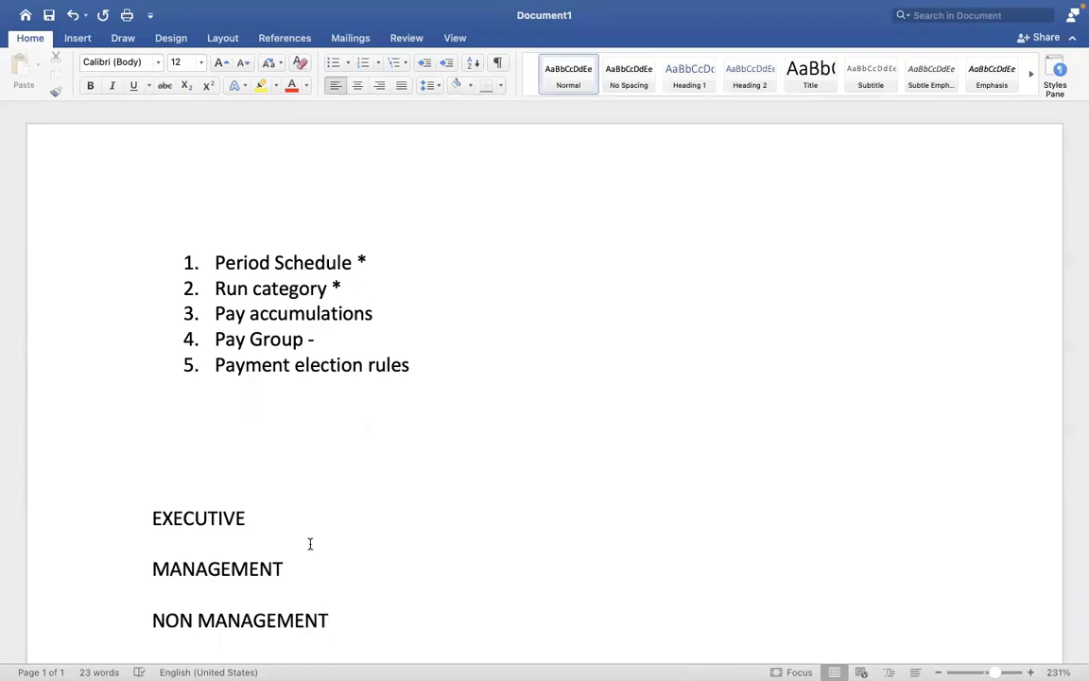
left_click(253, 512)
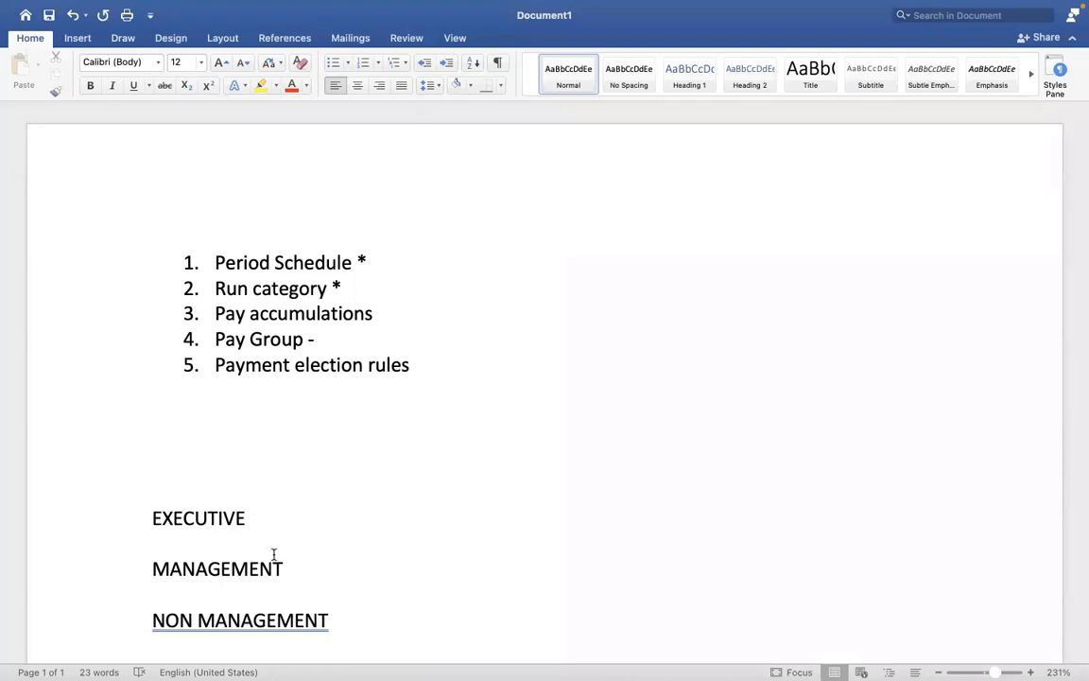
left_click(274, 555)
Select and then deselect the EXECUTIVE through NON MANAGEMENT lines, glancing at Workday in between
left_click(328, 592)
left_click(380, 607)
left_click(332, 588)
key("ctrl+Right")
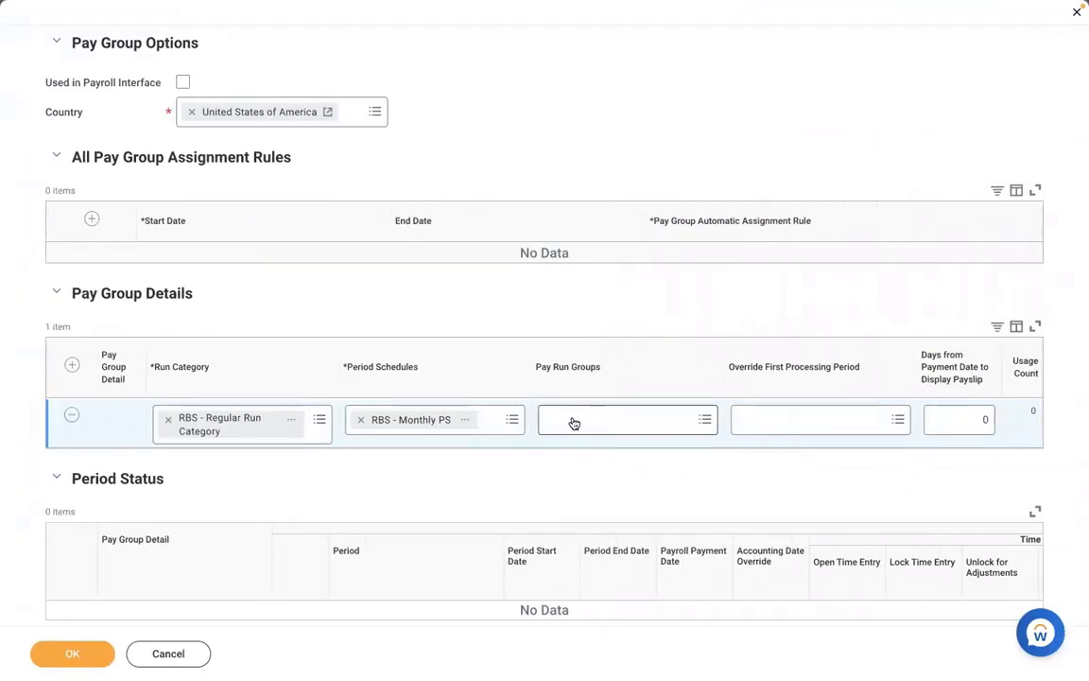
key("ctrl+Left")
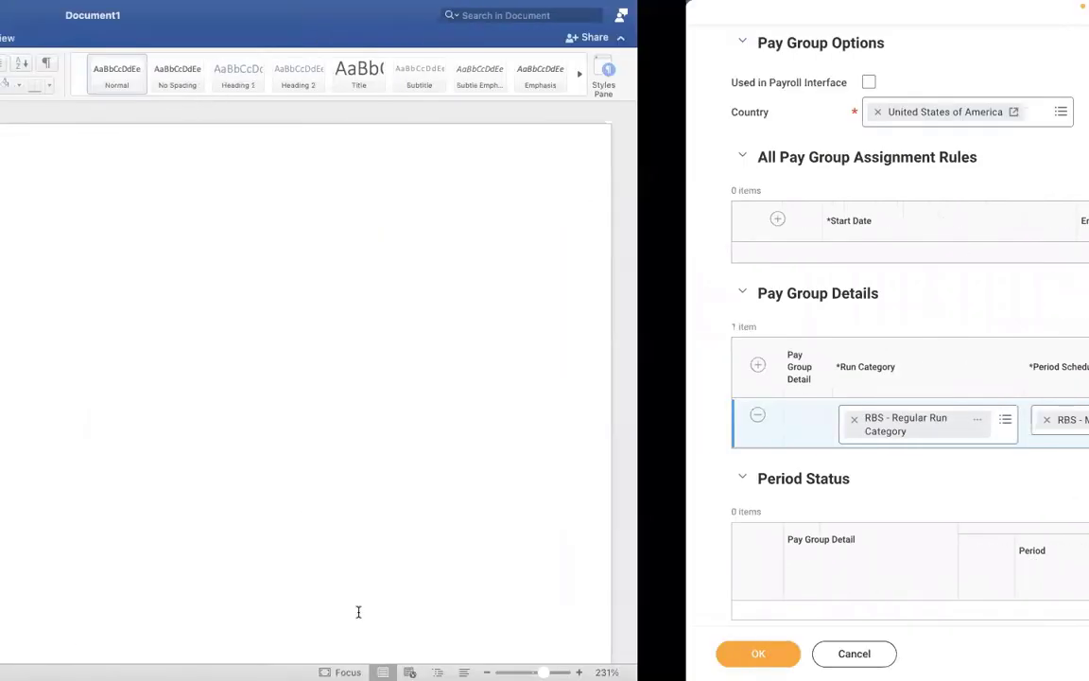
left_click_drag(359, 619, 141, 488)
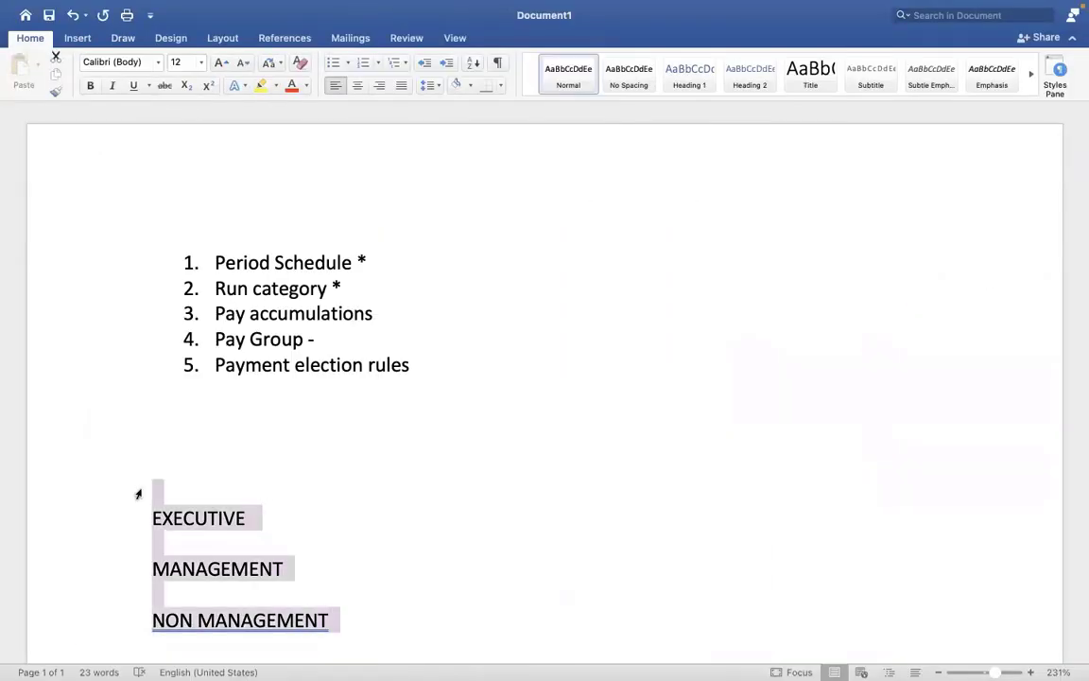
key("ctrl+Right")
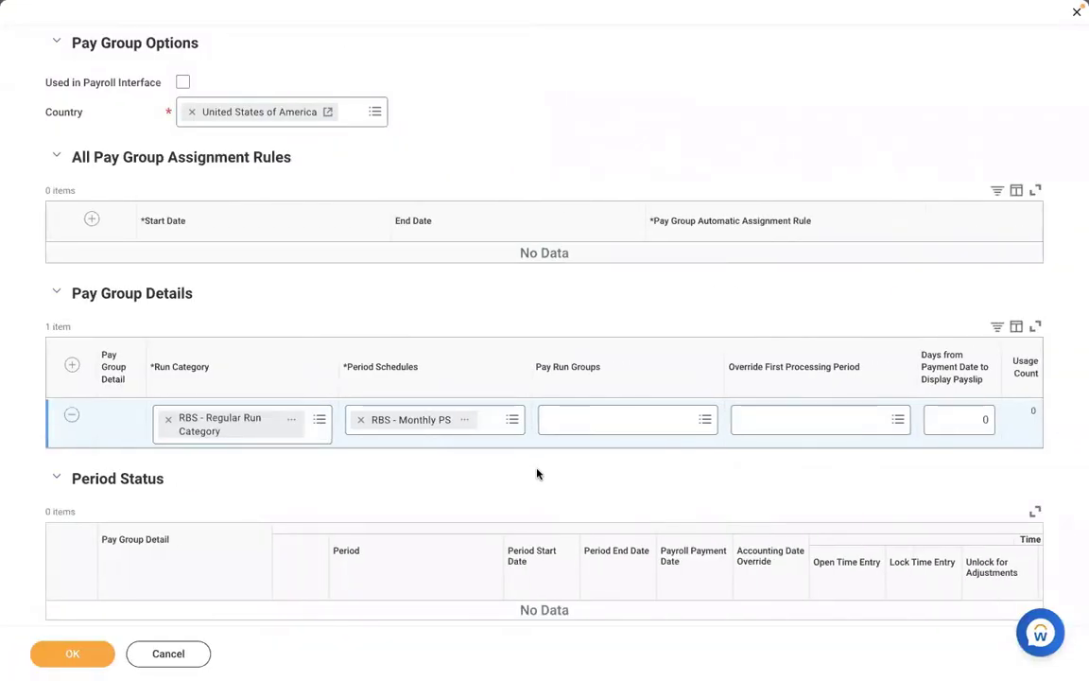
key("ctrl+Left")
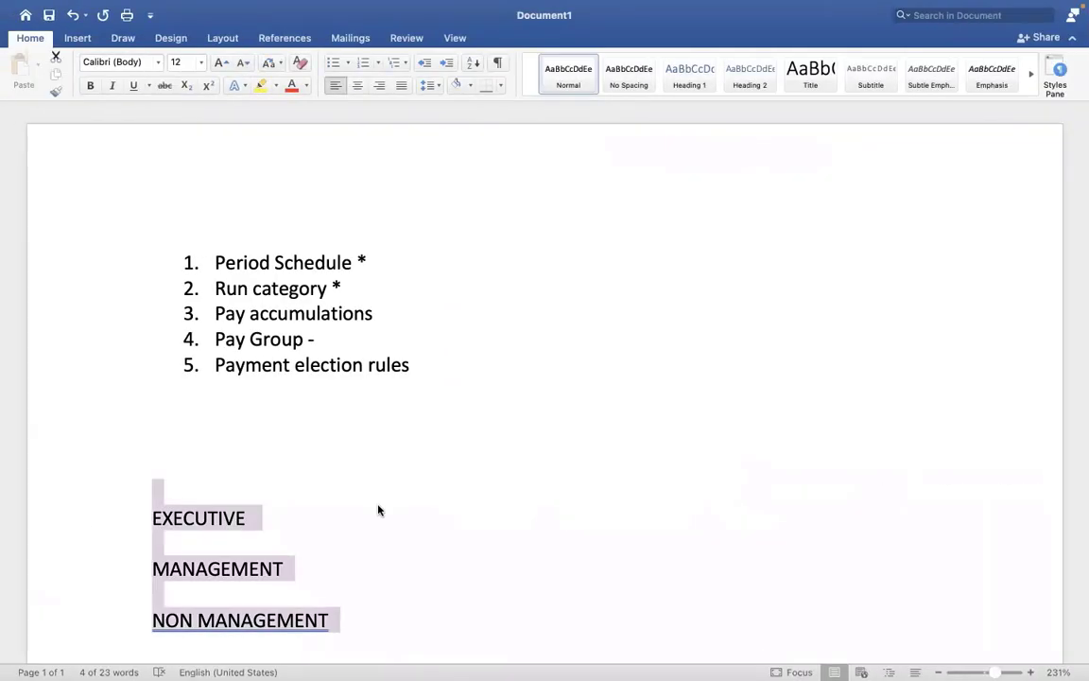
left_click(378, 511)
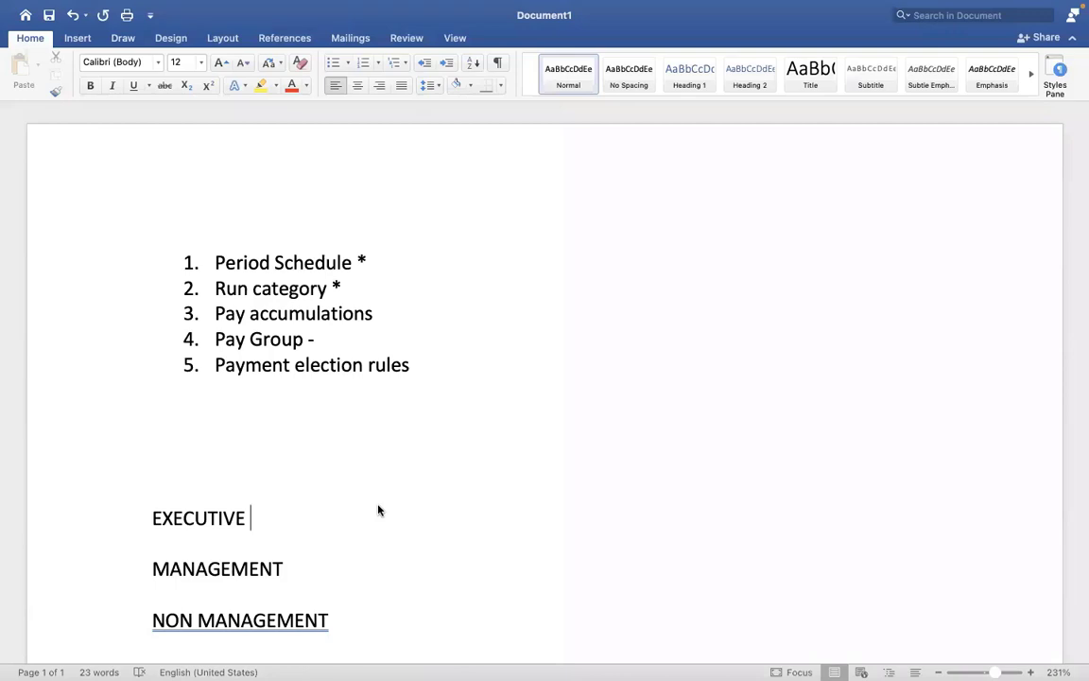
Return to the Workday Create Pay Group form with its RBS details row
key("ctrl+Right")
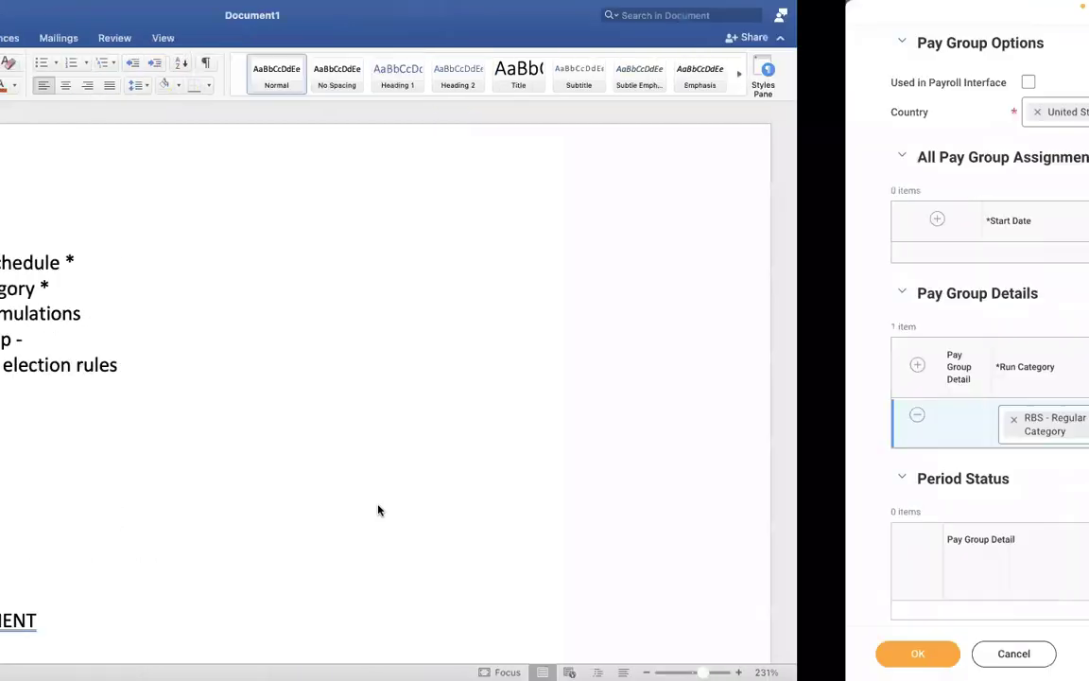
key("ctrl+Left")
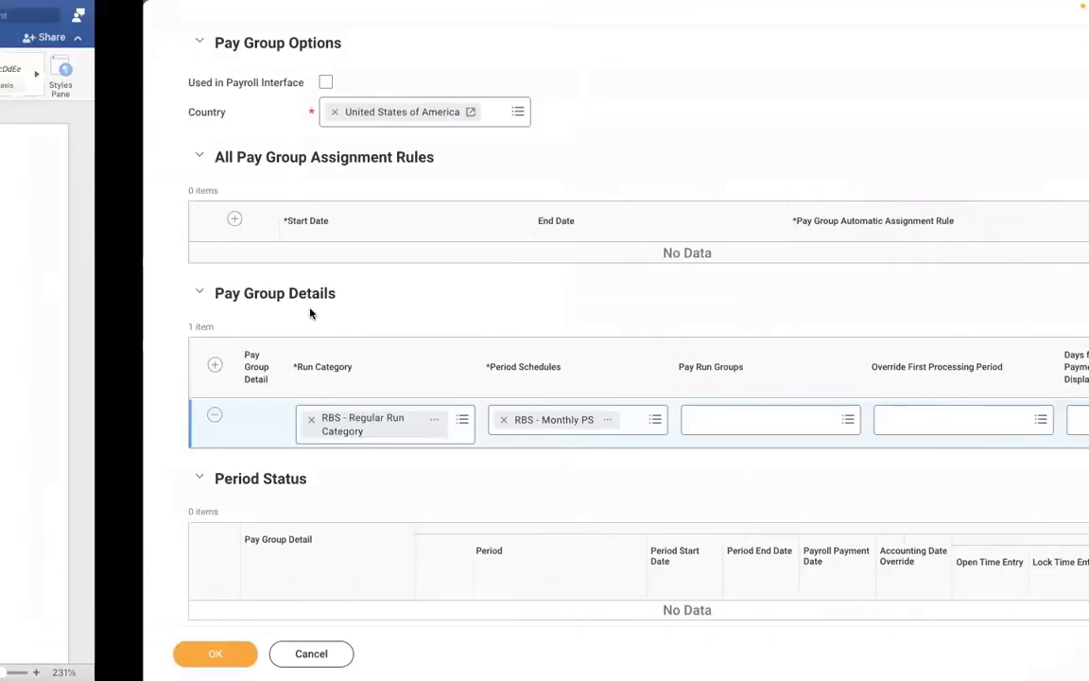
left_click(207, 567)
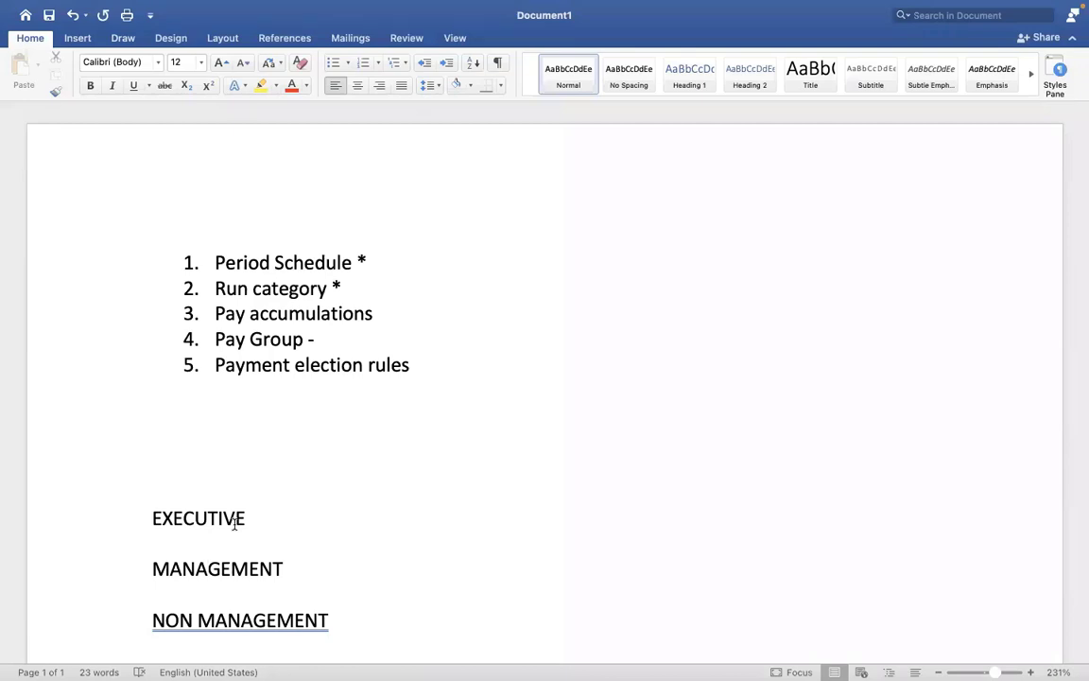
key("ctrl+Right")
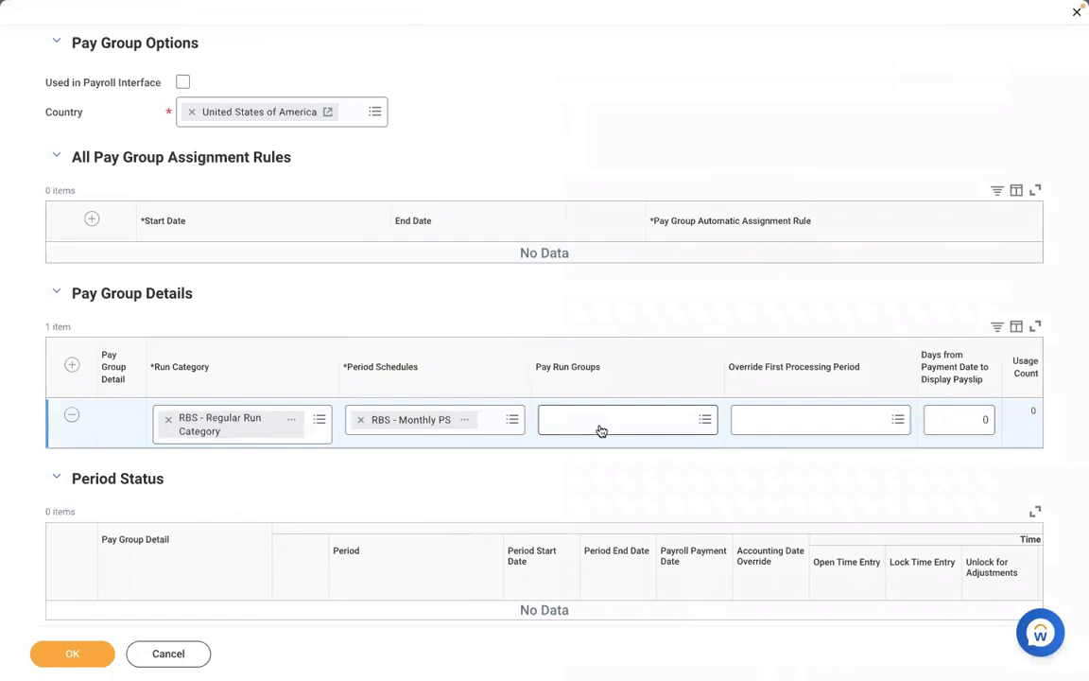
left_click(599, 422)
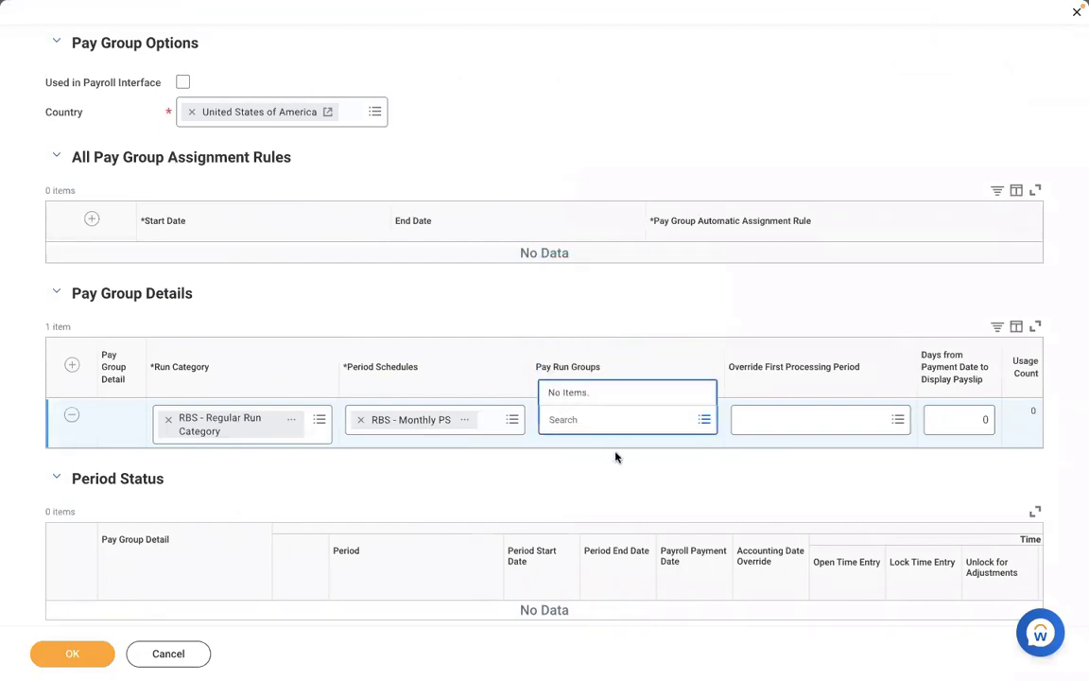
left_click(530, 475)
key("ctrl+Left")
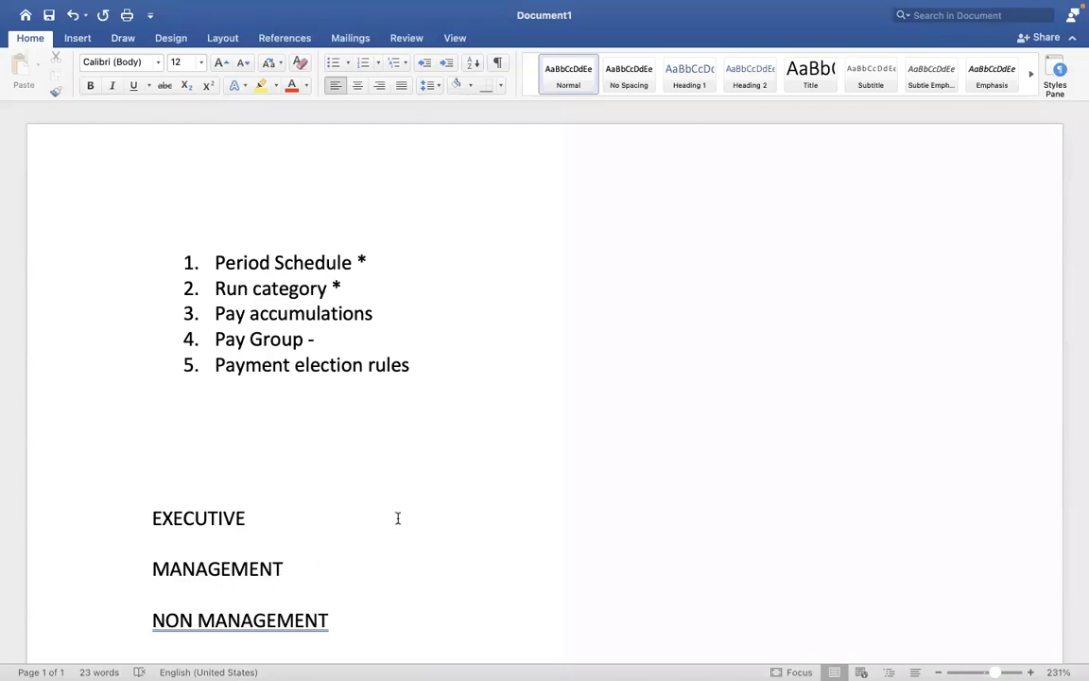
key("ctrl+Right")
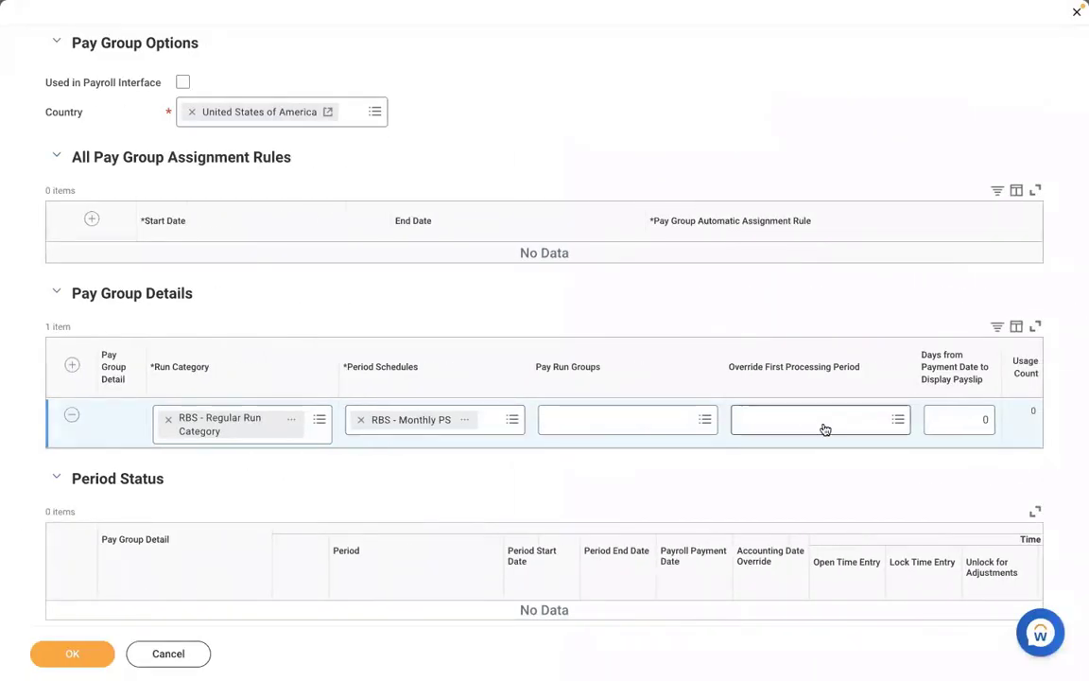
Close the RBS - Monthly PS schedule preview and list pay periods for Override First Processing Period
left_click(467, 422)
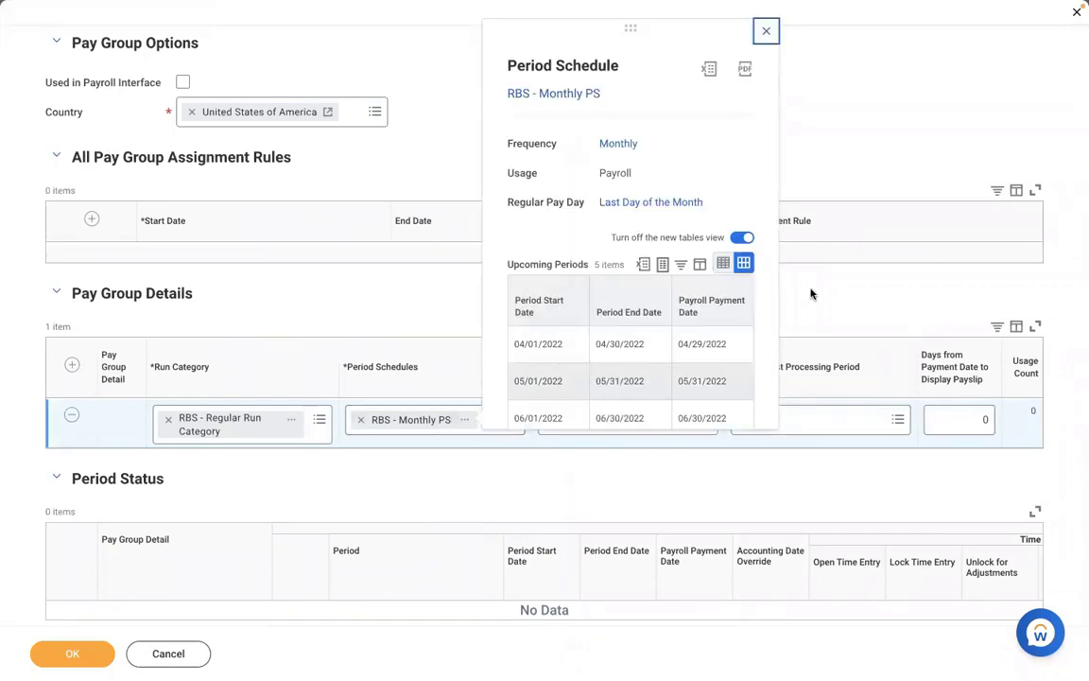
scroll(770, 321, "down", 2)
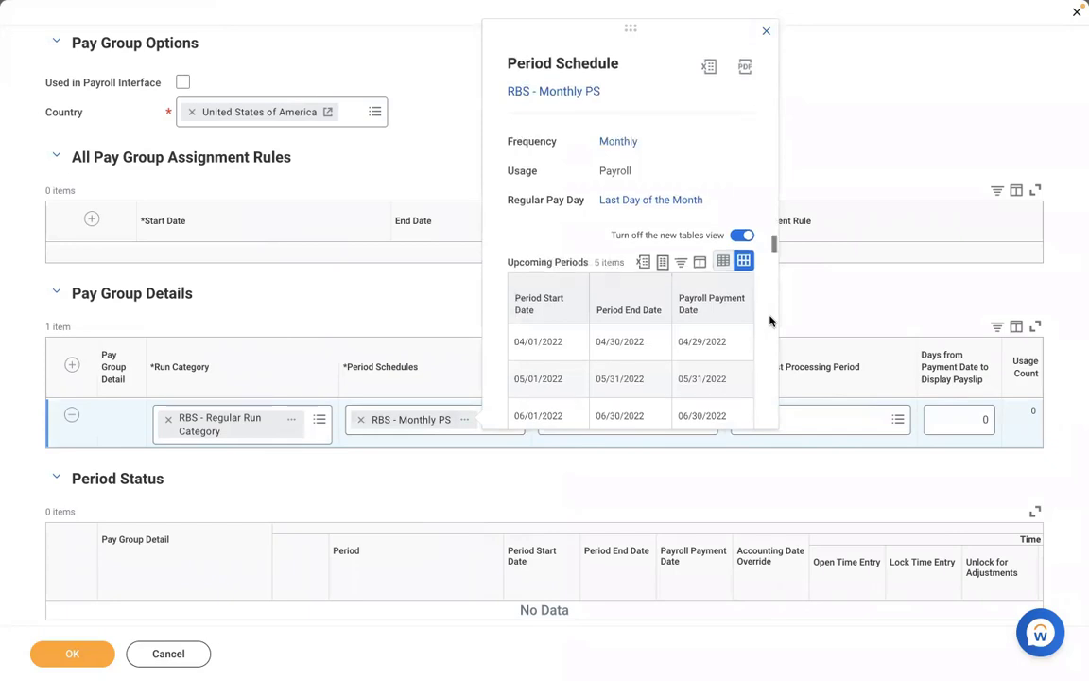
left_click(851, 418)
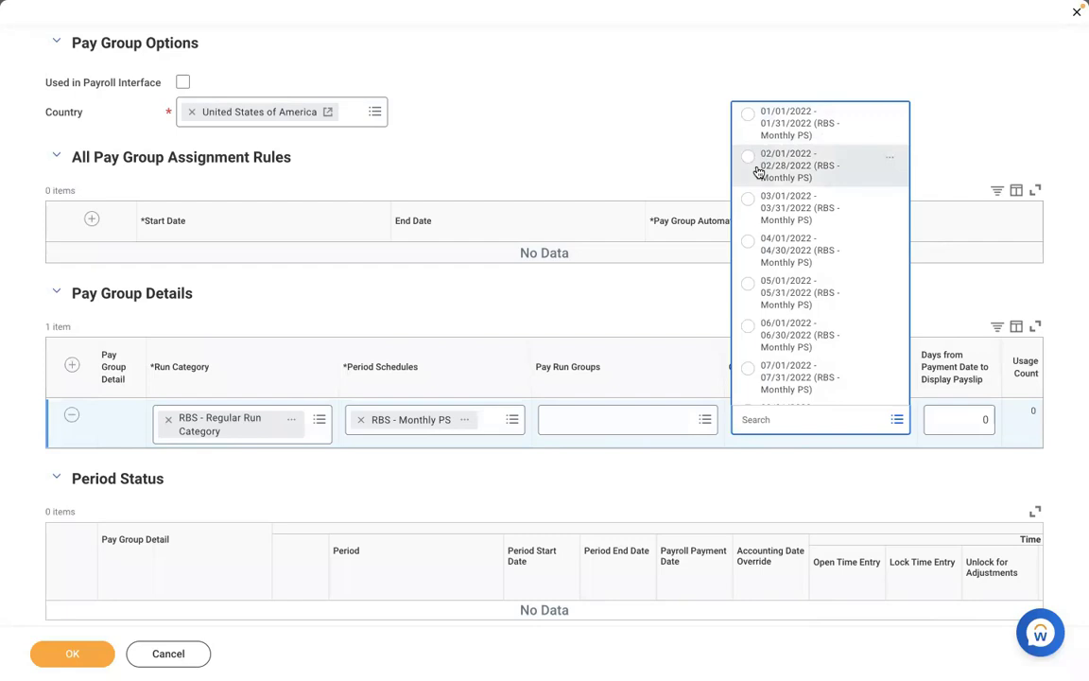
Try 02/01/2022 - 02/28/2022 as override first processing period, then clear it, leaving it empty
left_click(758, 170)
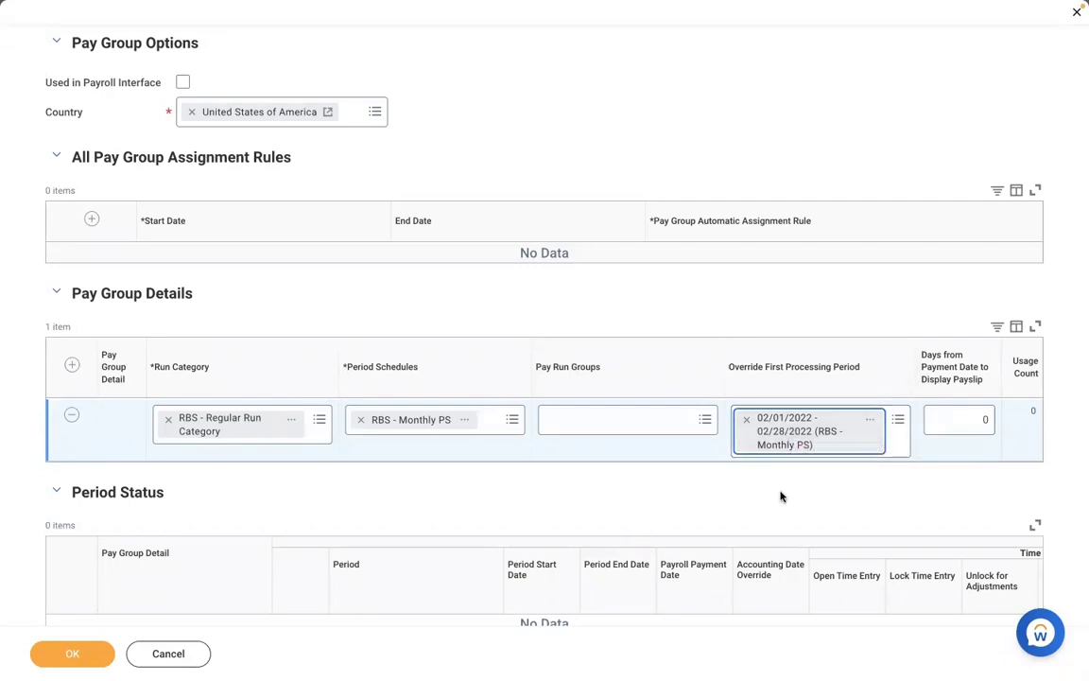
left_click(743, 417)
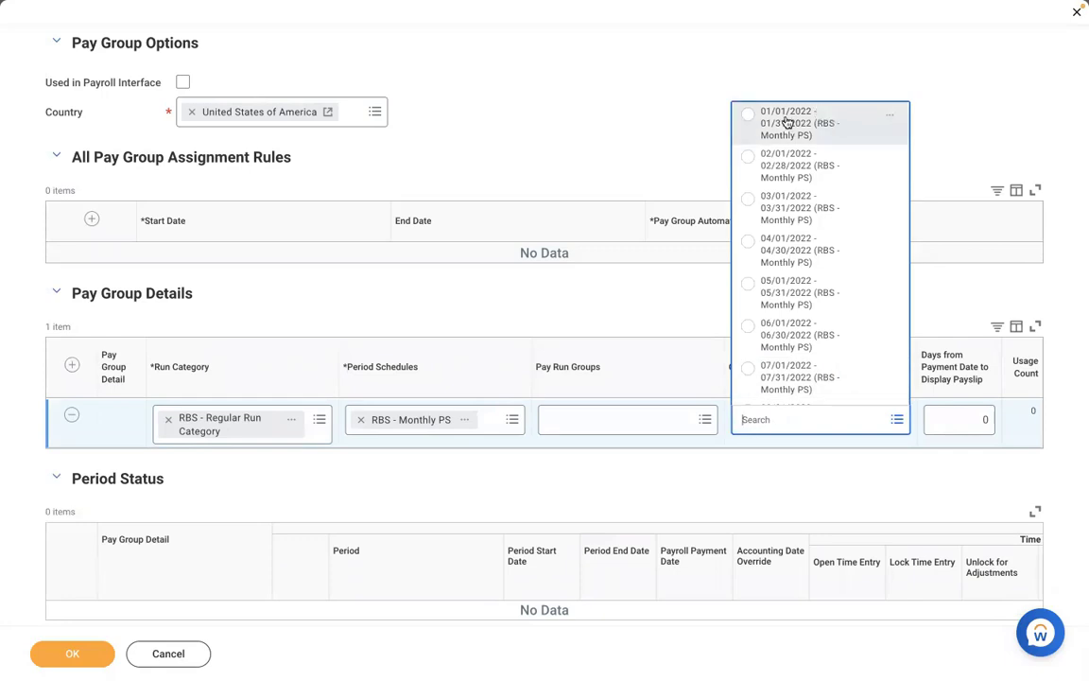
left_click(641, 299)
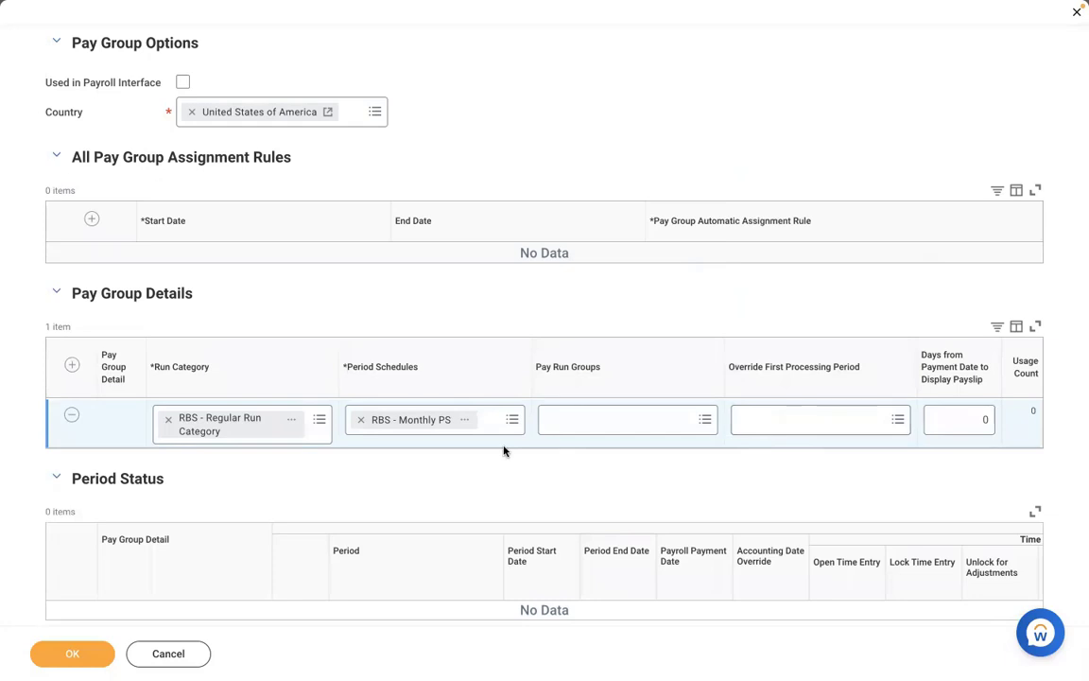
left_click(786, 422)
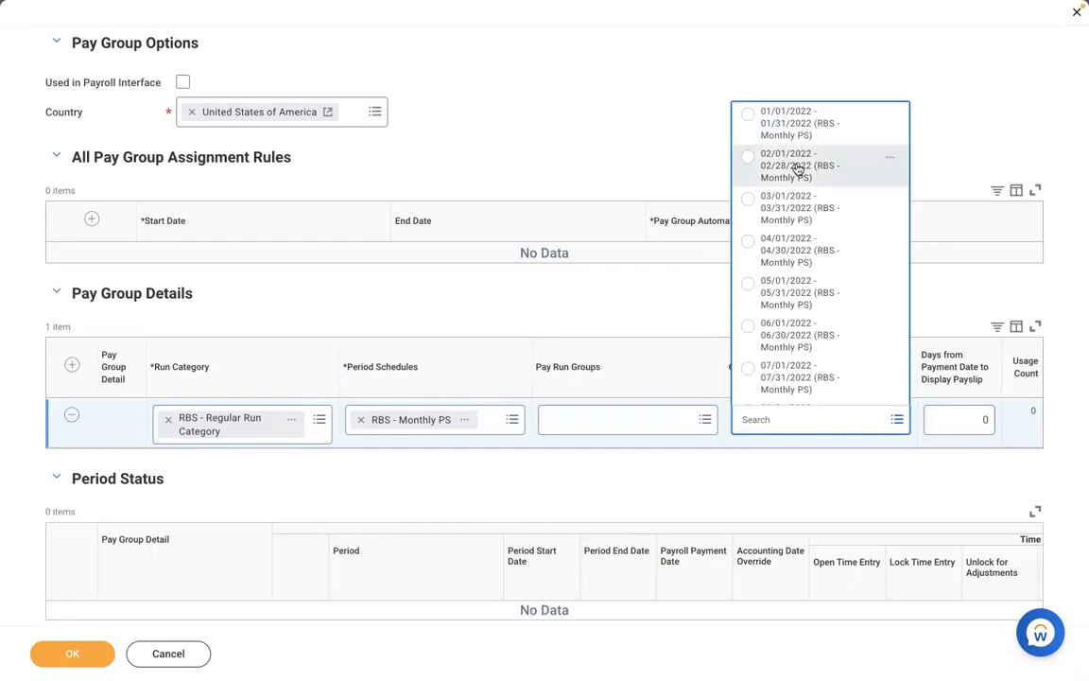
left_click(790, 175)
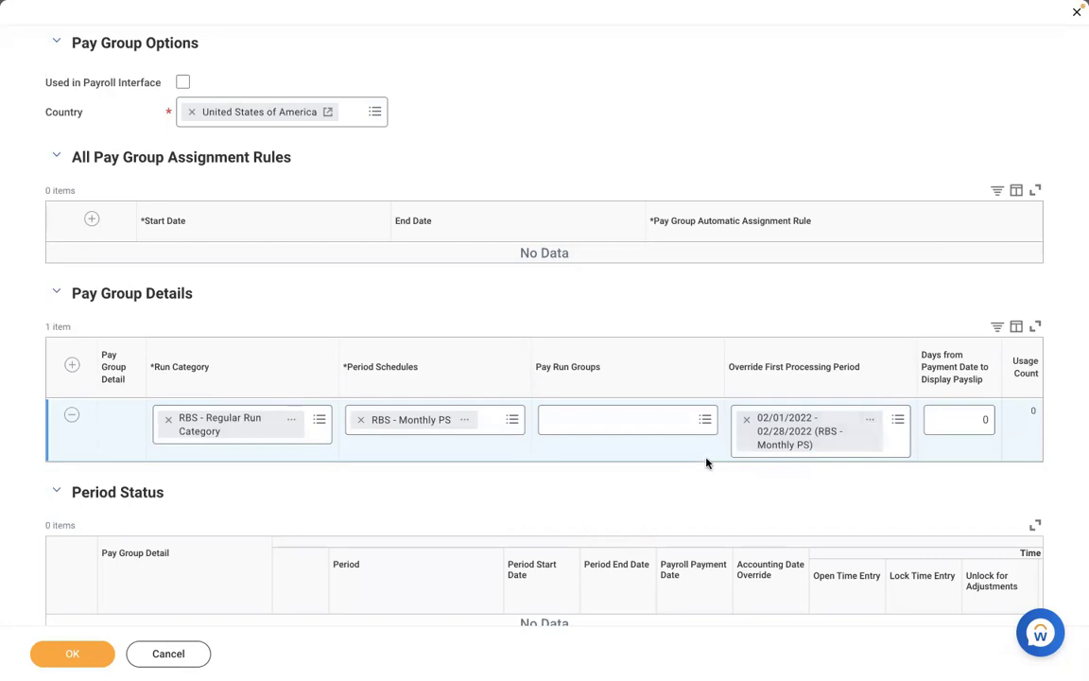
left_click(747, 421)
left_click(800, 414)
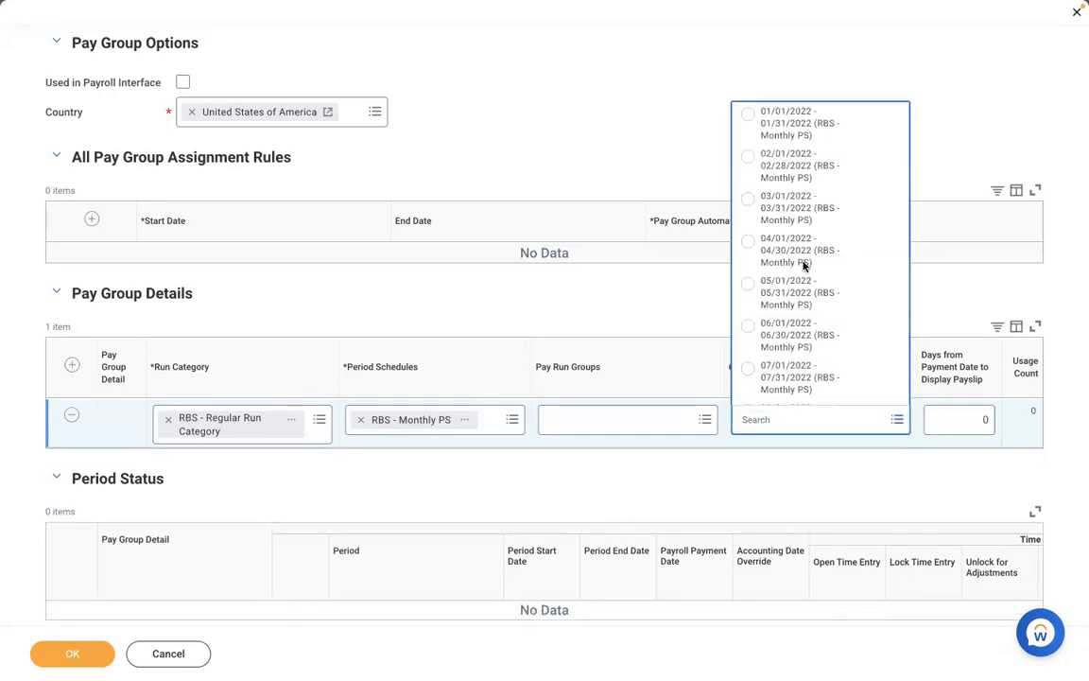
left_click(844, 458)
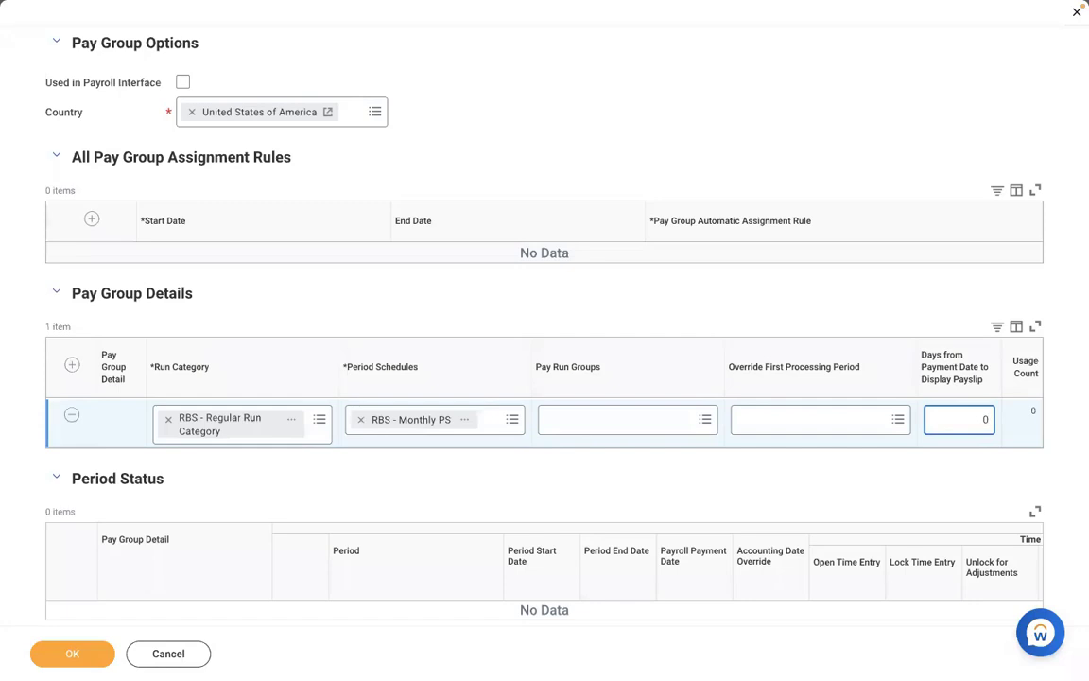
Preview the RBS - Monthly PS period schedule and scroll through its upcoming periods
left_click(477, 422)
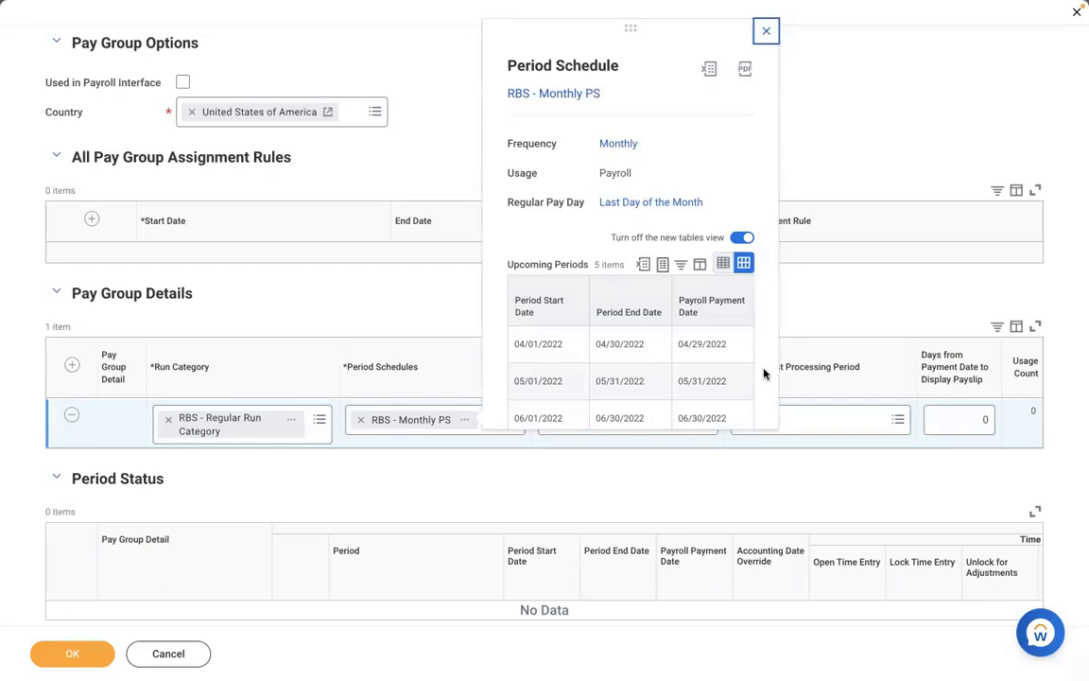
scroll(764, 374, "down", 2)
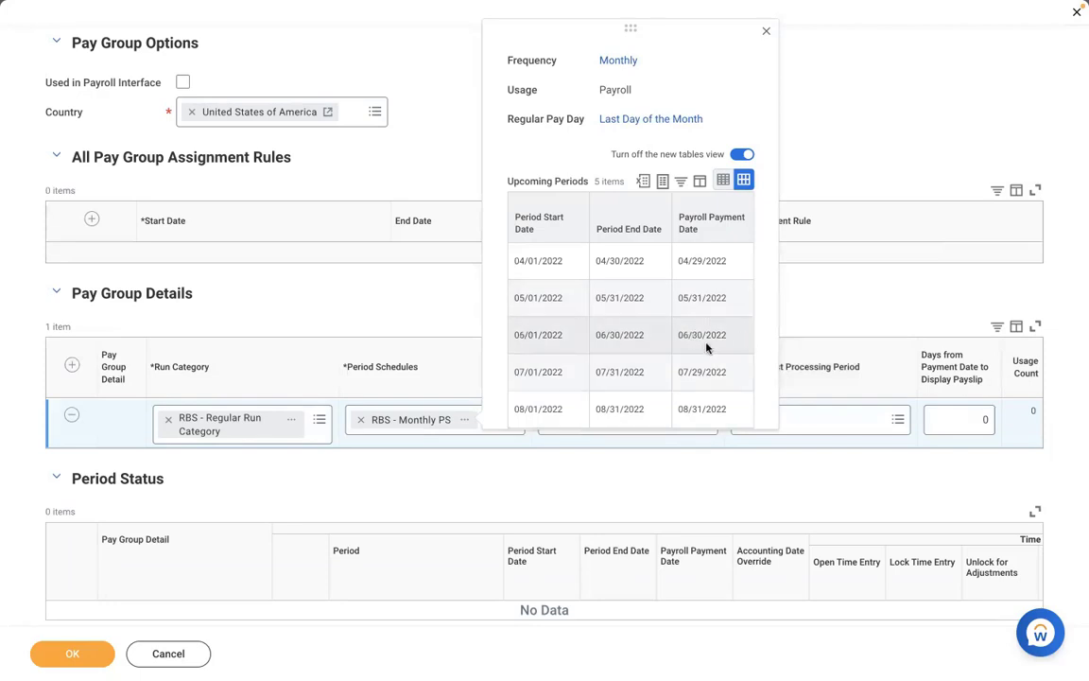
Try -1 for Days from Payment Date to Display Payslip, recheck the schedule, then settle on 0
left_click(961, 419)
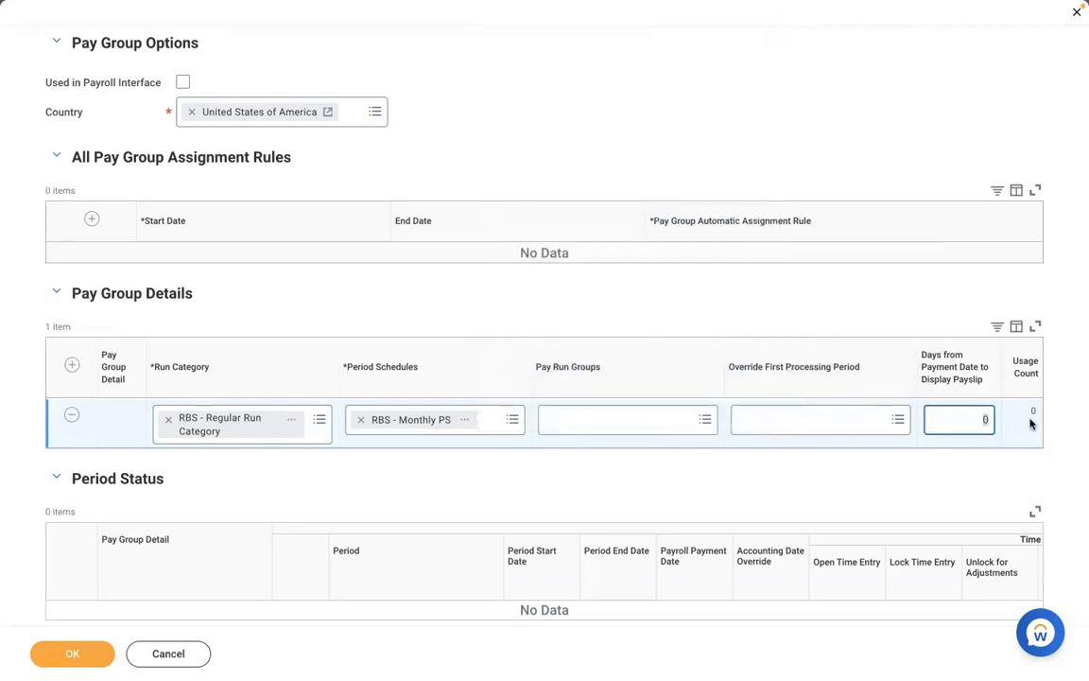
key("BackSpace")
type("-1")
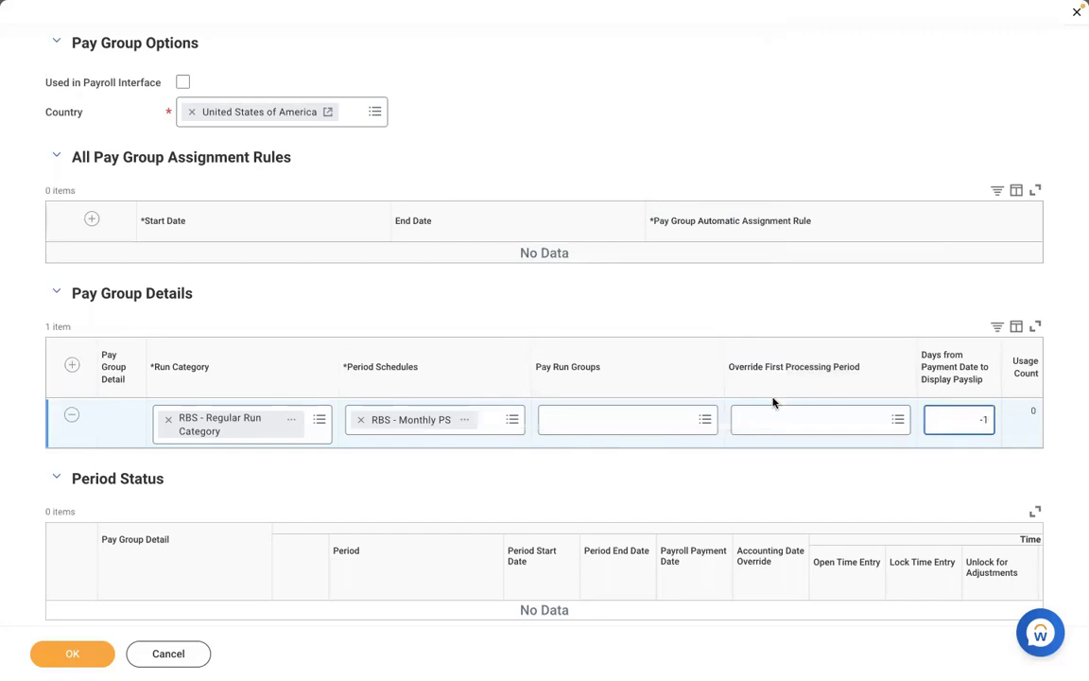
left_click(466, 422)
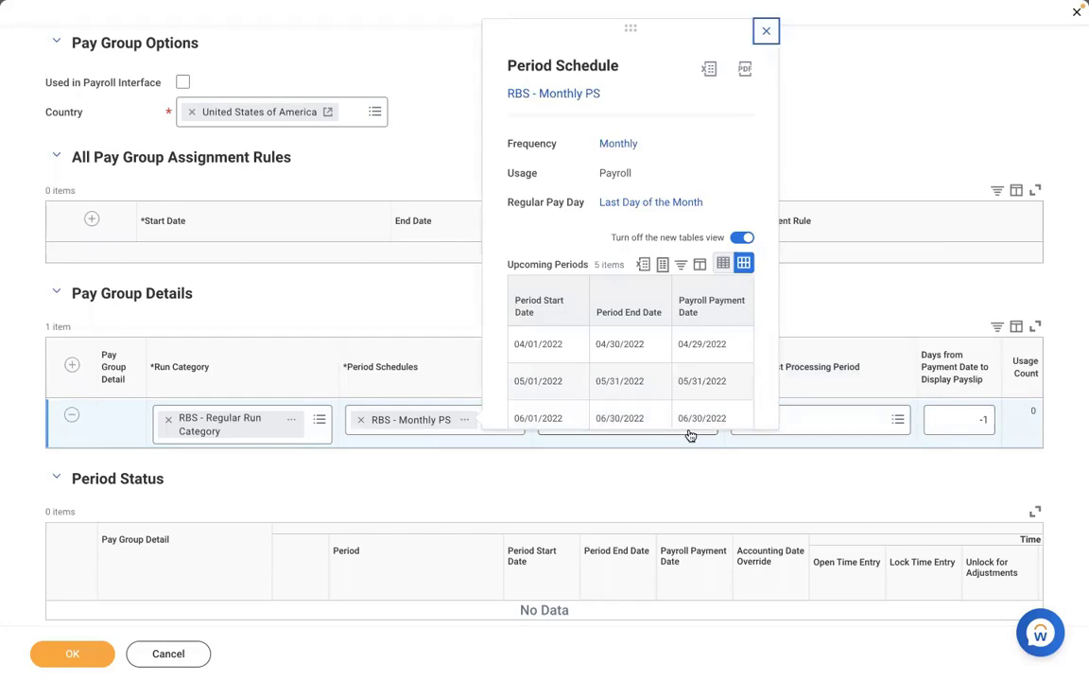
left_click(962, 419)
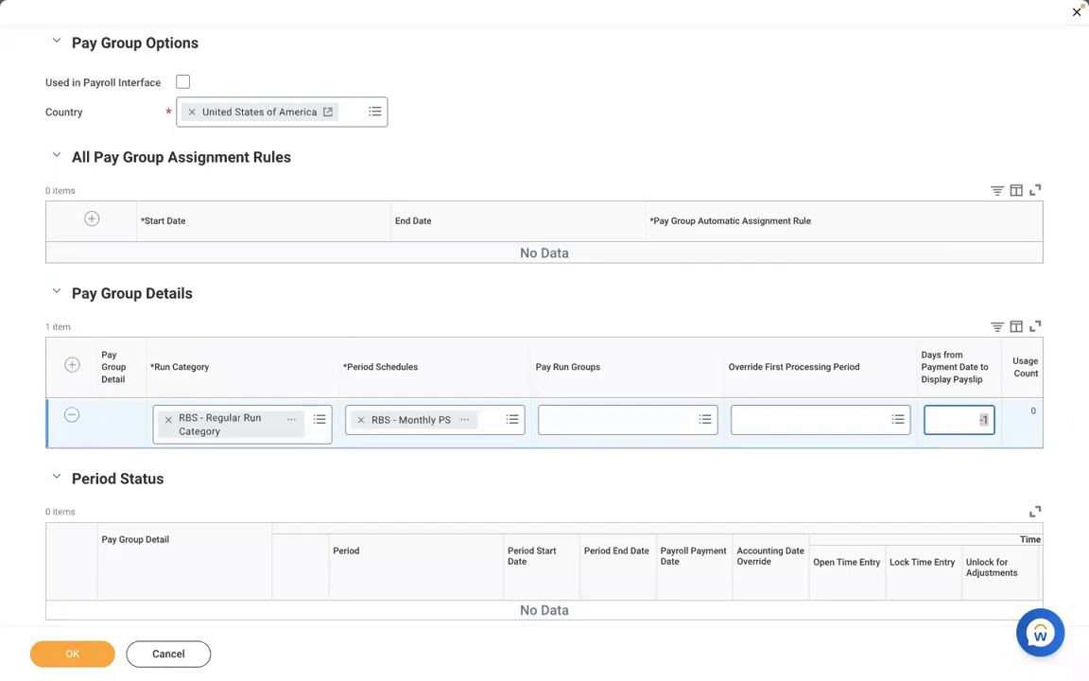
key("BackSpace")
type("1")
key("BackSpace")
type("0")
left_click(623, 98)
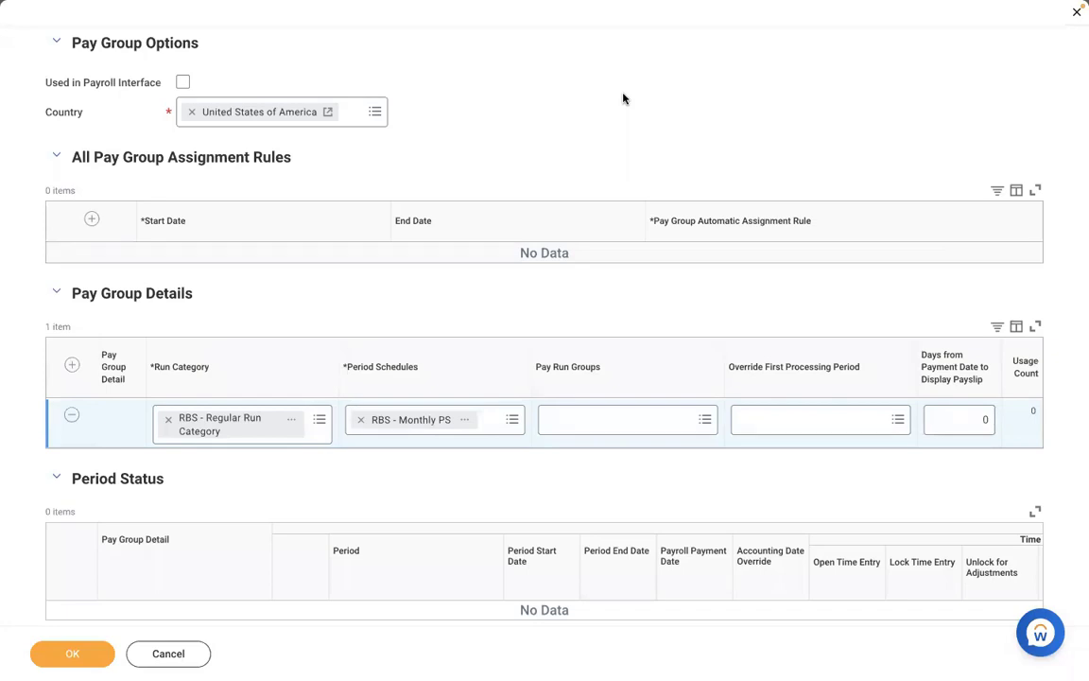
Test -1 again for the payslip display days, then restore it to 0
left_click(961, 416)
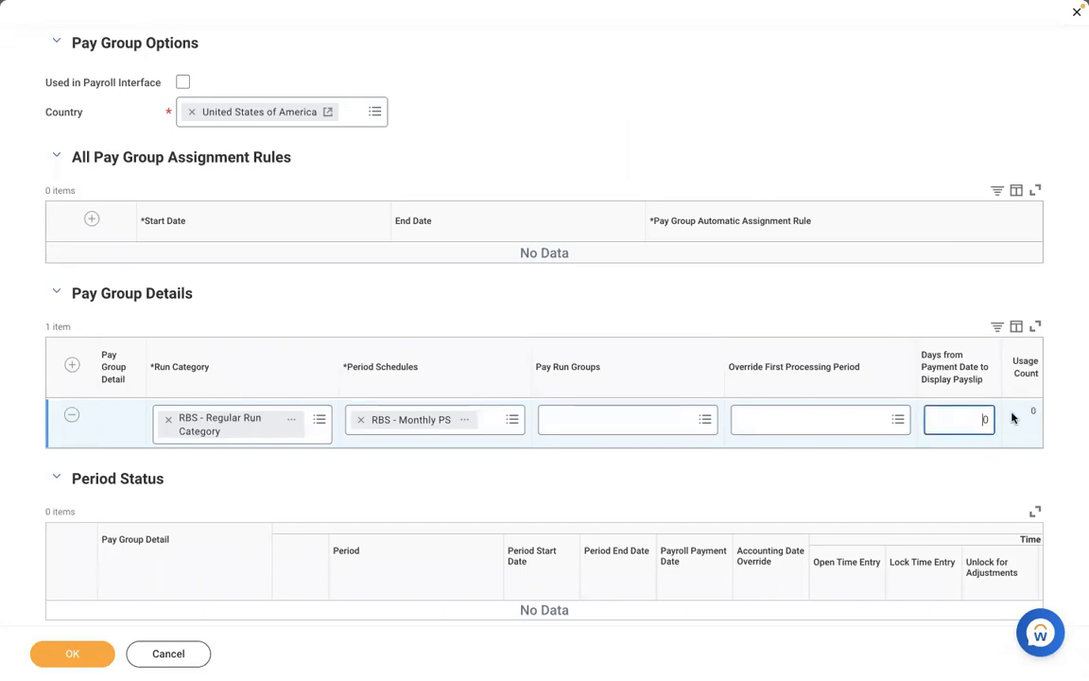
type("-1")
key("BackSpace")
left_click(583, 304)
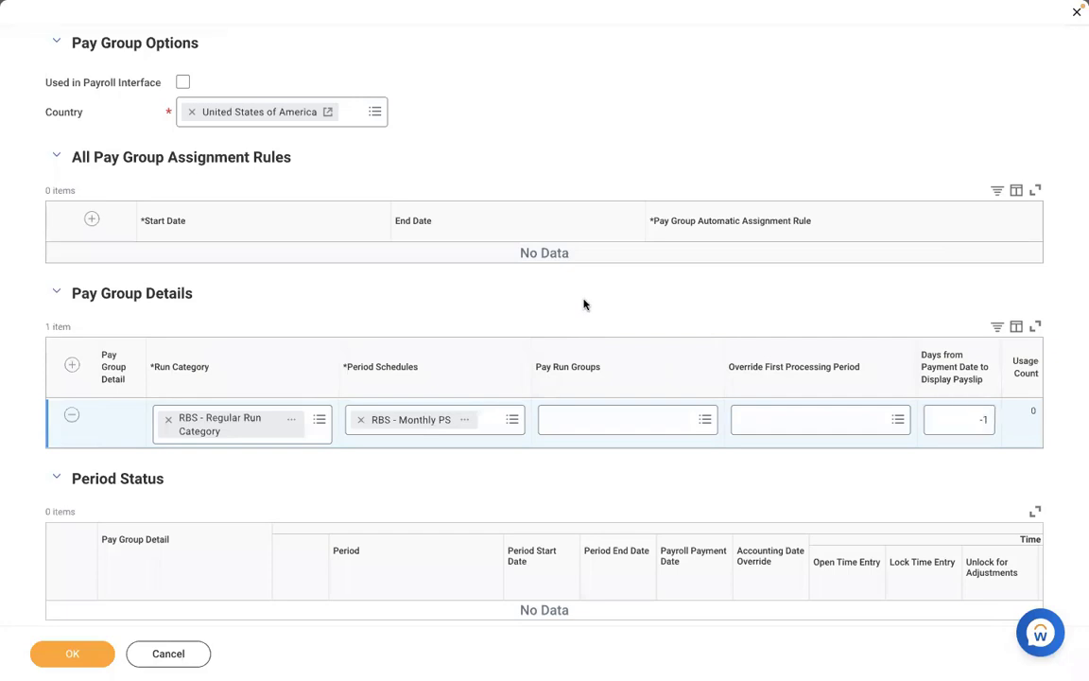
left_click(979, 418)
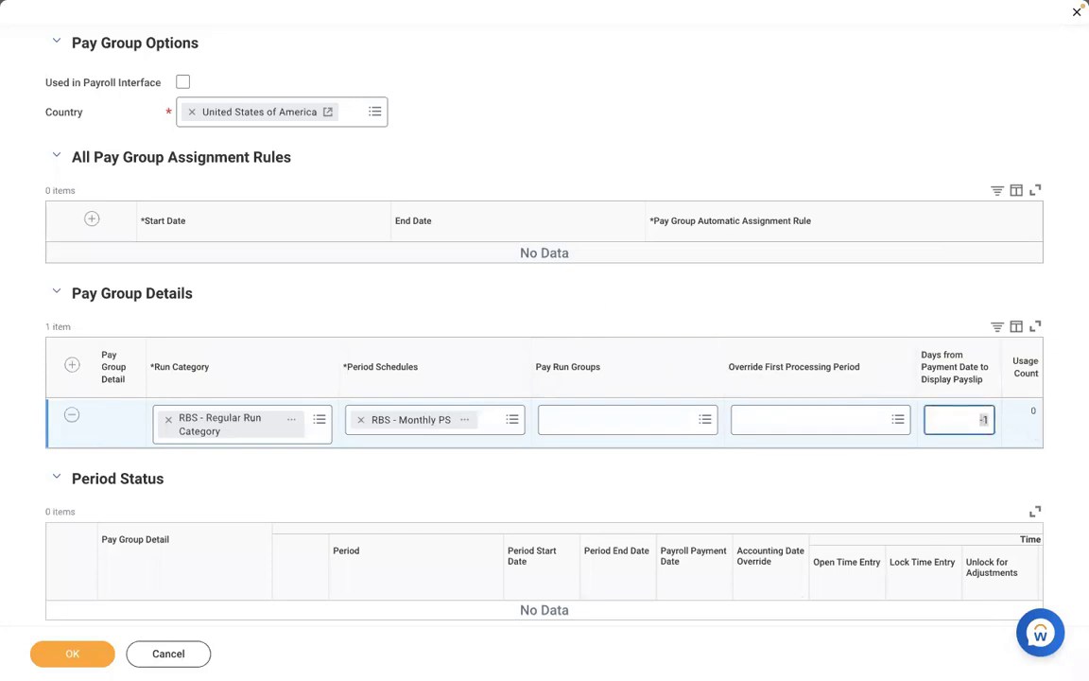
type("0")
left_click(651, 94)
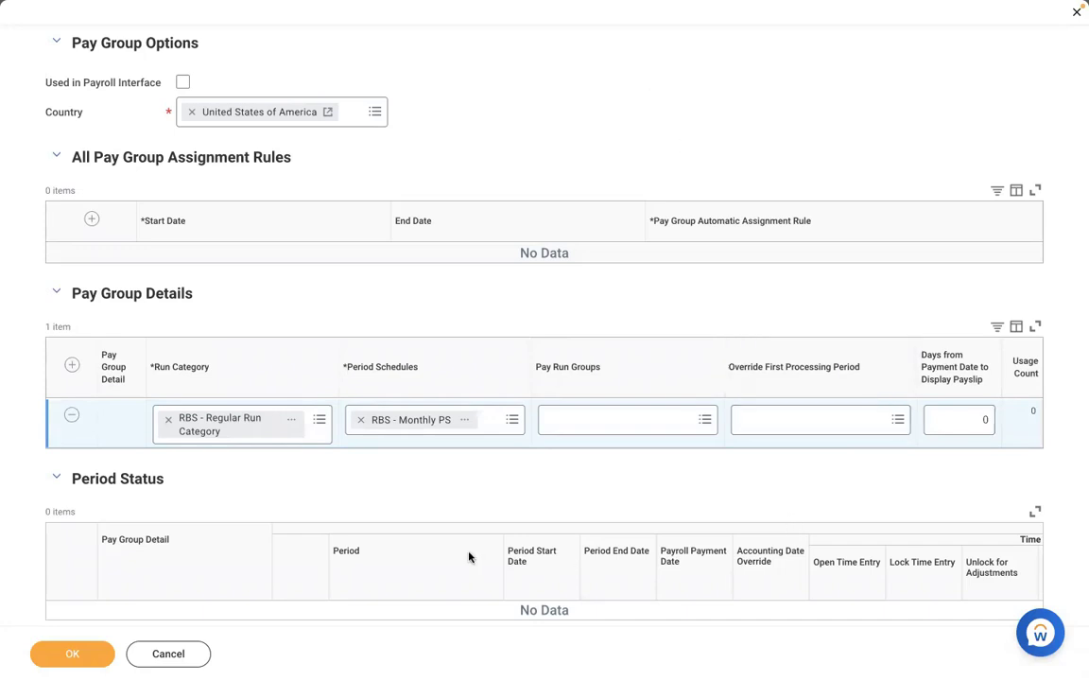
Save the pay group settings with payslip display days at 0
left_click(68, 656)
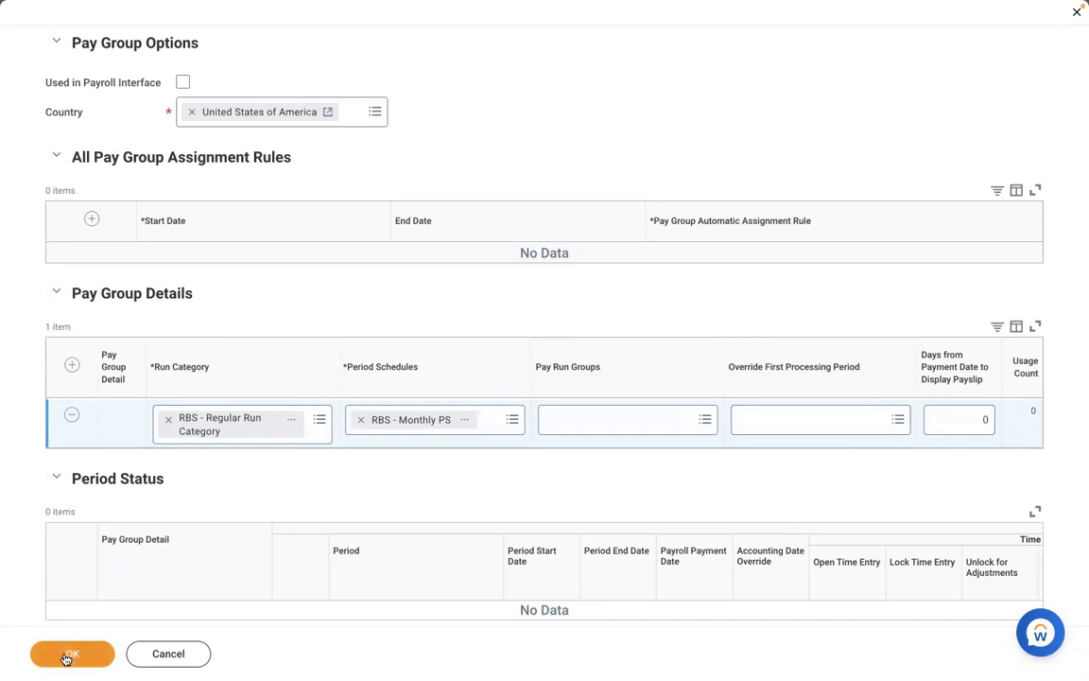
scroll(284, 504, "down", 1)
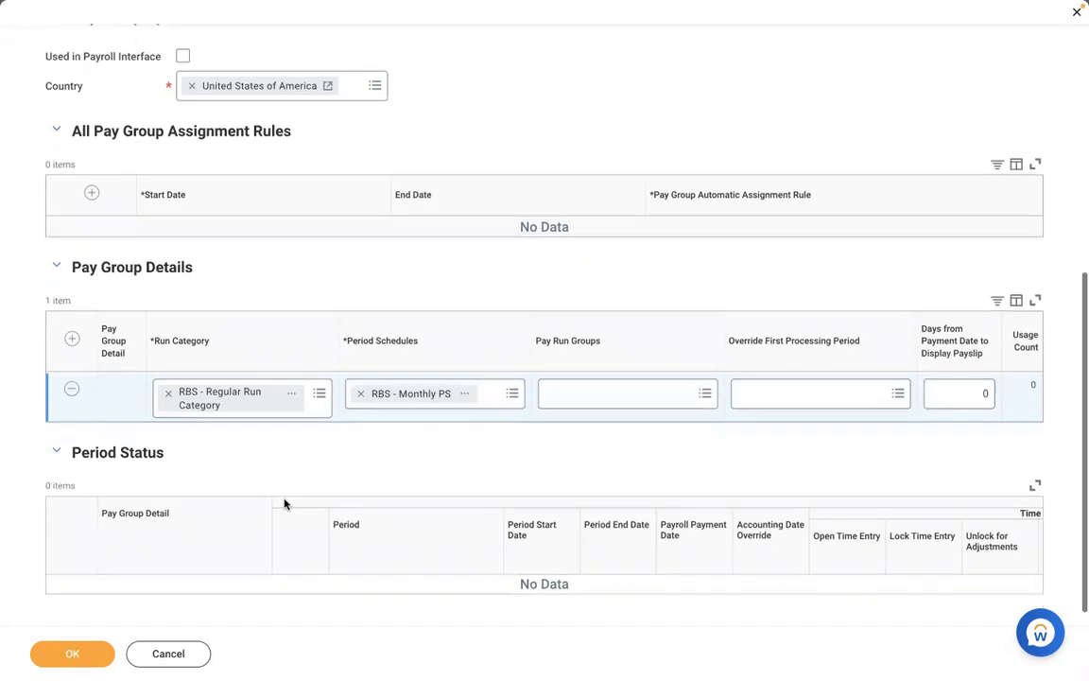
scroll(286, 505, "down", 1)
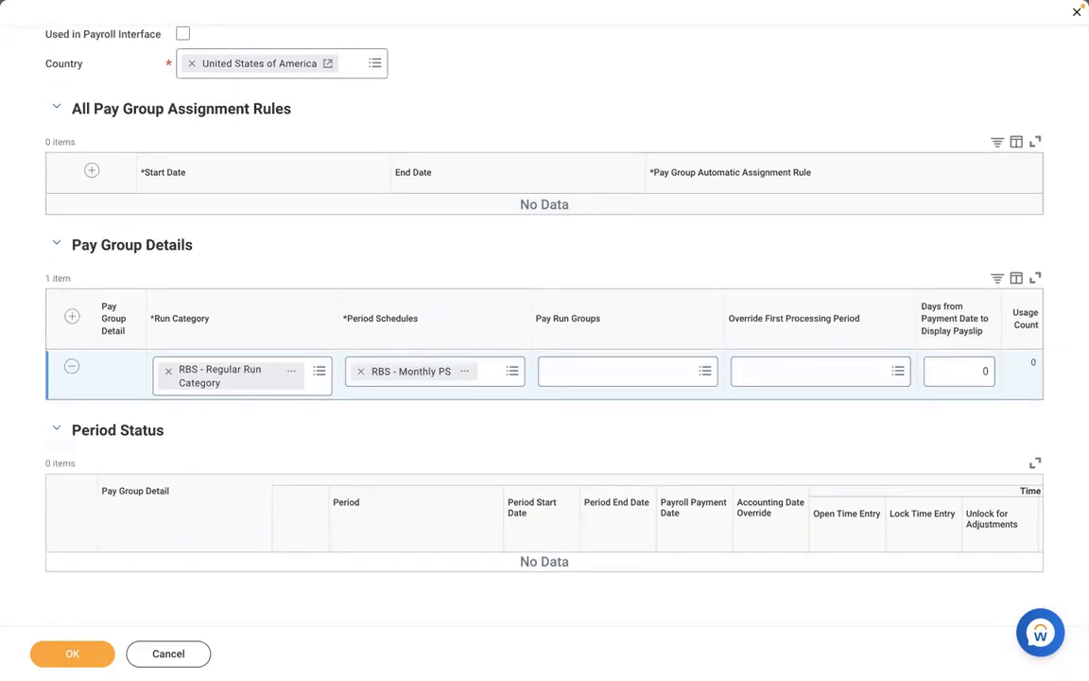
left_click(60, 659)
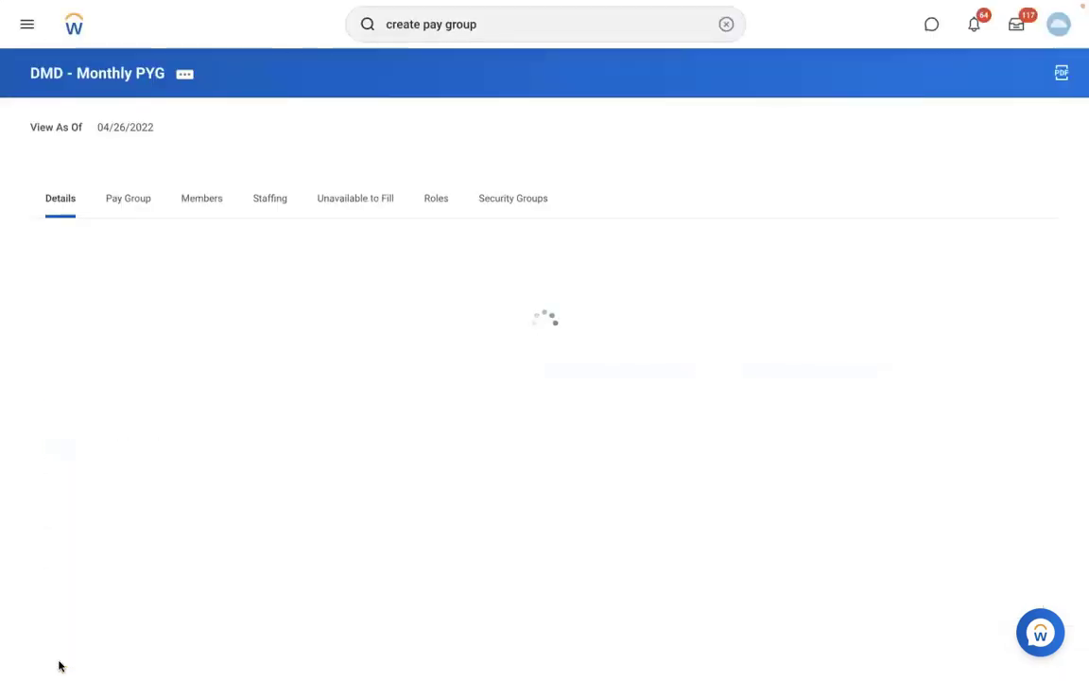
Review DMD - Monthly PYG settings and its twelve 2022 periods, all Not Yet Started
left_click(123, 196)
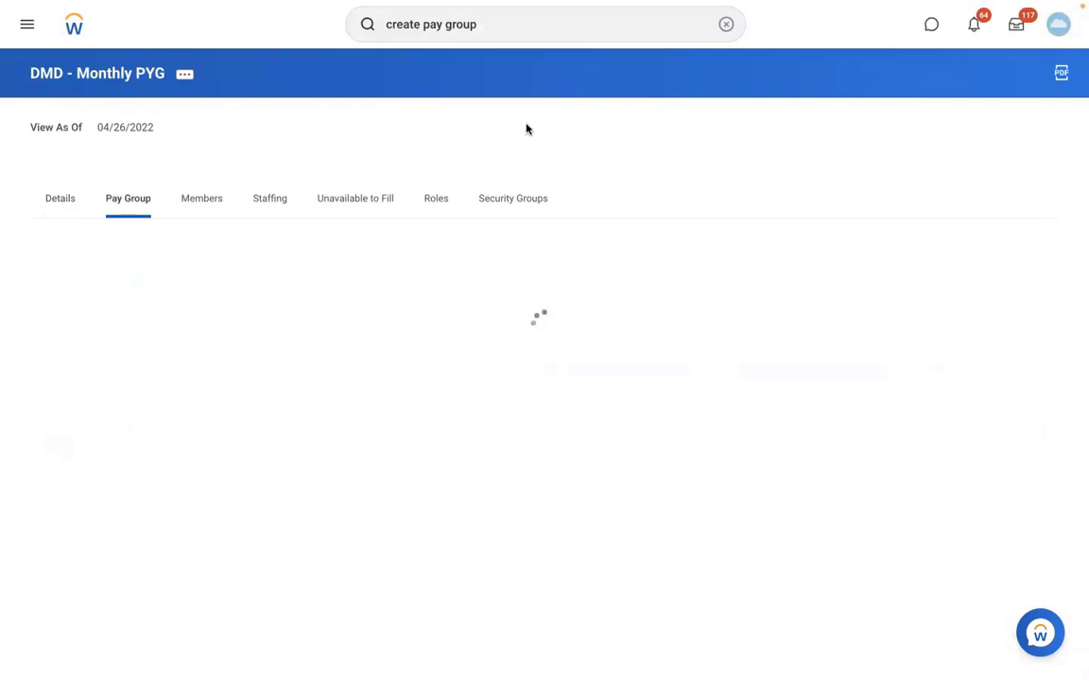
scroll(804, 130, "down", 5)
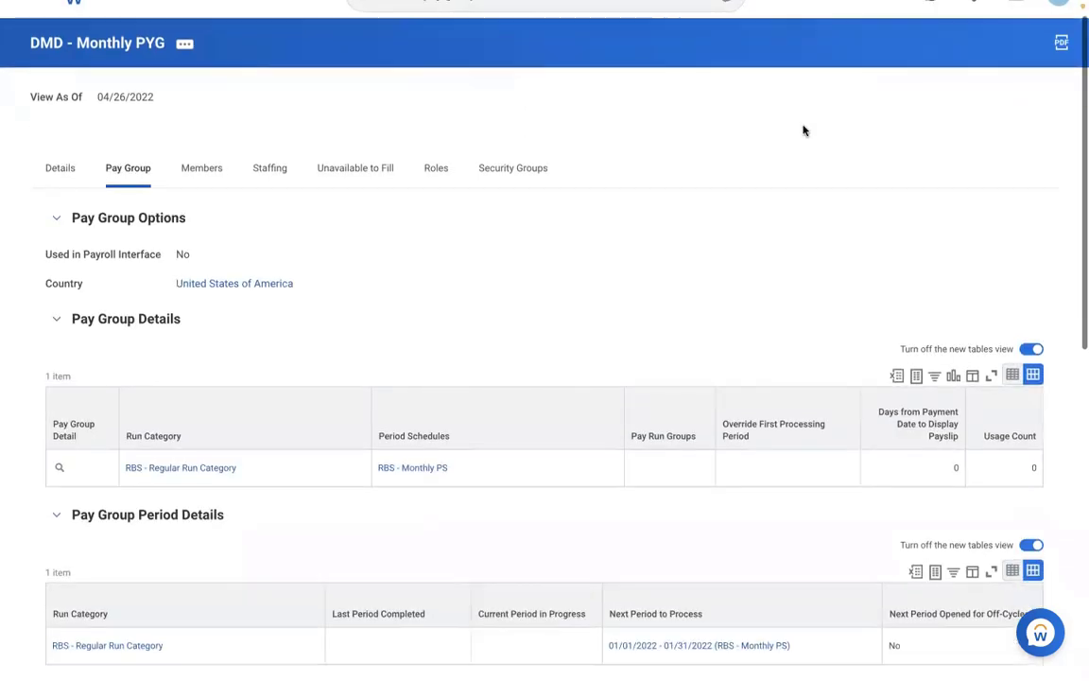
scroll(803, 130, "down", 3)
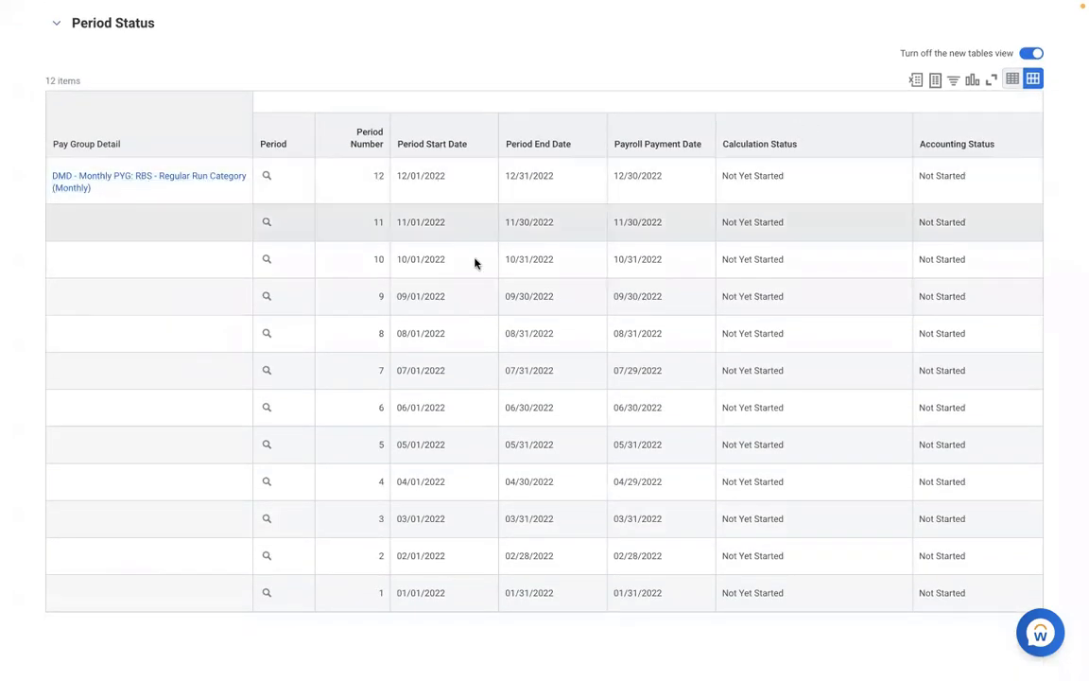
scroll(376, 288, "up", 3)
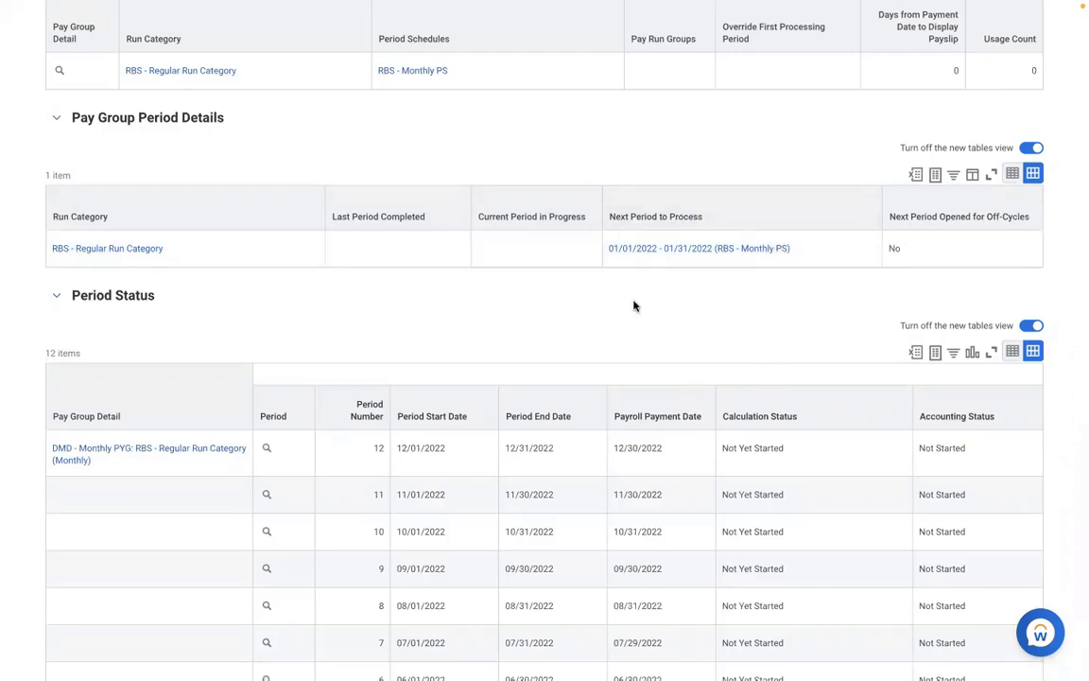
left_click(835, 258)
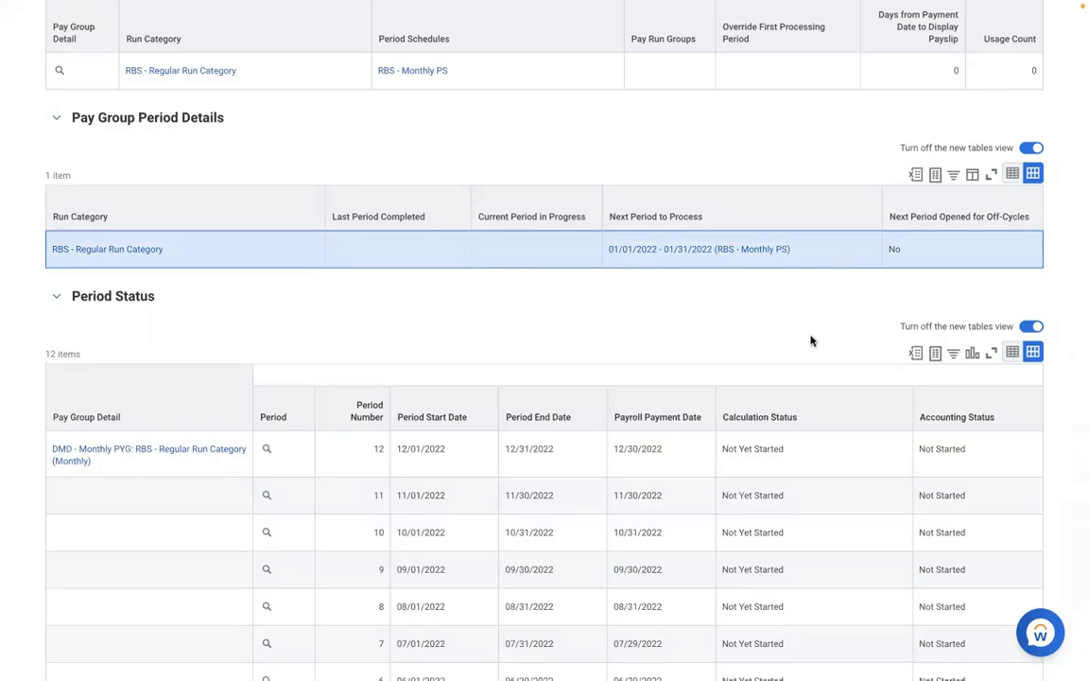
scroll(810, 340, "down", 3)
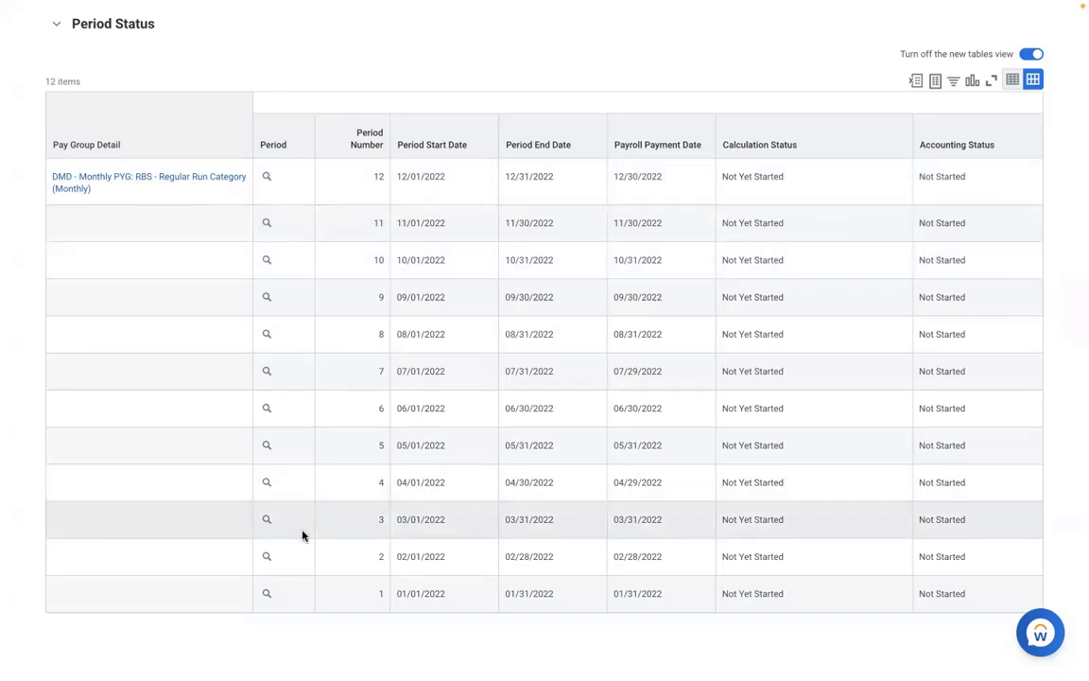
left_click(303, 535)
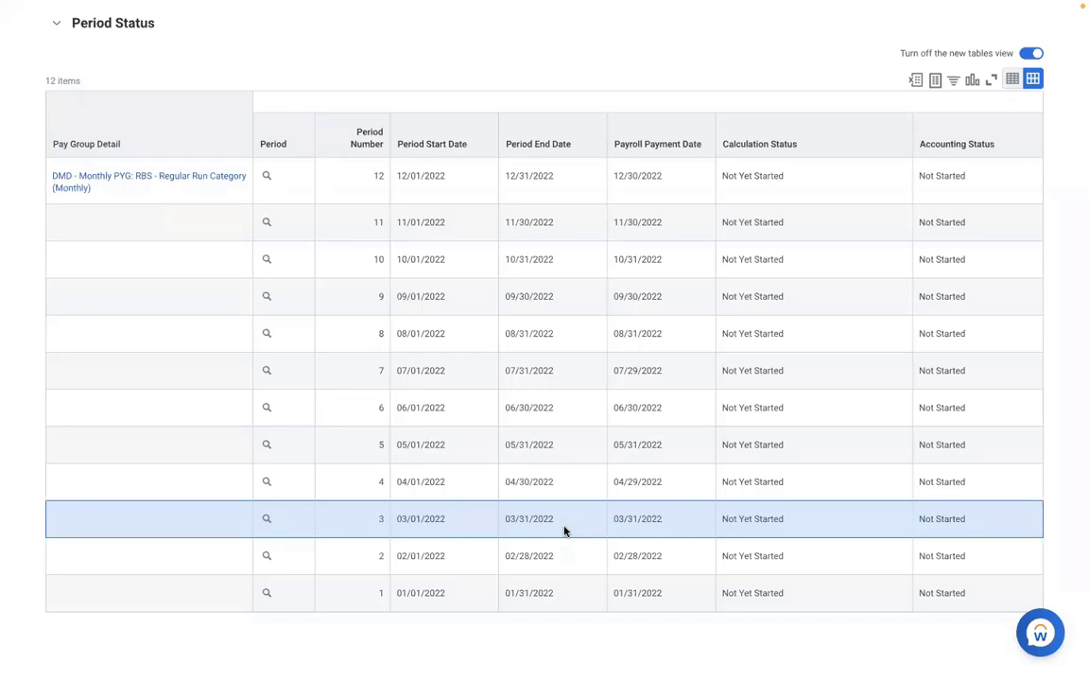
scroll(564, 531, "up", 5)
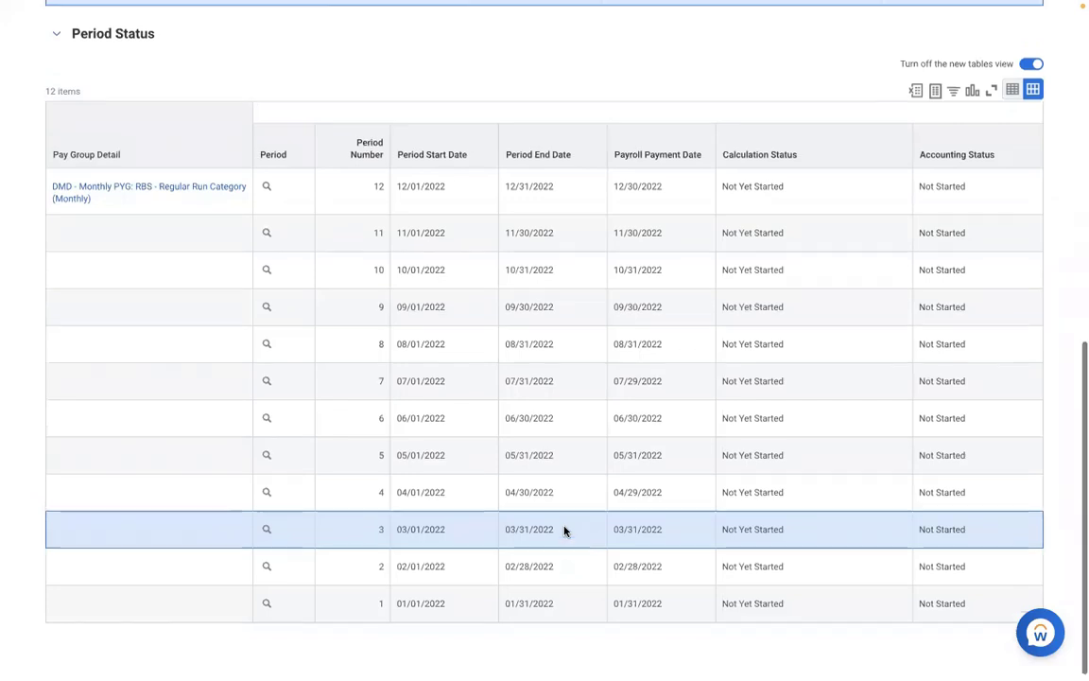
scroll(564, 531, "up", 4)
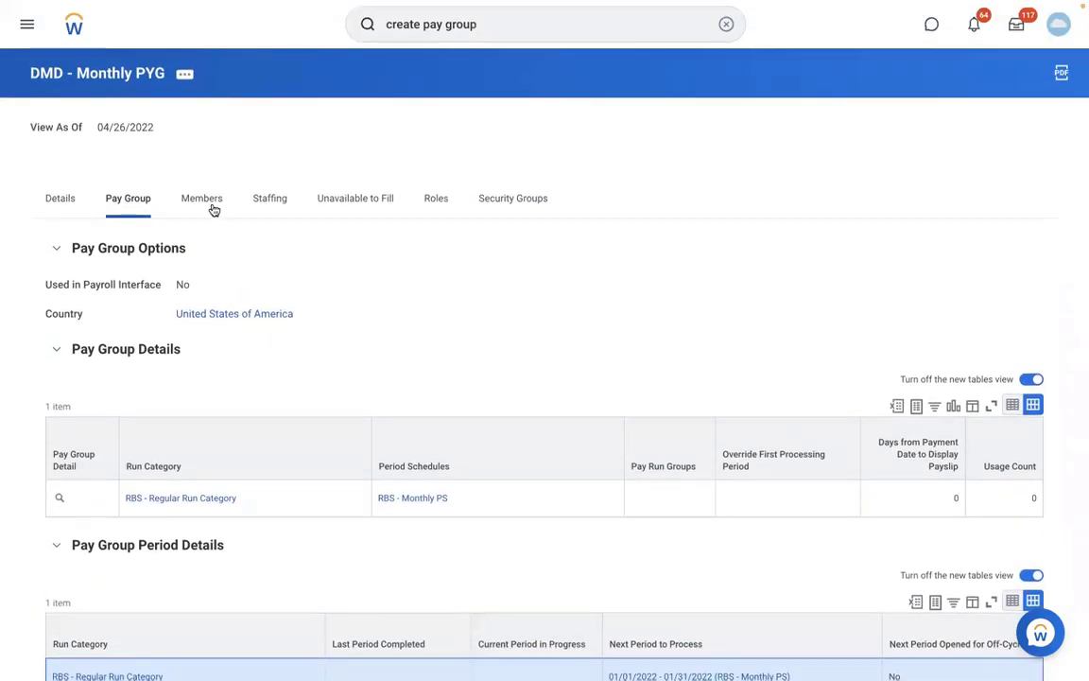
Check the DMD - Monthly PYG Members tab (0 members), revisit Pay Group details, then return to Members
left_click(207, 203)
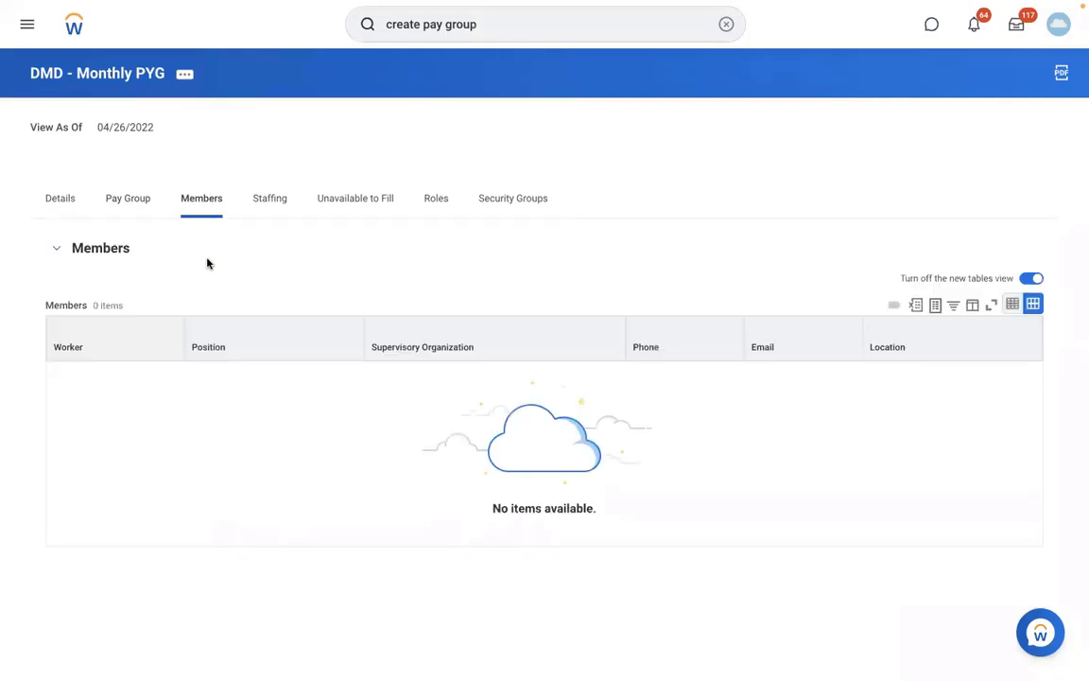
left_click(127, 207)
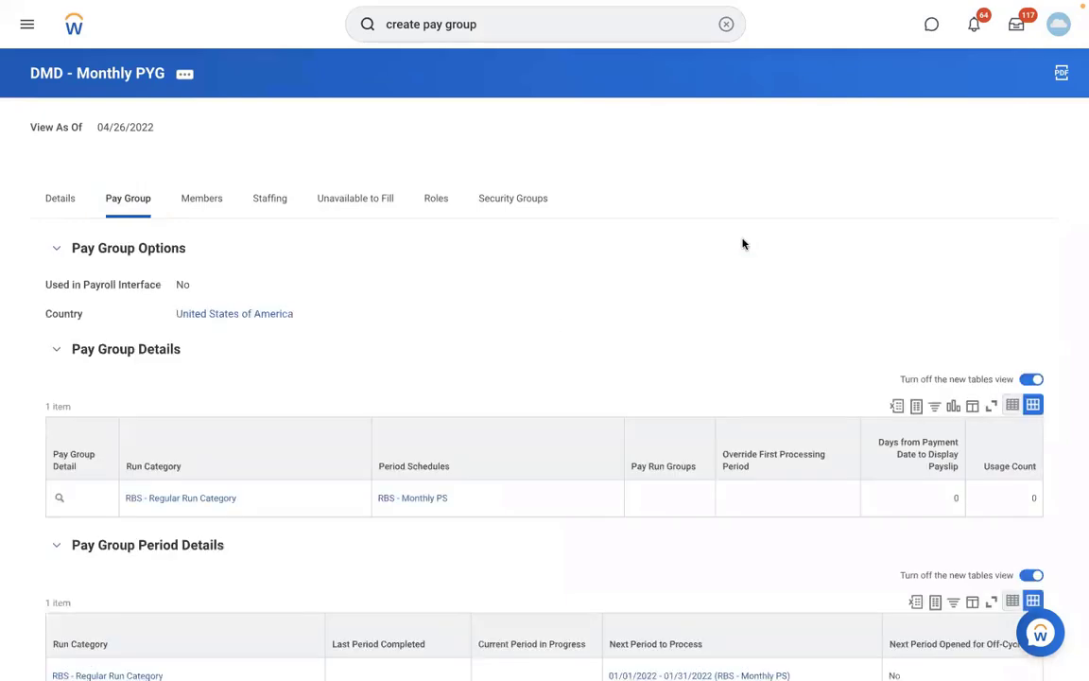
scroll(743, 244, "down", 2)
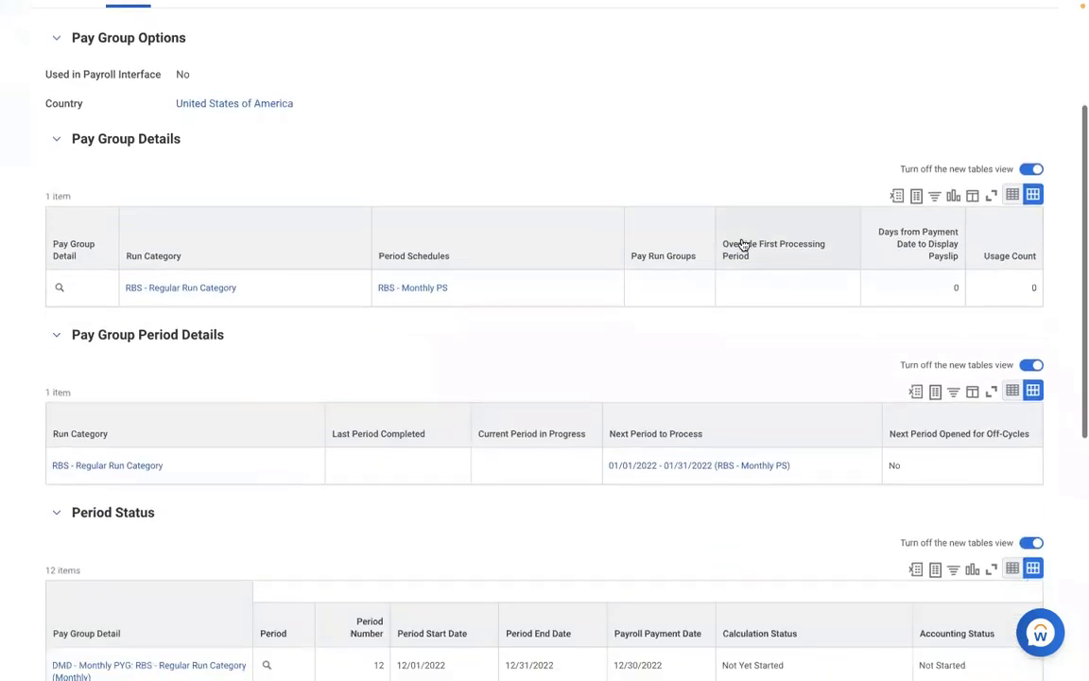
scroll(743, 244, "down", 1)
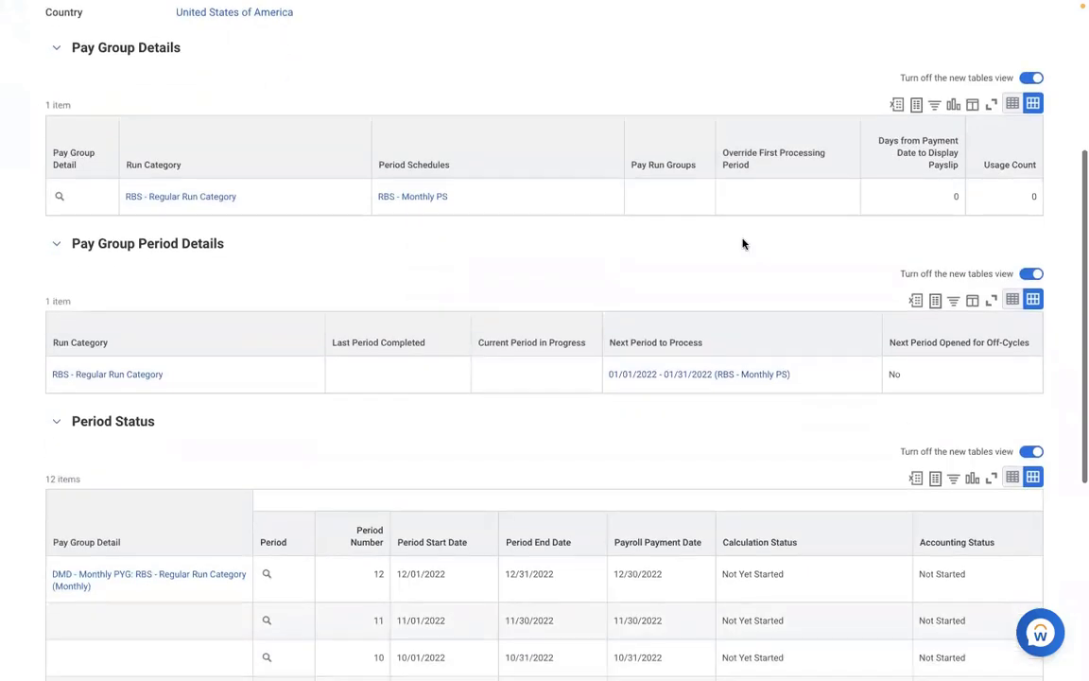
scroll(743, 244, "down", 3)
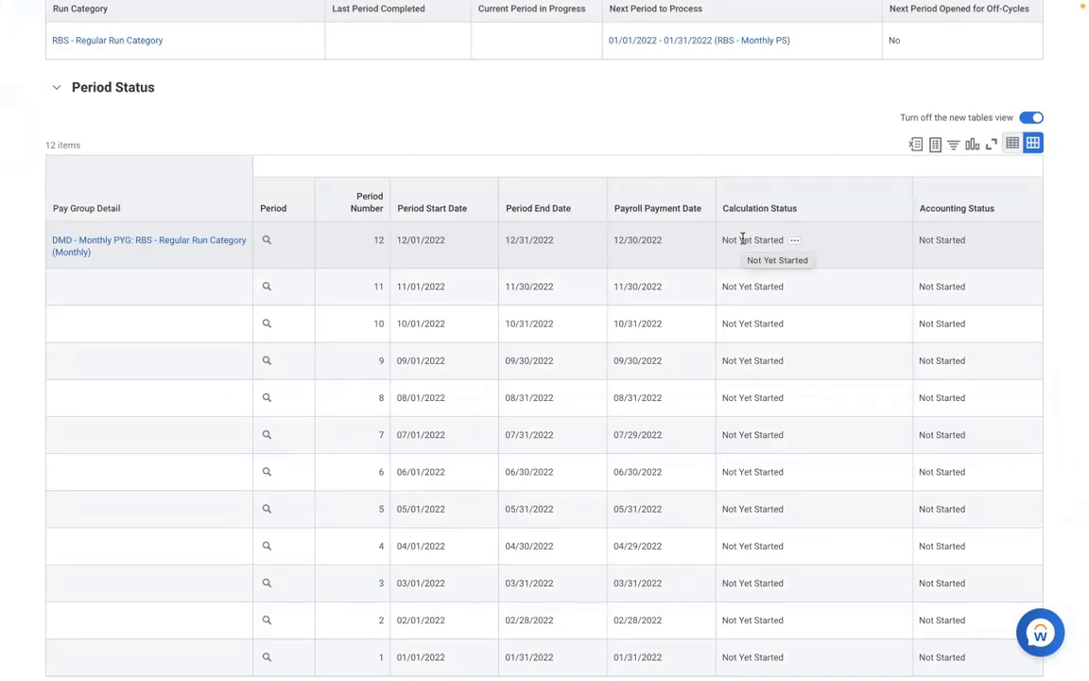
scroll(743, 240, "up", 5)
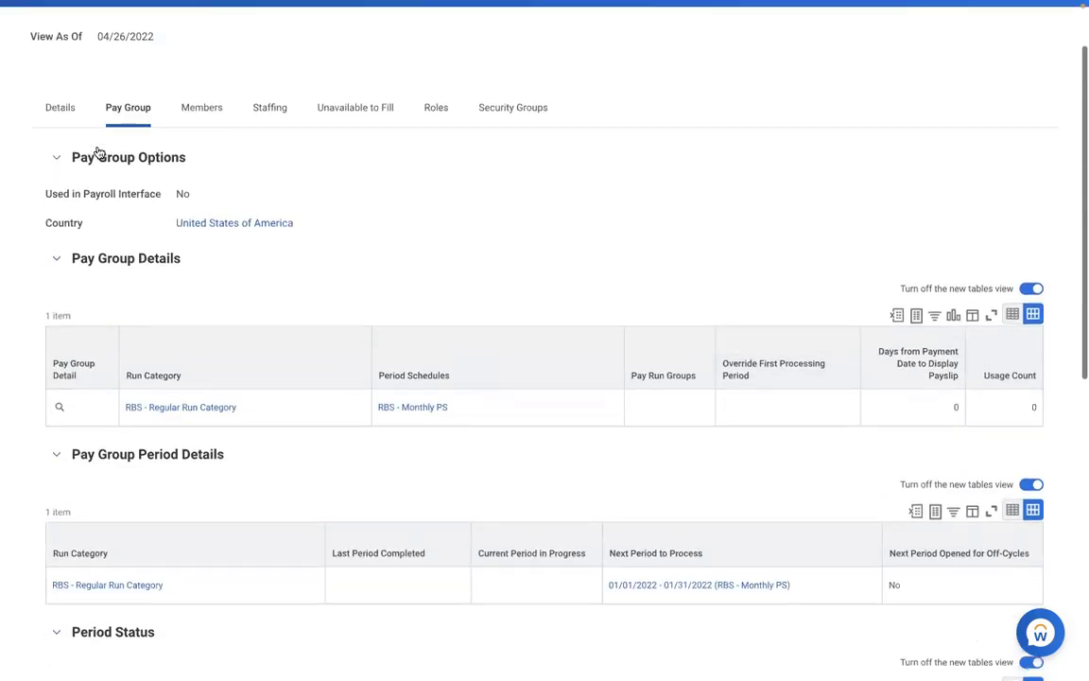
left_click(199, 114)
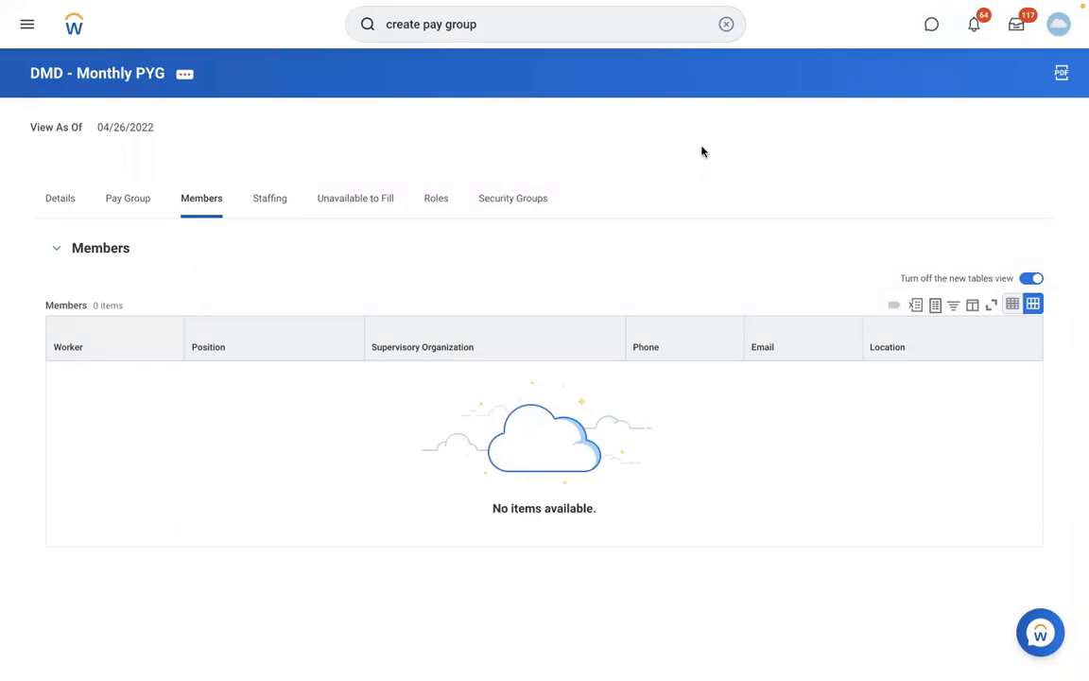
Search for a worker by name and open their profile
left_click(724, 26)
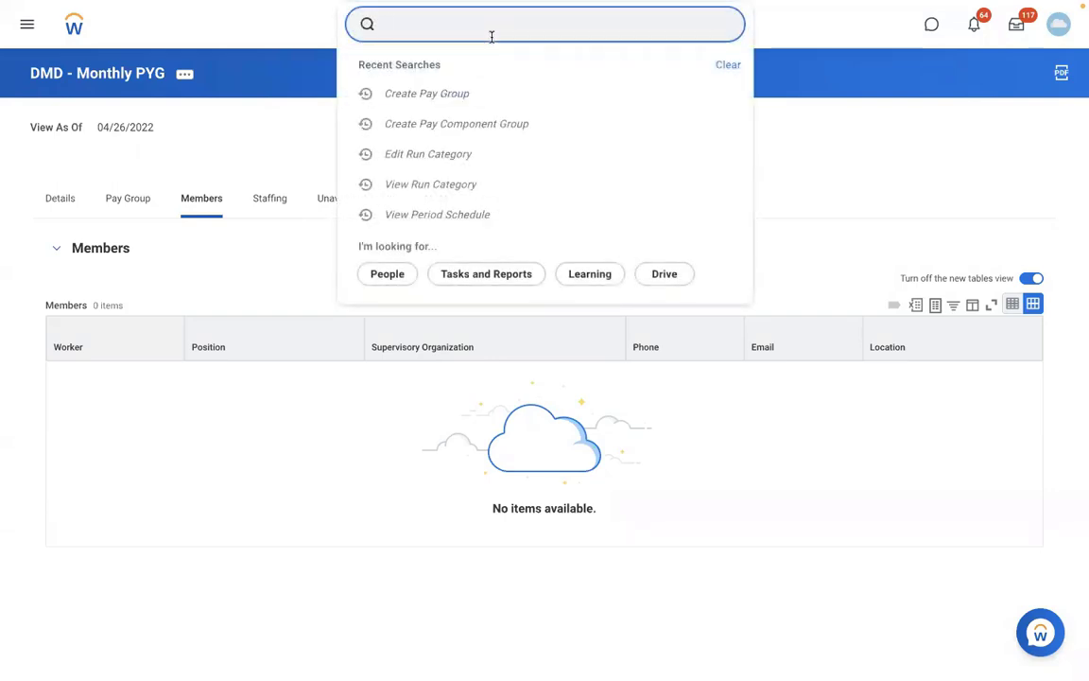
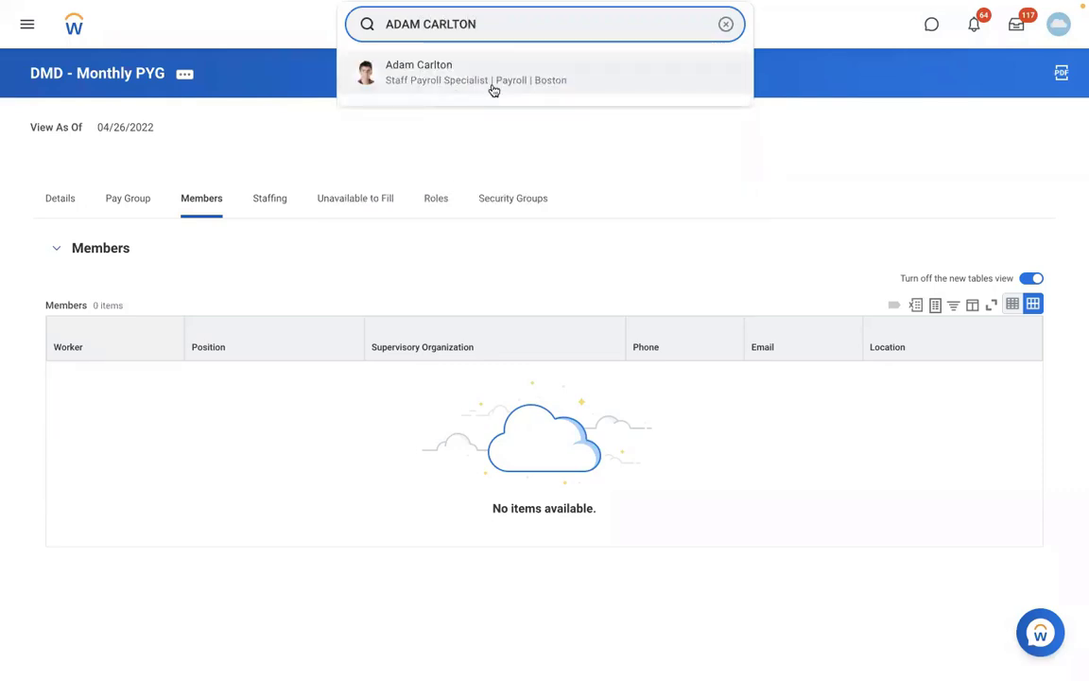
left_click(493, 88)
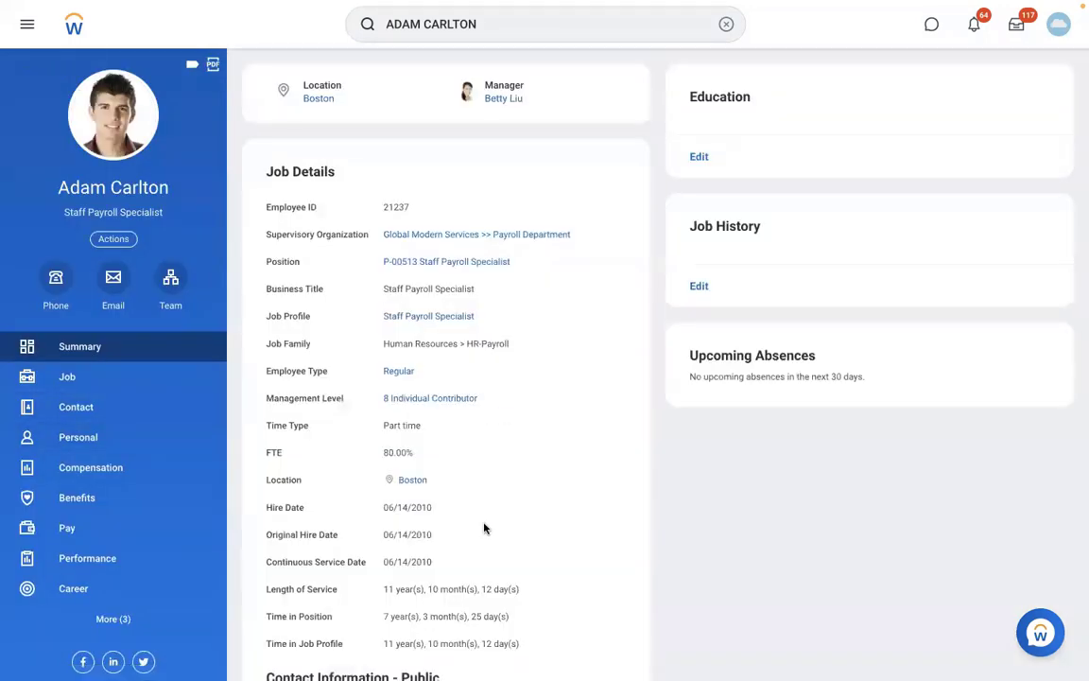
scroll(484, 527, "down", 2)
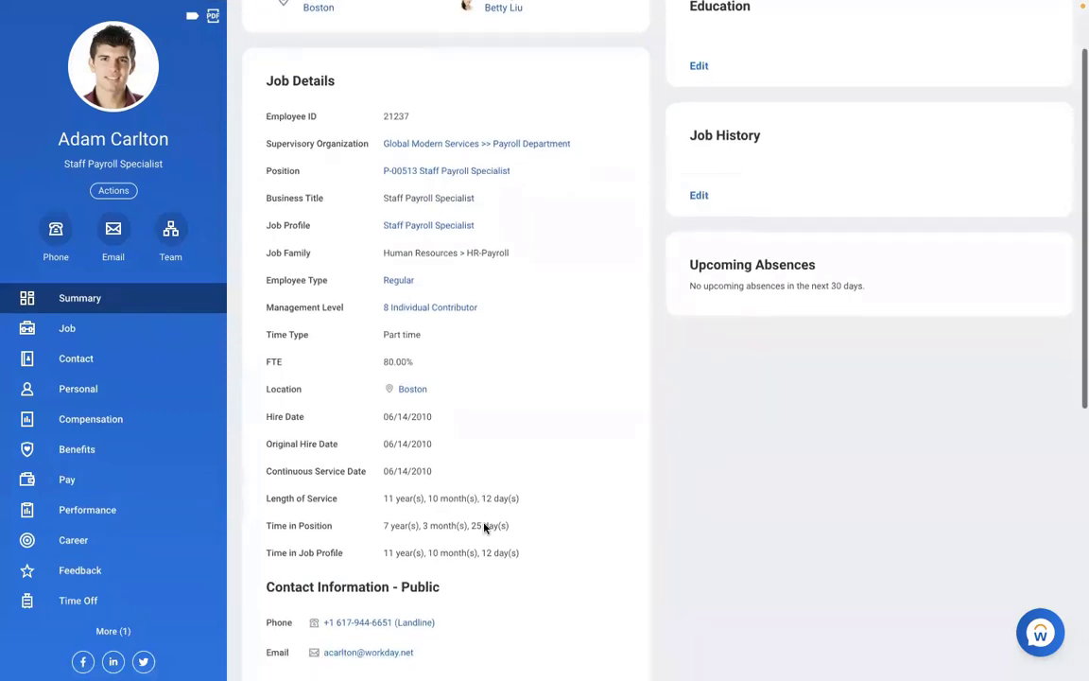
scroll(484, 525, "up", 2)
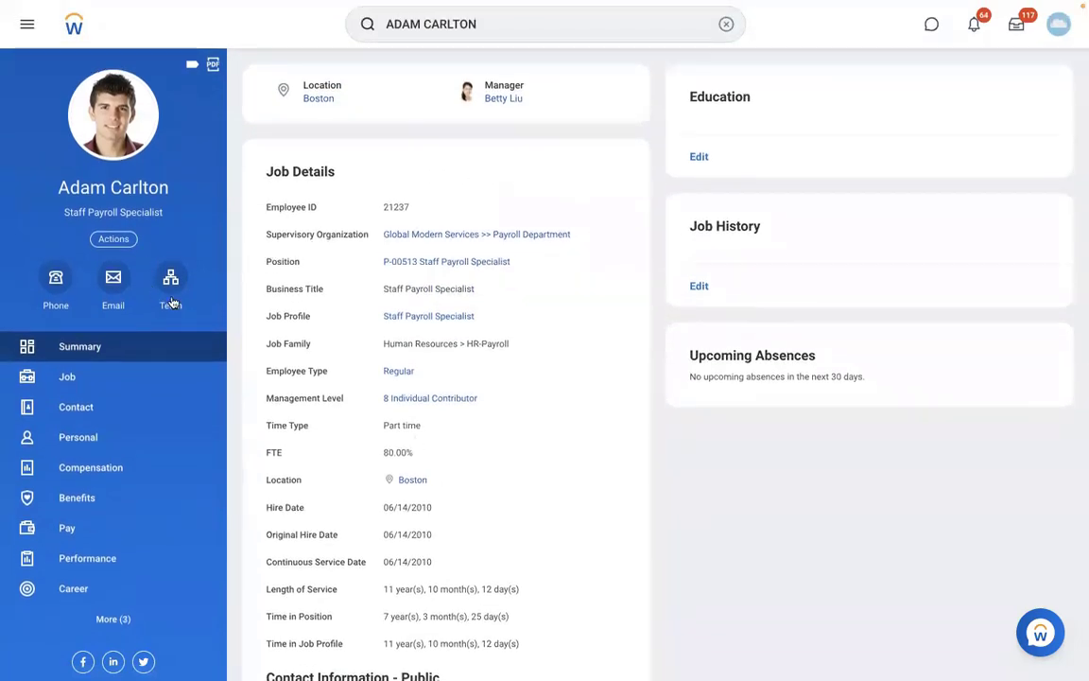
From the worker's team chart, open a colleague's profile and start Assign Pay Group
left_click(156, 271)
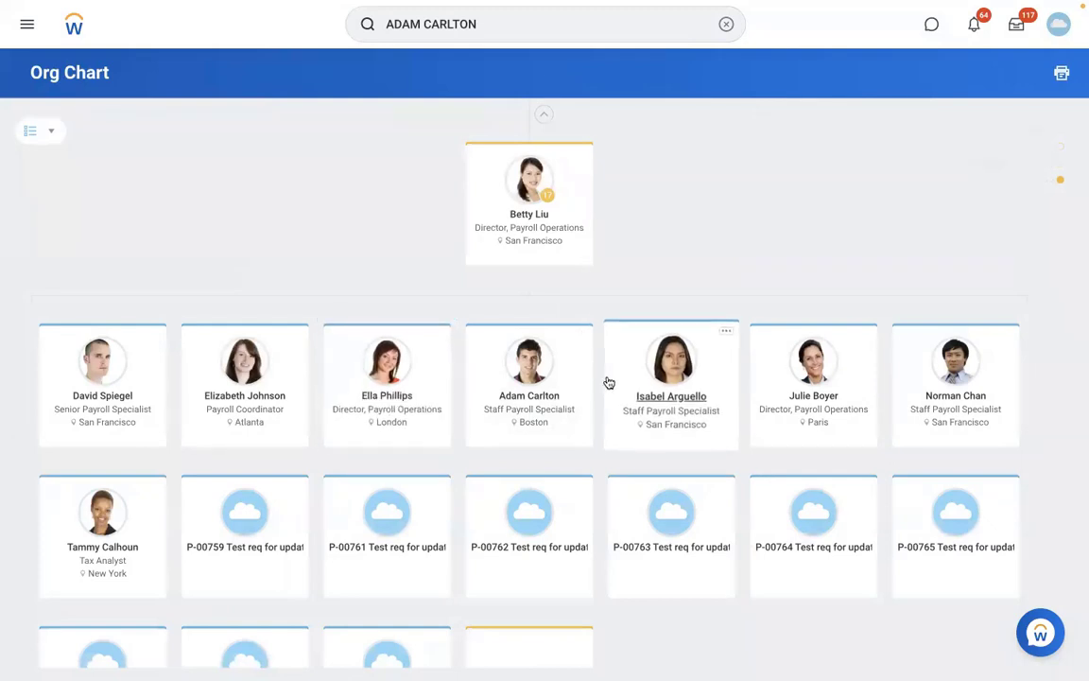
left_click(685, 394)
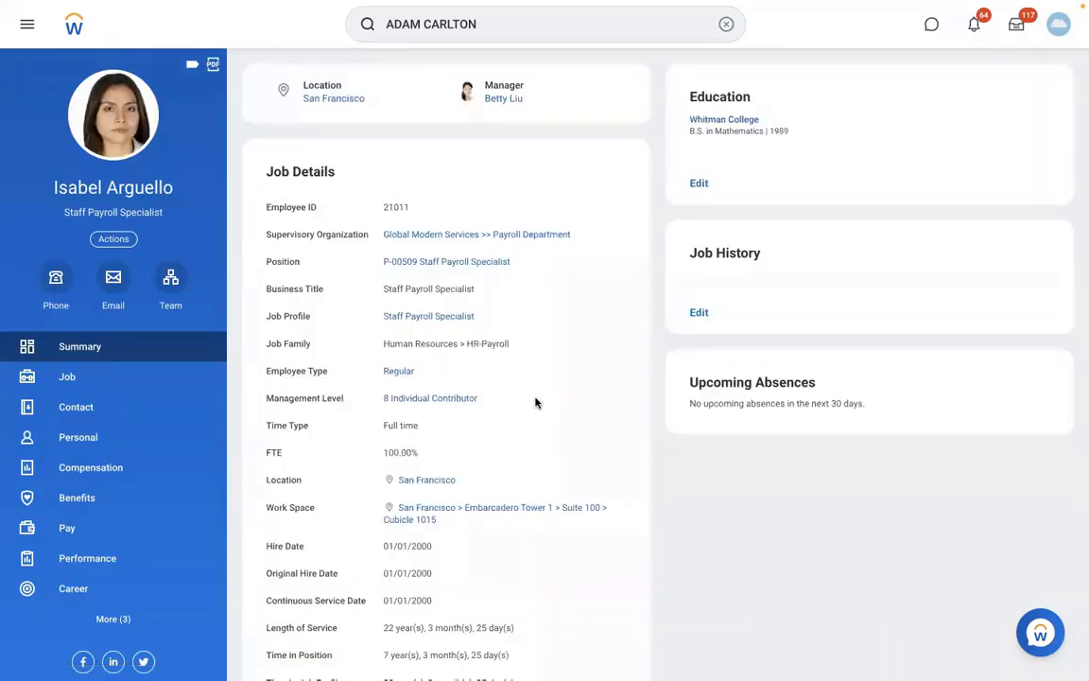
scroll(510, 404, "down", 1)
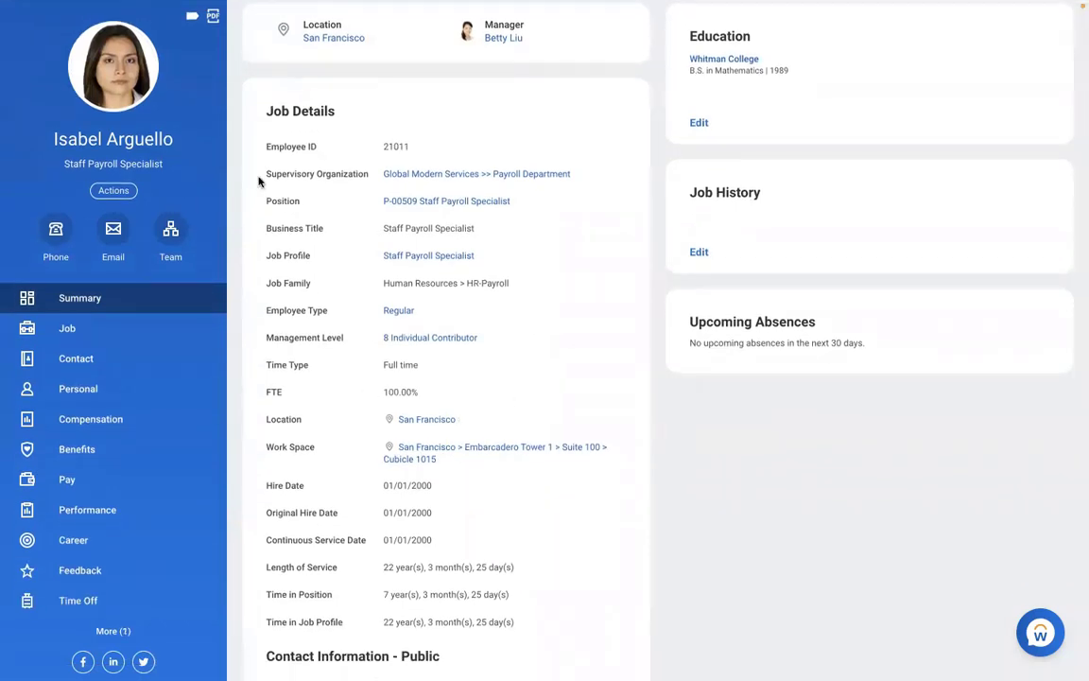
left_click(113, 191)
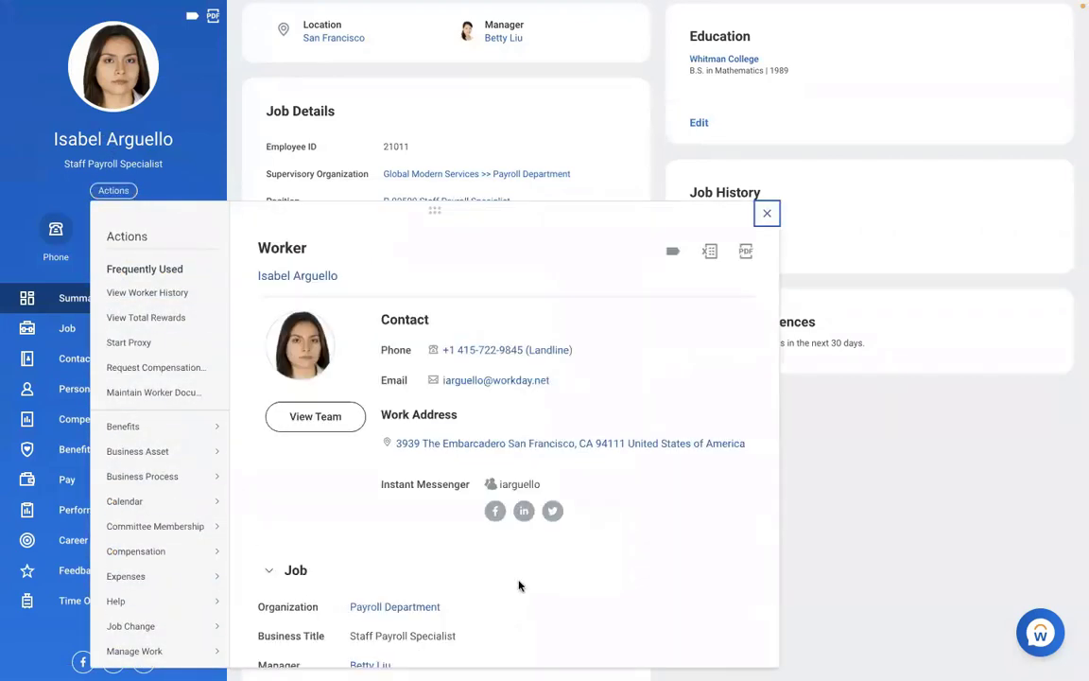
scroll(518, 585, "down", 5)
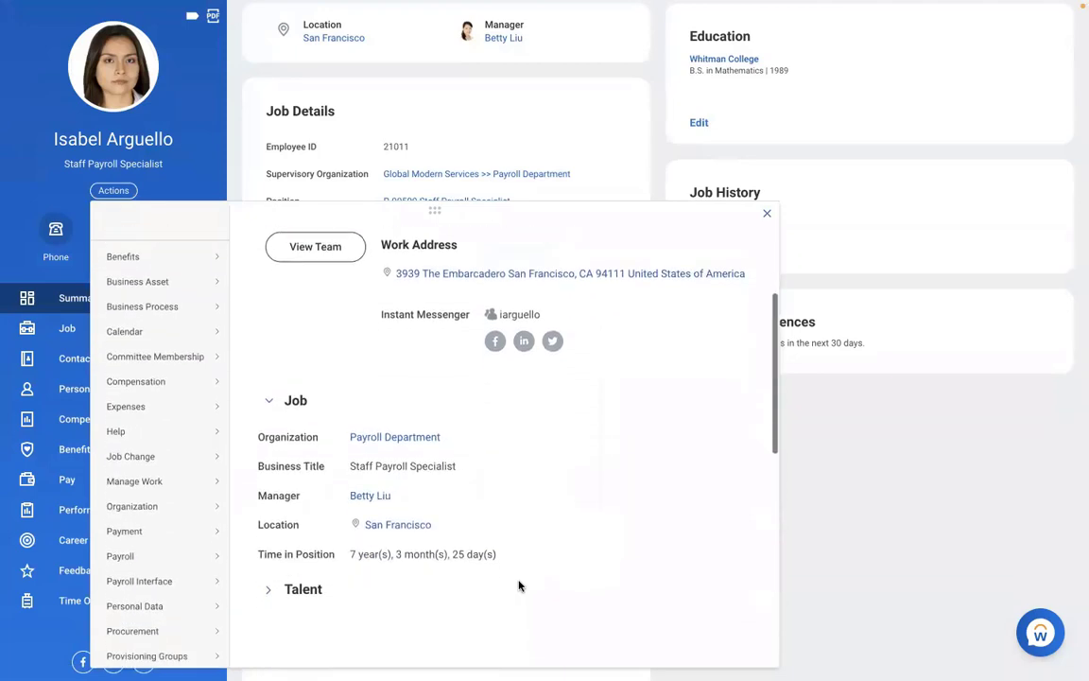
mouse_move(141, 483)
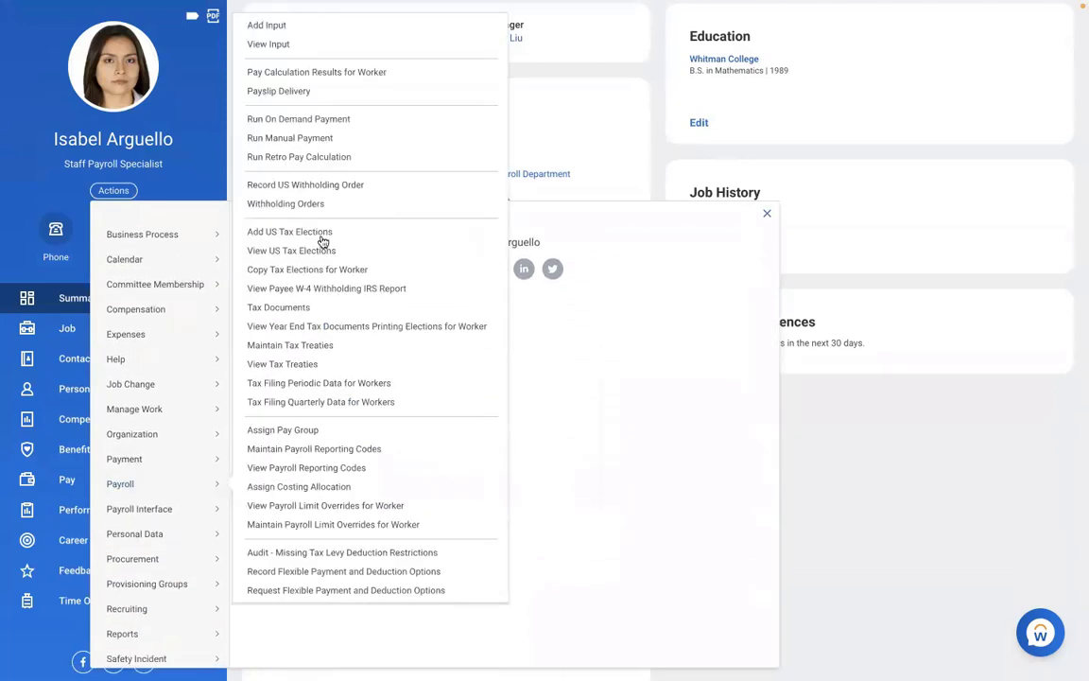
left_click(282, 429)
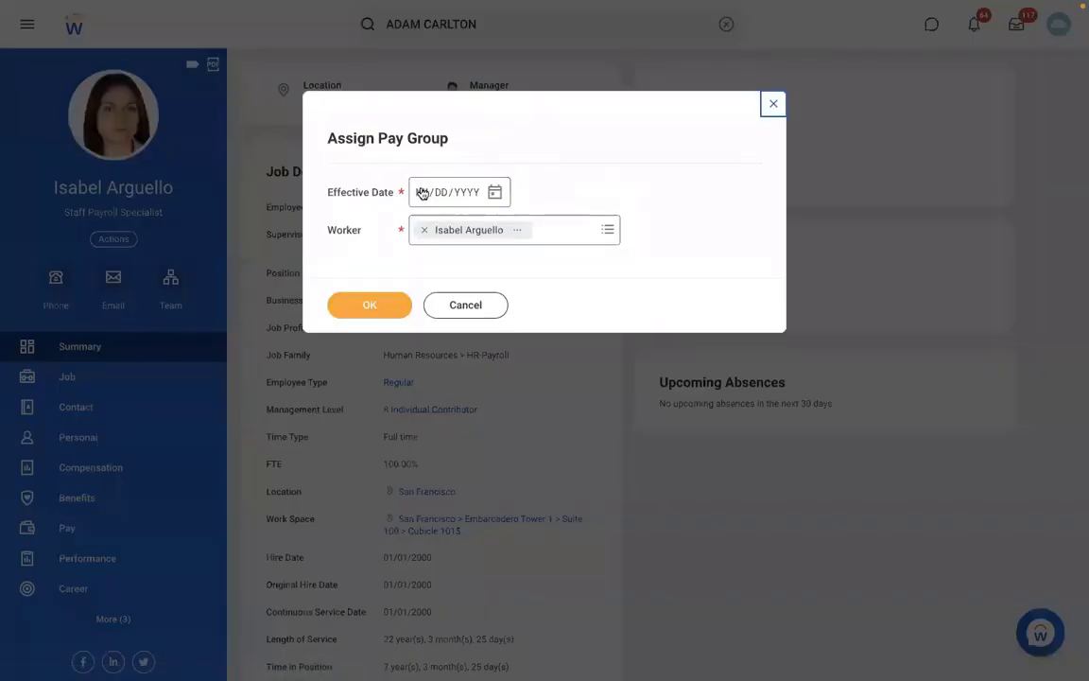
Set the pay group assignment's effective date to 01/01/2022
left_click(420, 194)
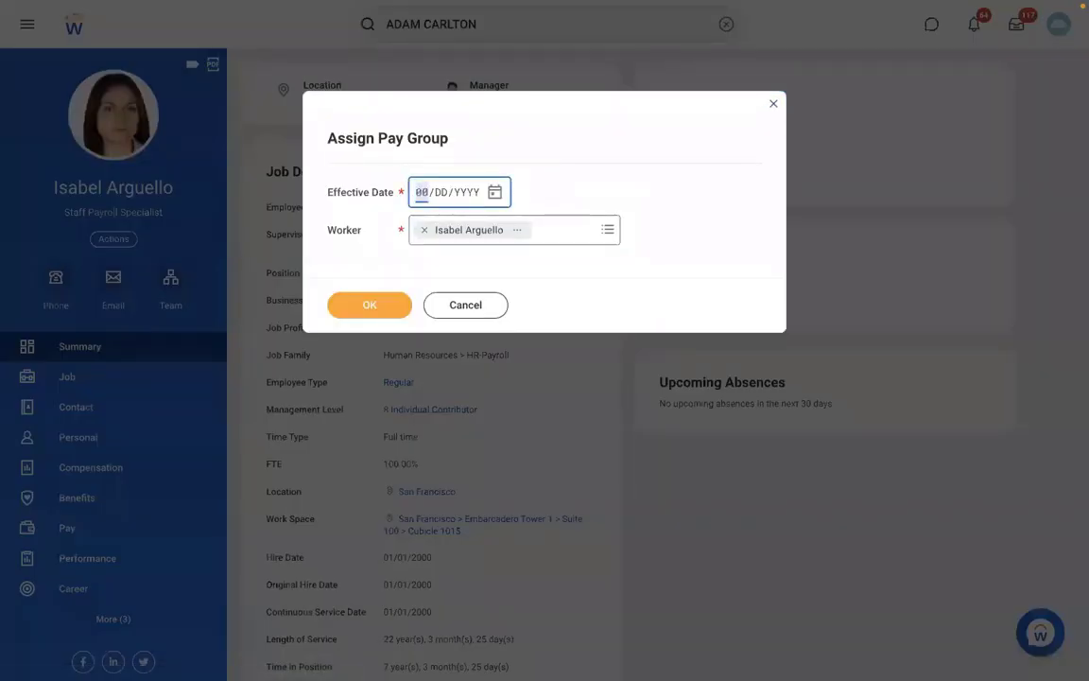
type("01012022")
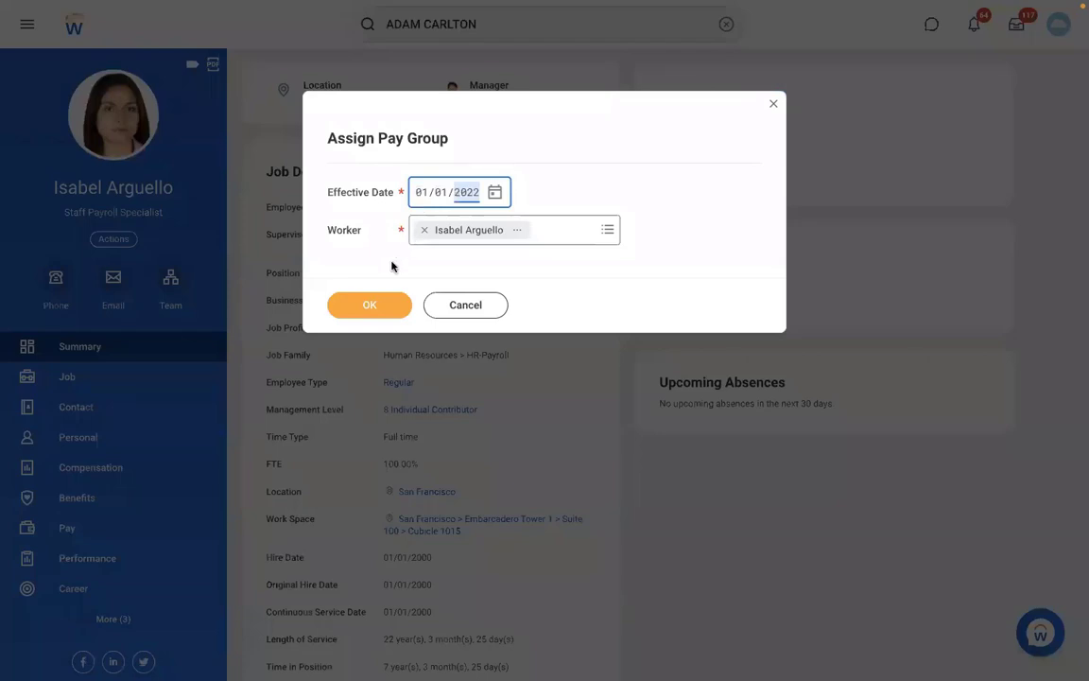
left_click(375, 307)
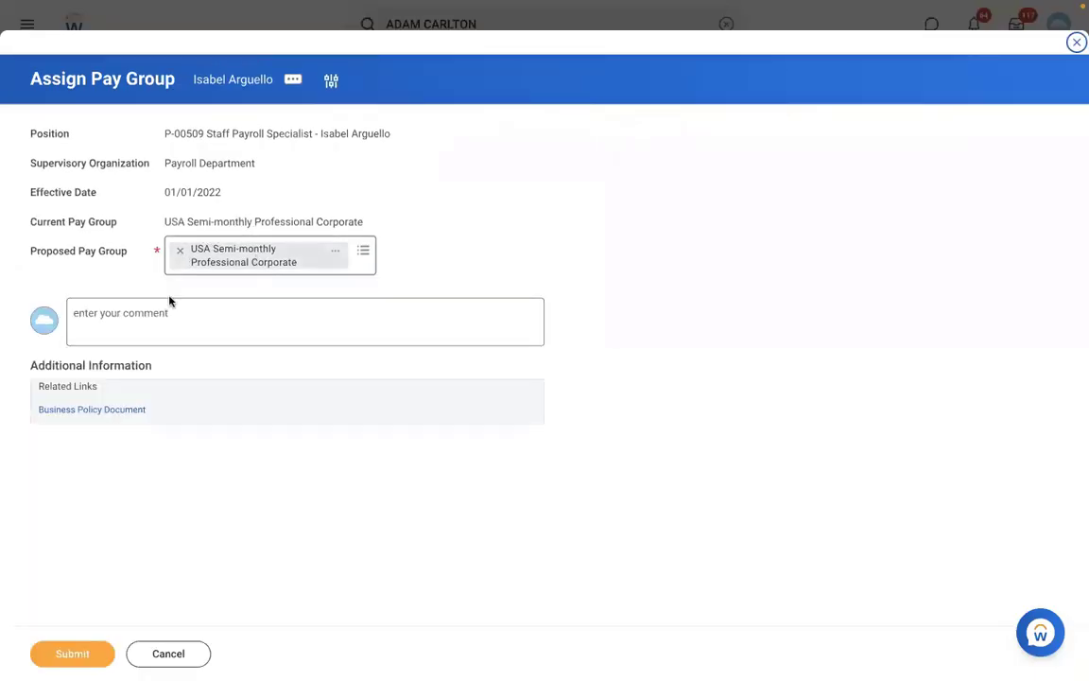
Search the proposed pay group for RBS, find nothing, and discard the assignment
left_click(179, 252)
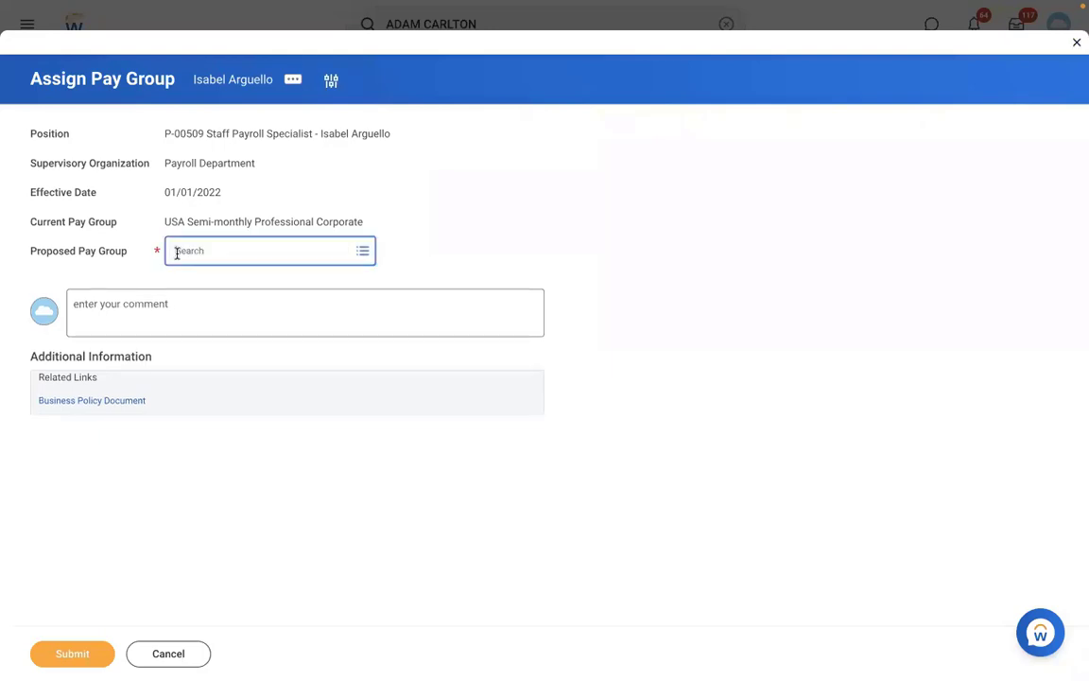
type("RBS")
key("Return")
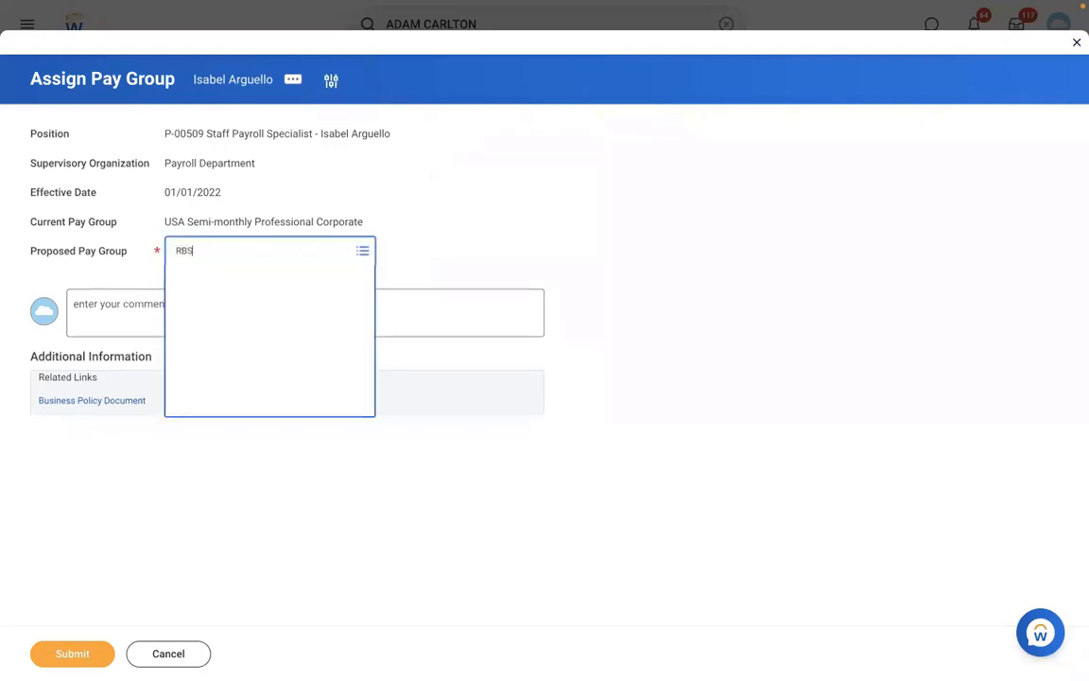
left_click(231, 253)
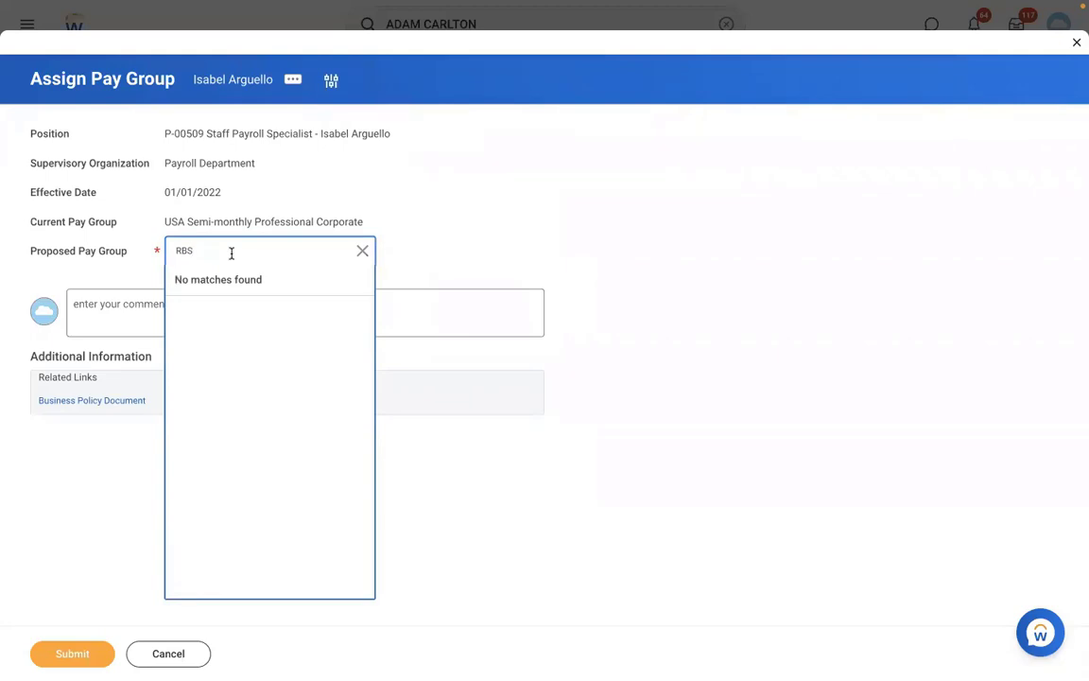
key("Return")
left_click(188, 655)
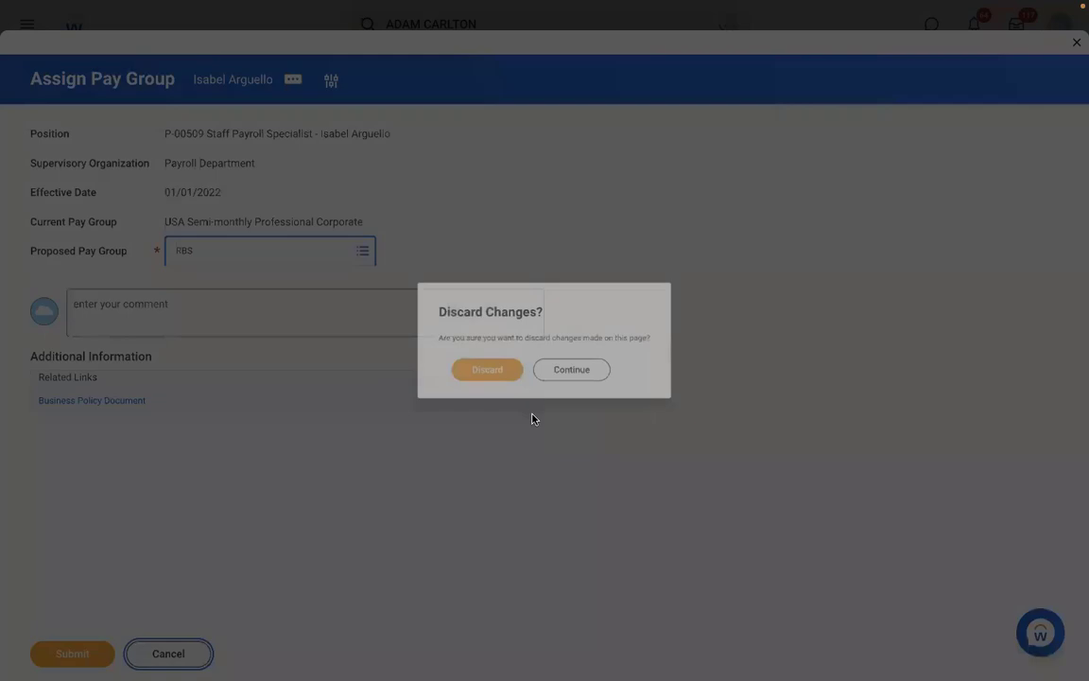
left_click(475, 372)
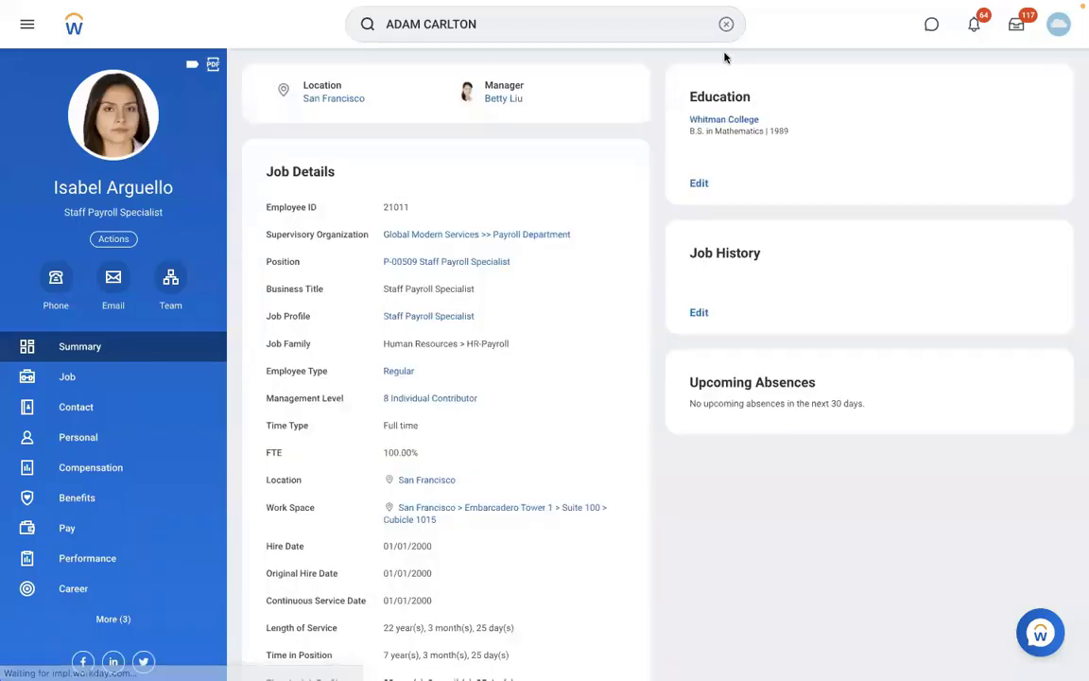
Open the View Pay Group report from the search bar
left_click(726, 24)
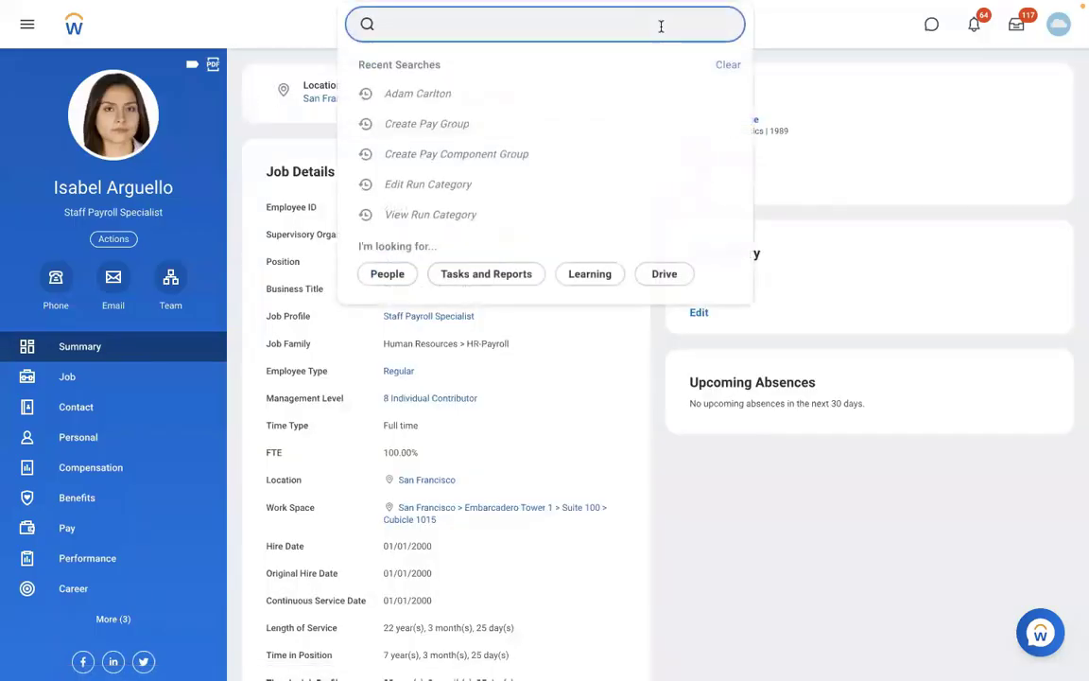
type("VIEW PAY")
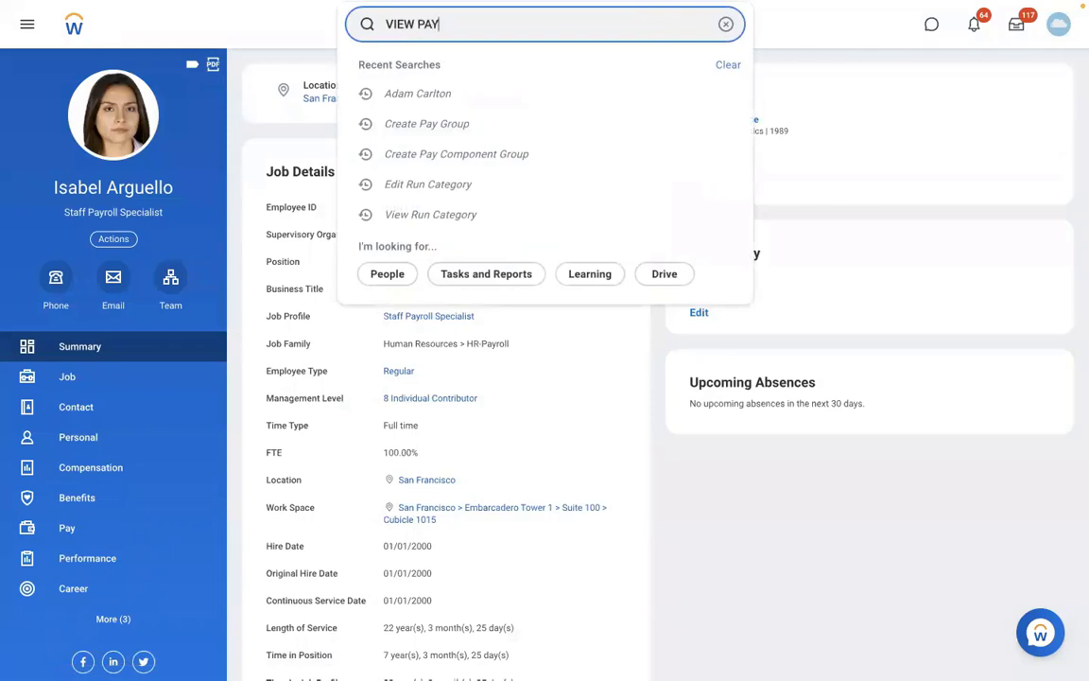
type(" GROUP")
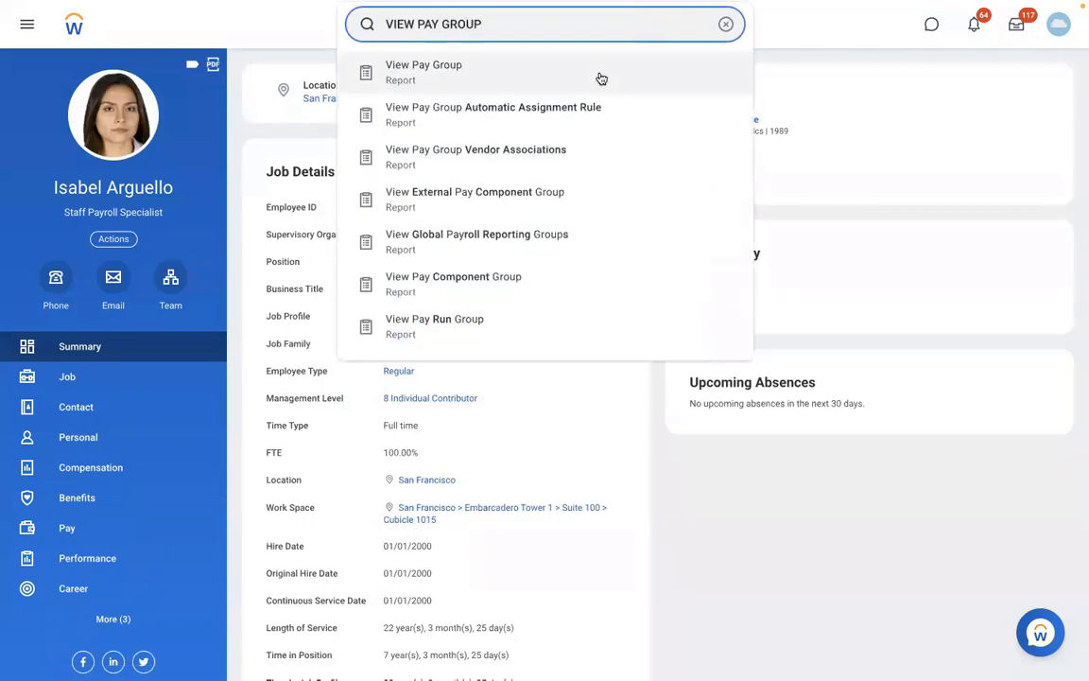
left_click(513, 77)
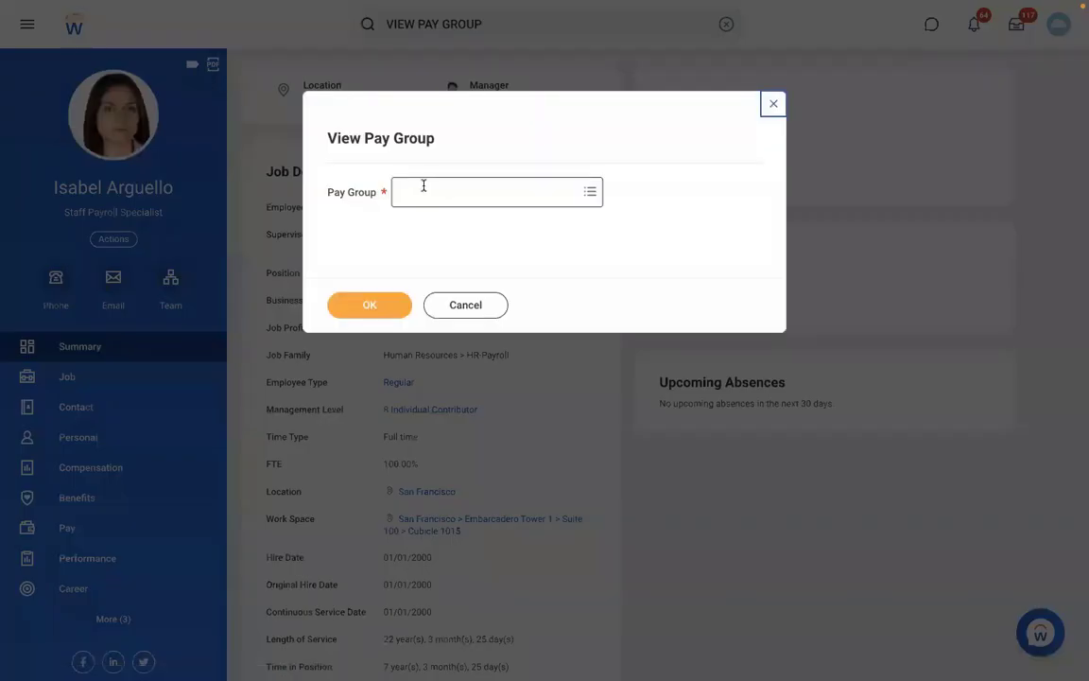
Open the DMD - Monthly PYG pay group and show its related actions
type("RBS")
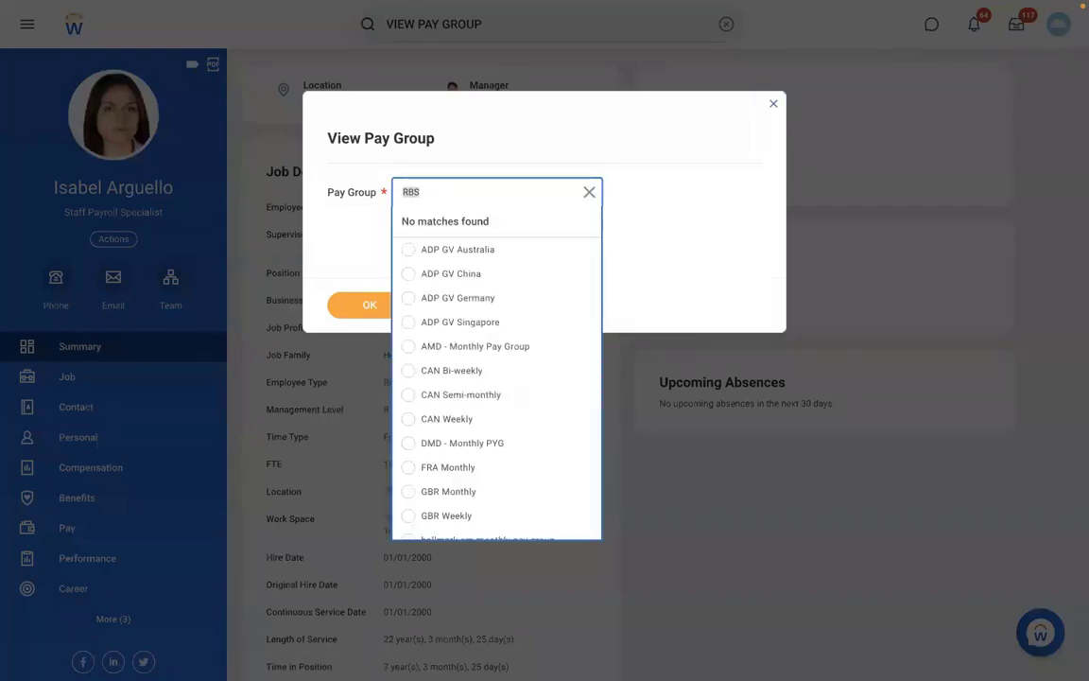
type("DB")
key("Return")
key("BackSpace")
type("D")
left_click(462, 442)
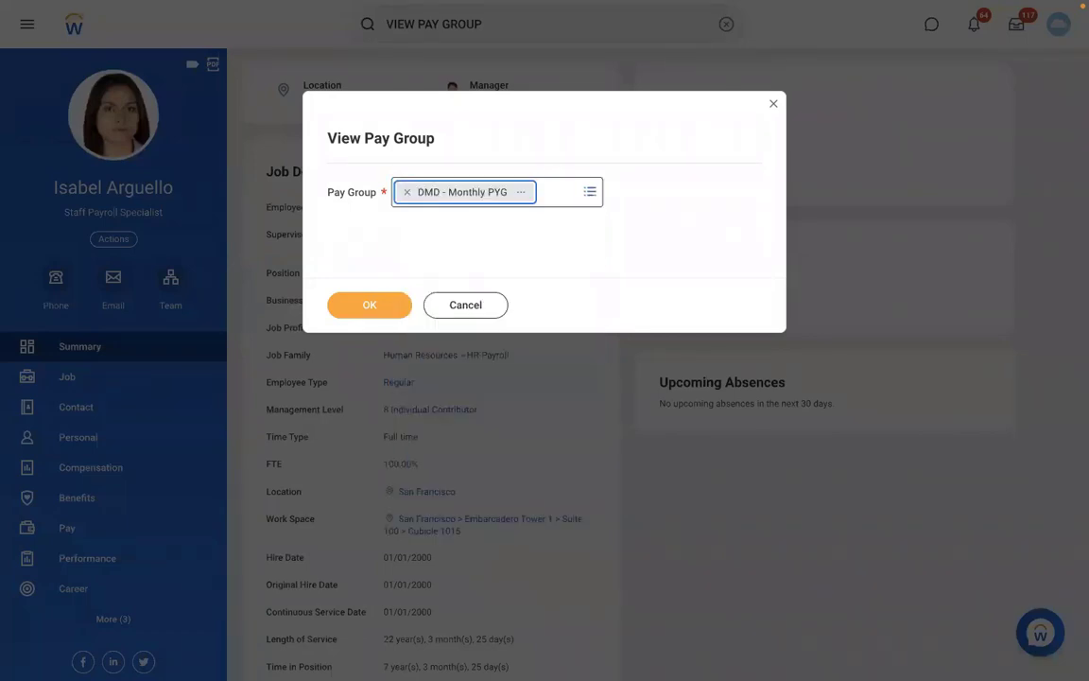
left_click(375, 303)
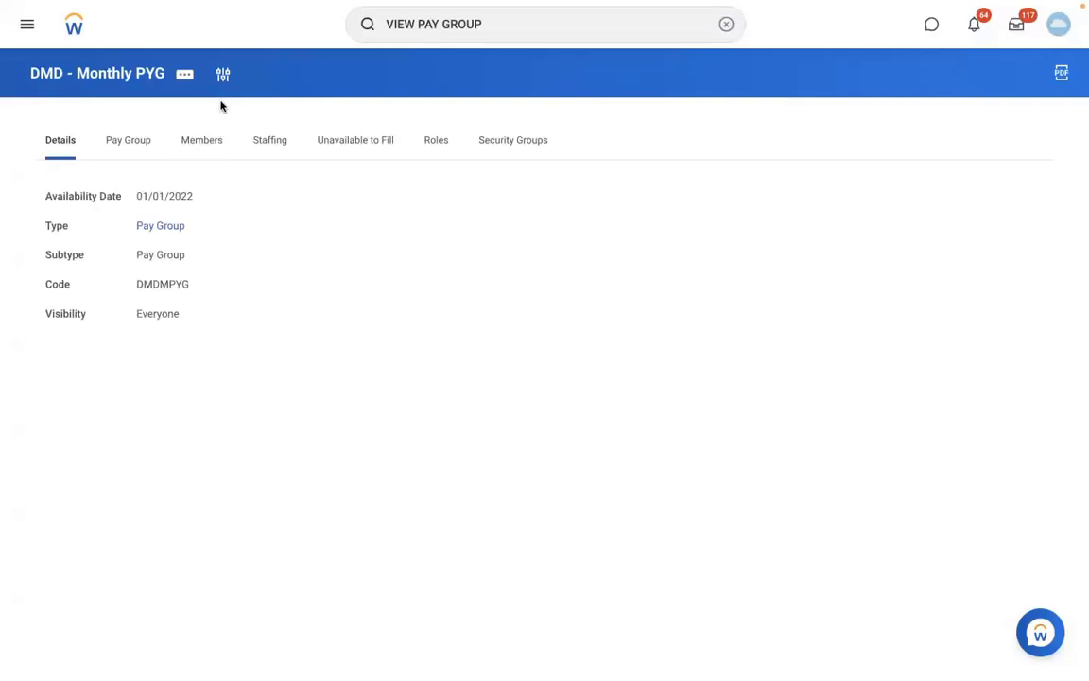
left_click(185, 75)
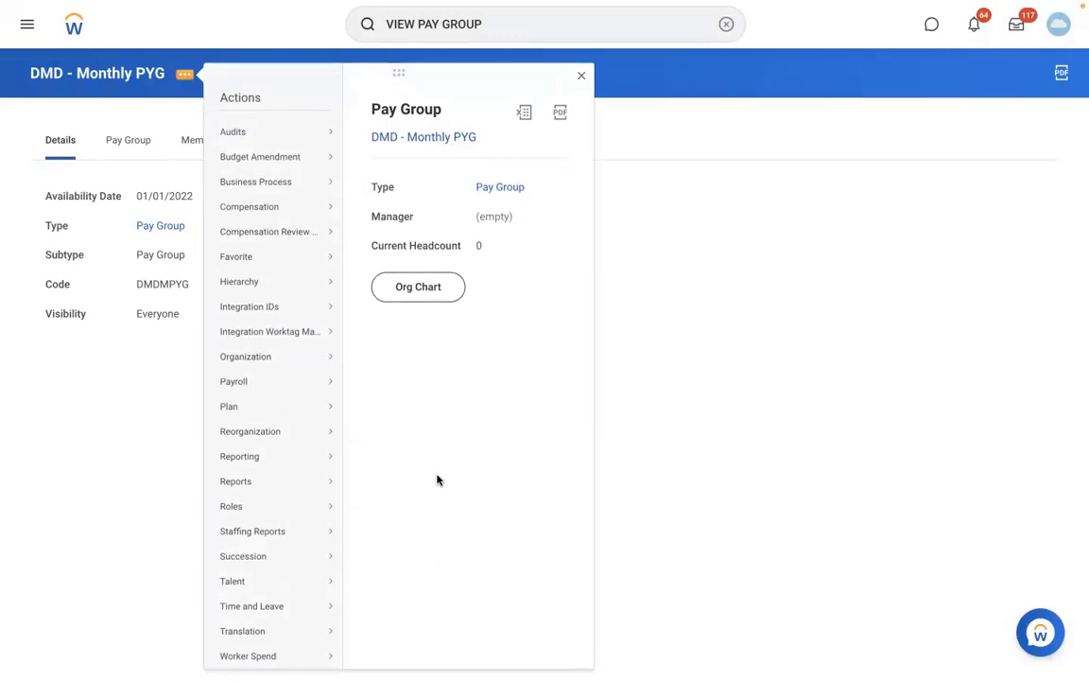
Start Edit Name / Code for the pay group, effective 01/01/2022
mouse_move(314, 359)
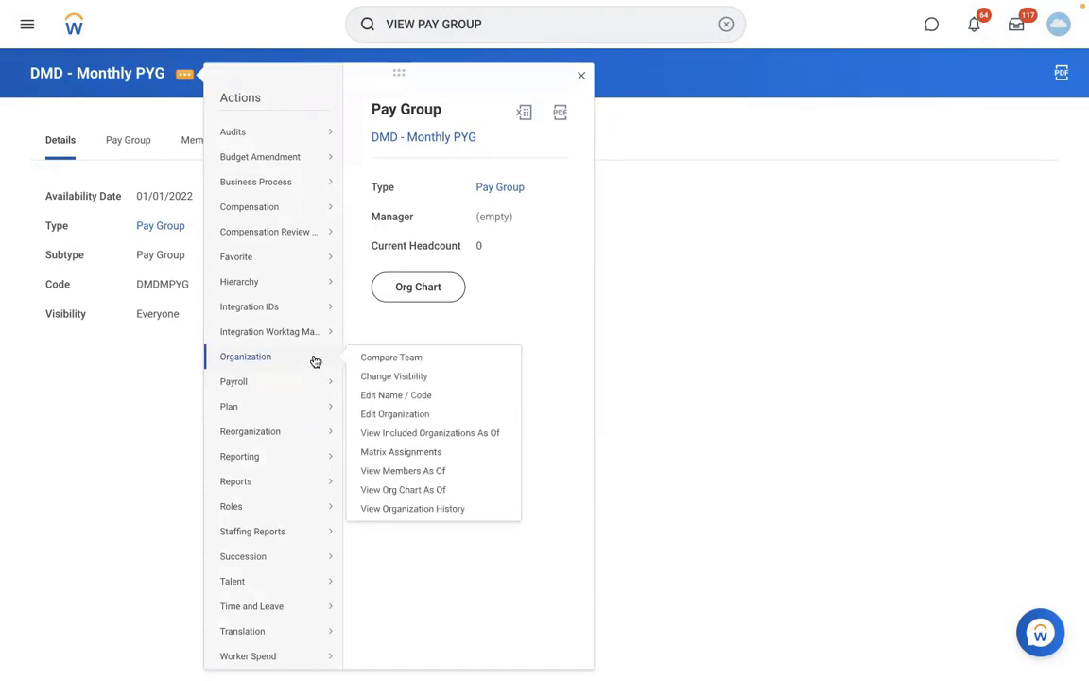
left_click(374, 414)
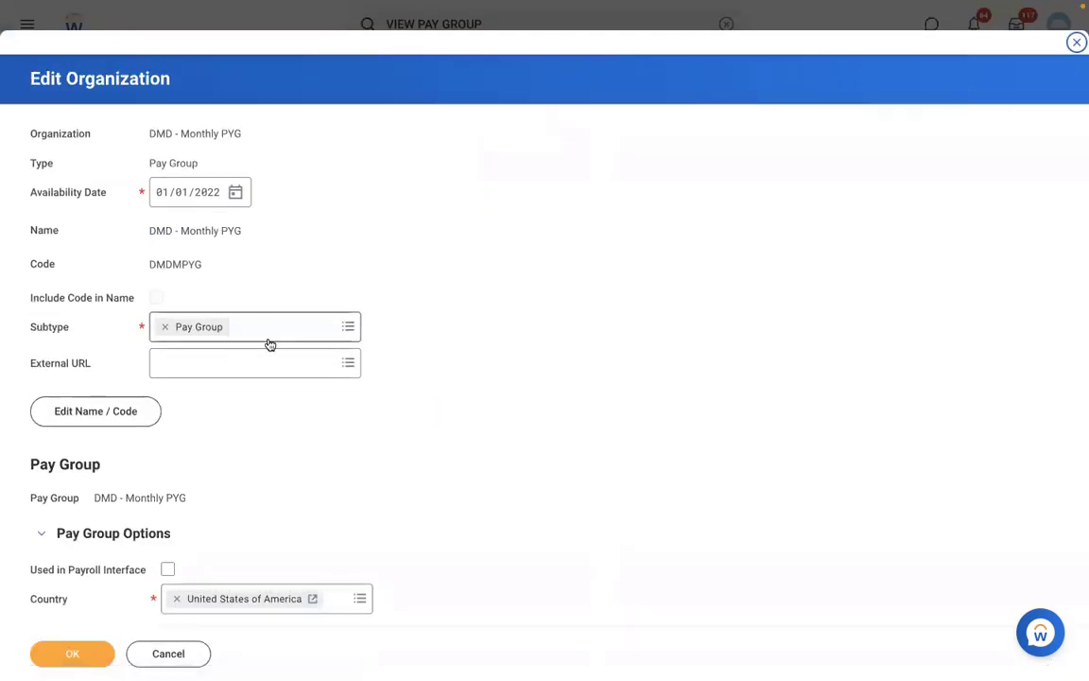
left_click(130, 404)
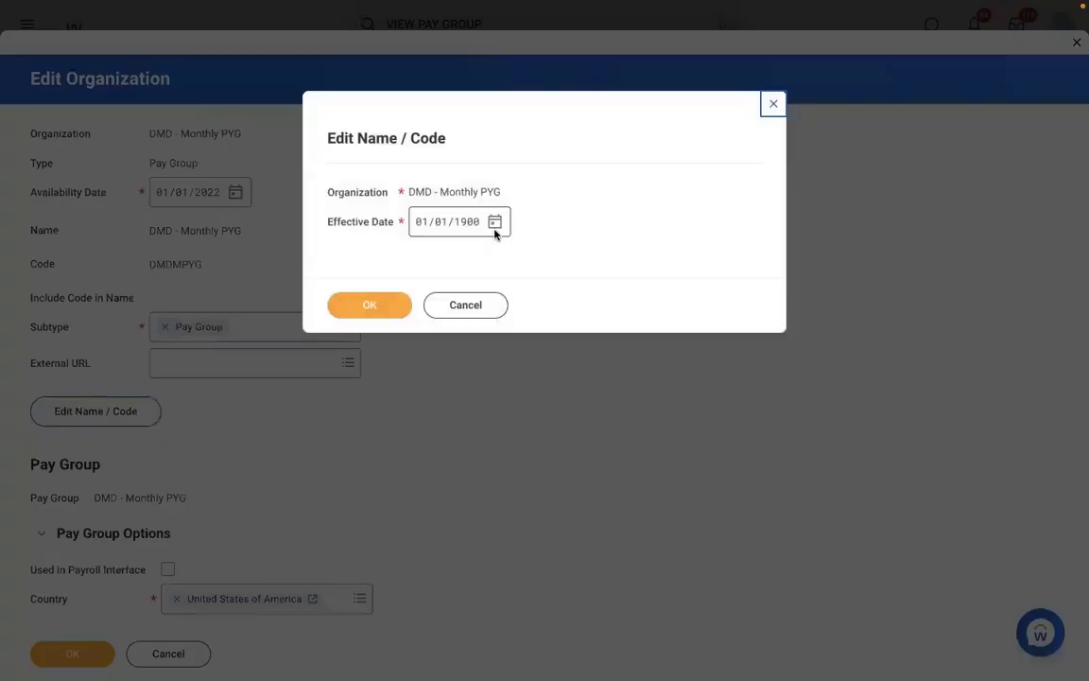
left_click(466, 225)
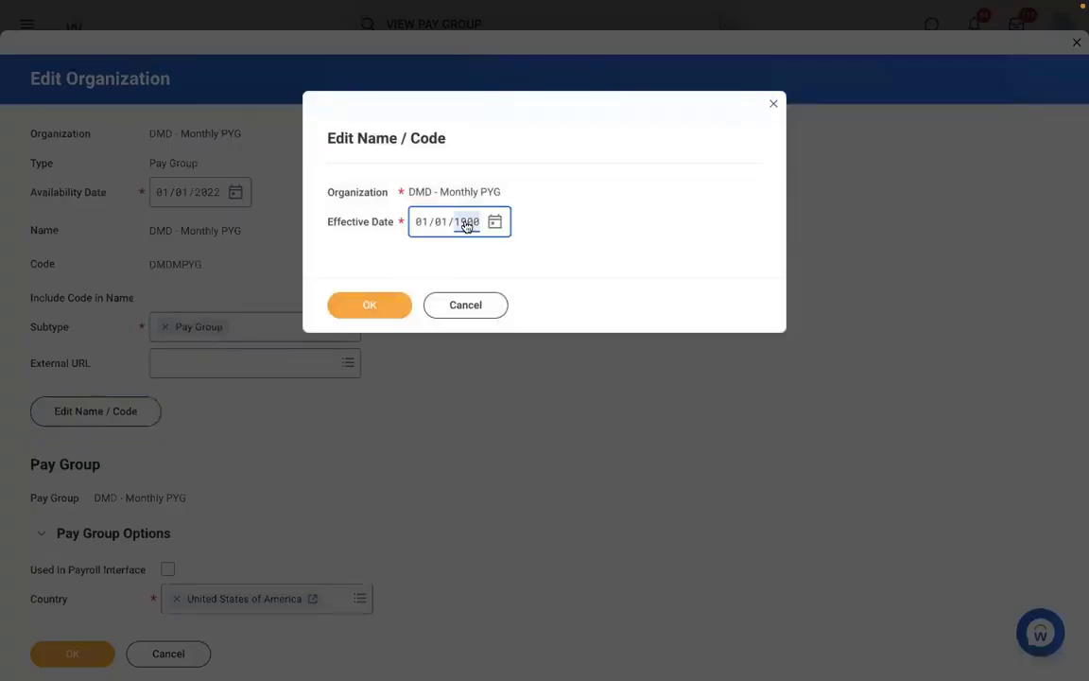
type("2022")
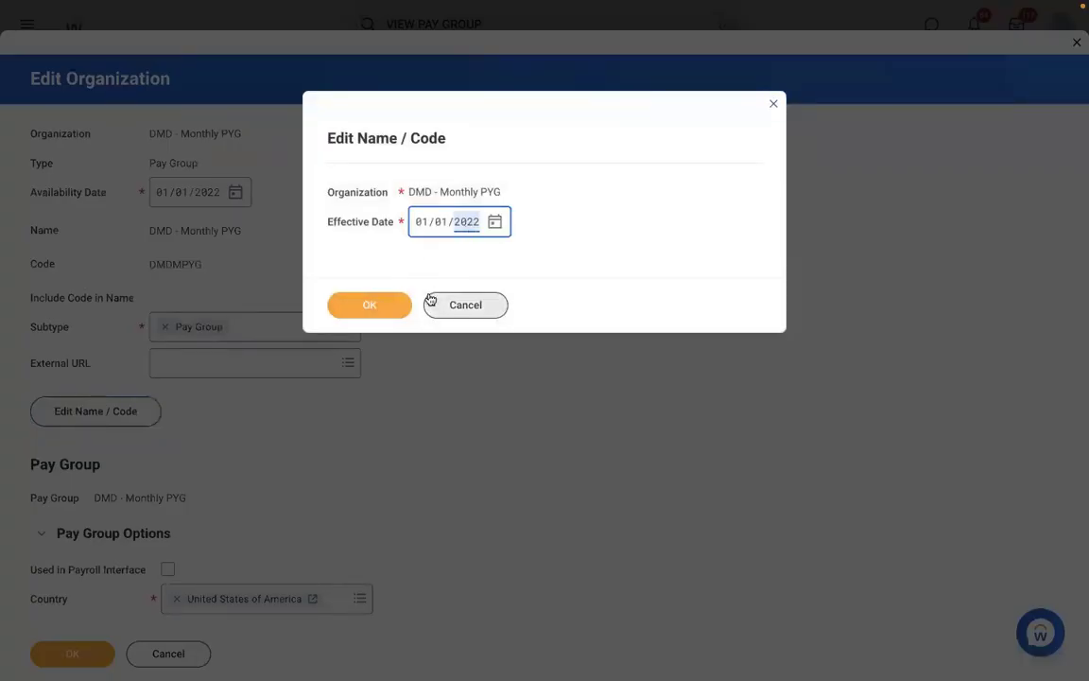
left_click(373, 303)
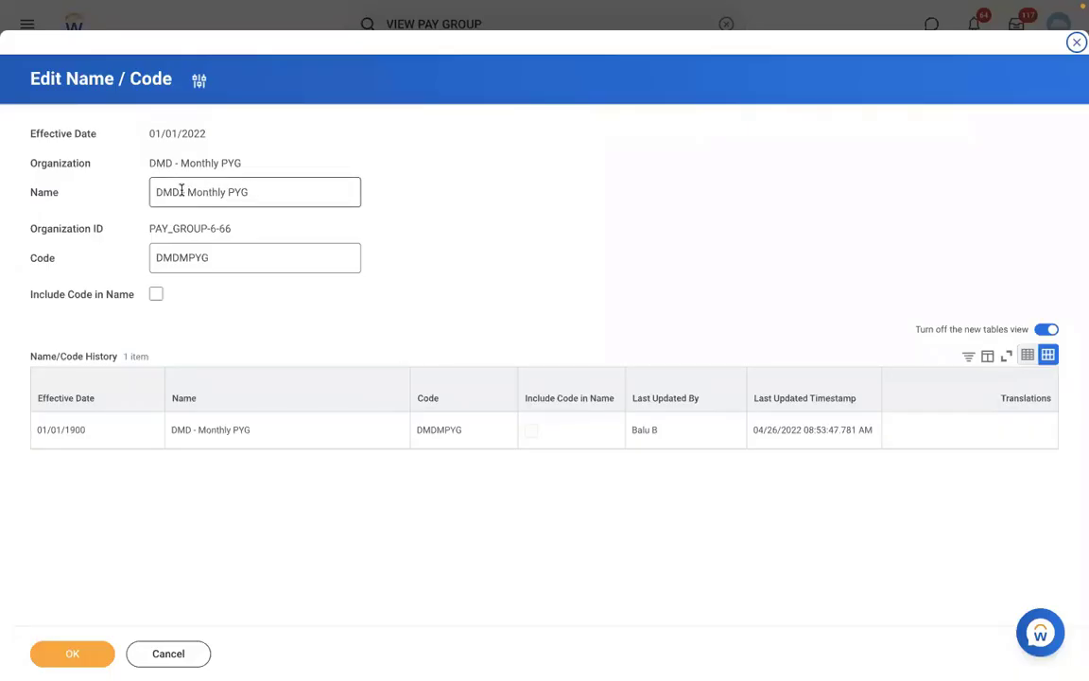
Replace DMD with RBS so the name reads RBS - Monthly PYG, and save
left_click_drag(182, 190, 4, 166)
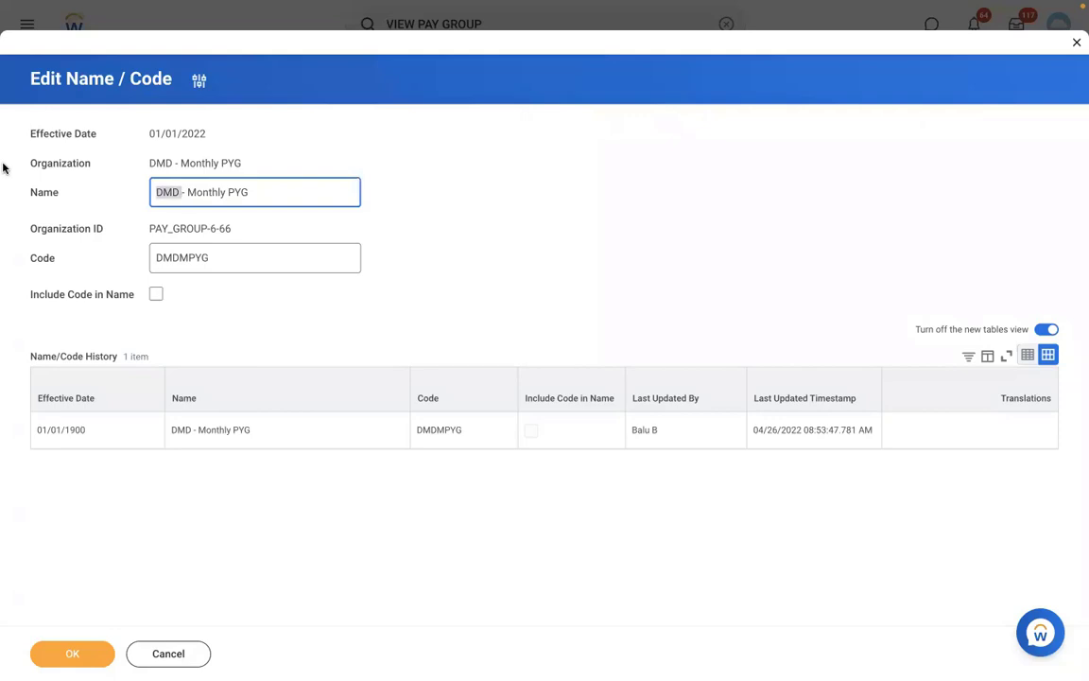
key("BackSpace")
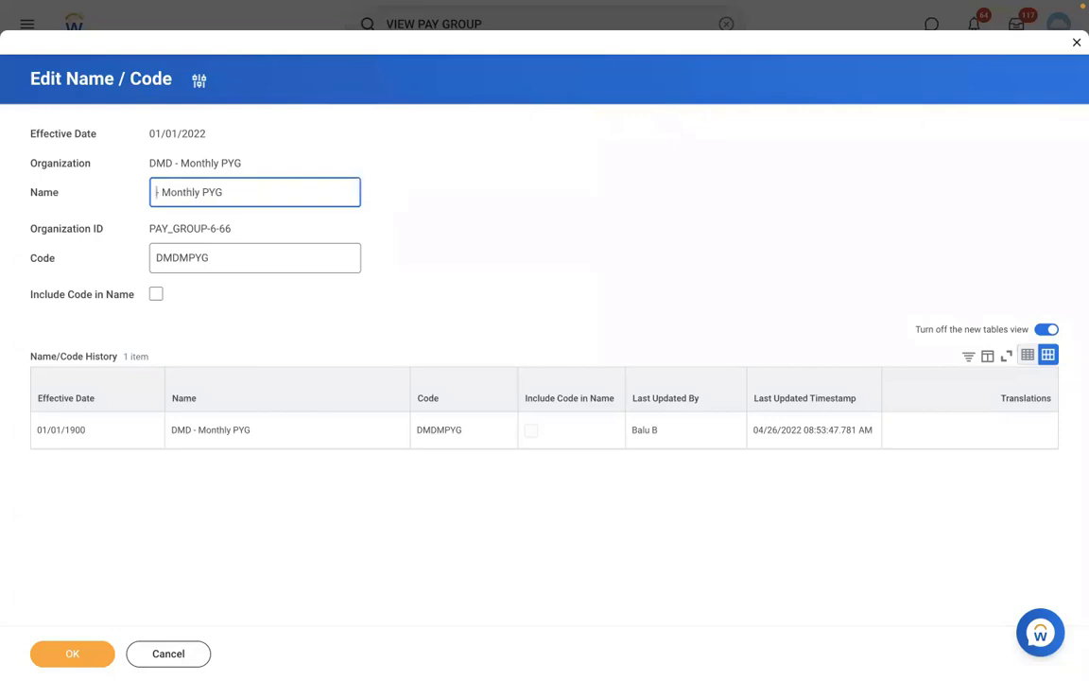
type("RBS")
left_click(70, 654)
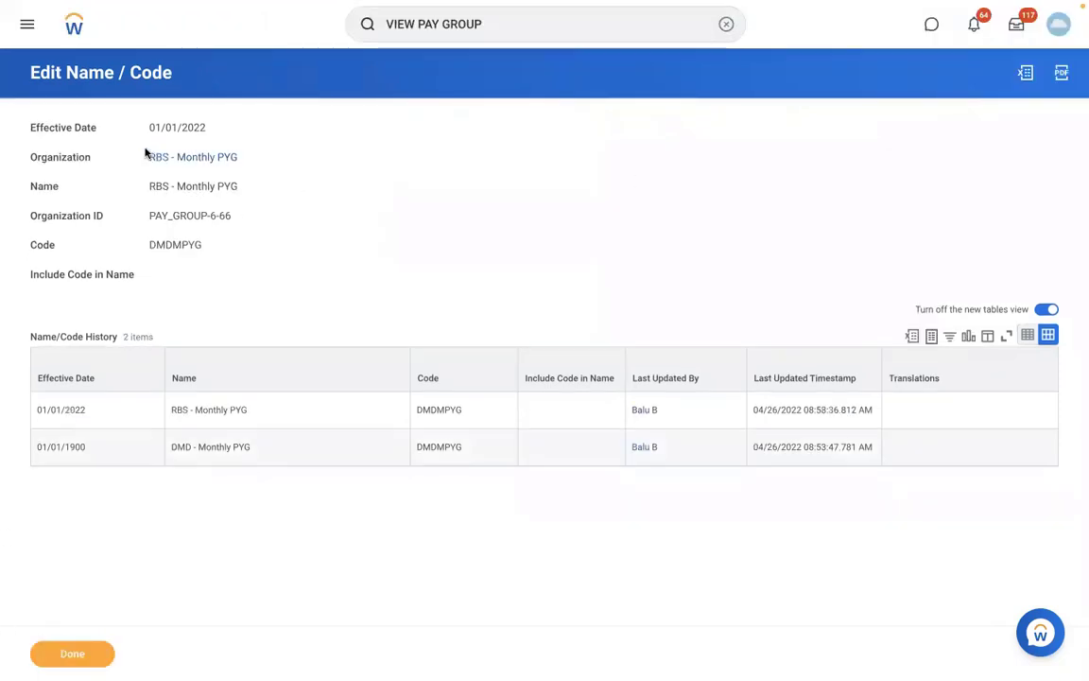
left_click(153, 157)
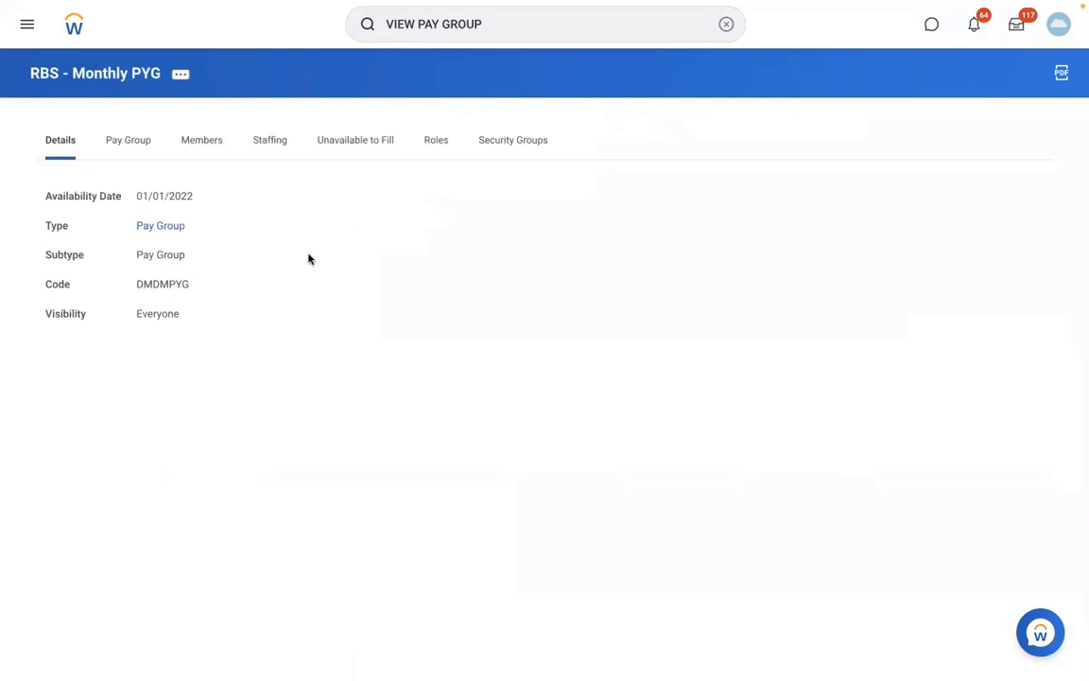
left_click(202, 142)
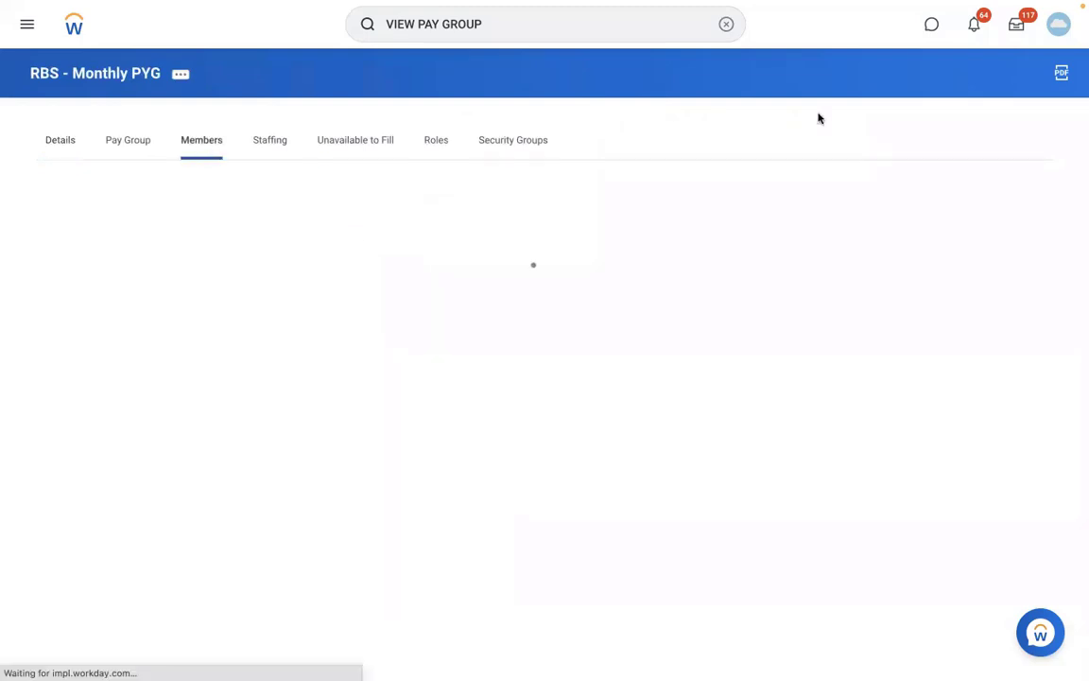
left_click(722, 24)
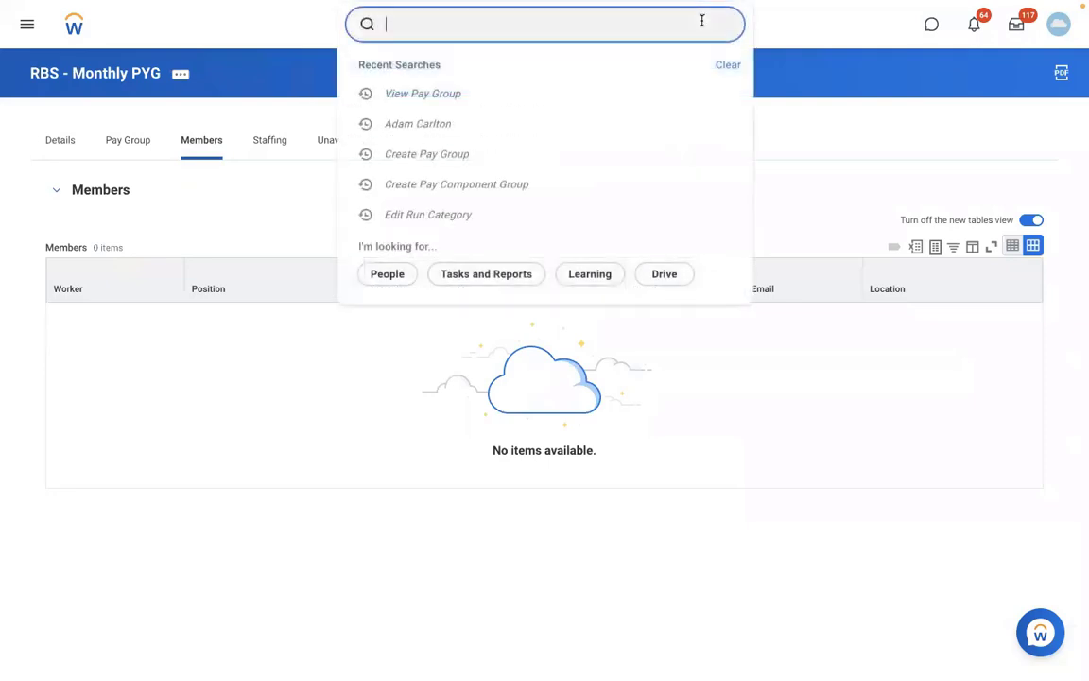
type("A")
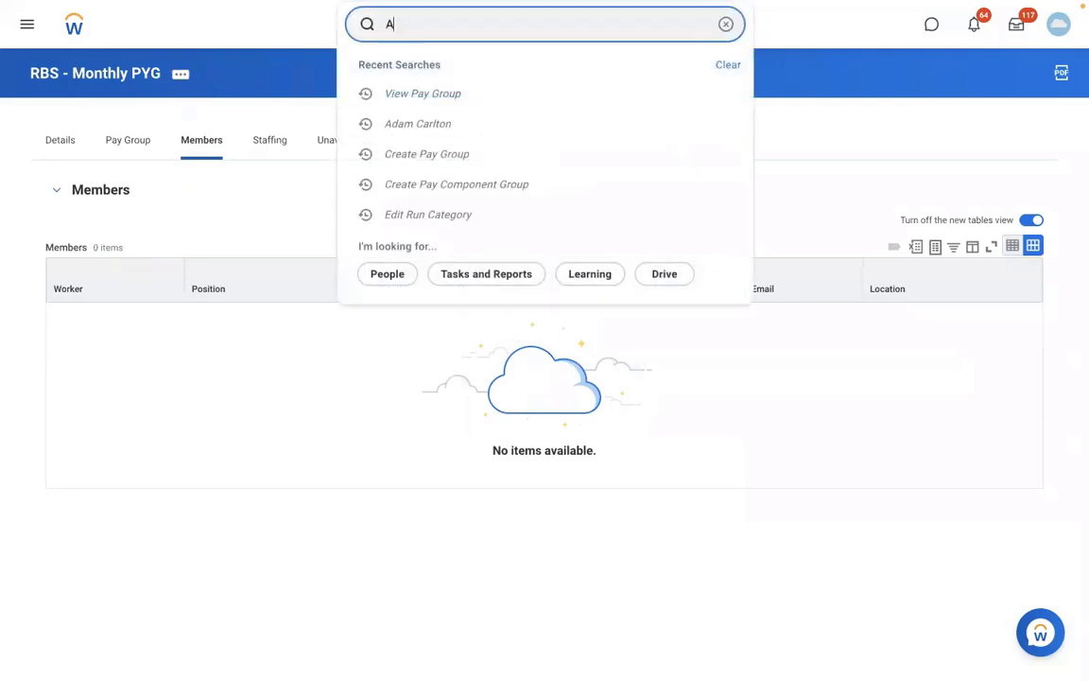
type("REG")
left_click(473, 71)
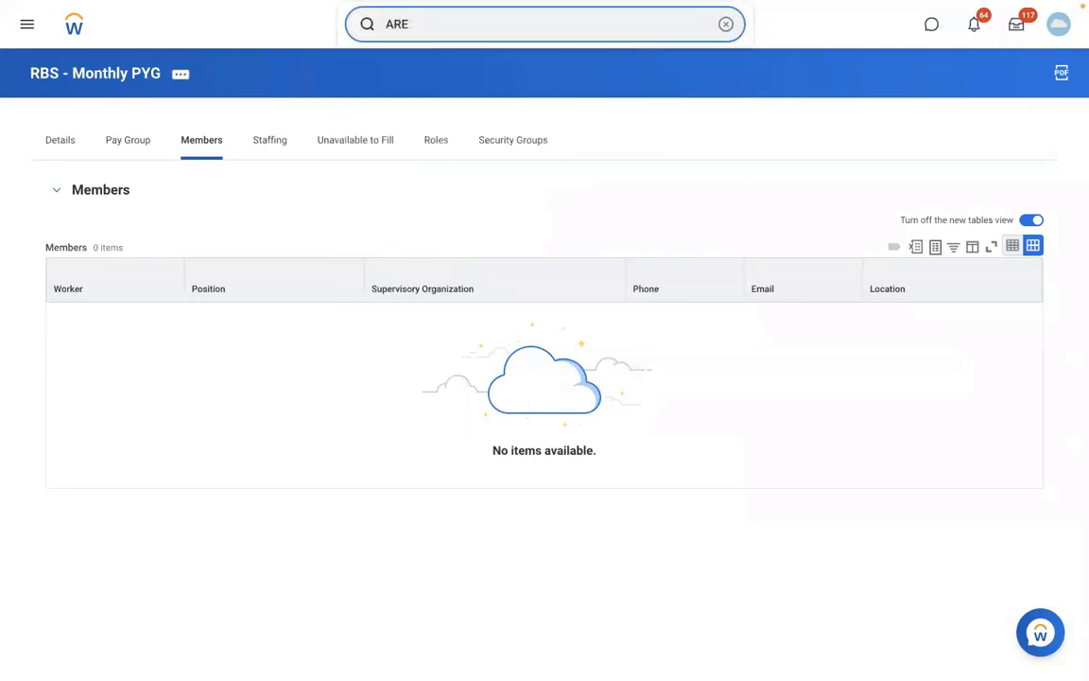
key("BackSpace")
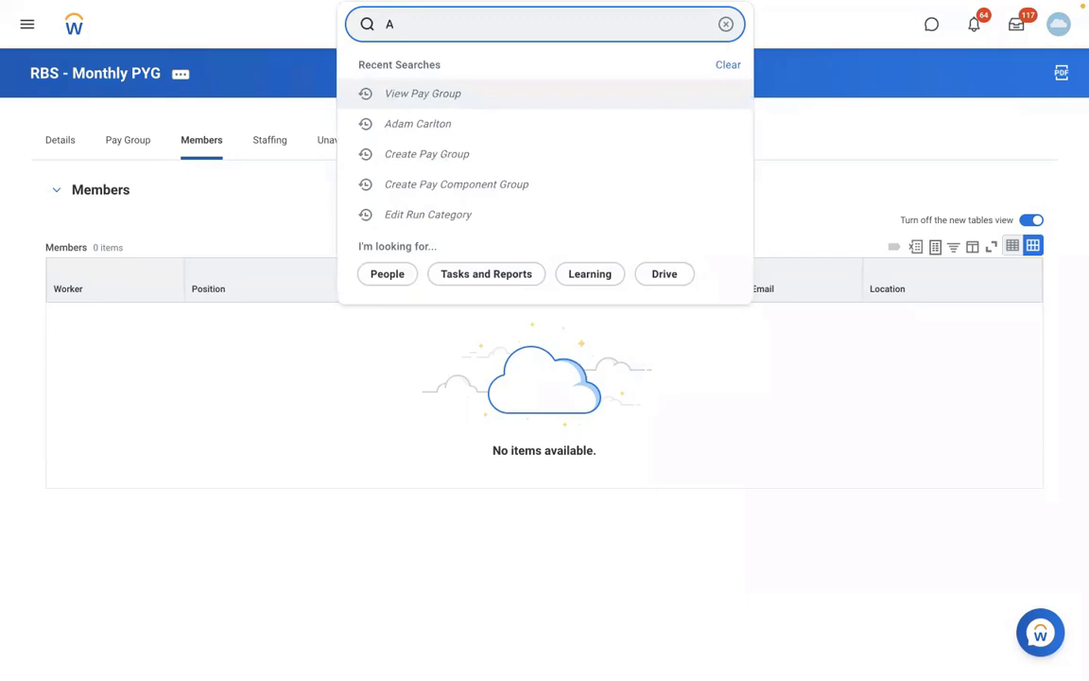
key("BackSpace")
type("ISAB")
left_click(564, 216)
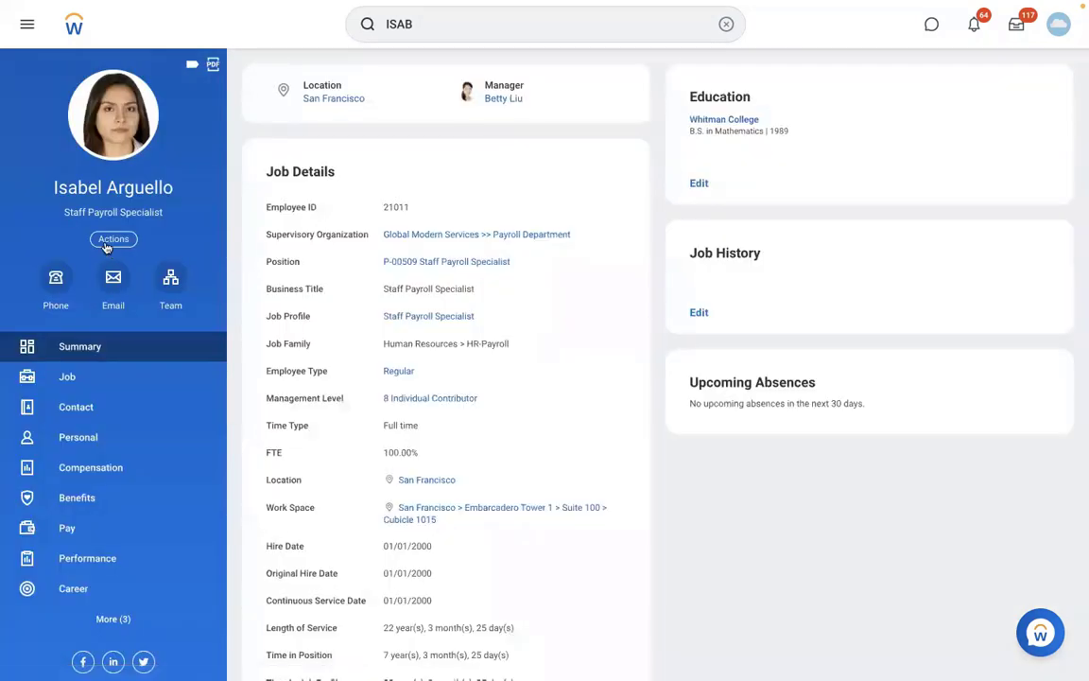
Start Assign Pay Group for the worker with effective date 01/01/2022
left_click(109, 240)
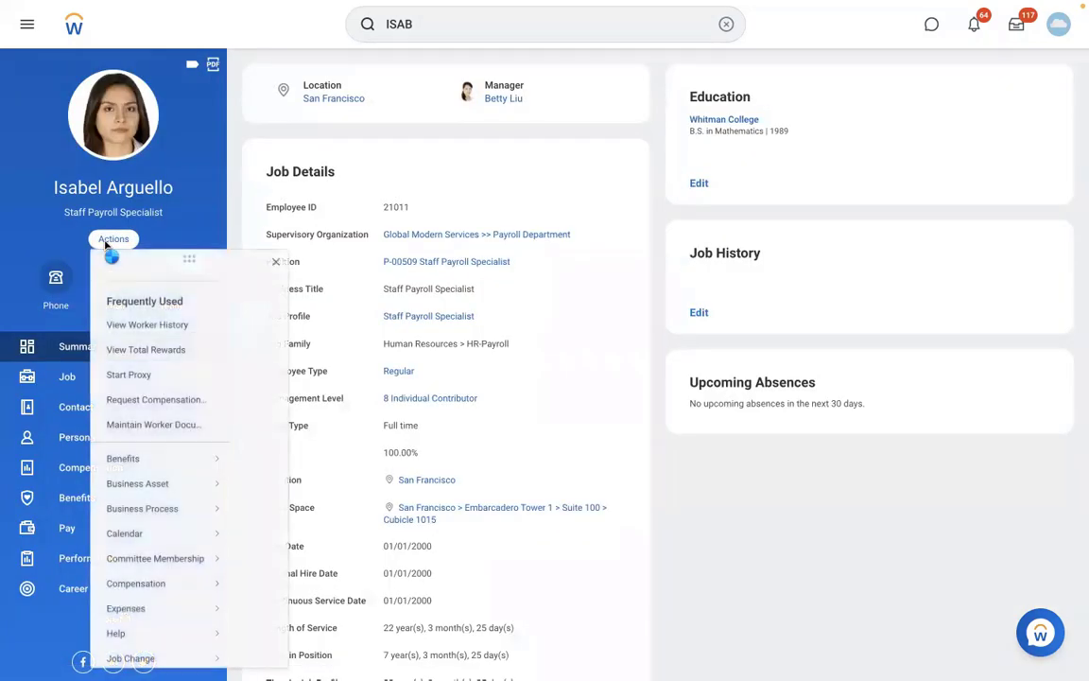
scroll(338, 532, "down", 5)
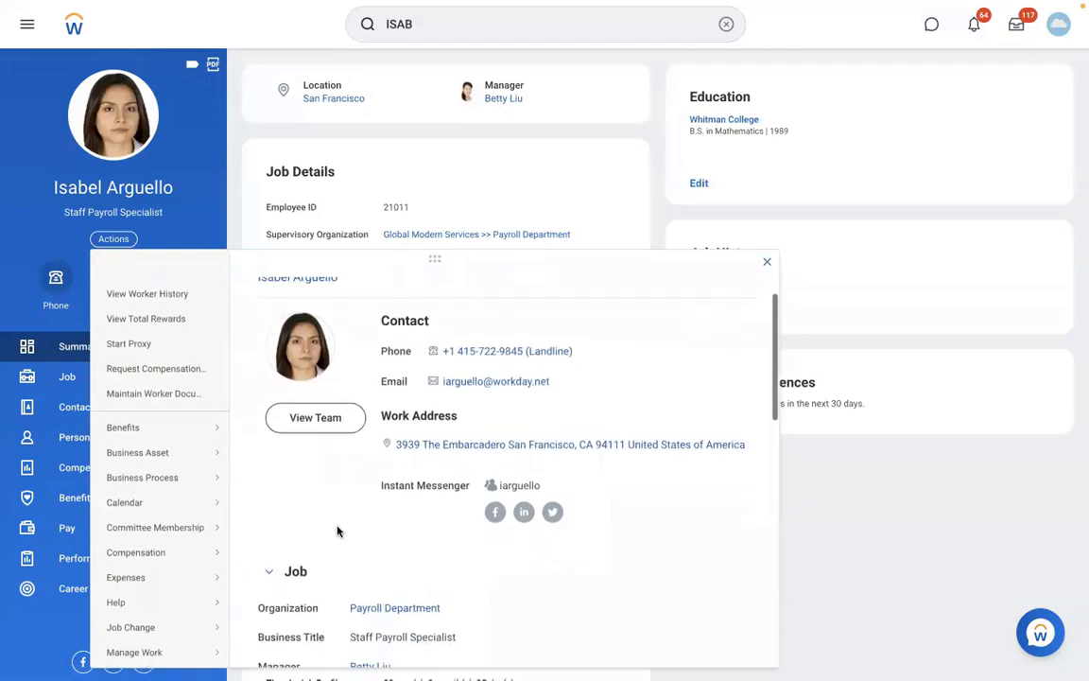
scroll(337, 532, "down", 2)
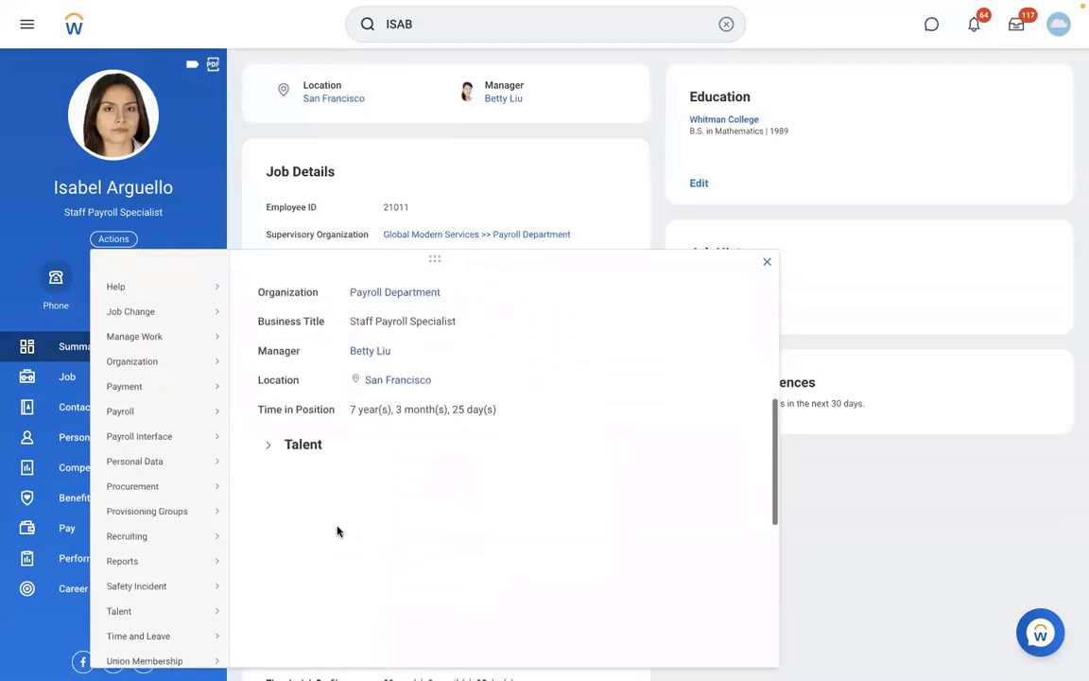
mouse_move(141, 418)
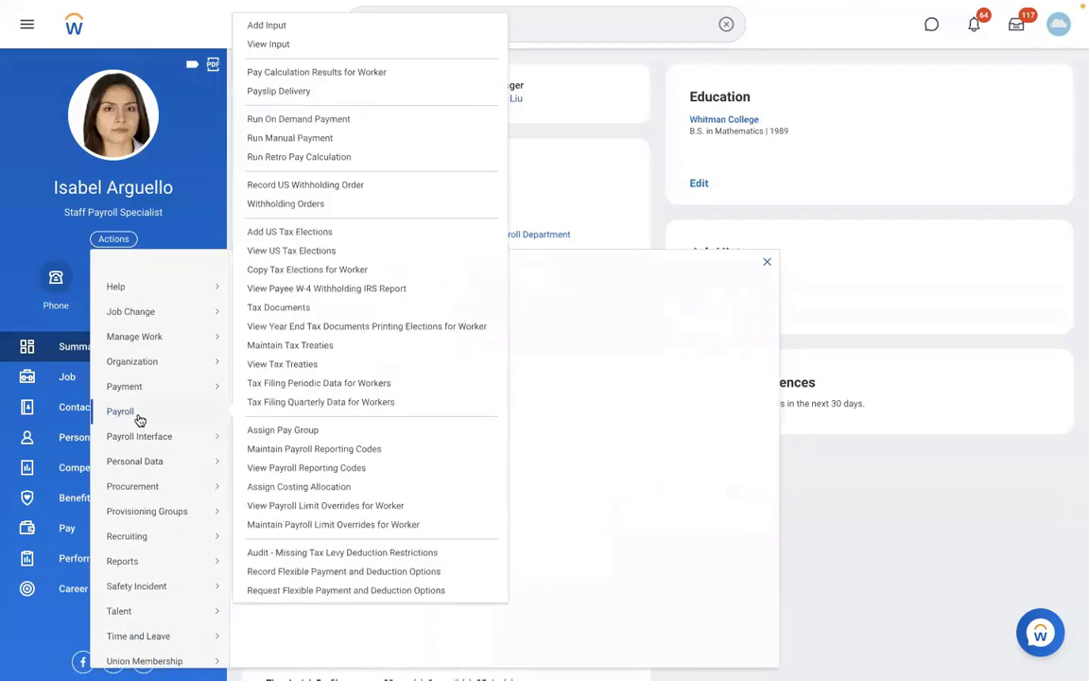
left_click(293, 430)
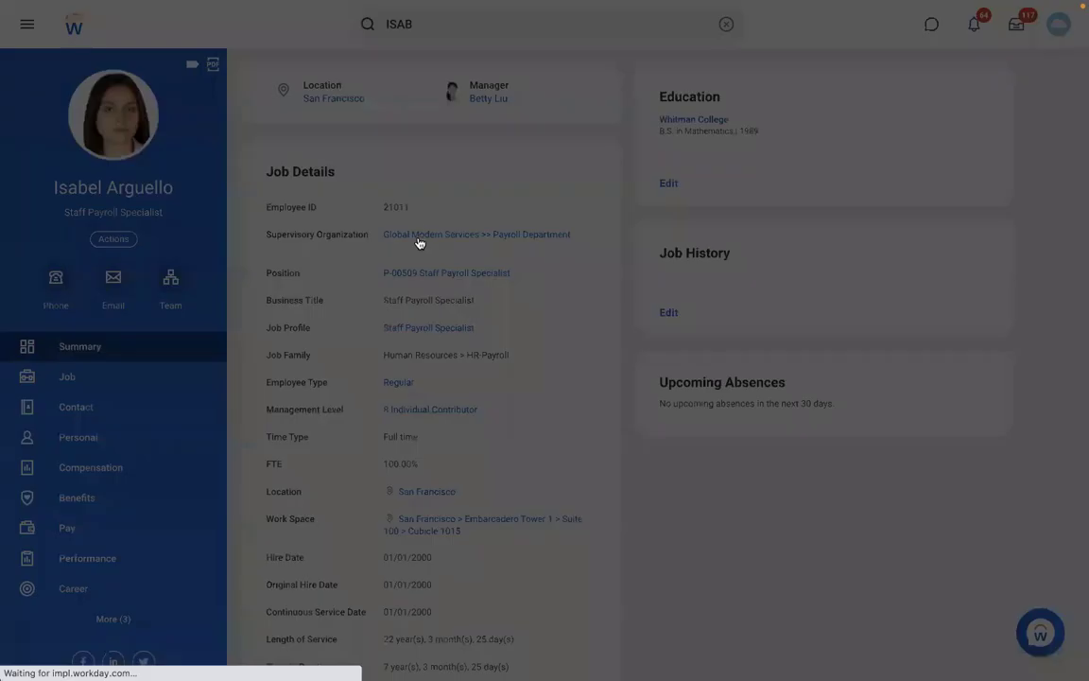
type("01012022")
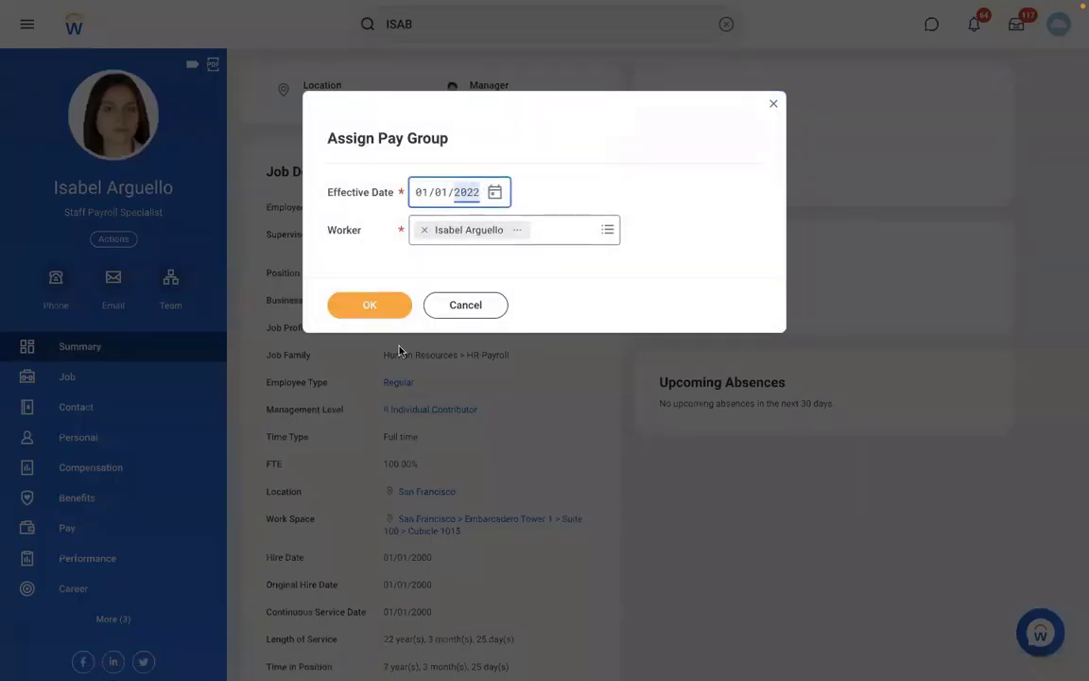
left_click(360, 310)
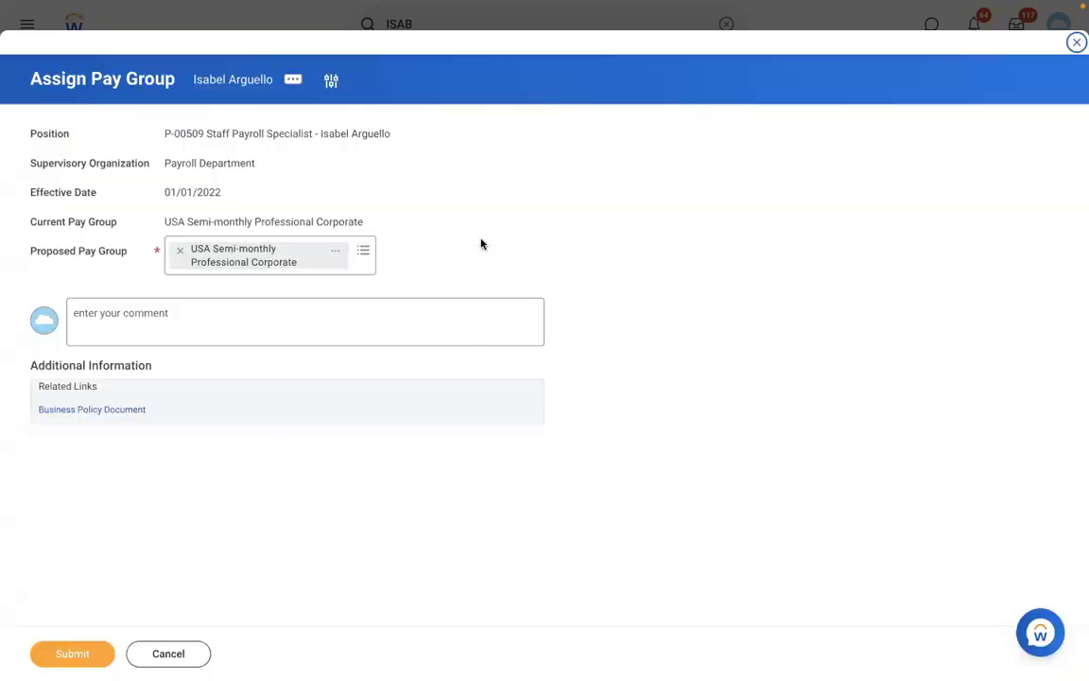
Replace the proposed pay group with RBS - Monthly PYG and submit
left_click(177, 250)
left_click(177, 251)
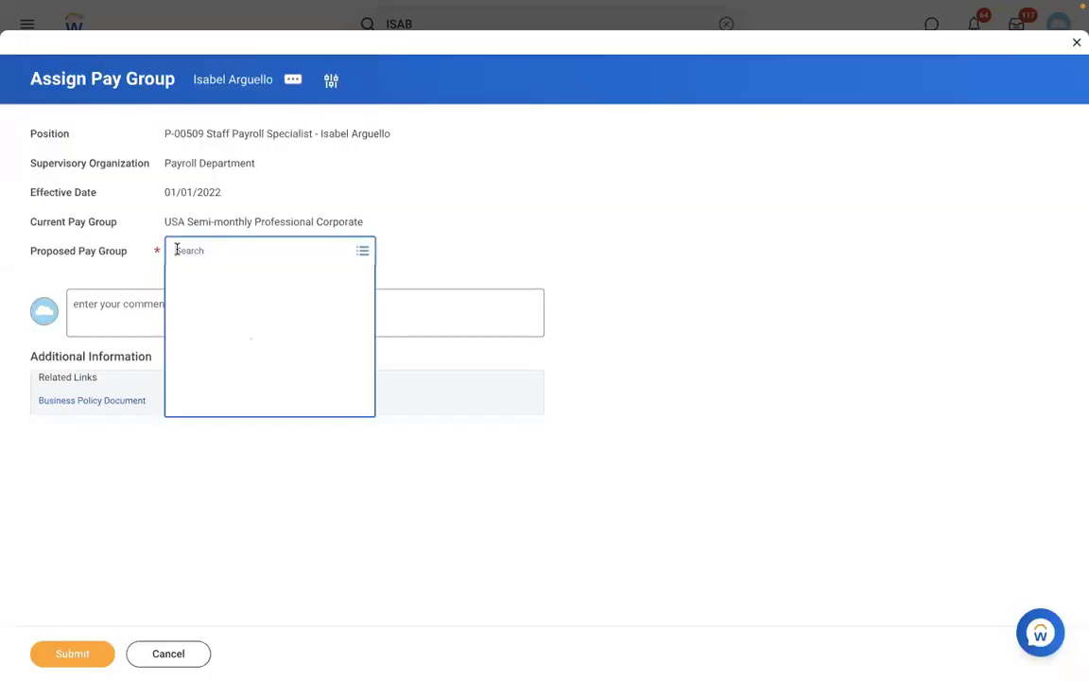
type("RBS")
key("Return")
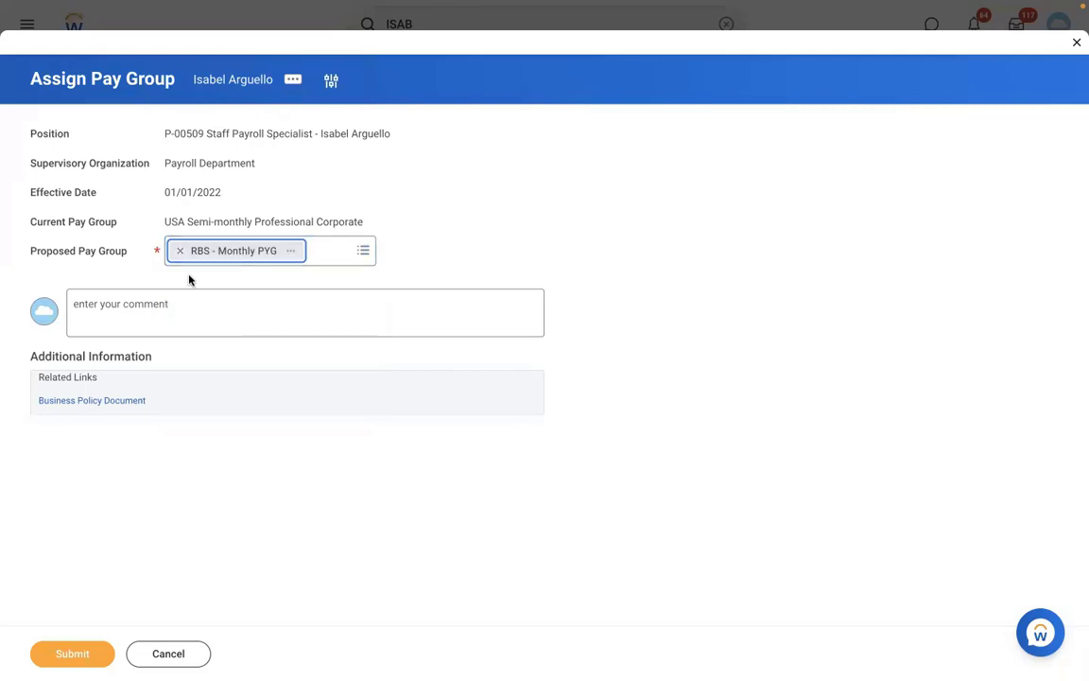
left_click(72, 652)
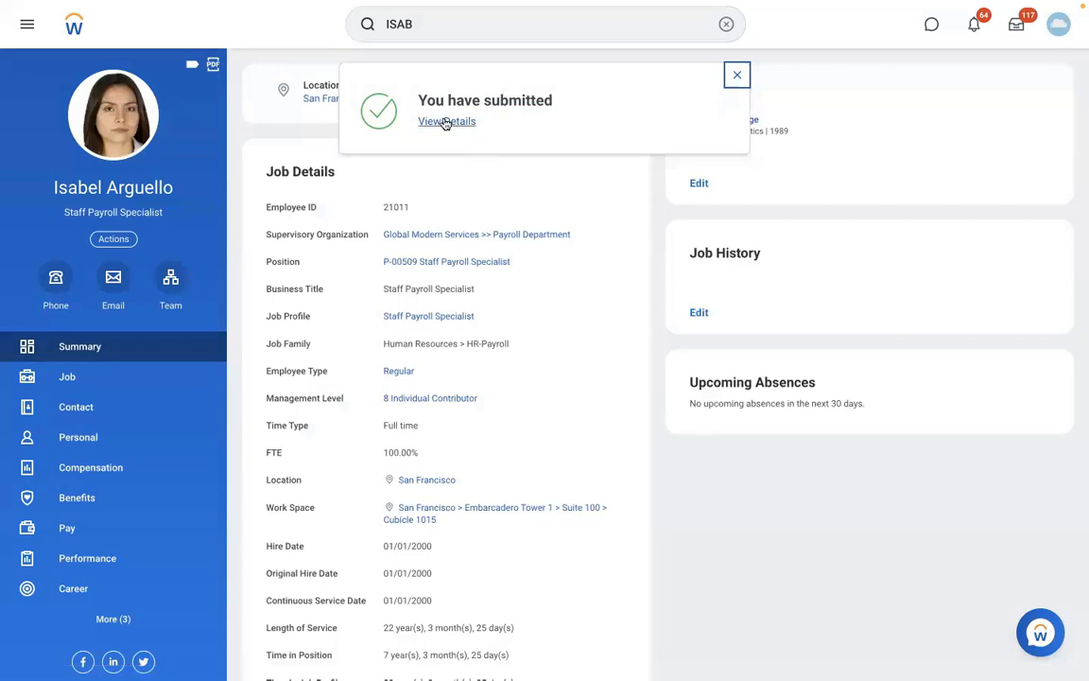
Confirm RBS - Monthly PYG lists the payroll specialist as its one member, then open that worker's profile
left_click(446, 123)
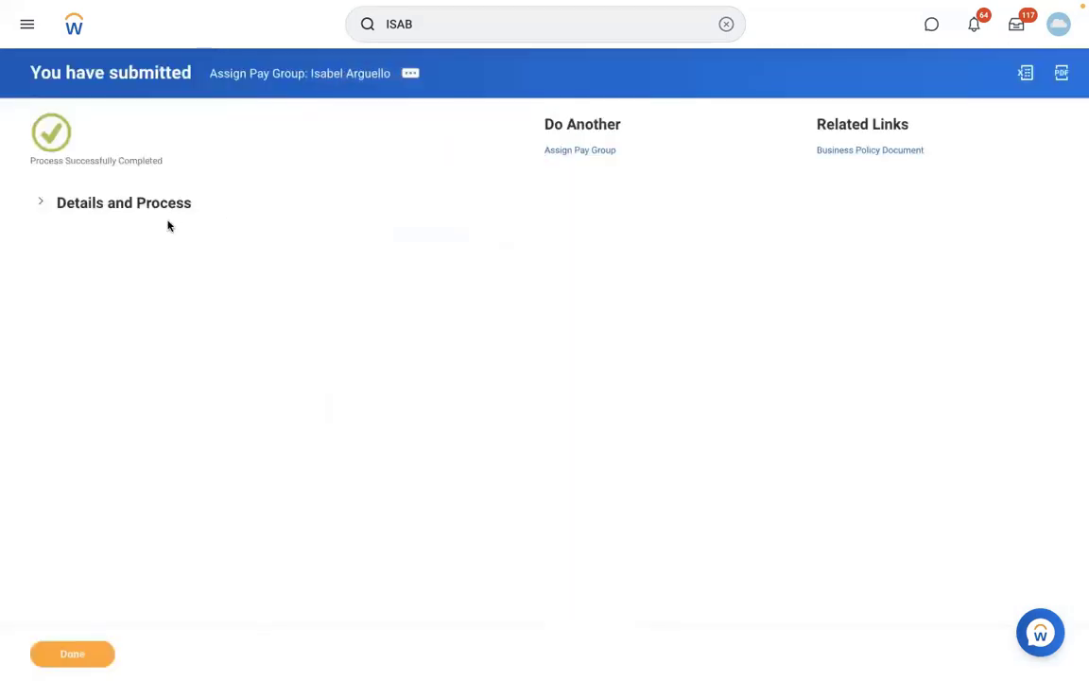
left_click(148, 205)
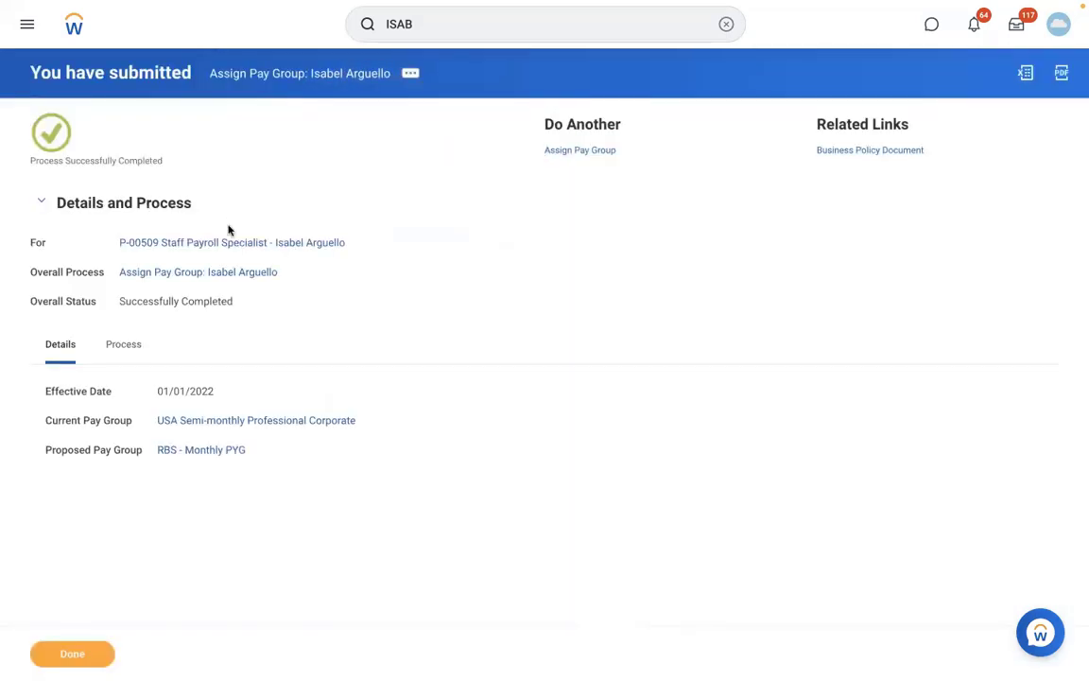
left_click(199, 452)
left_click(197, 141)
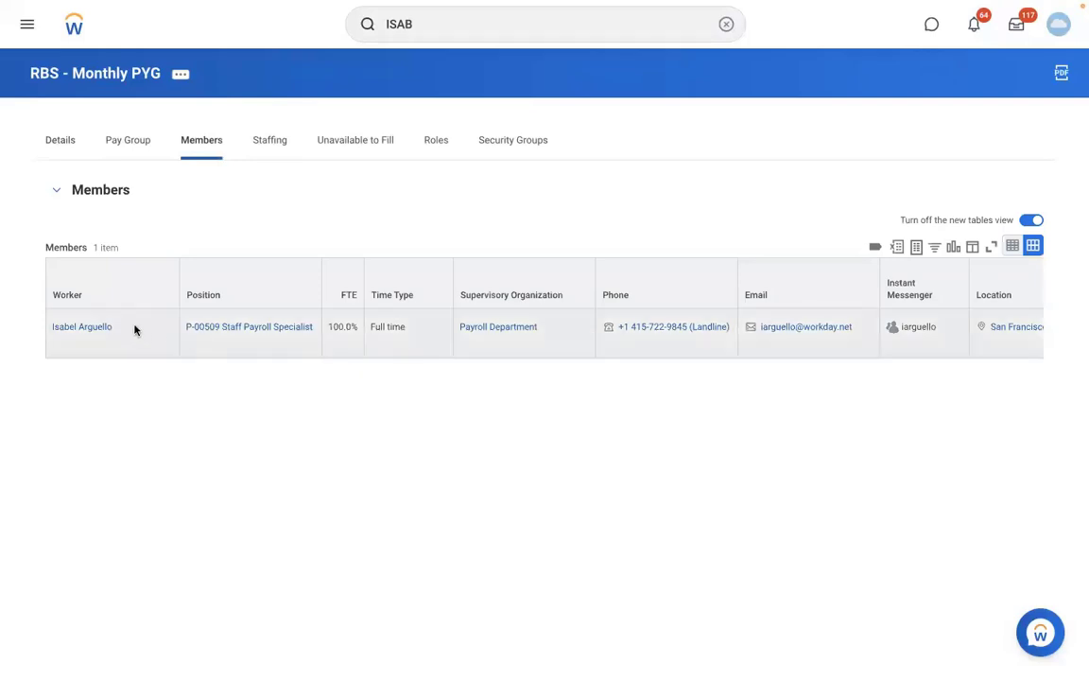
left_click(91, 327)
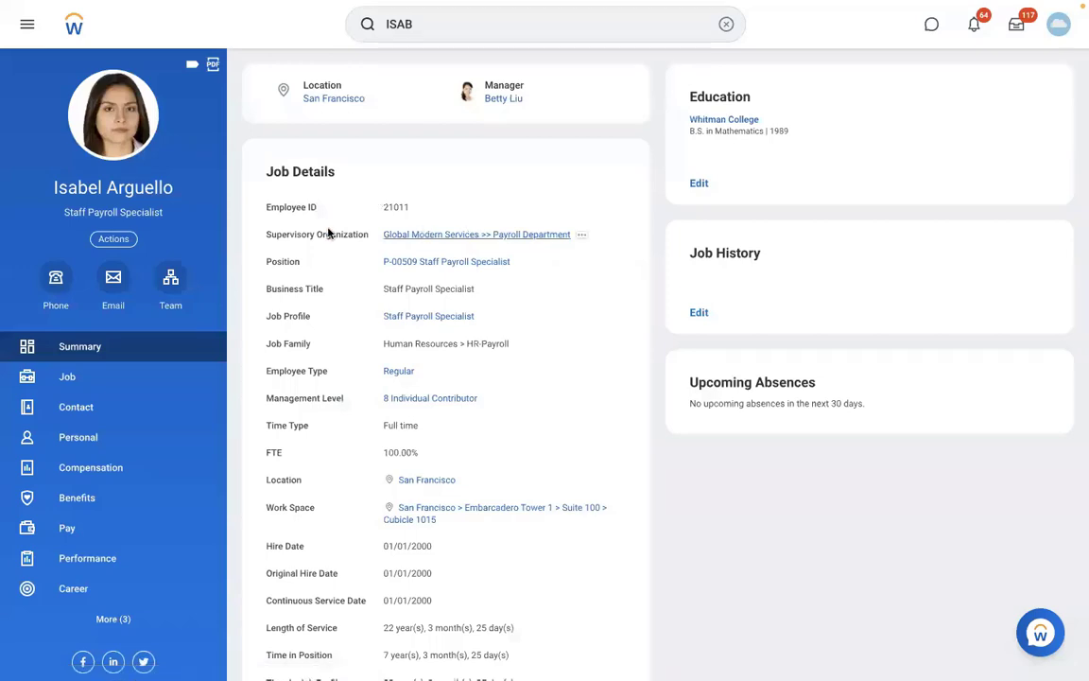
left_click(175, 299)
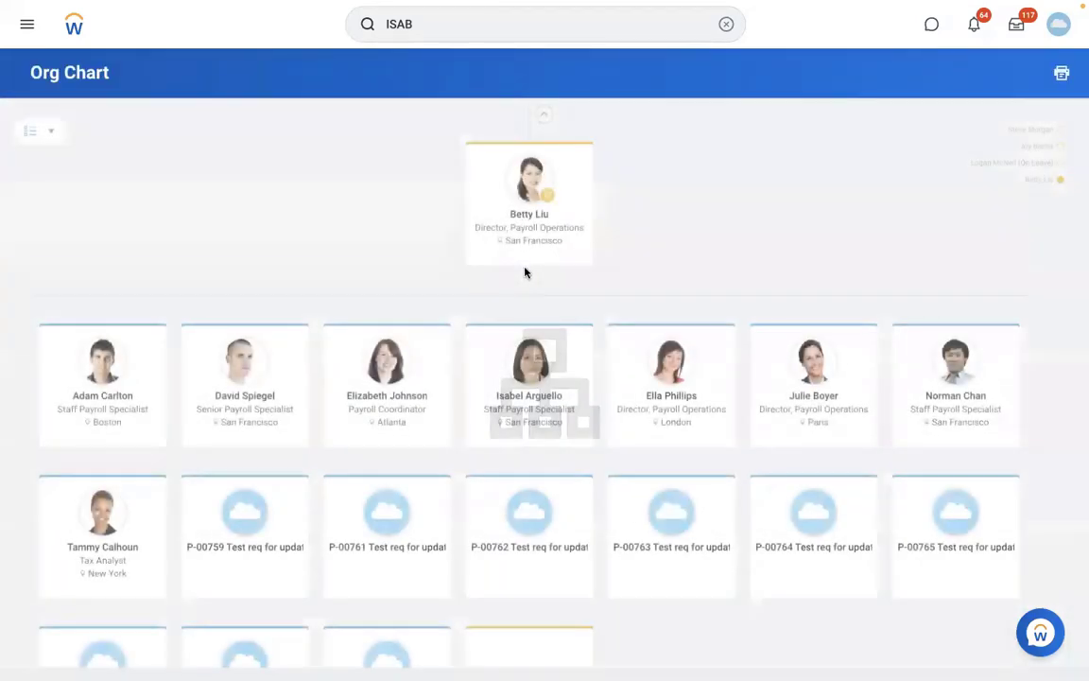
left_click(387, 397)
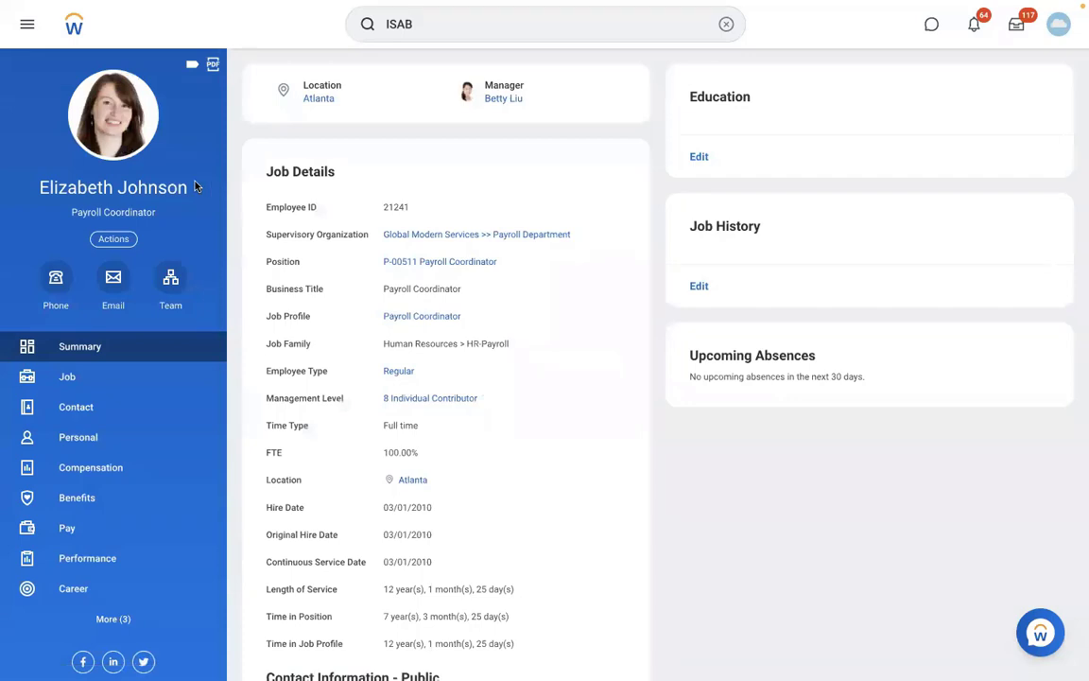
triple_click(36, 194)
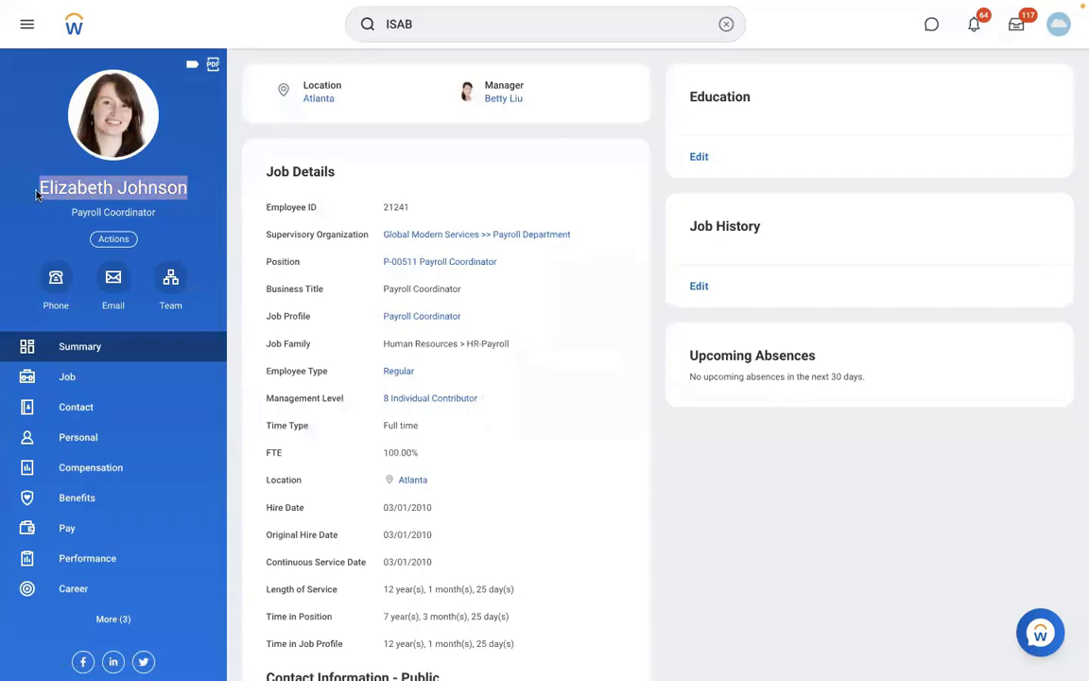
Search for ASSIGN PAY GROUP and start the Assign Pay Group task
left_click(726, 24)
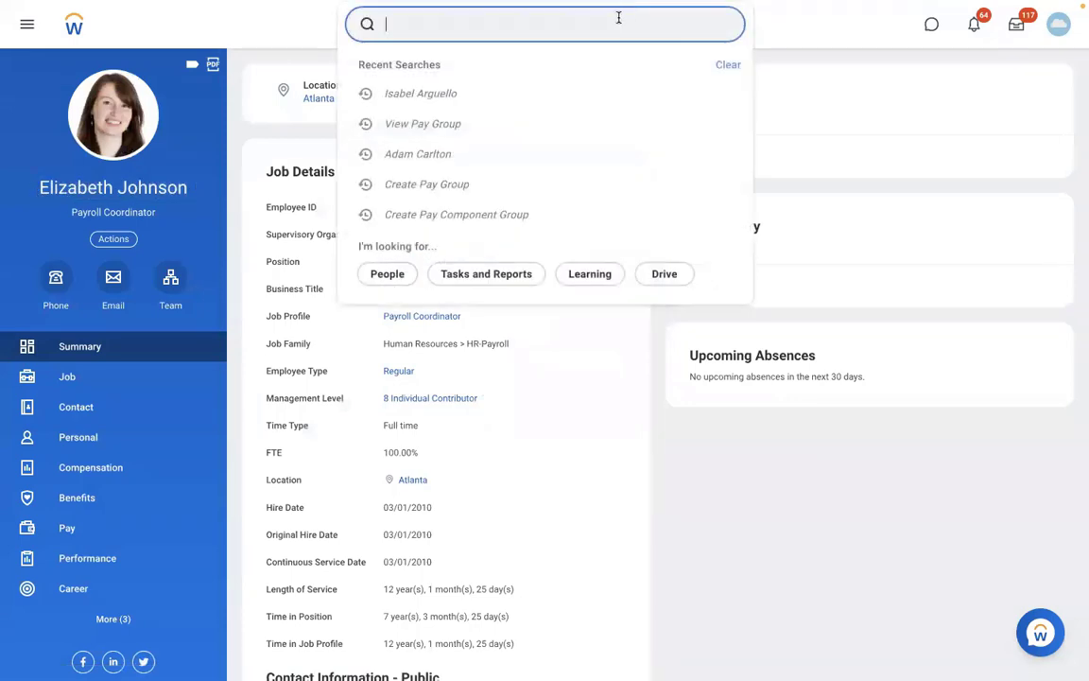
type("ASSIGN PAY ")
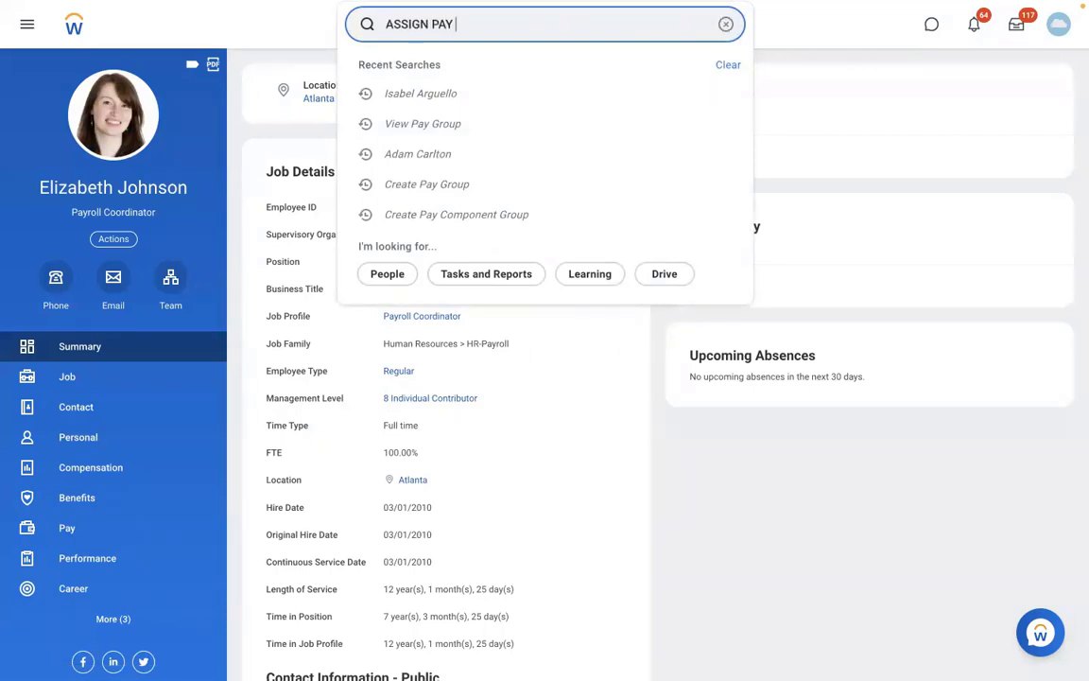
type("GROUP")
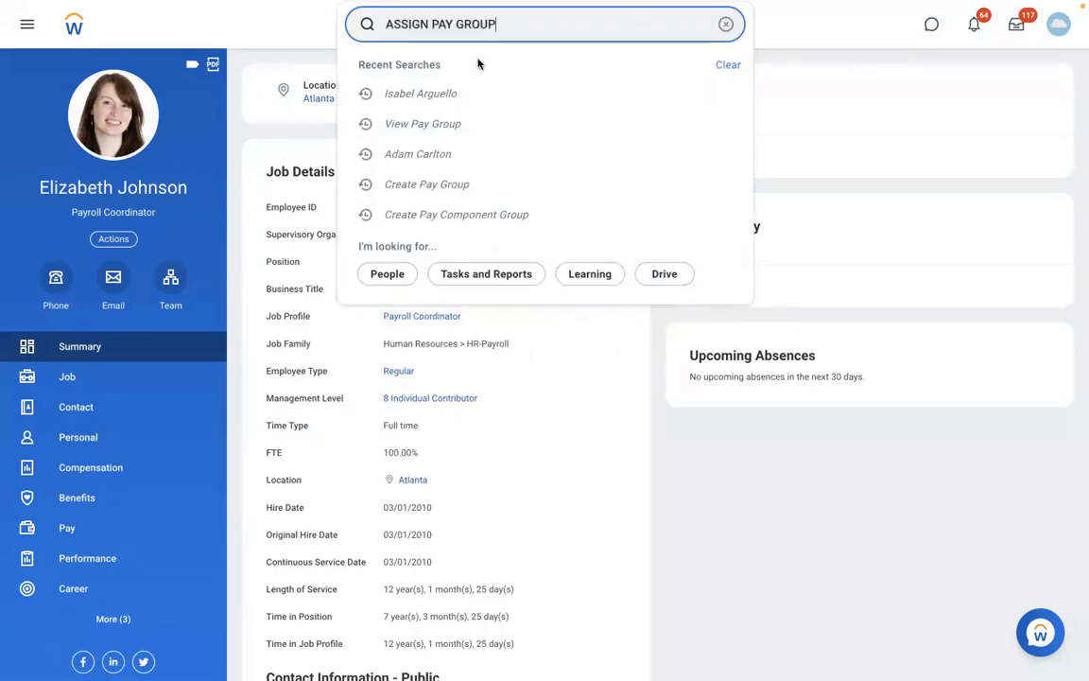
left_click(451, 75)
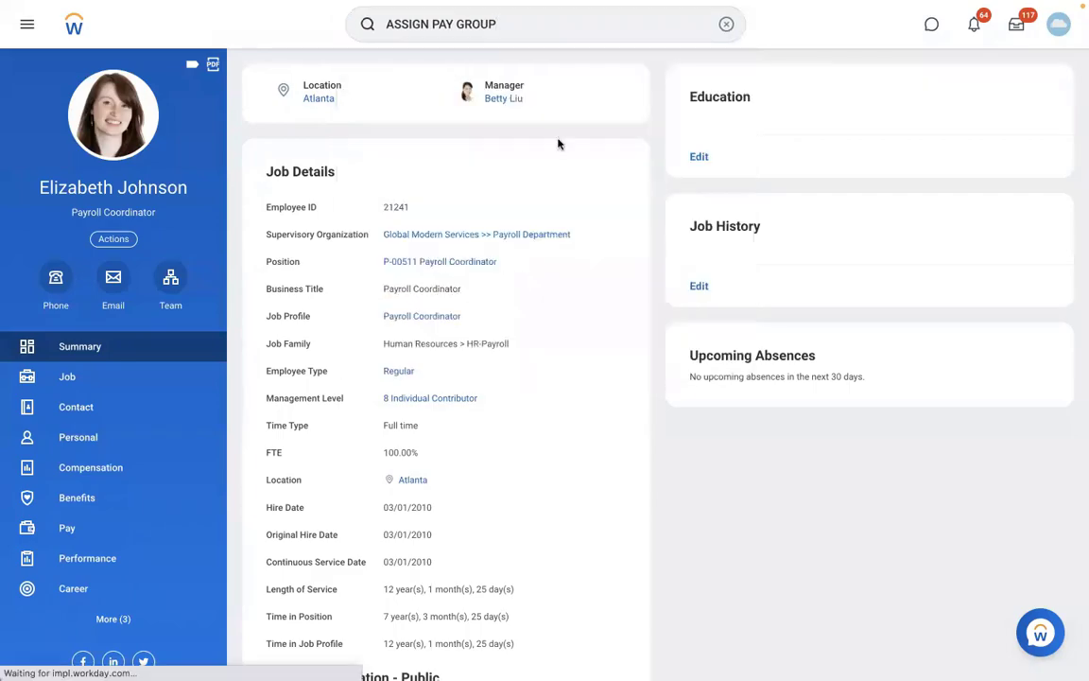
Begin the pay group assignment for the Payroll Coordinator, effective 01/01/2022
type("01012022")
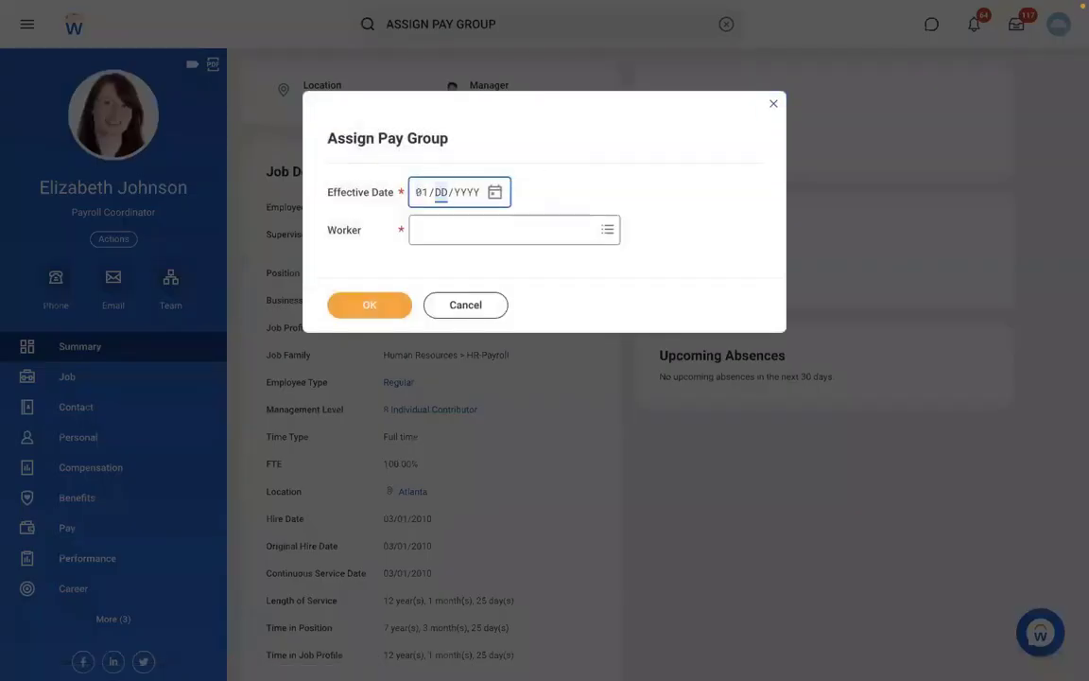
left_click(450, 232)
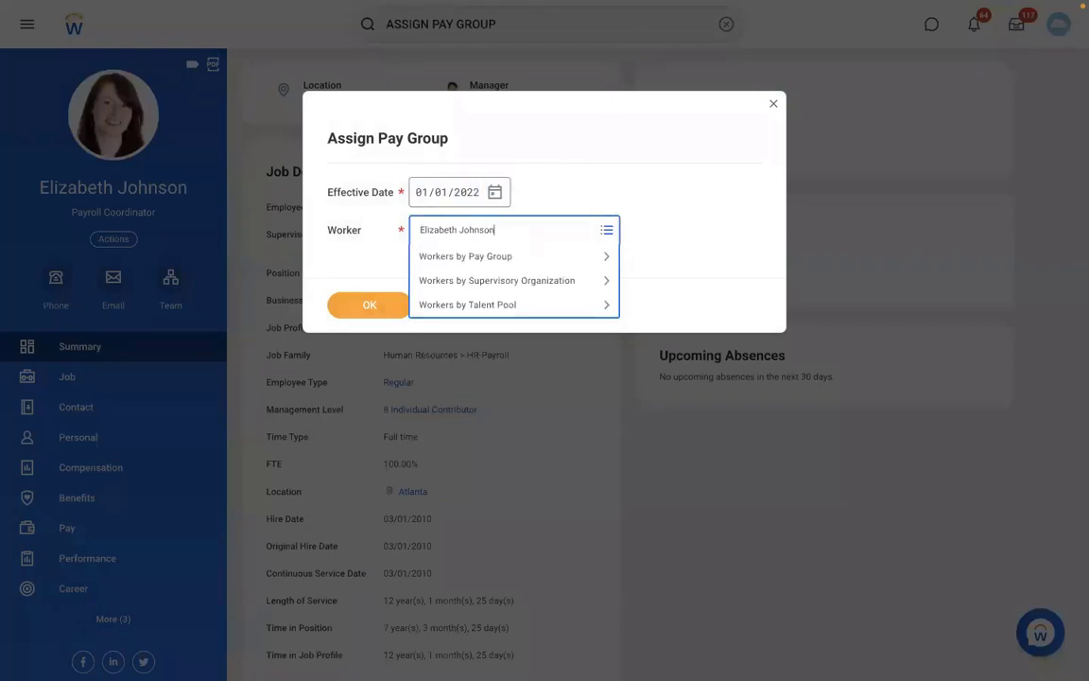
key("Return")
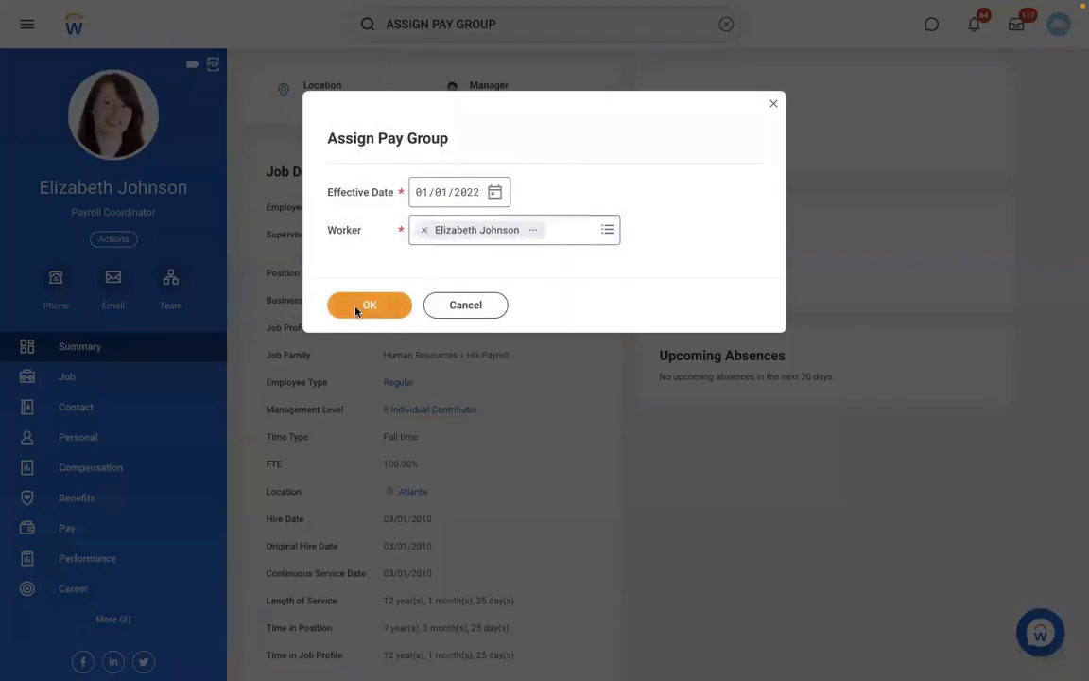
left_click(359, 308)
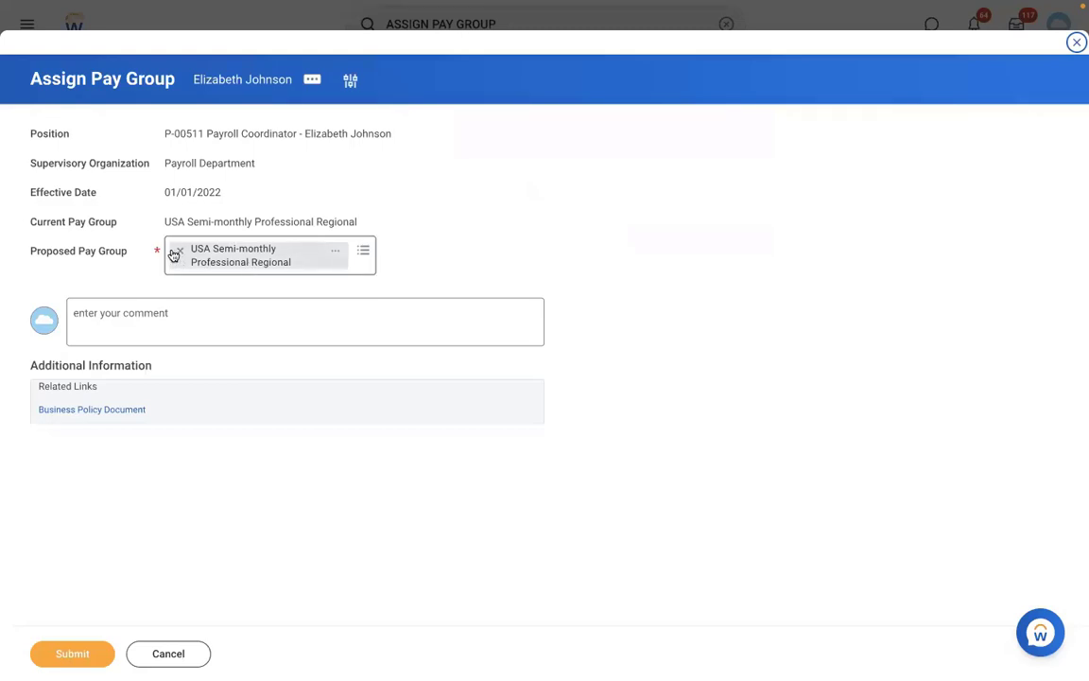
Replace USA Semi-monthly Professional Regional with RBS - Monthly PYG, submit, and view the details
left_click(180, 251)
type("RBS")
key("Return")
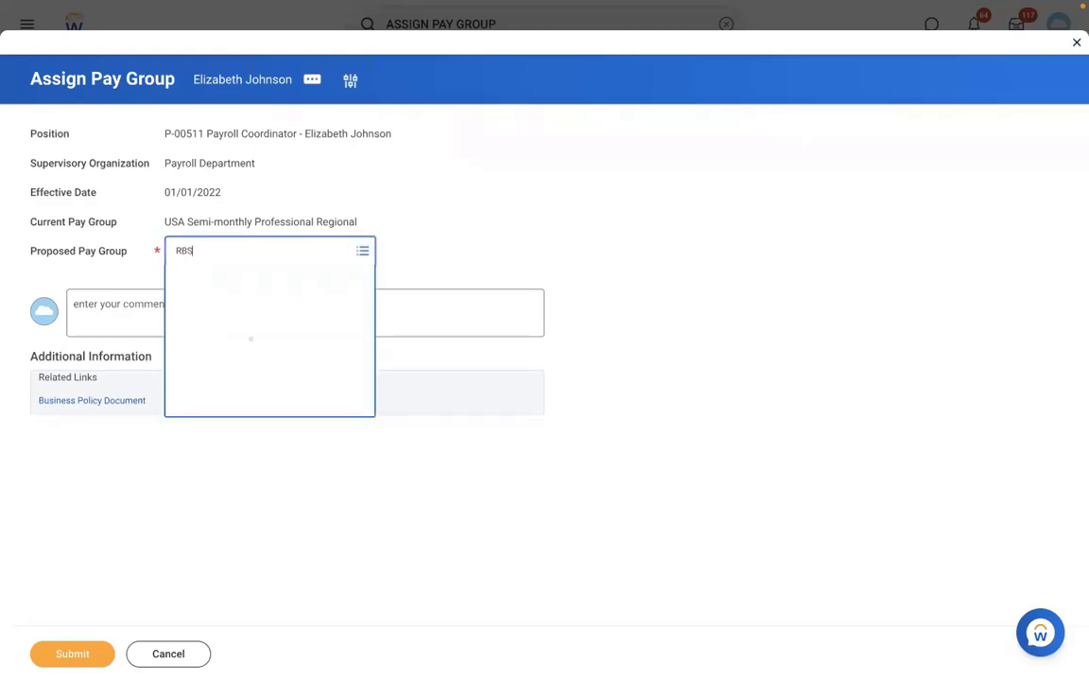
left_click(58, 654)
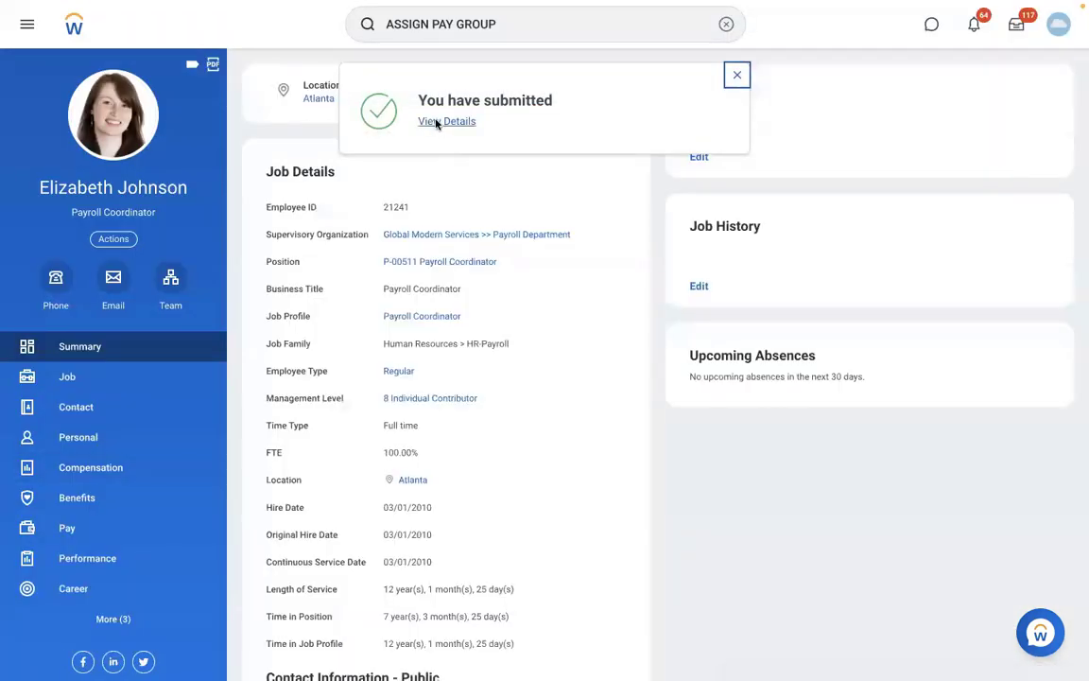
left_click(444, 122)
left_click(184, 206)
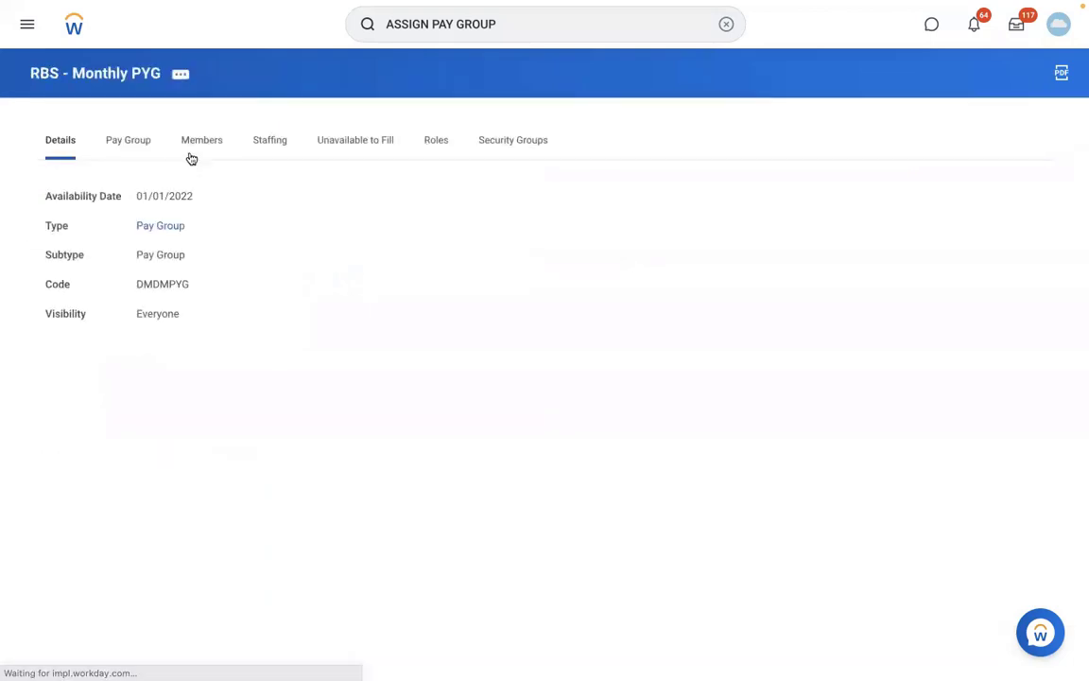
List RBS - Monthly PYG's two members and open the pay group's related actions menu
left_click(194, 152)
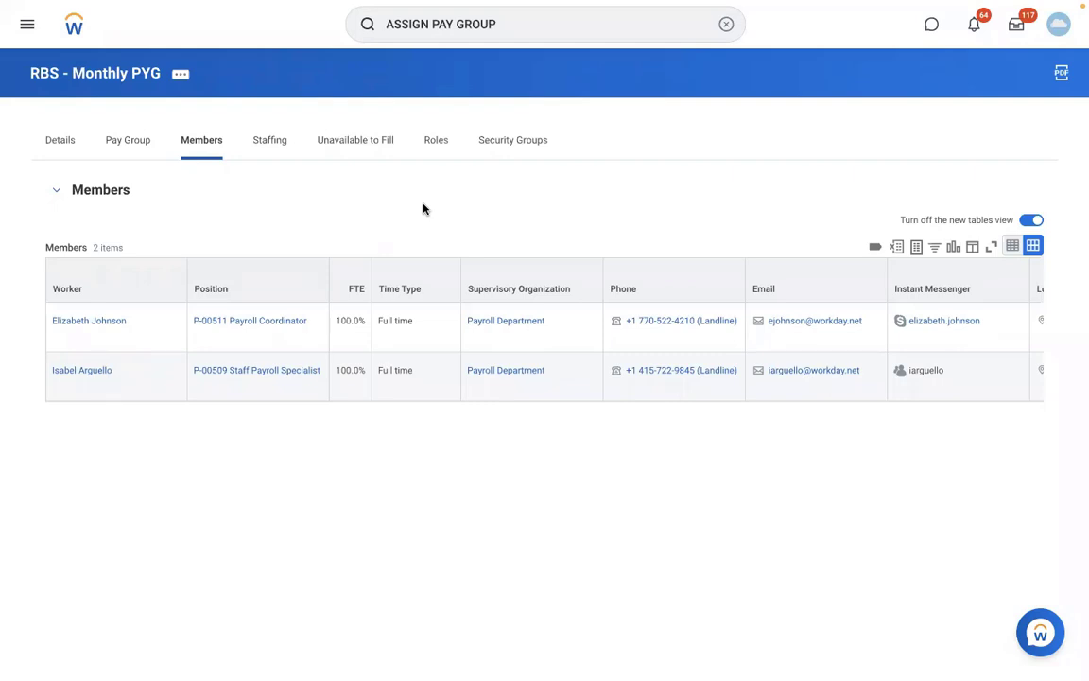
left_click(181, 74)
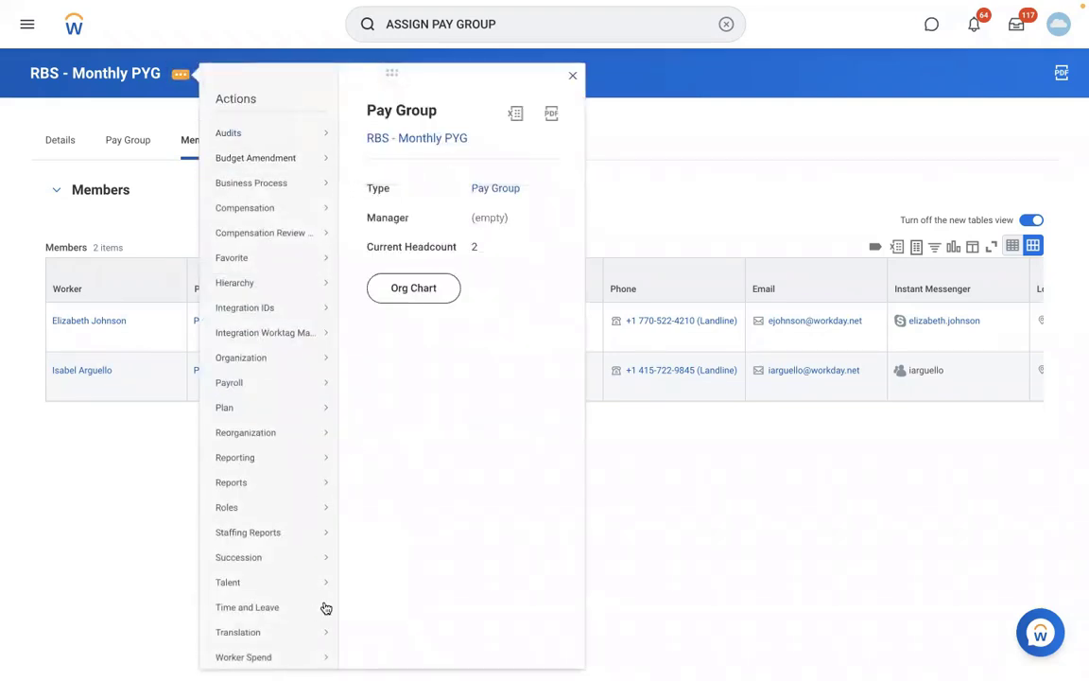
Edit the pay group organization, add then remove a blank assignment rule row, and save
mouse_move(297, 364)
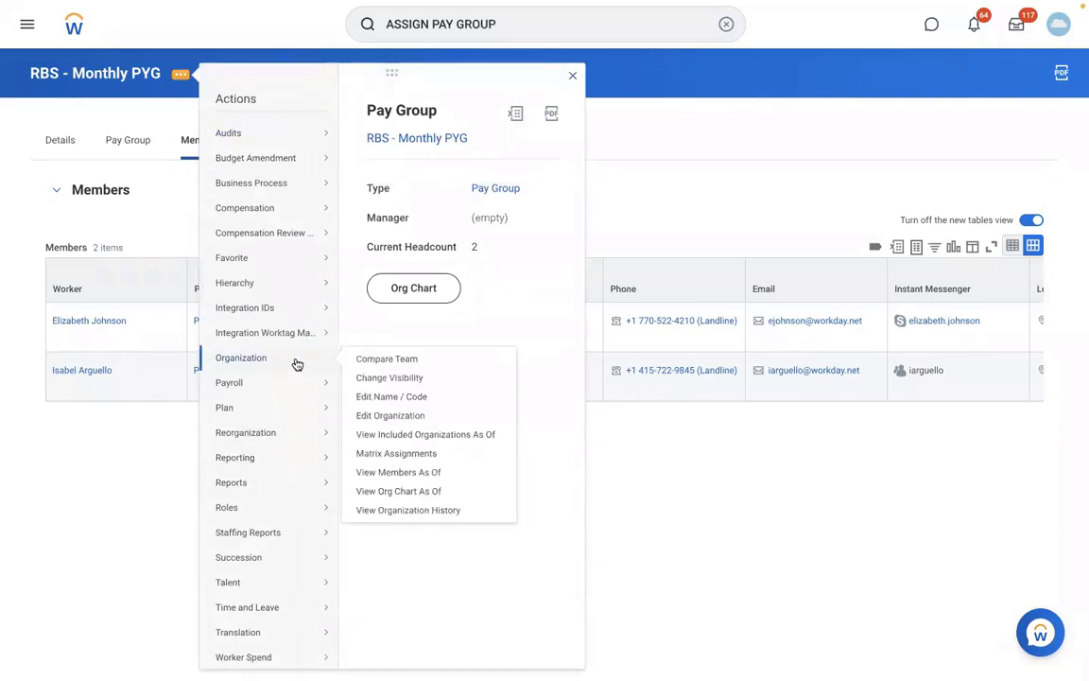
left_click(388, 416)
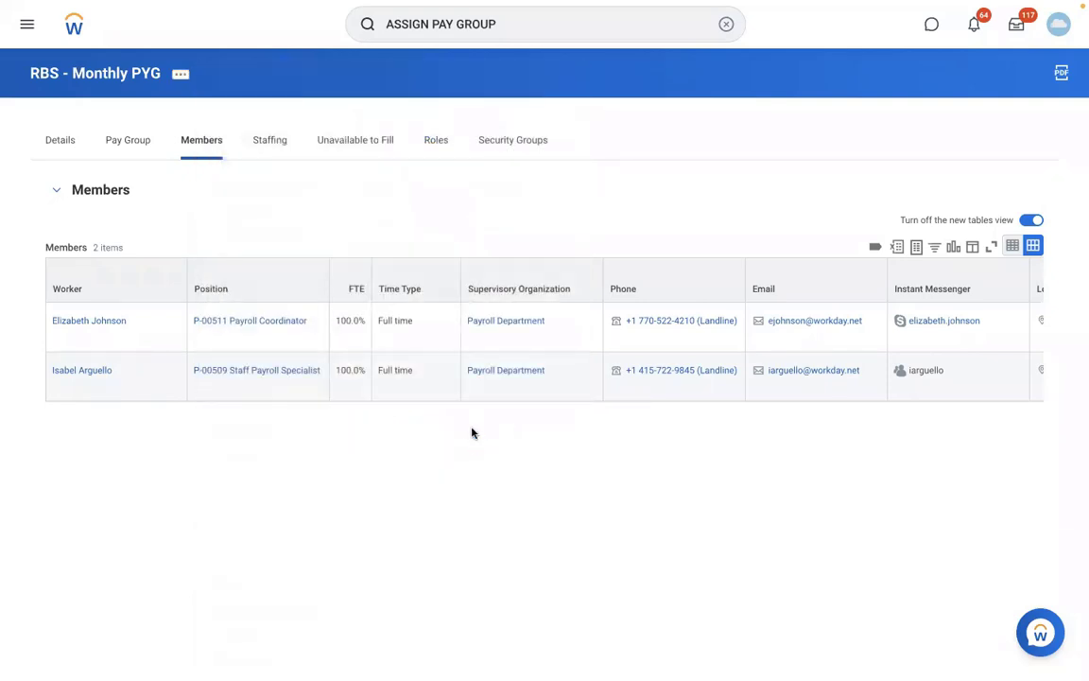
scroll(472, 432, "down", 5)
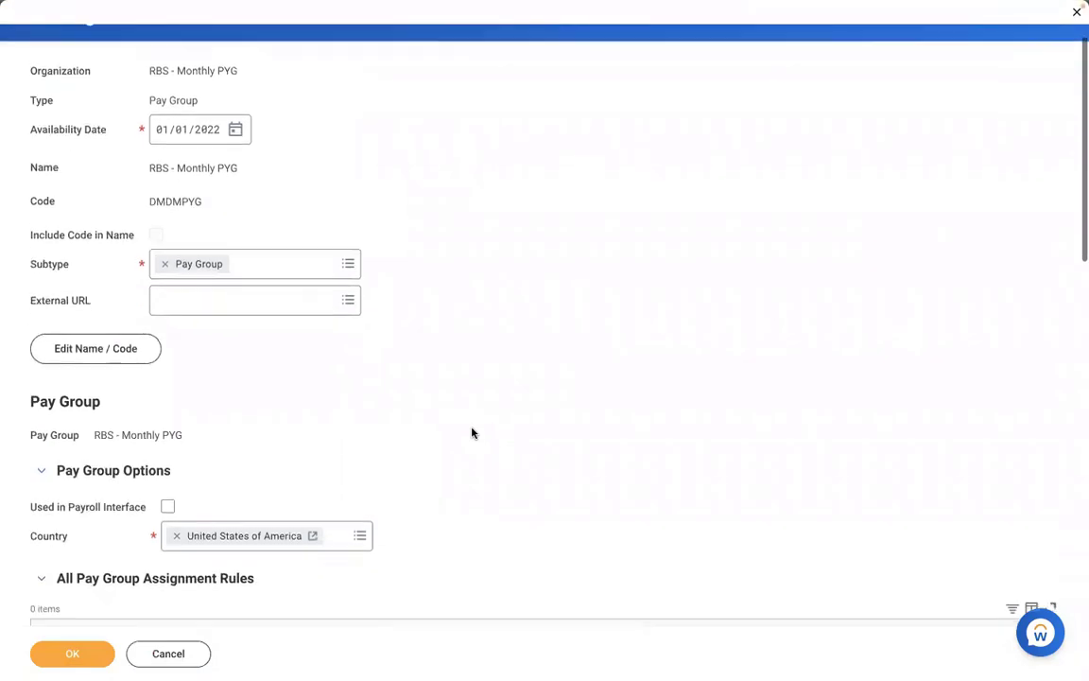
scroll(474, 433, "down", 1)
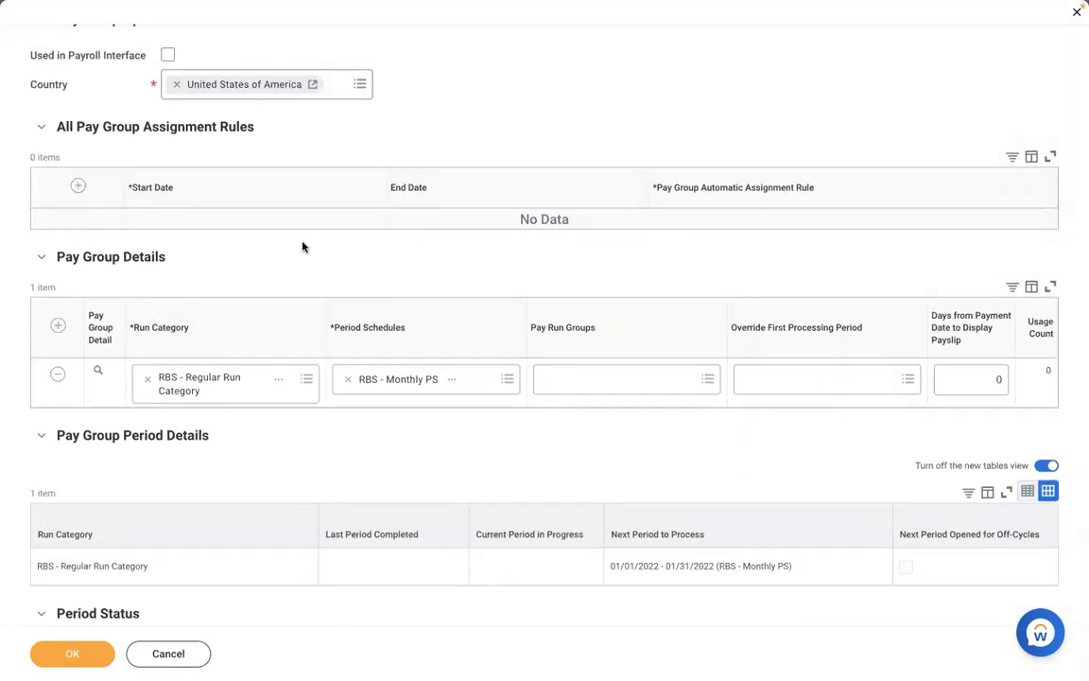
left_click(79, 186)
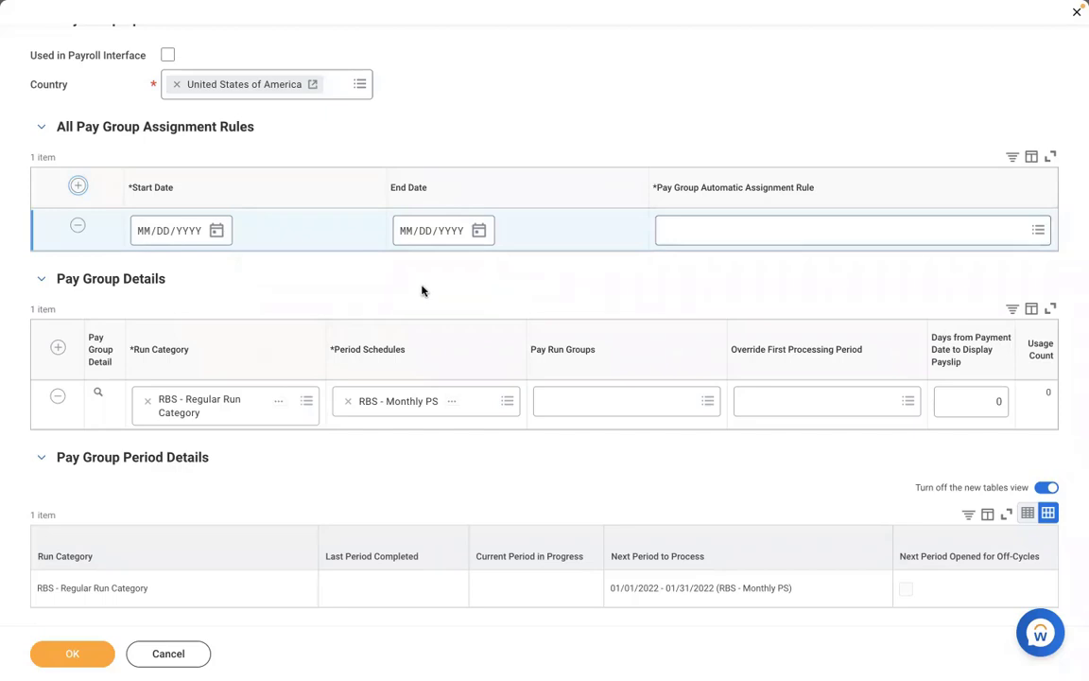
left_click(78, 225)
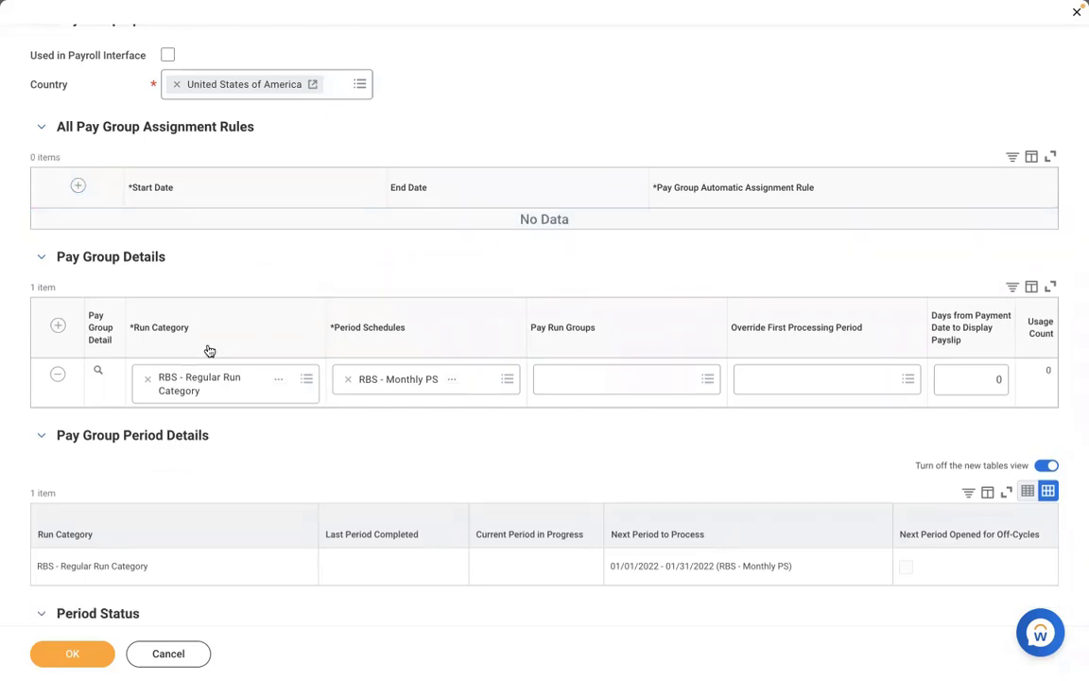
left_click(73, 653)
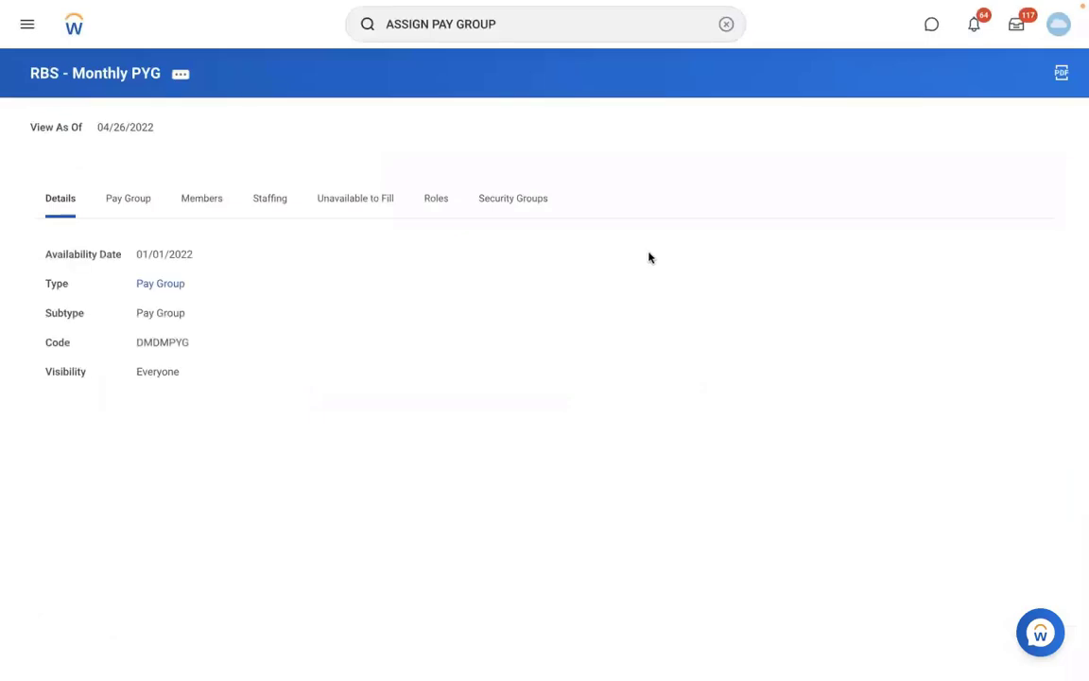
Search 'create sup org' and start the Create Supervisory Organization task
left_click(725, 26)
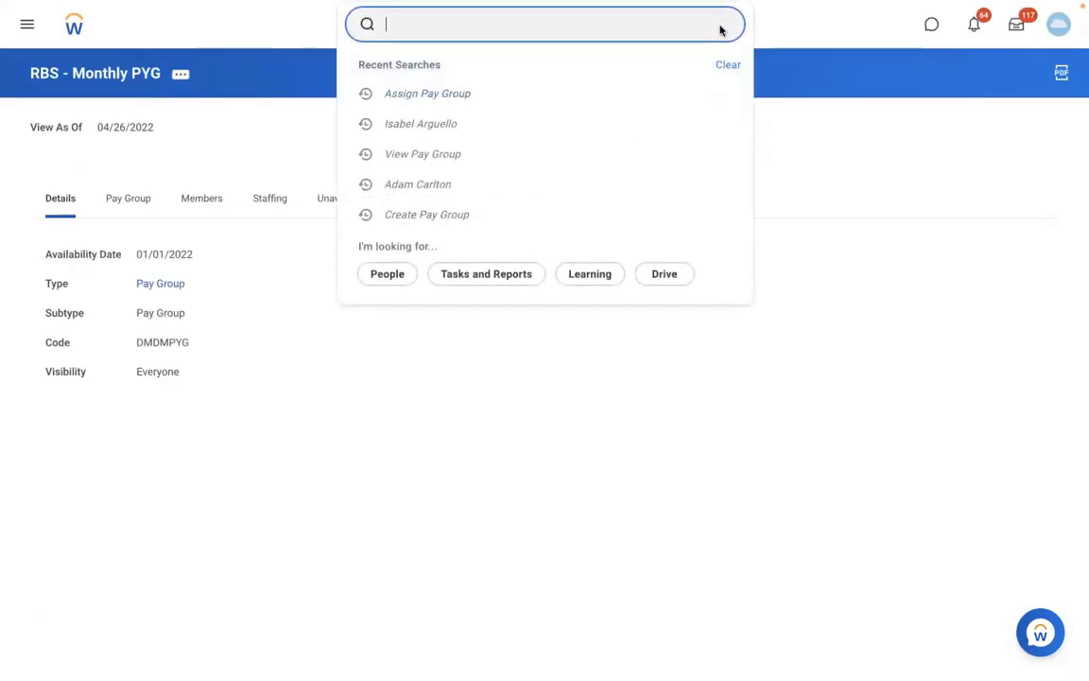
type("cre")
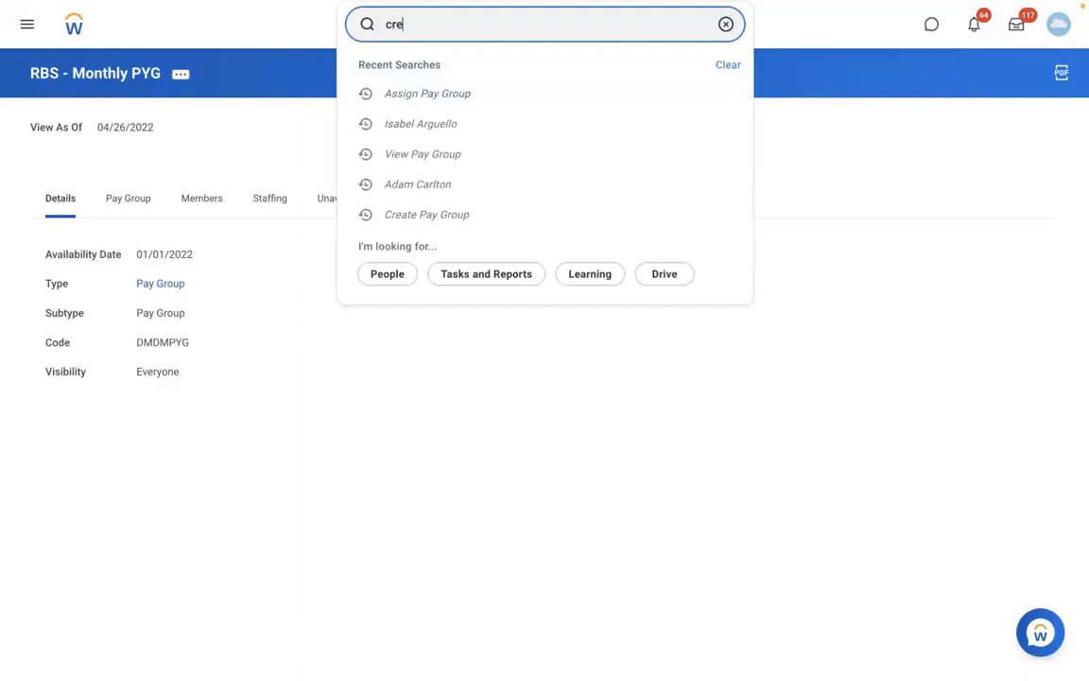
type("ate")
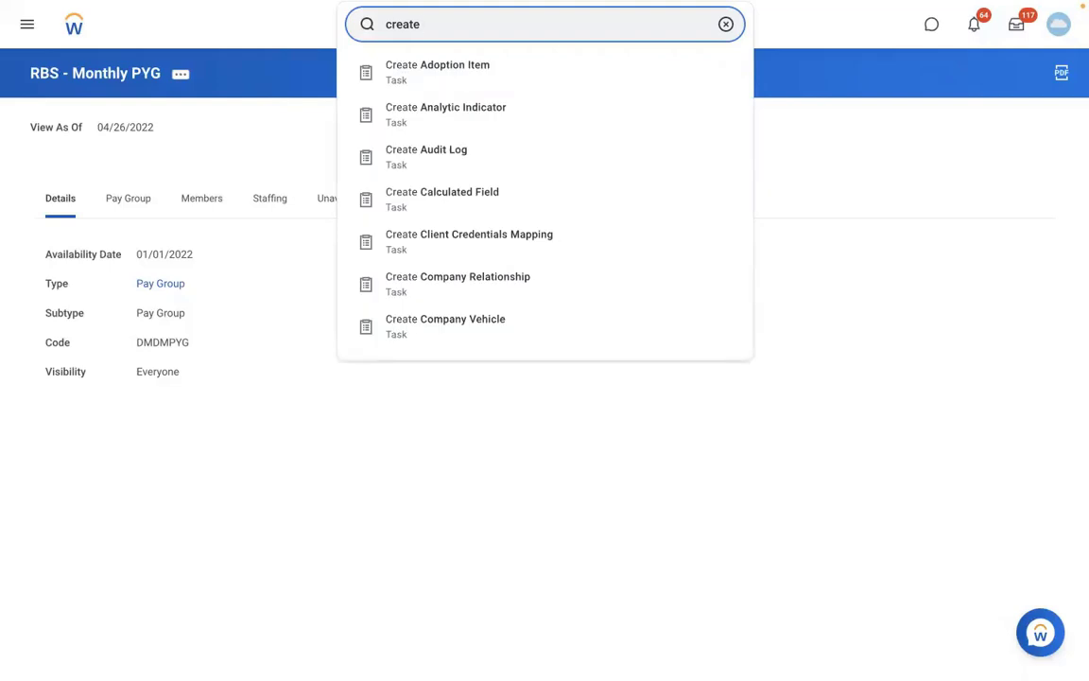
key("BackSpace")
key("BackSpace")
key("BackSpace")
key("BackSpace")
key("BackSpace")
key("BackSpace")
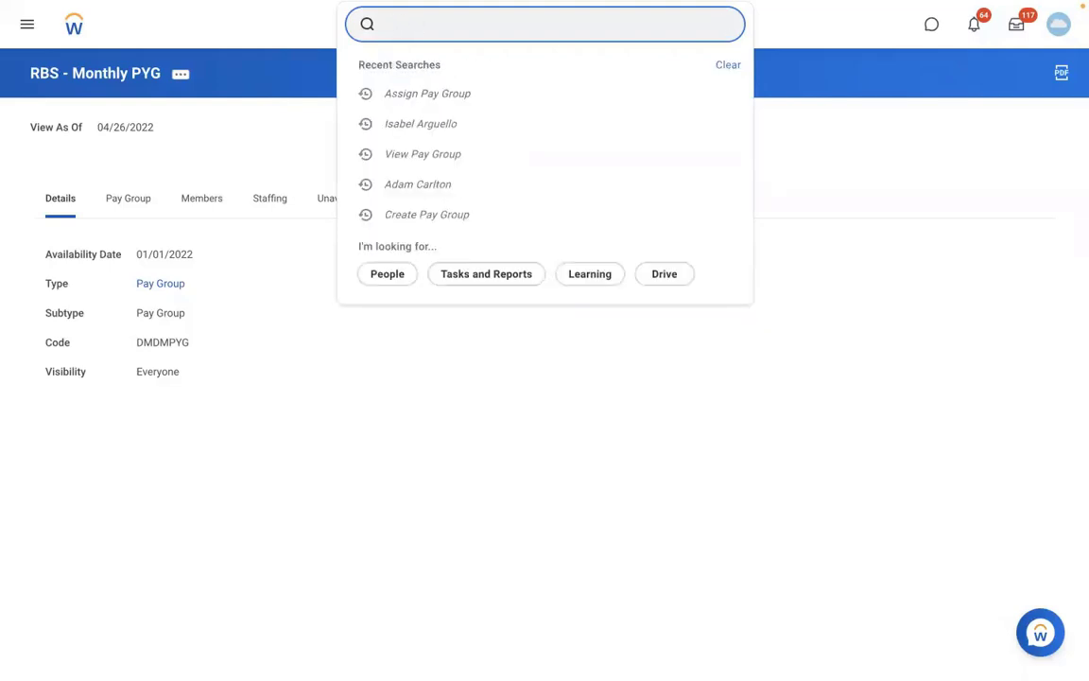
type("create")
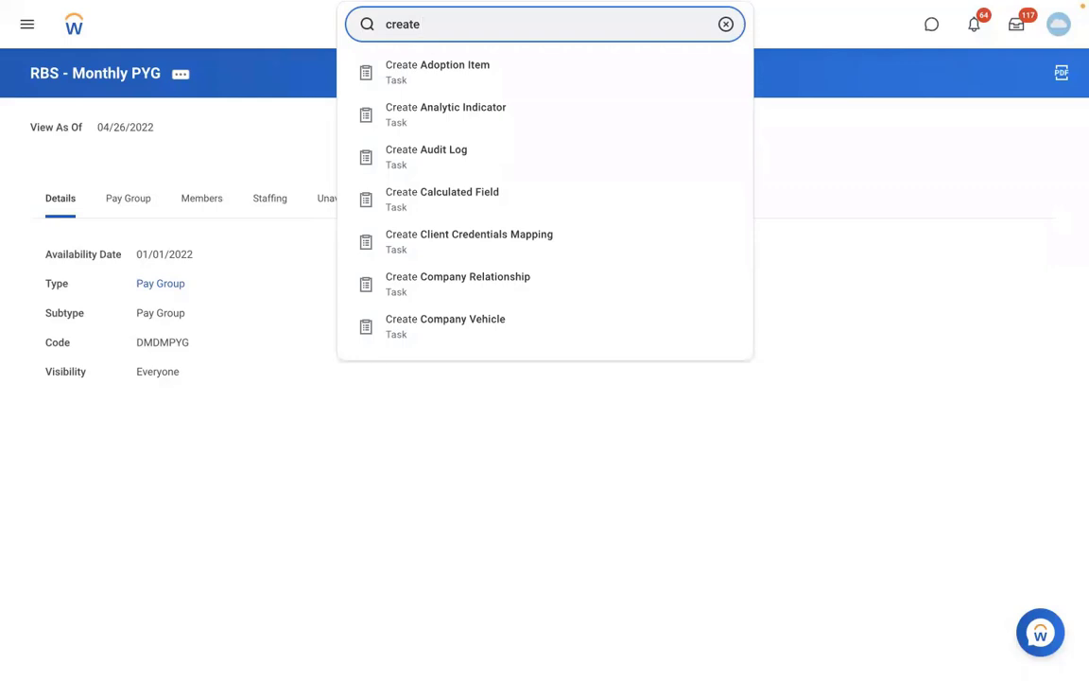
type("sup org:")
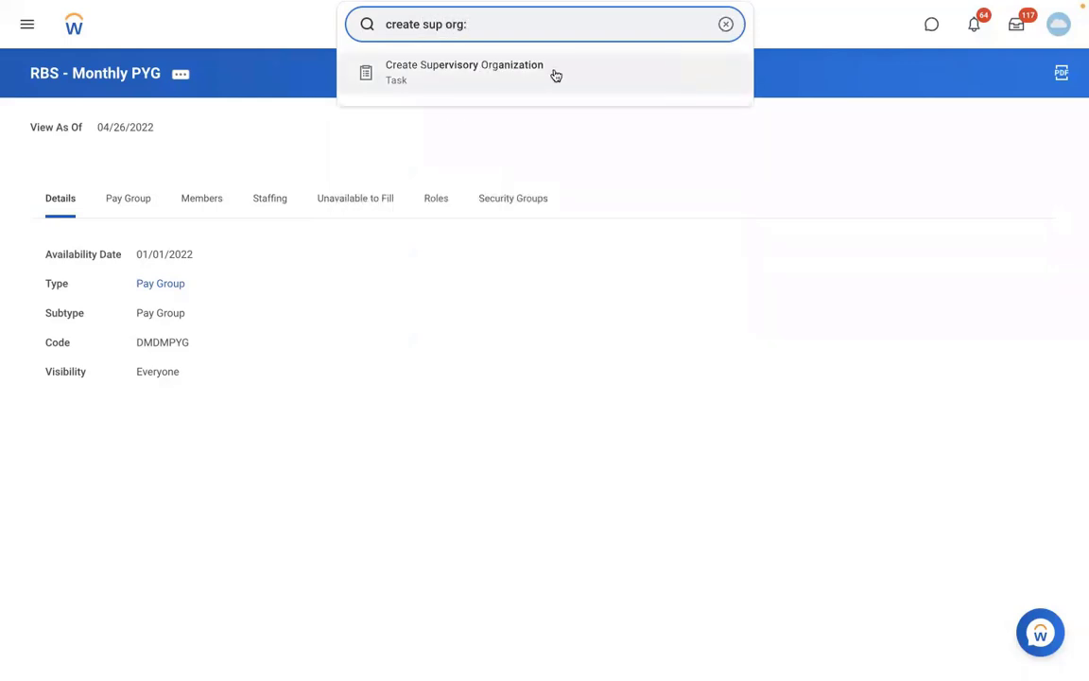
left_click(548, 73)
Create a new reorganization 'RMS - Reorganization' dated 01/01/2022 and confirm it
left_click(454, 188)
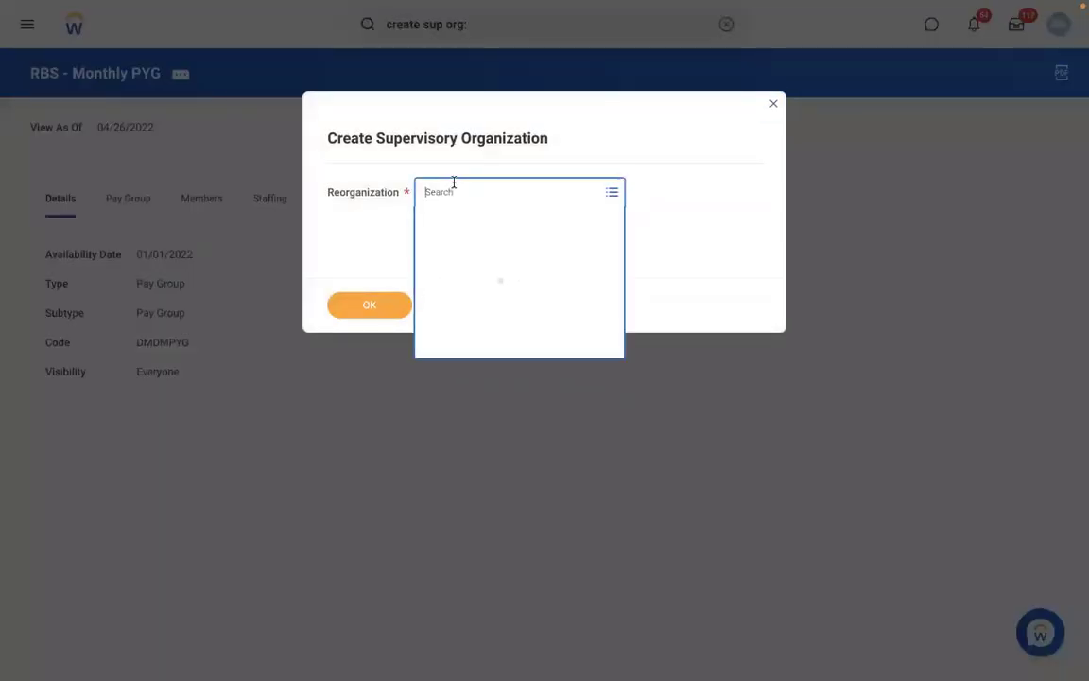
left_click(452, 314)
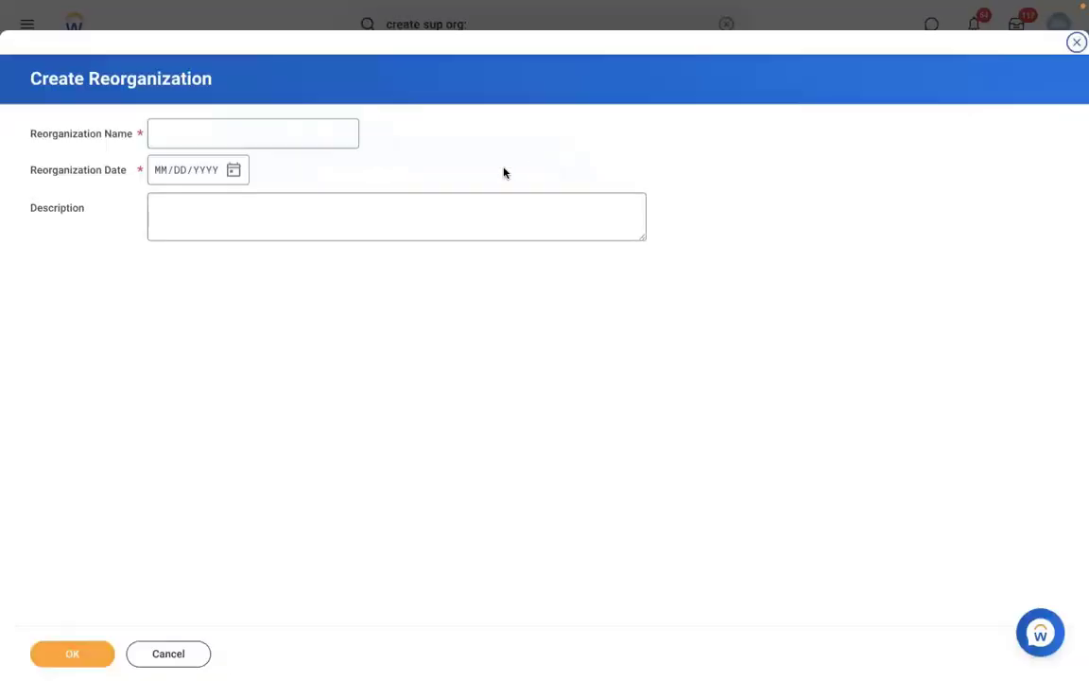
left_click(185, 131)
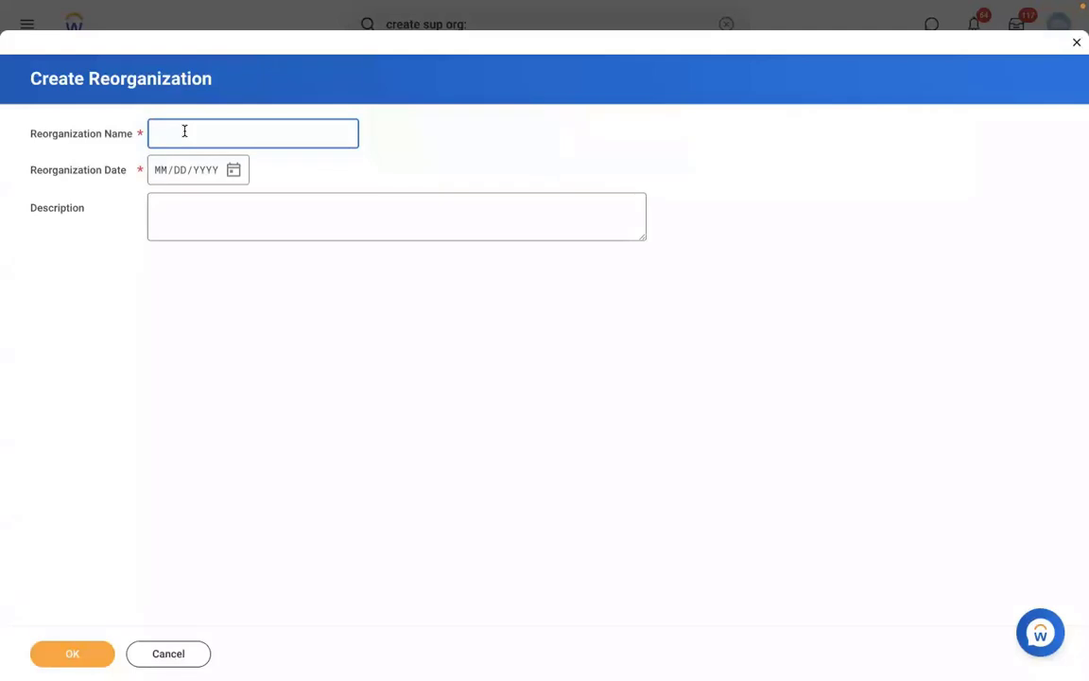
type("RMS - Reorganization")
left_click(159, 178)
type("0101202")
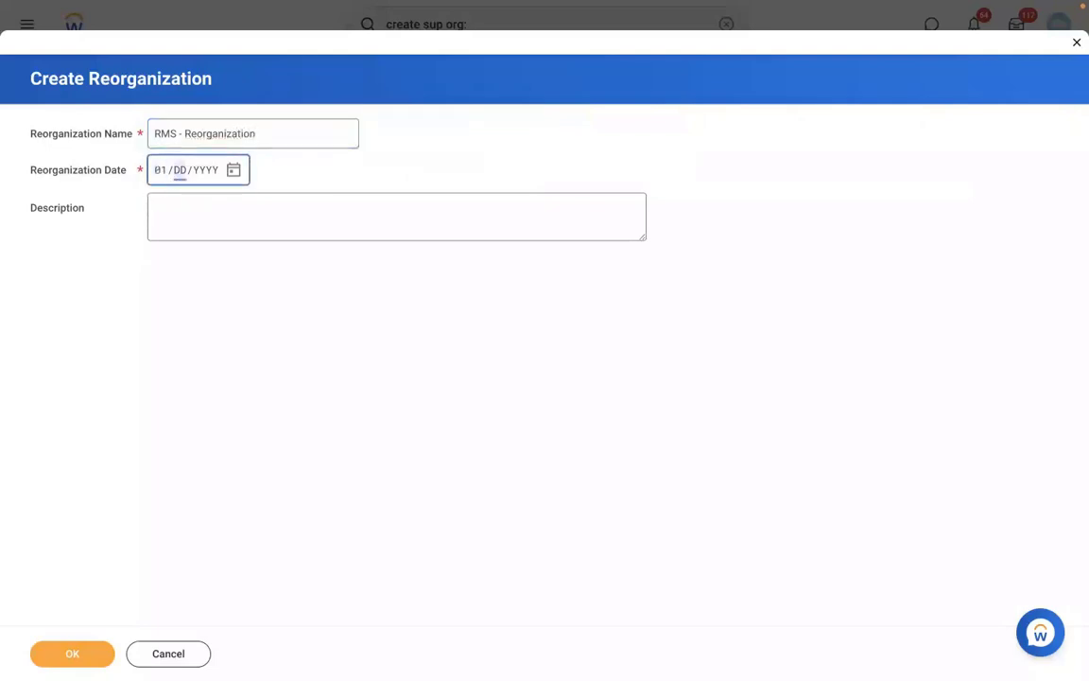
left_click(60, 653)
left_click(355, 302)
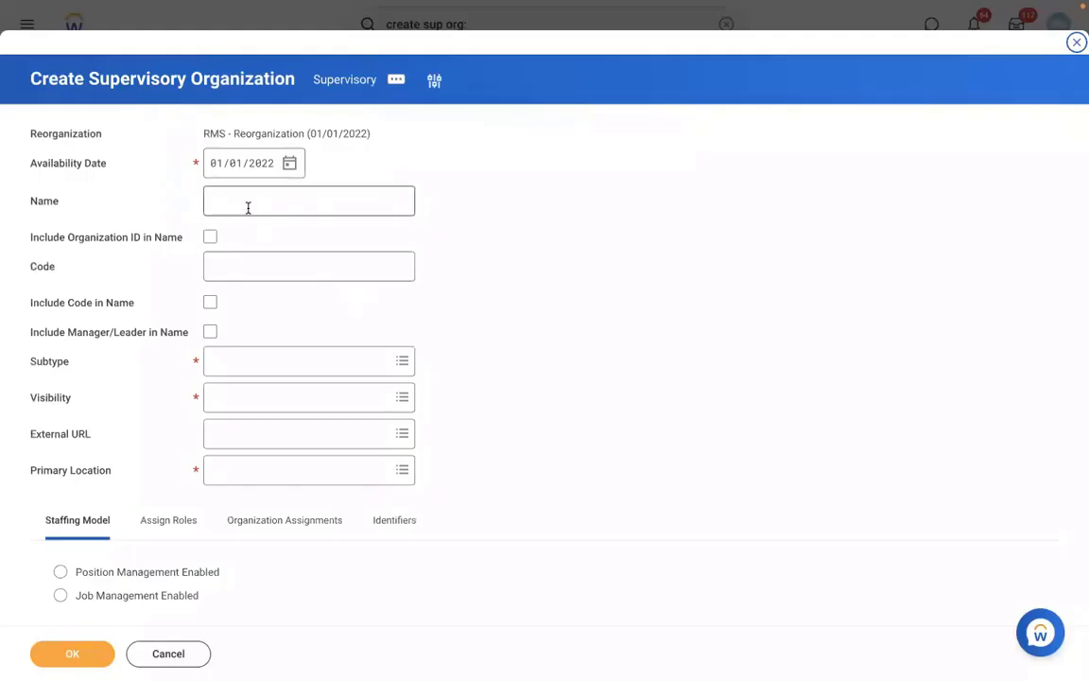
left_click(248, 207)
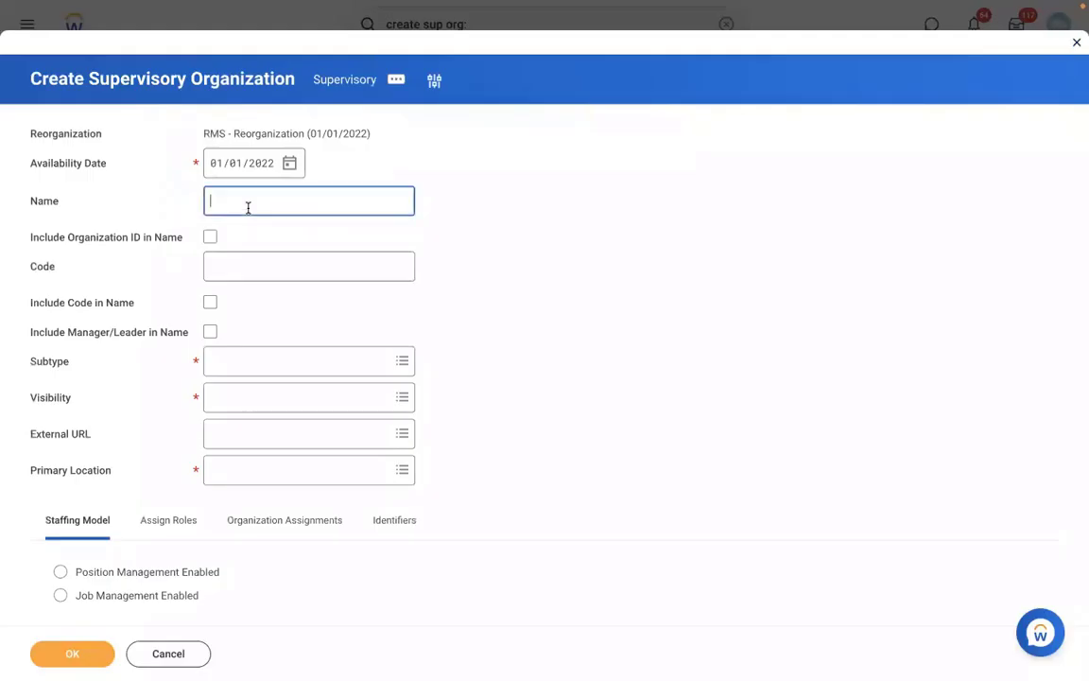
Name the organization 'RMS - Manufacturing' with code RMS 001, include manager, subtype Division
type("RMS - Manufacturing")
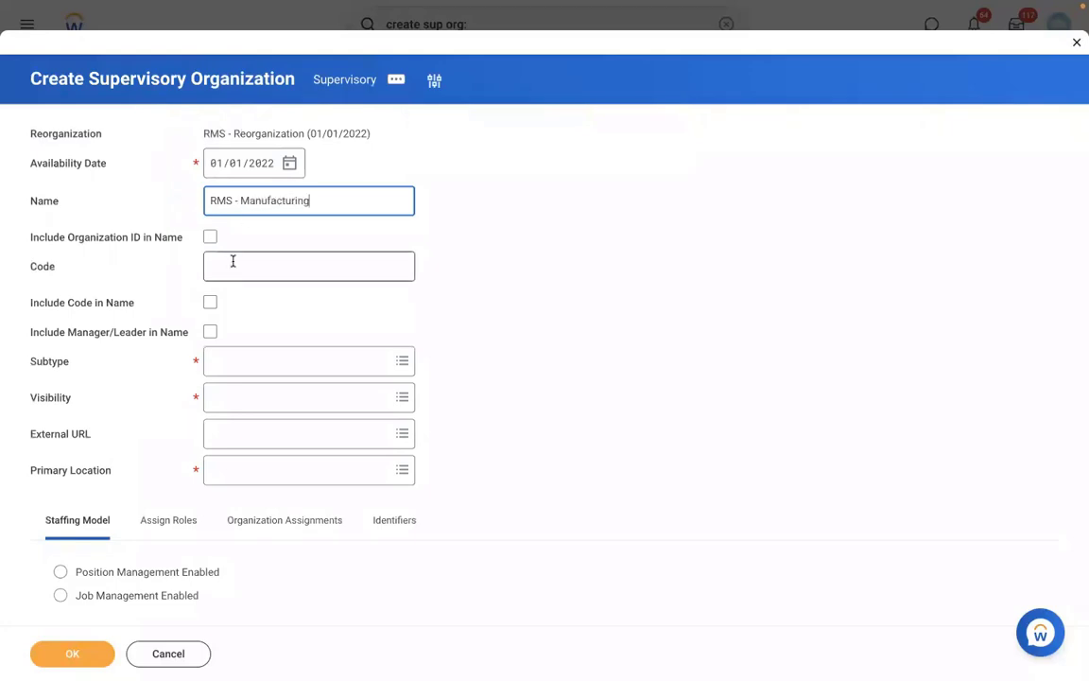
left_click(232, 261)
type("RMS")
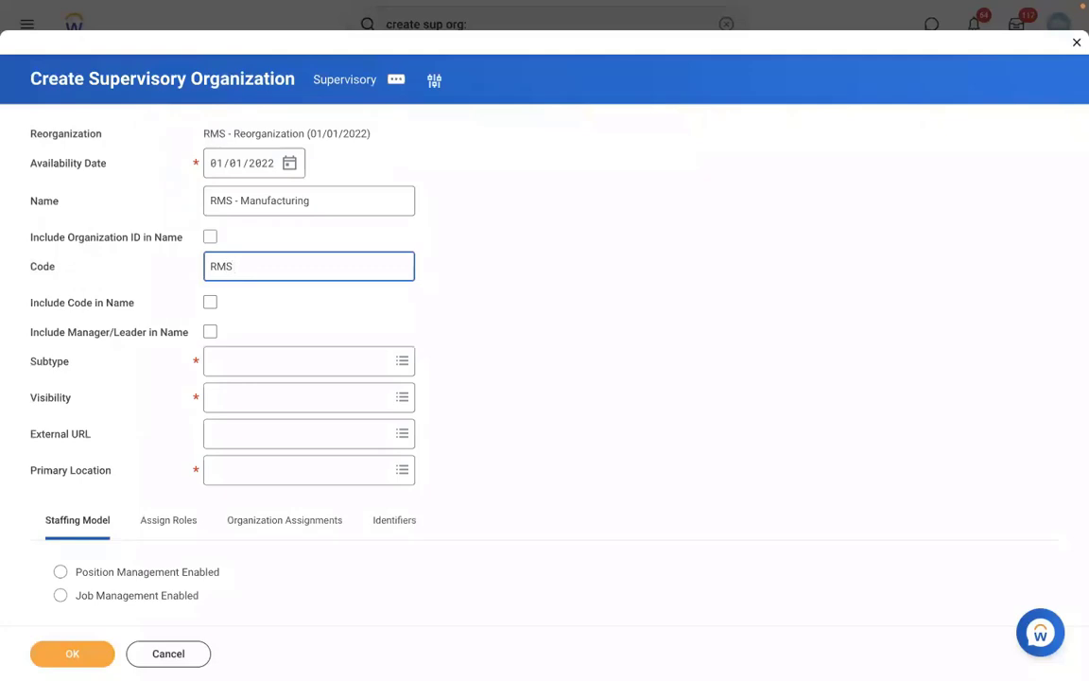
type(" 001")
left_click(210, 332)
left_click(270, 371)
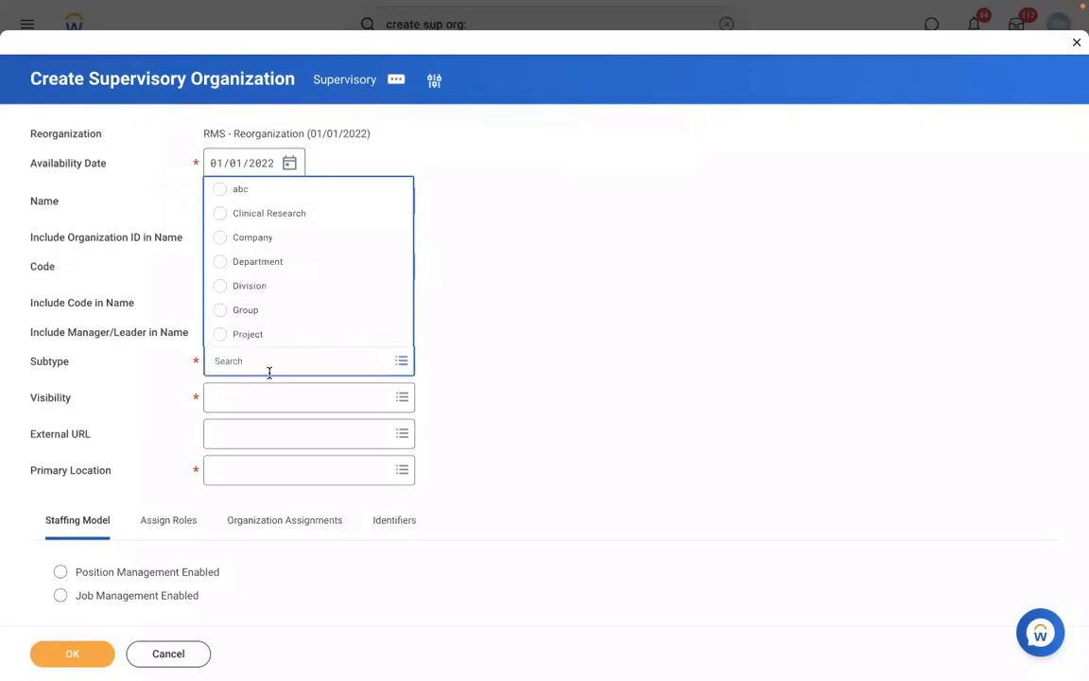
left_click(241, 288)
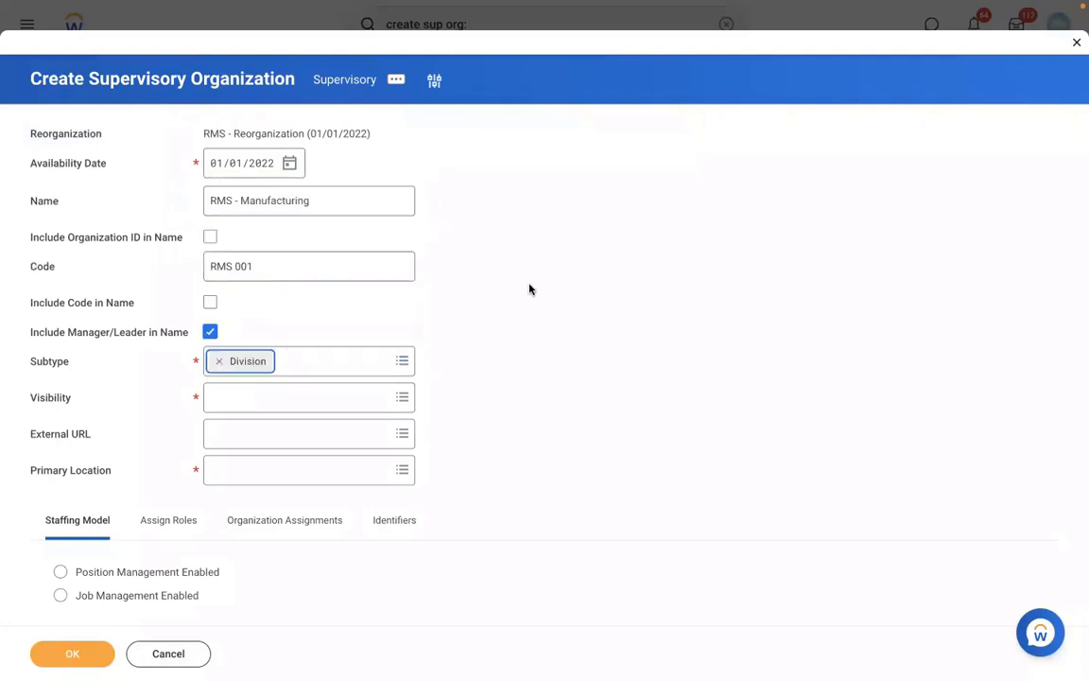
Set visibility to Everyone, location New York, Position Management staffing, and submit
left_click(221, 408)
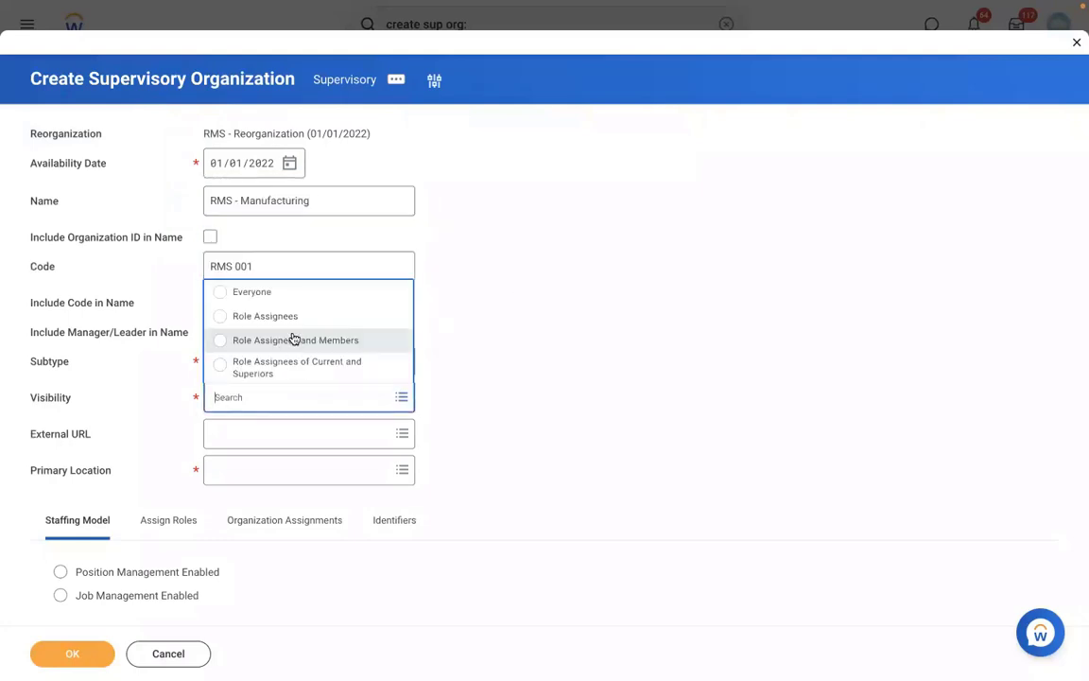
left_click(242, 293)
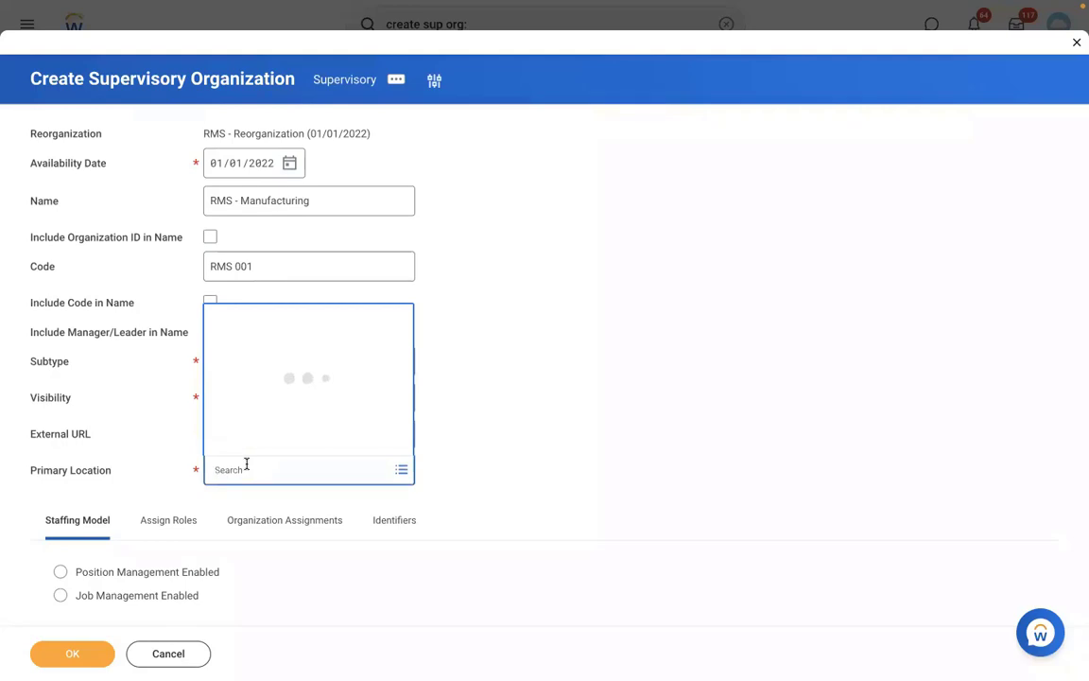
type("NEW YORK")
key("Return")
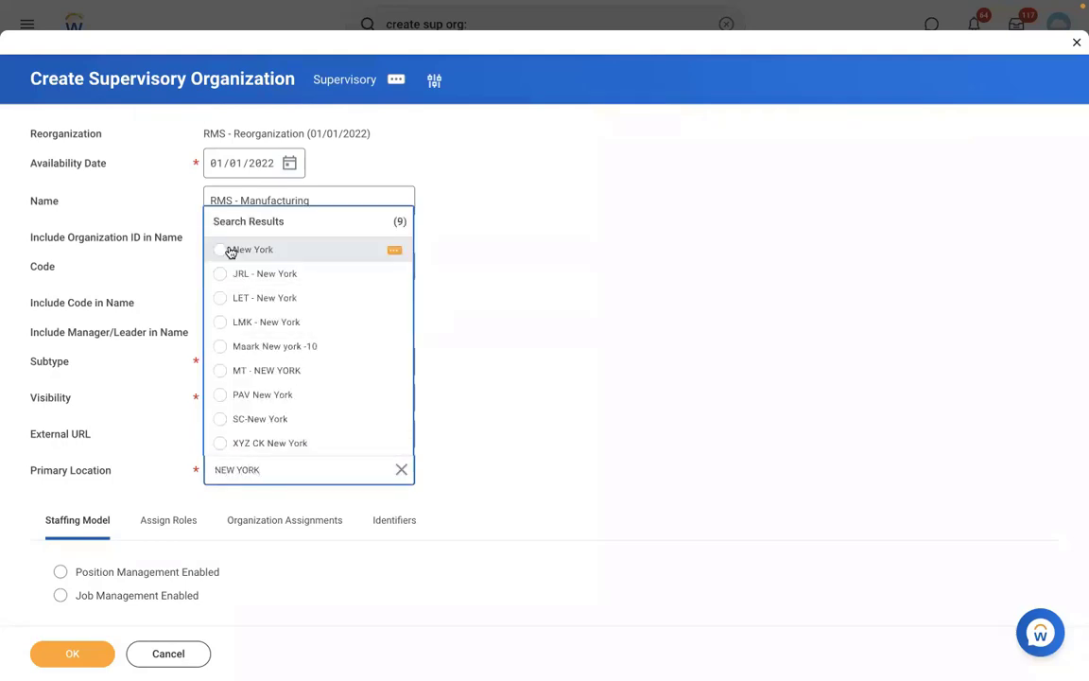
left_click(230, 250)
left_click(104, 574)
left_click(72, 652)
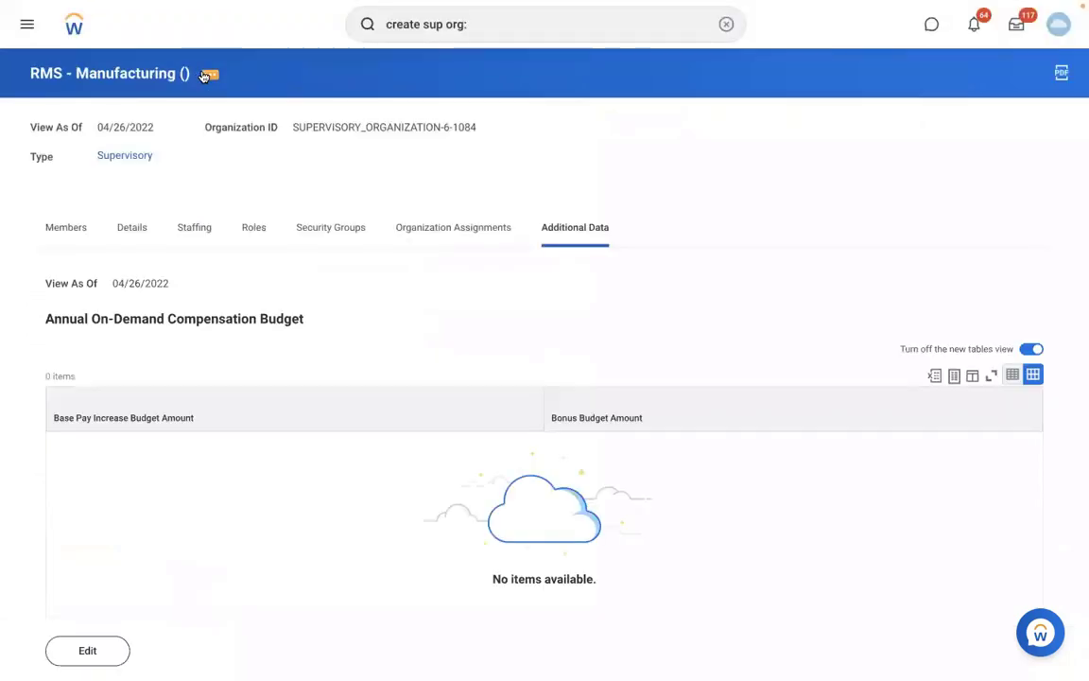
Create a Create Position business process definition for RMS - Manufacturing and confirm it
left_click(203, 75)
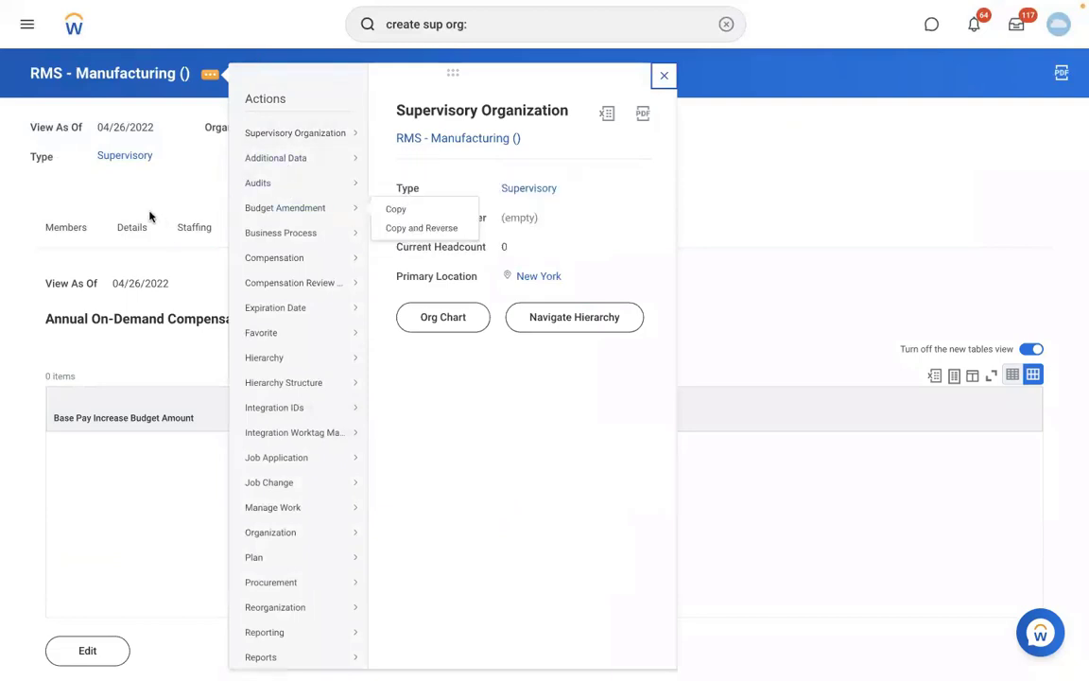
mouse_move(312, 235)
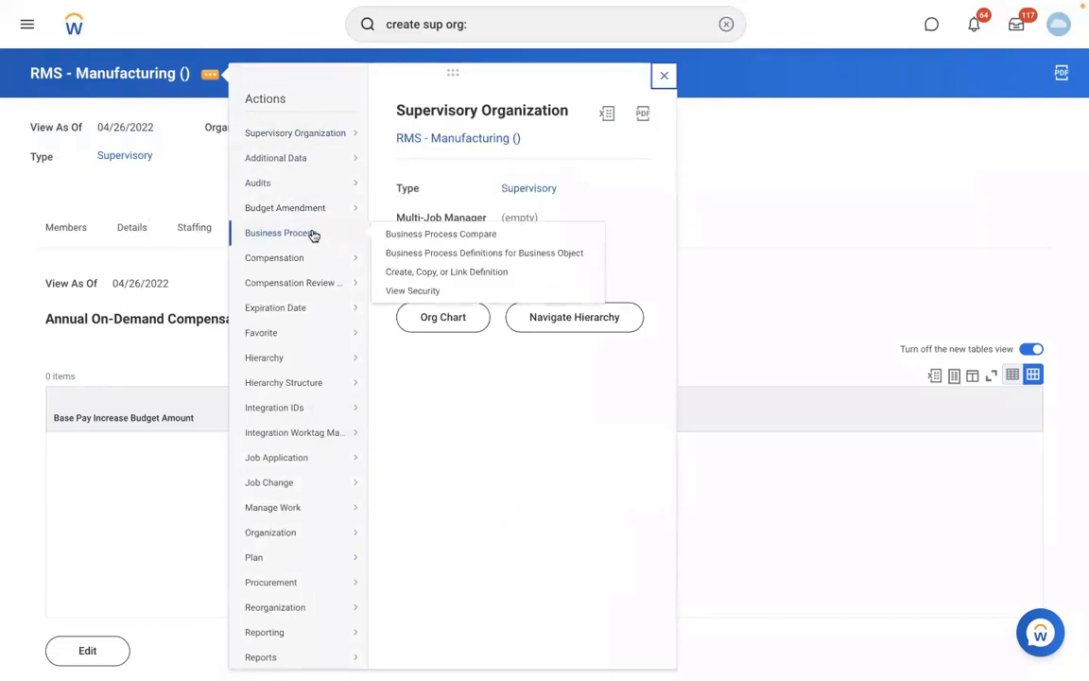
left_click(417, 274)
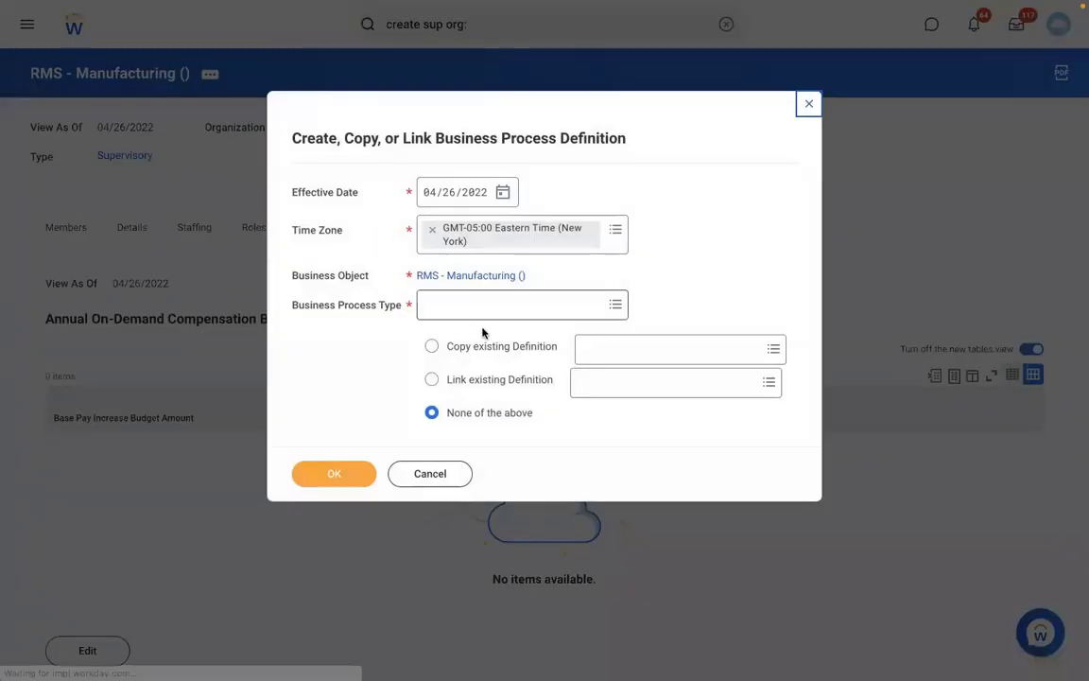
left_click(455, 311)
type("CREAT")
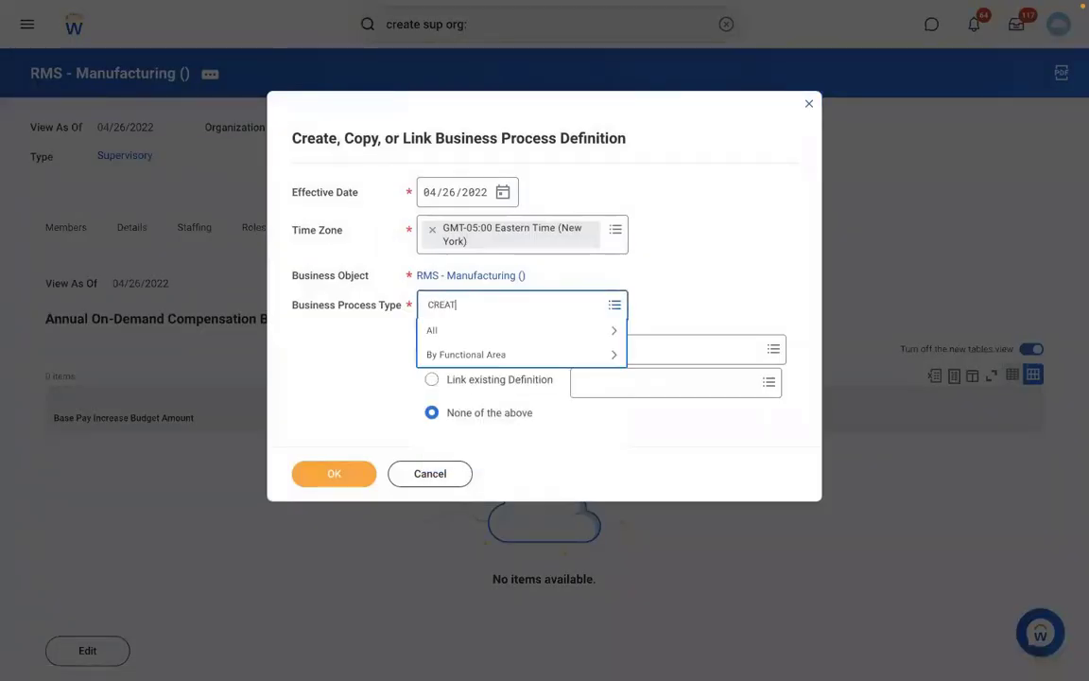
type("E POSITION")
key("Return")
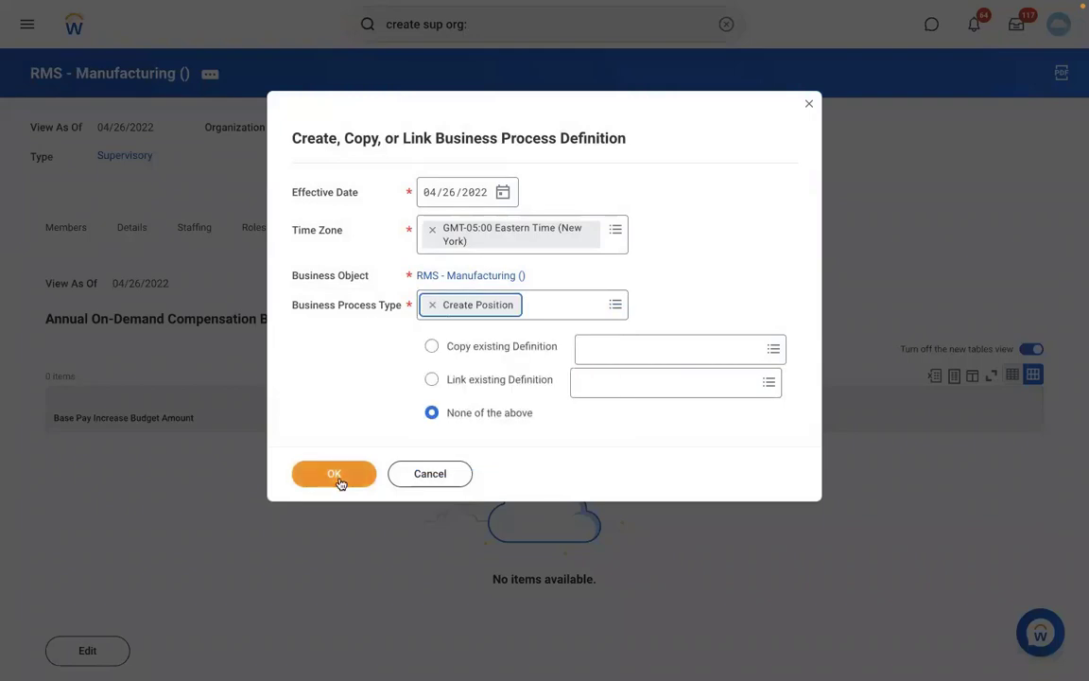
left_click(339, 478)
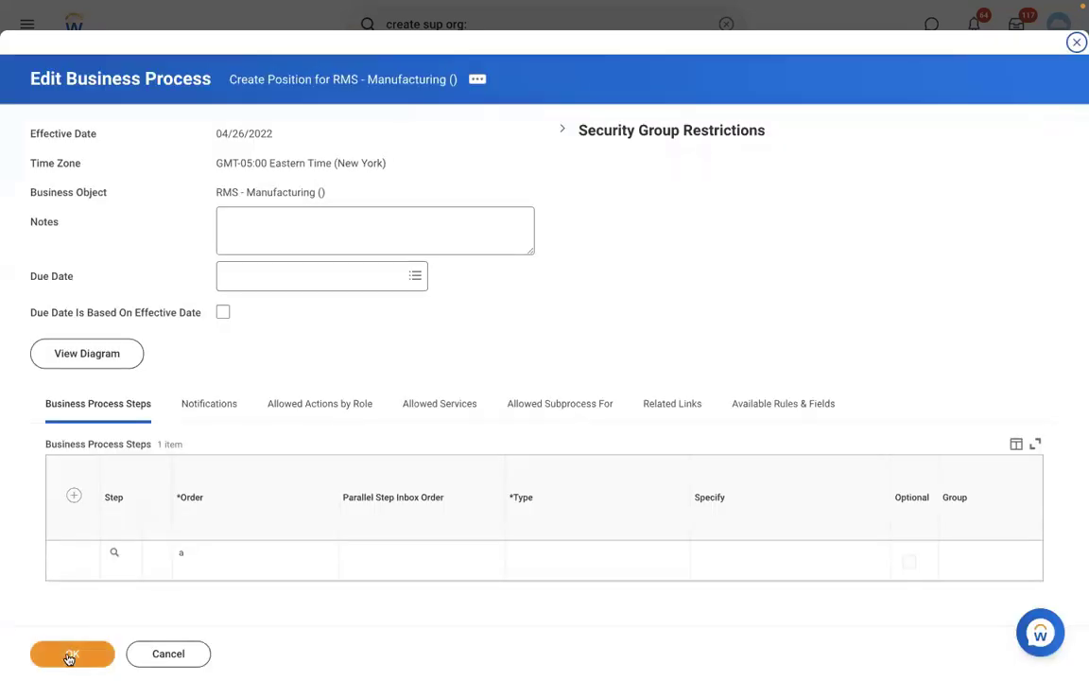
left_click(72, 652)
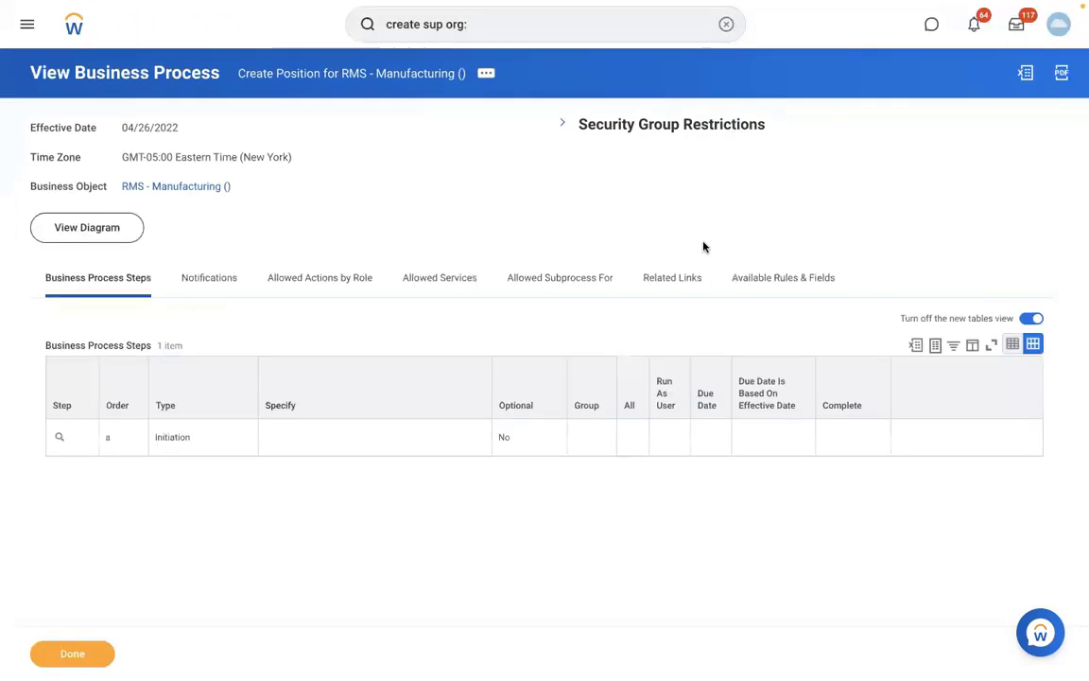
Return to RMS - Manufacturing and view its Staffing tab showing Position Management
left_click(175, 186)
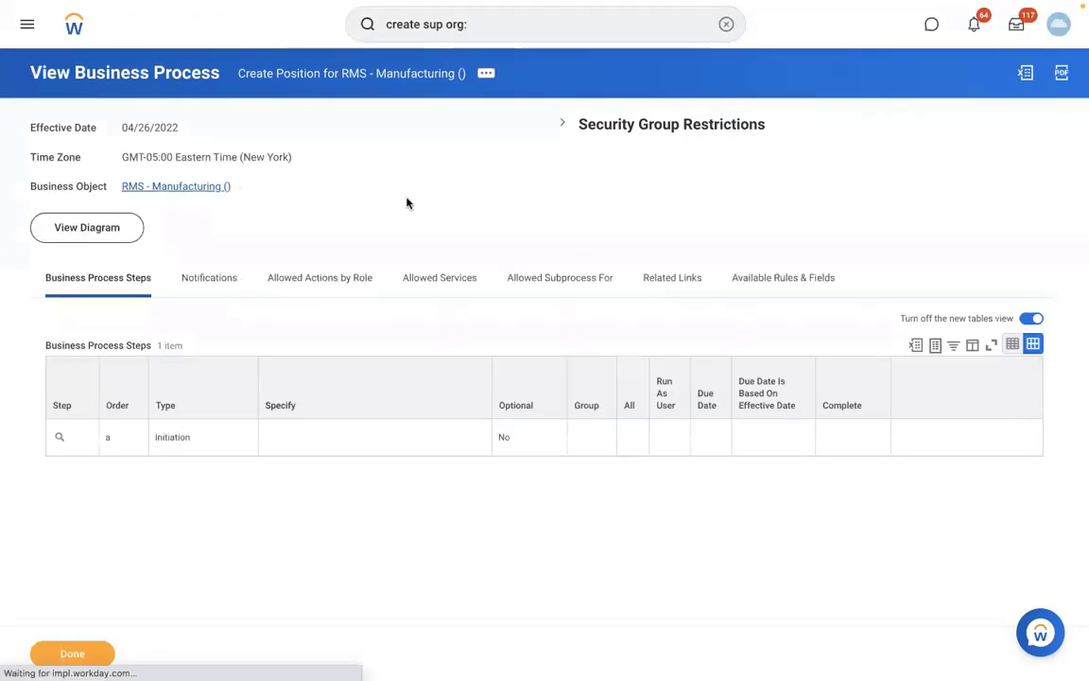
left_click(206, 226)
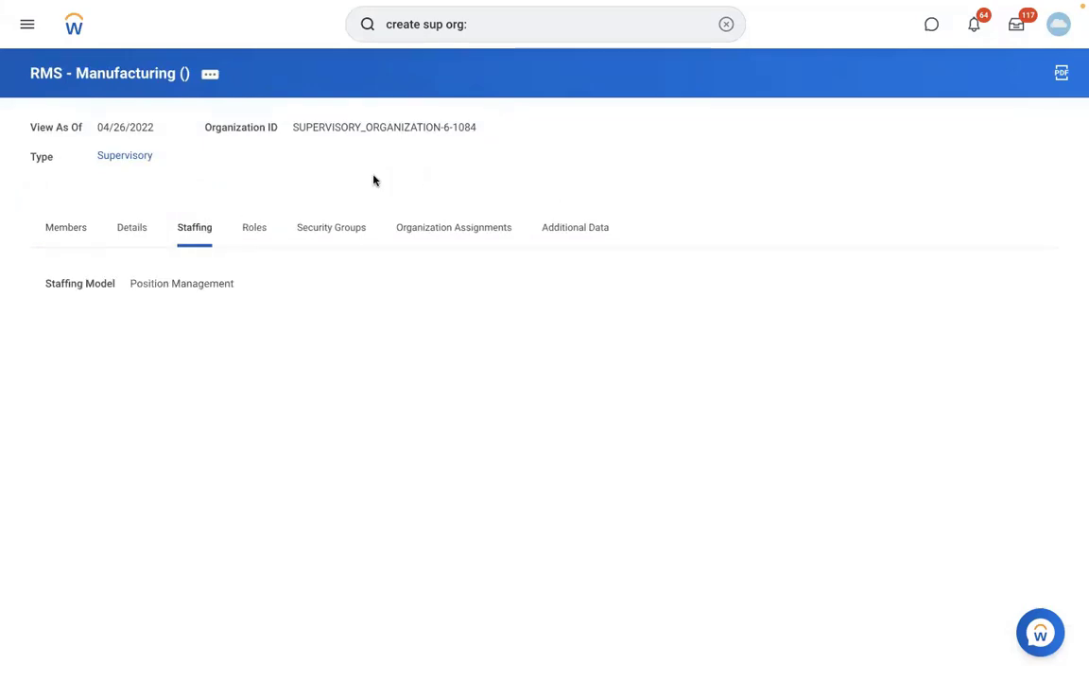
triple_click(298, 183)
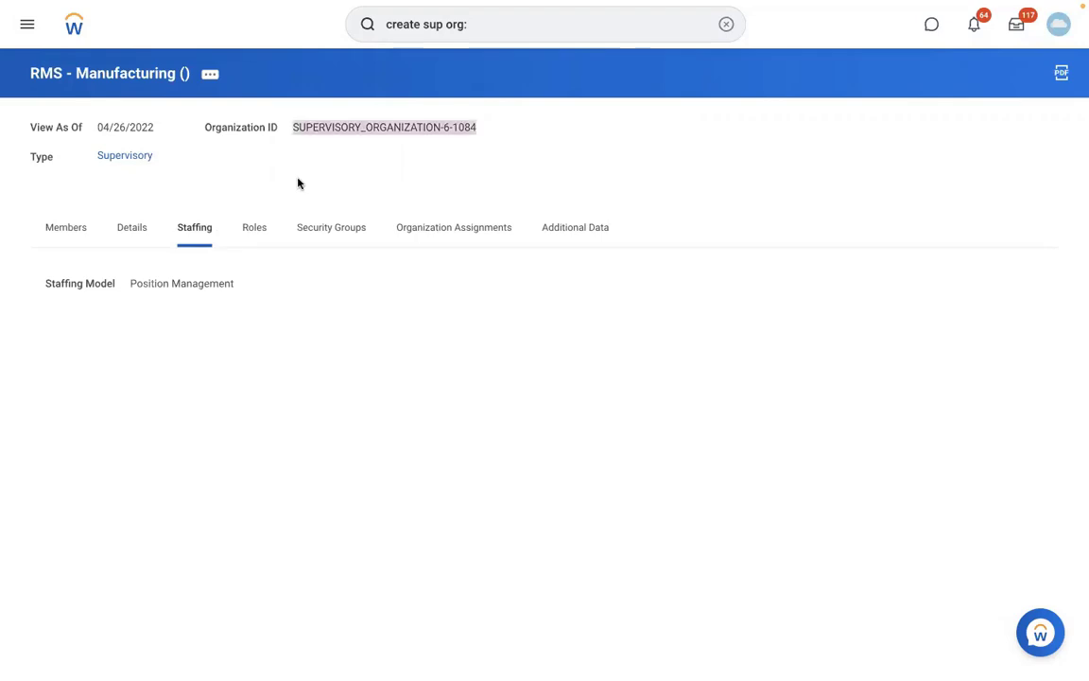
left_click(298, 183)
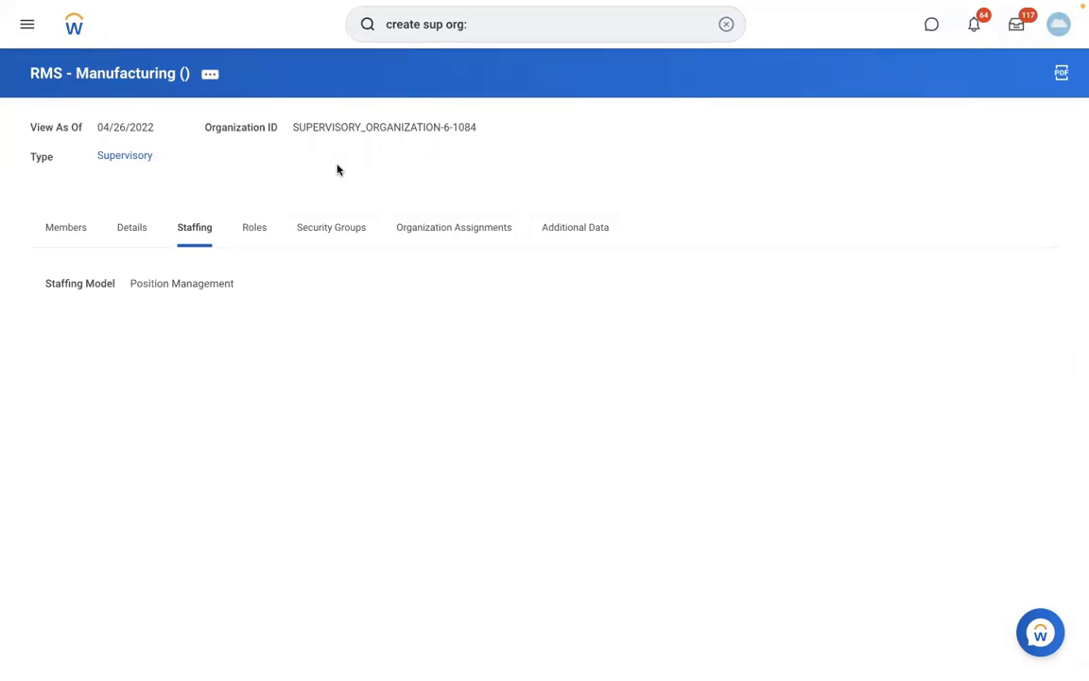
Open Create Pay Group Automatic Assignment Rule and enter the description 'RBS - PYG Automatic Assignment rule'
left_click(726, 25)
type("C")
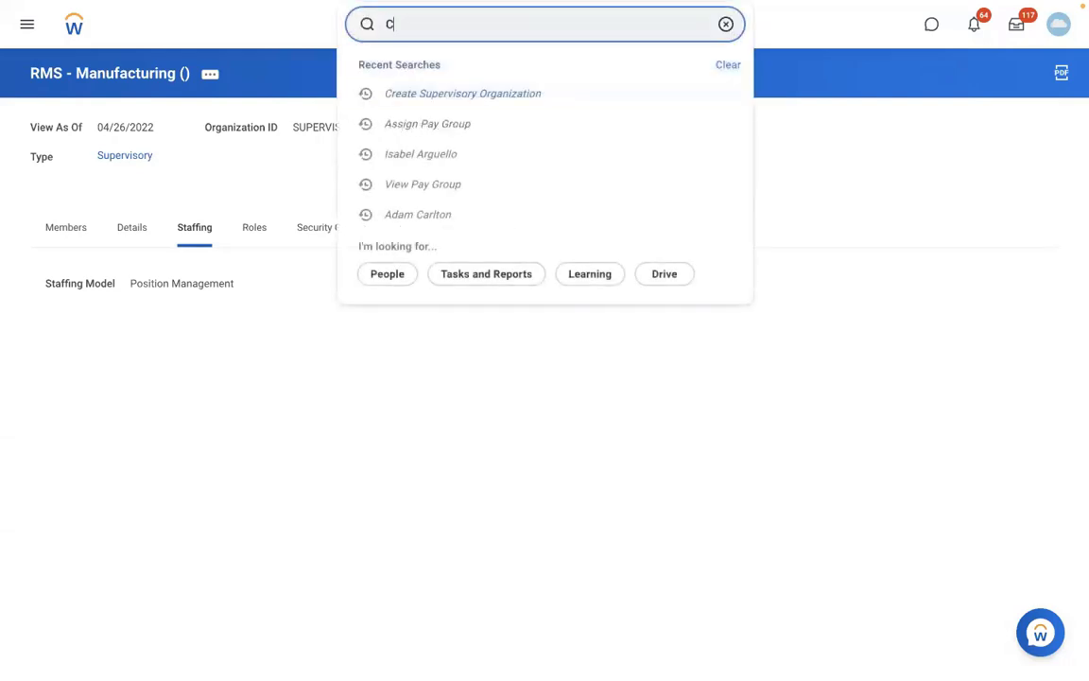
type("REATE PAY GROUP AUTO ")
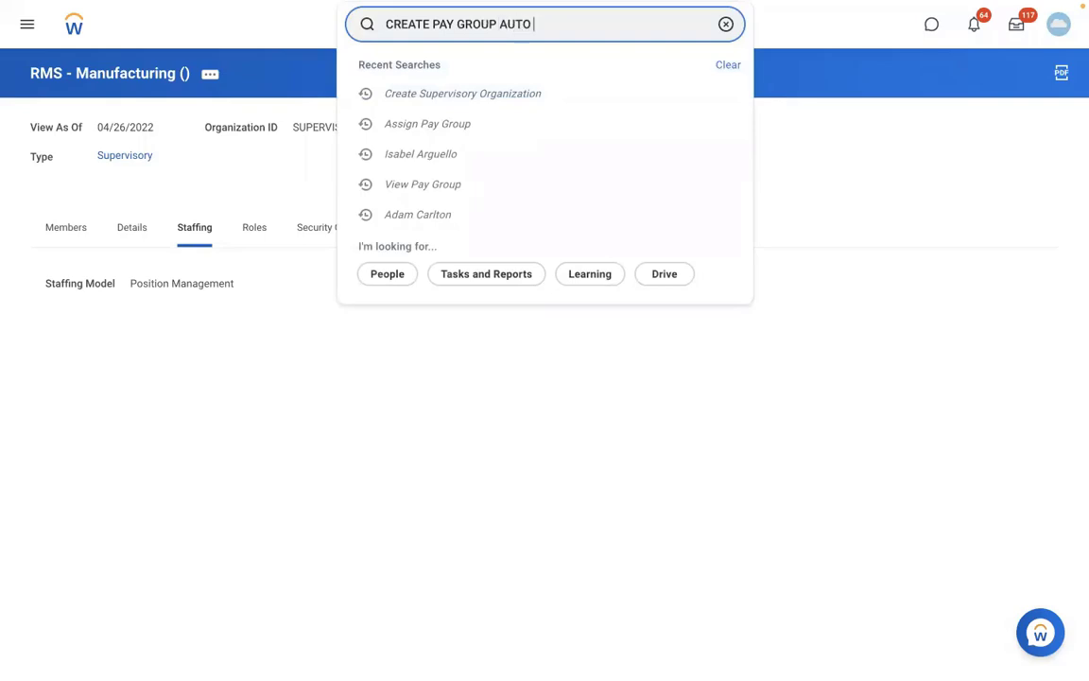
type("RULE")
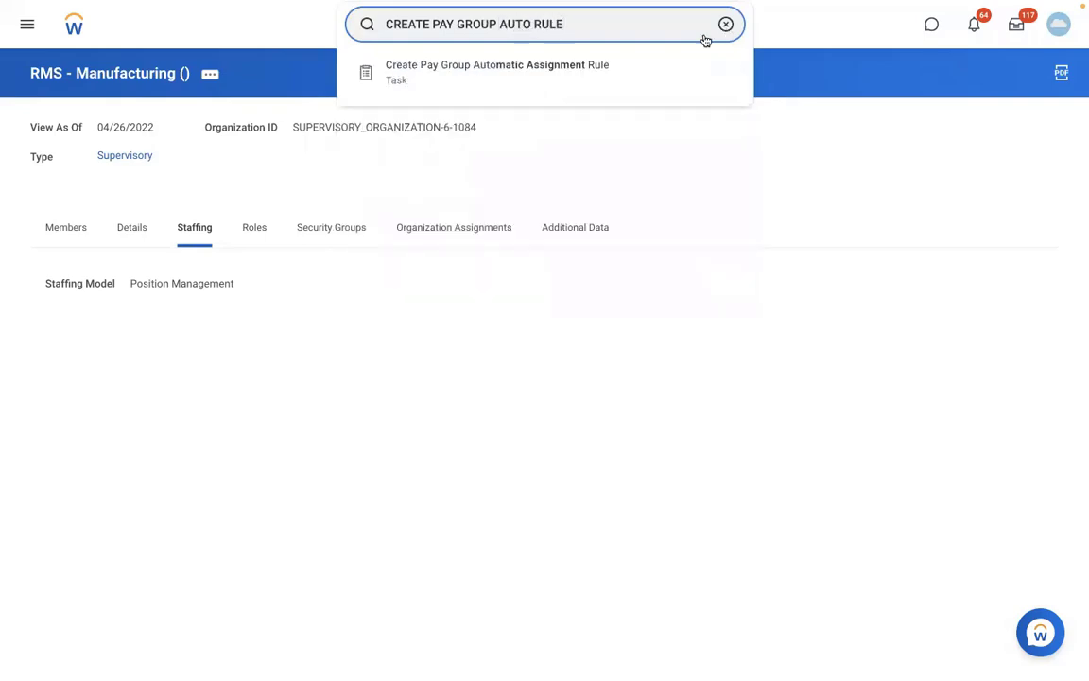
left_click(577, 66)
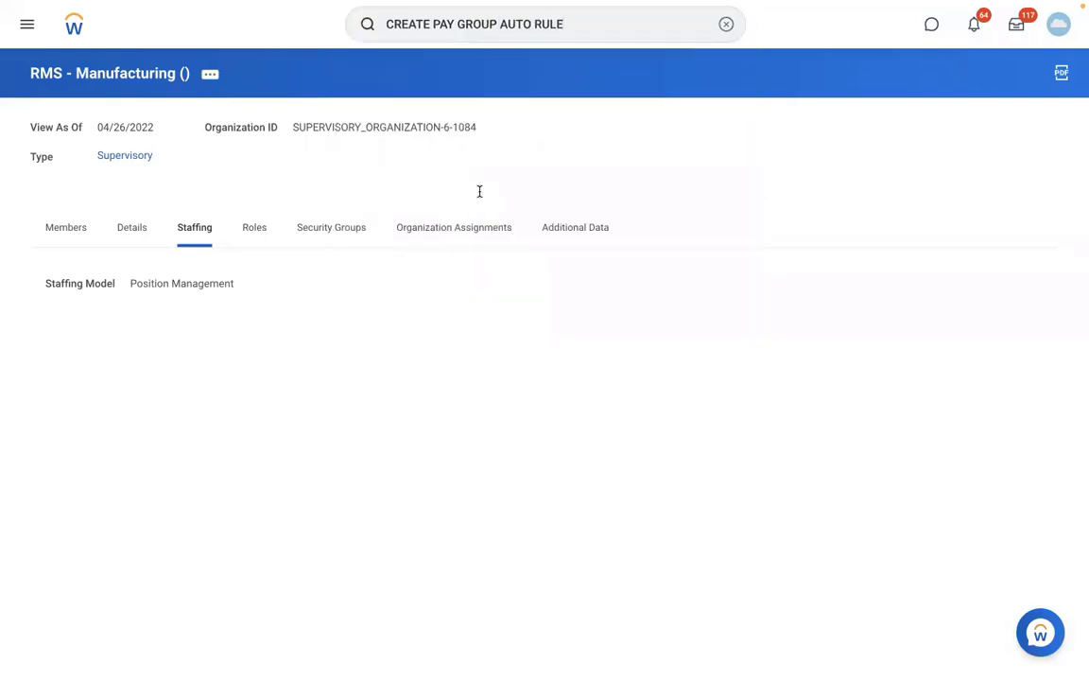
left_click(240, 139)
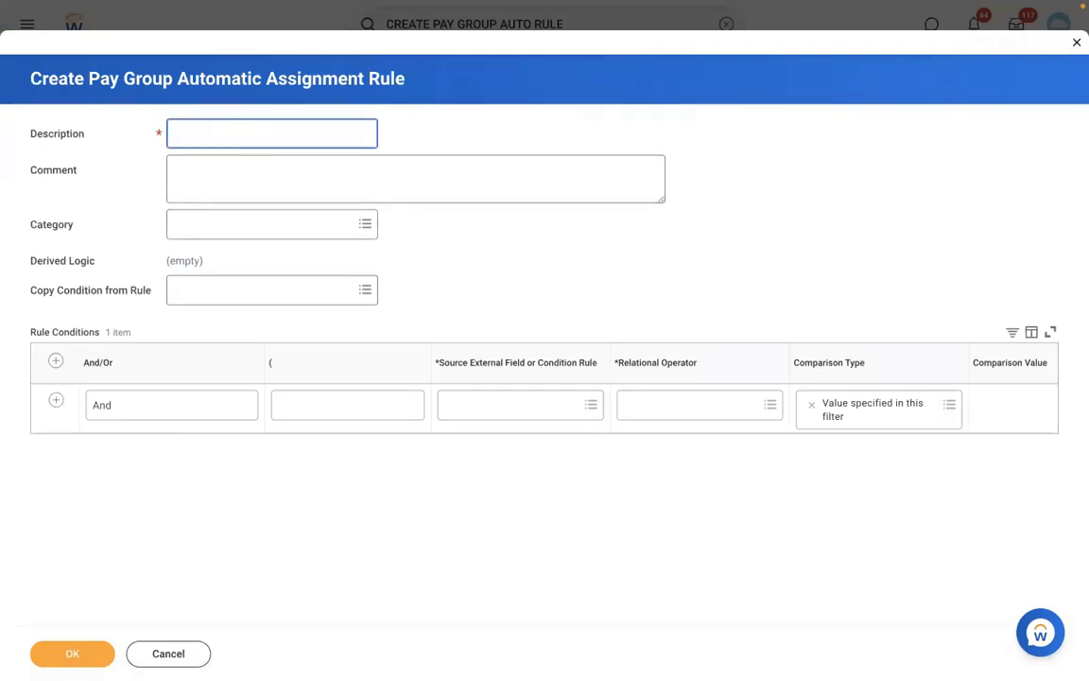
type("RBS")
type("- PYG Automatic A")
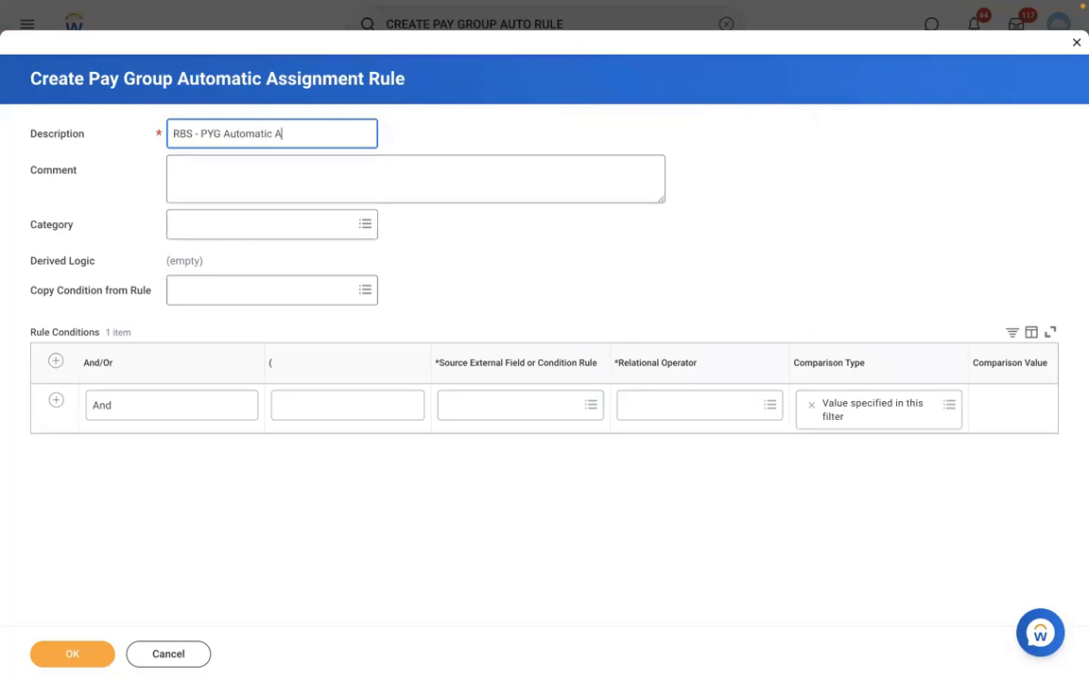
type("ssignment rule")
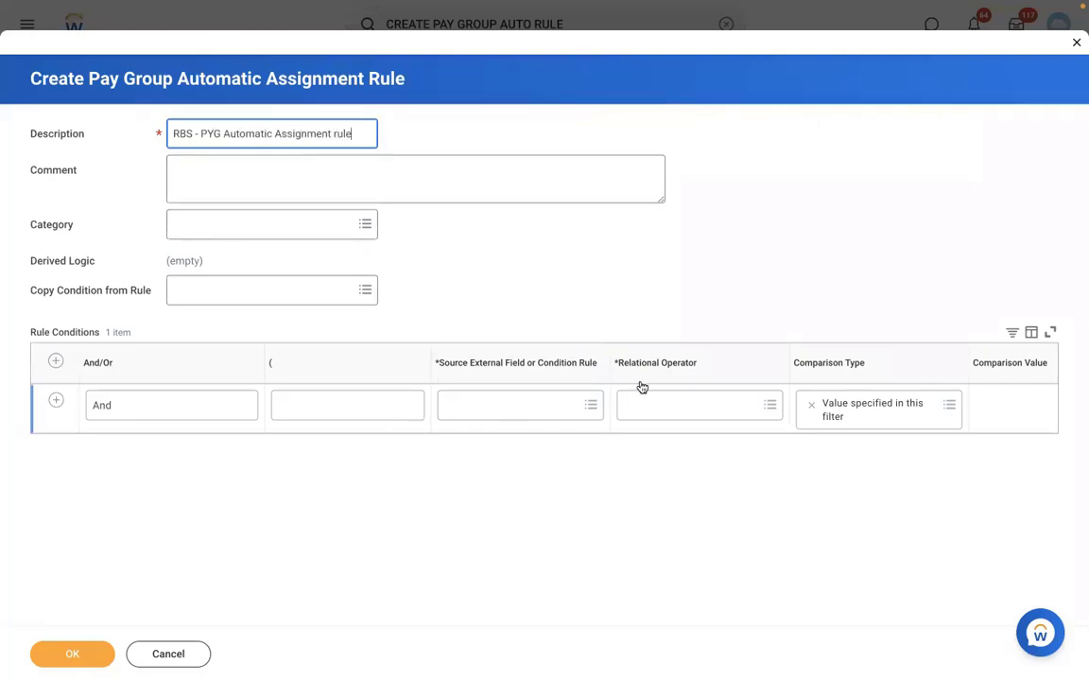
Add a second condition row and set the first condition's source to Supervisory Organization for Worker
left_click(474, 408)
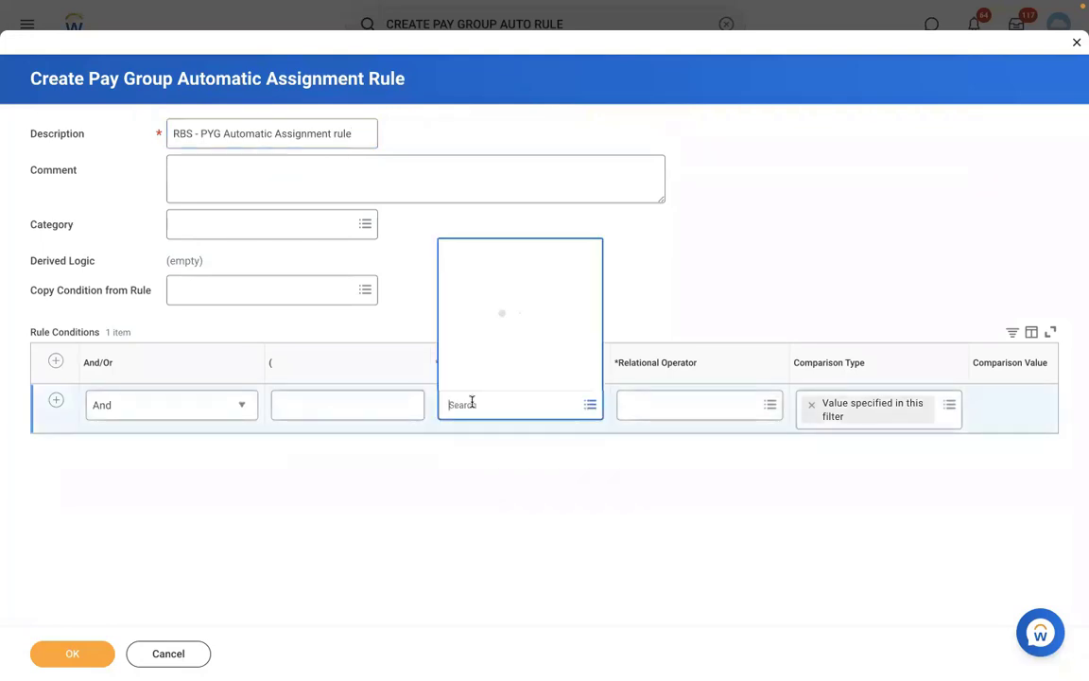
left_click(706, 250)
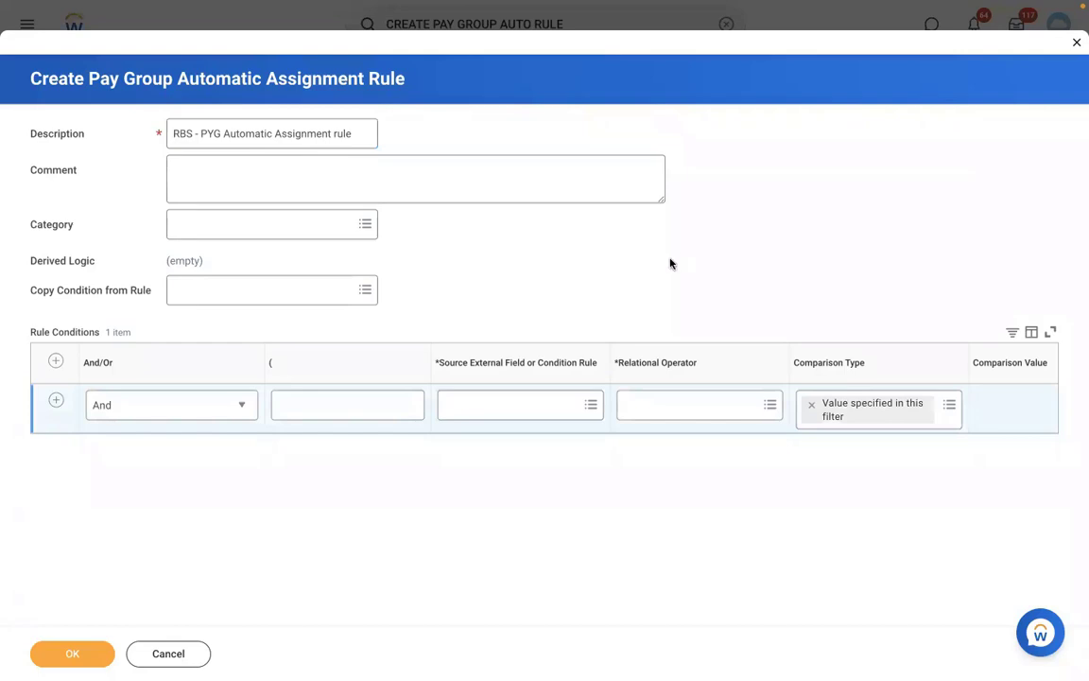
left_click(57, 404)
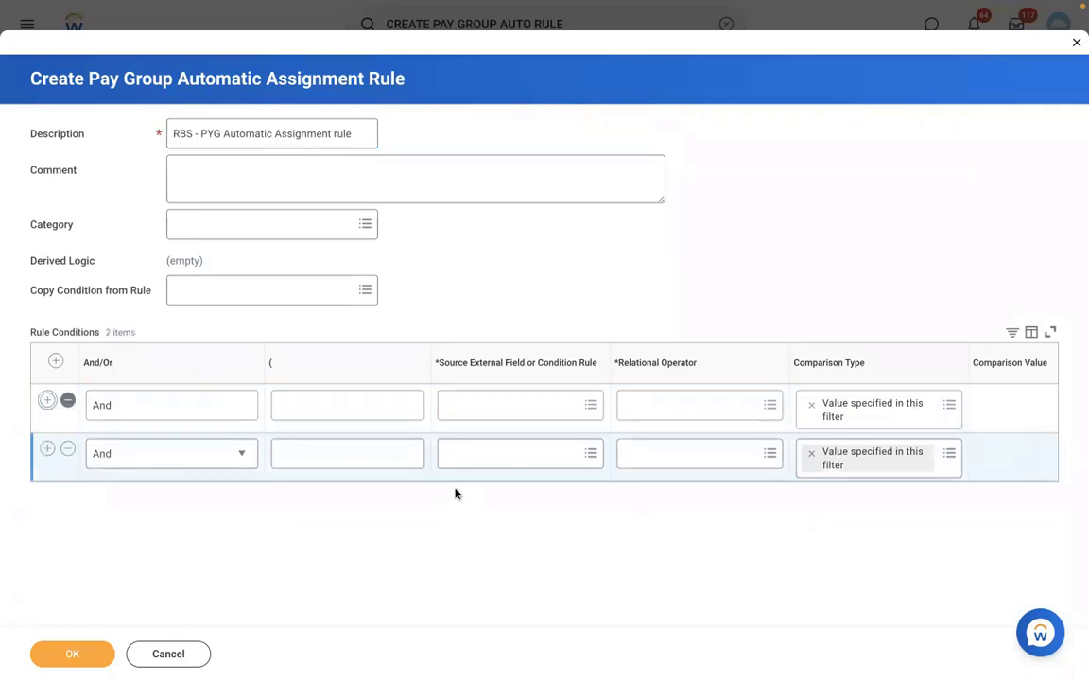
left_click(475, 403)
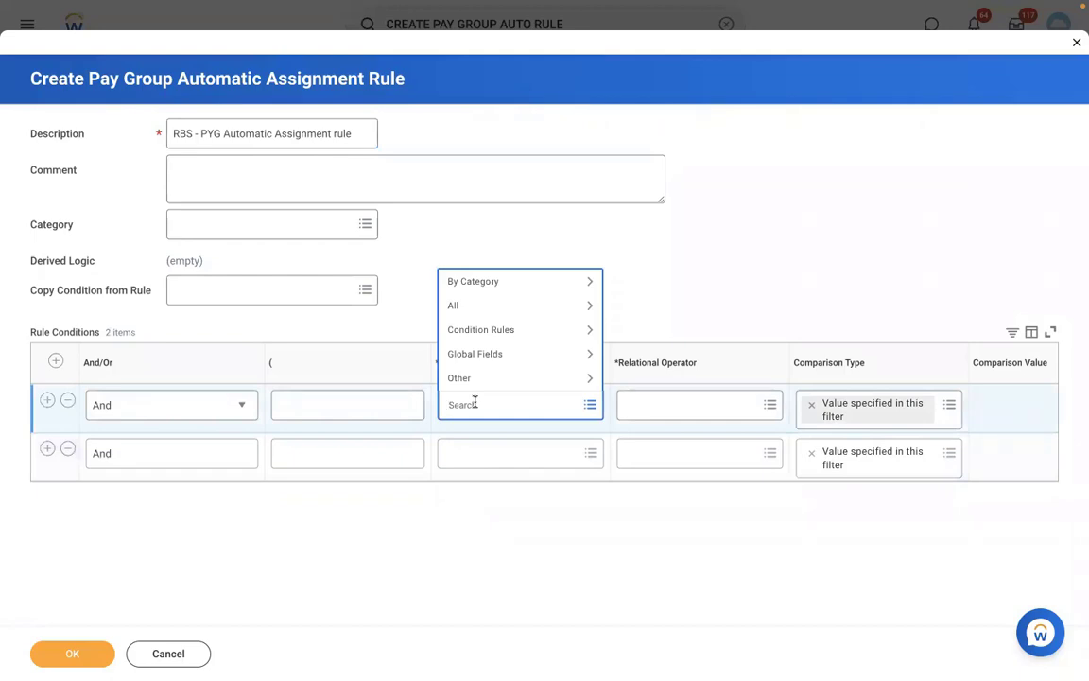
type("supervisory org")
key("Return")
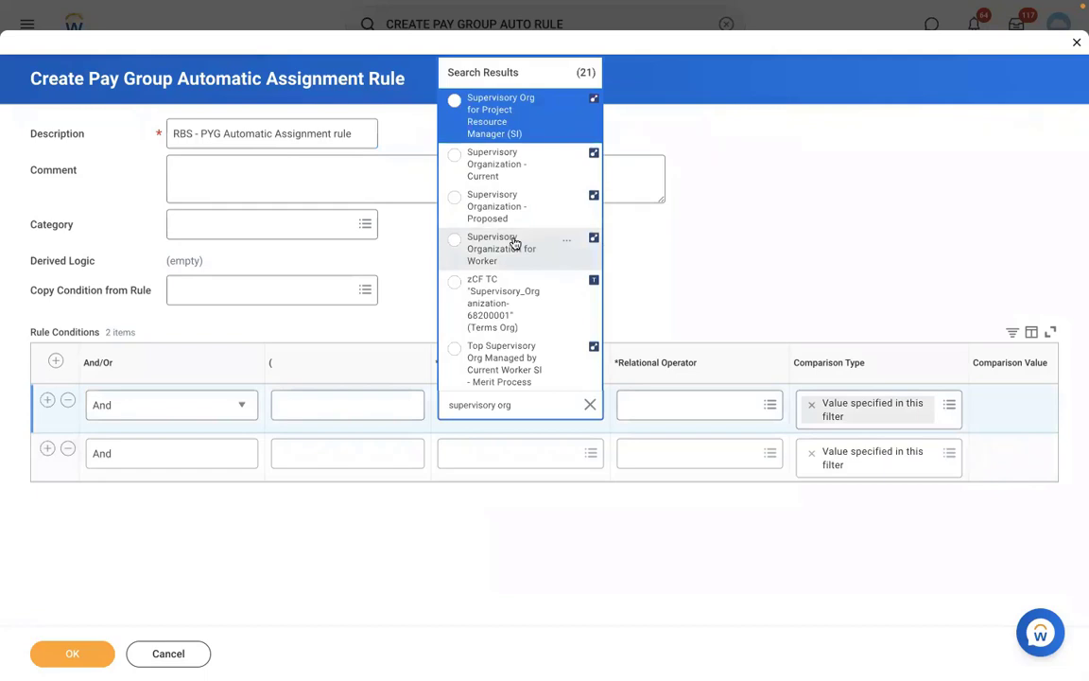
left_click(513, 244)
Make the first condition 'in the selection list' RMS - Manufacturing ()
left_click(685, 403)
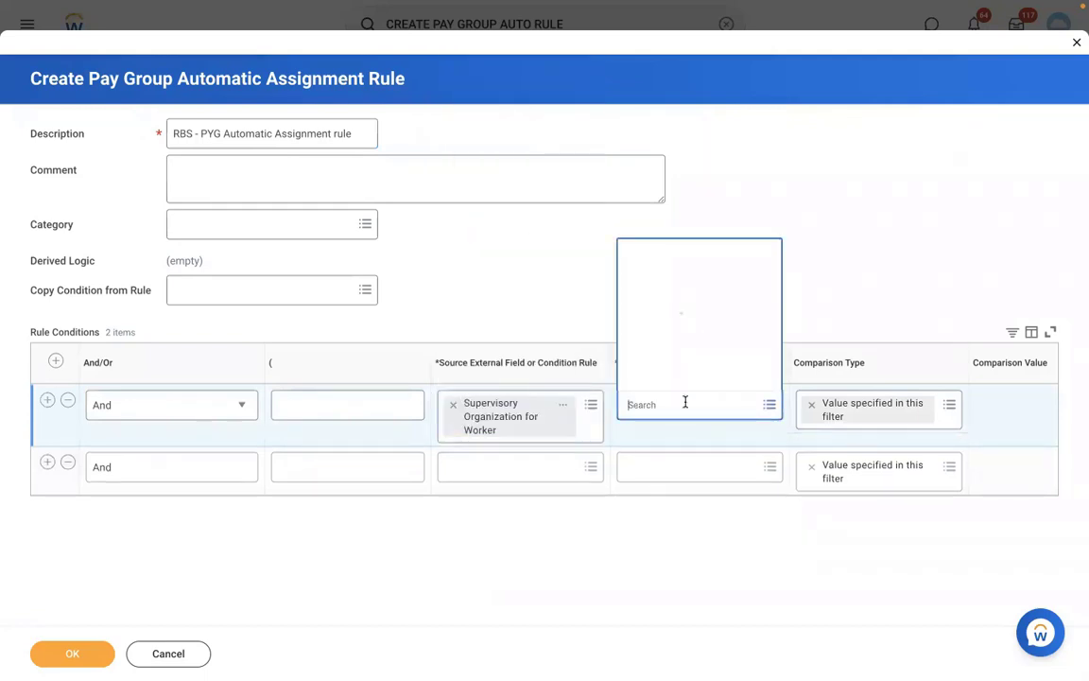
left_click(667, 362)
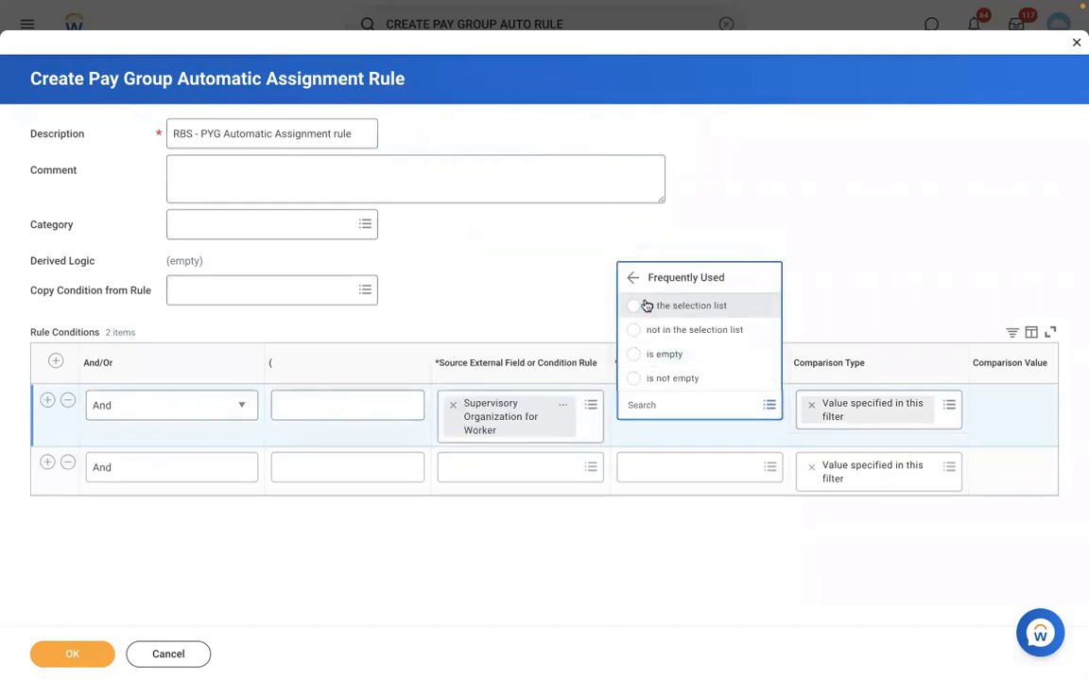
left_click(645, 306)
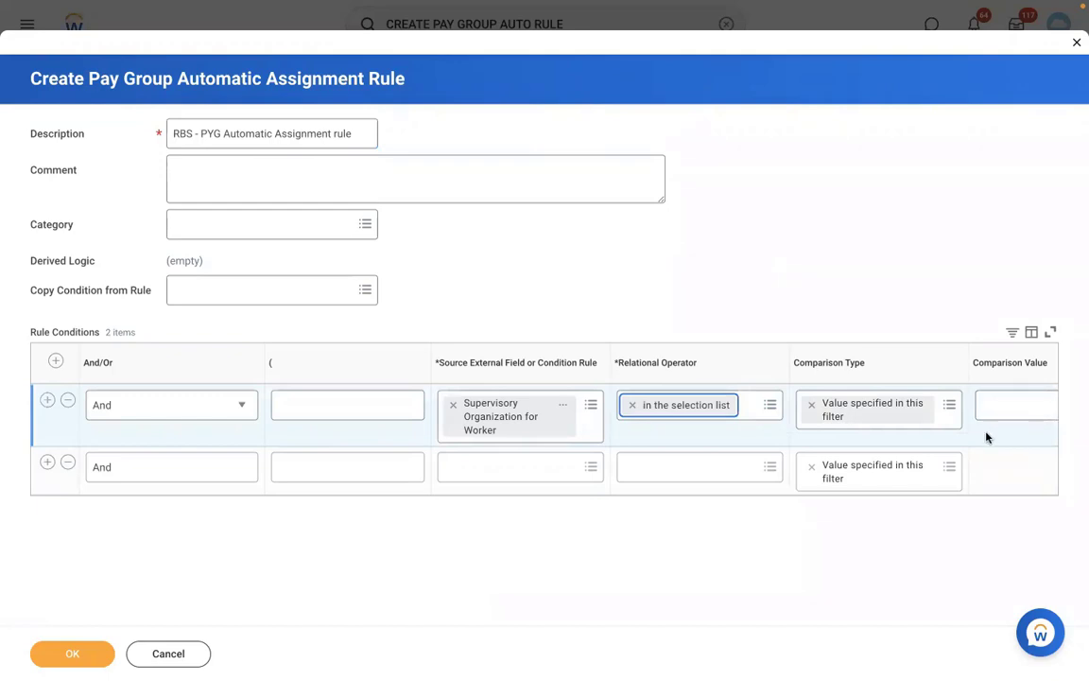
scroll(986, 438, "right", 2)
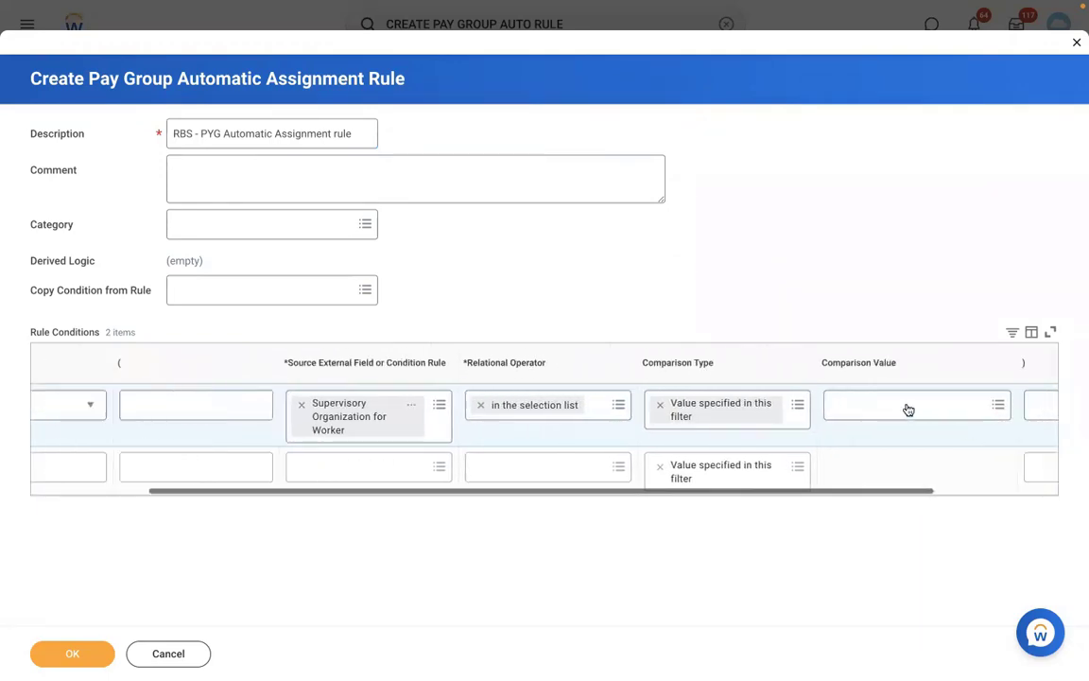
left_click(907, 408)
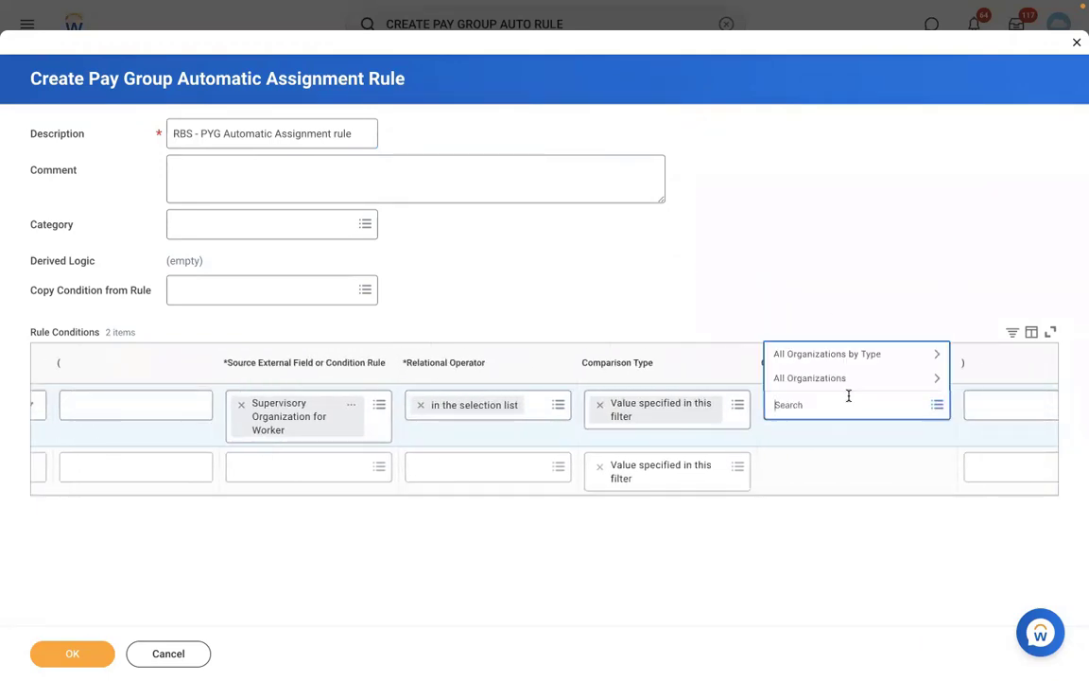
type("rms")
key("Return")
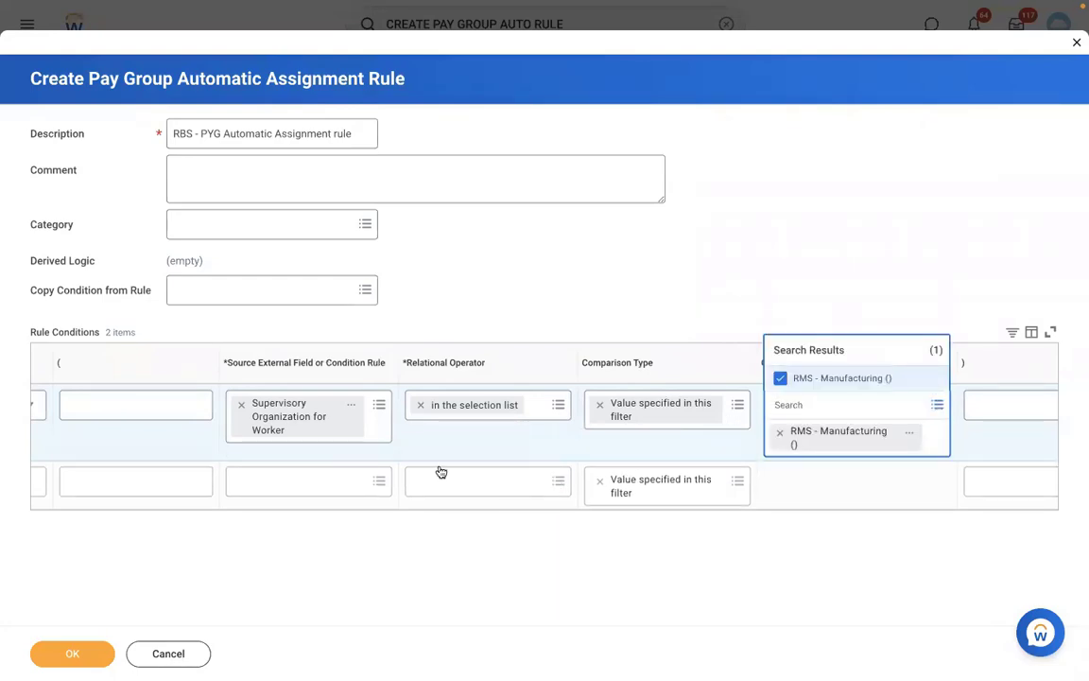
left_click(406, 493)
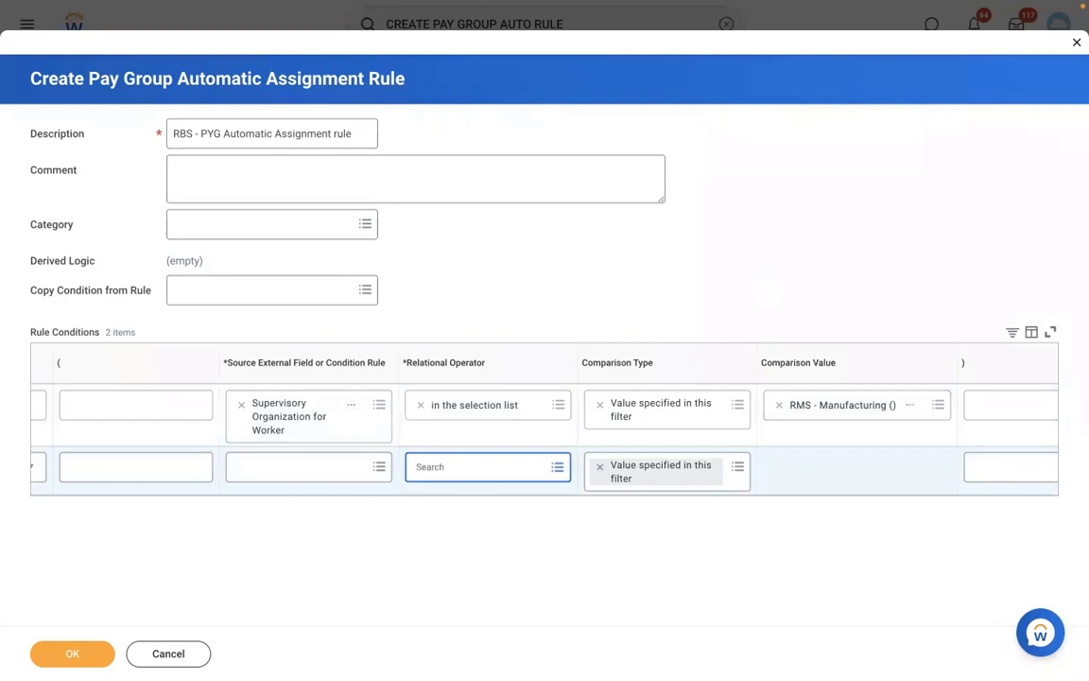
left_click(356, 493)
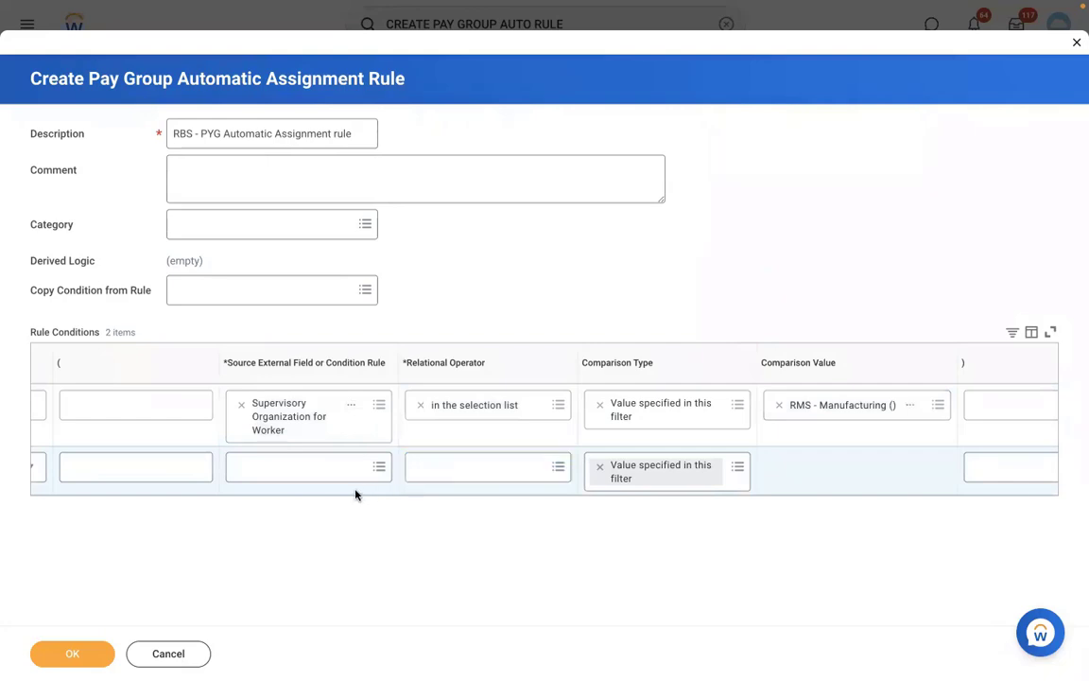
scroll(355, 494, "left", 1)
scroll(355, 494, "left", 5)
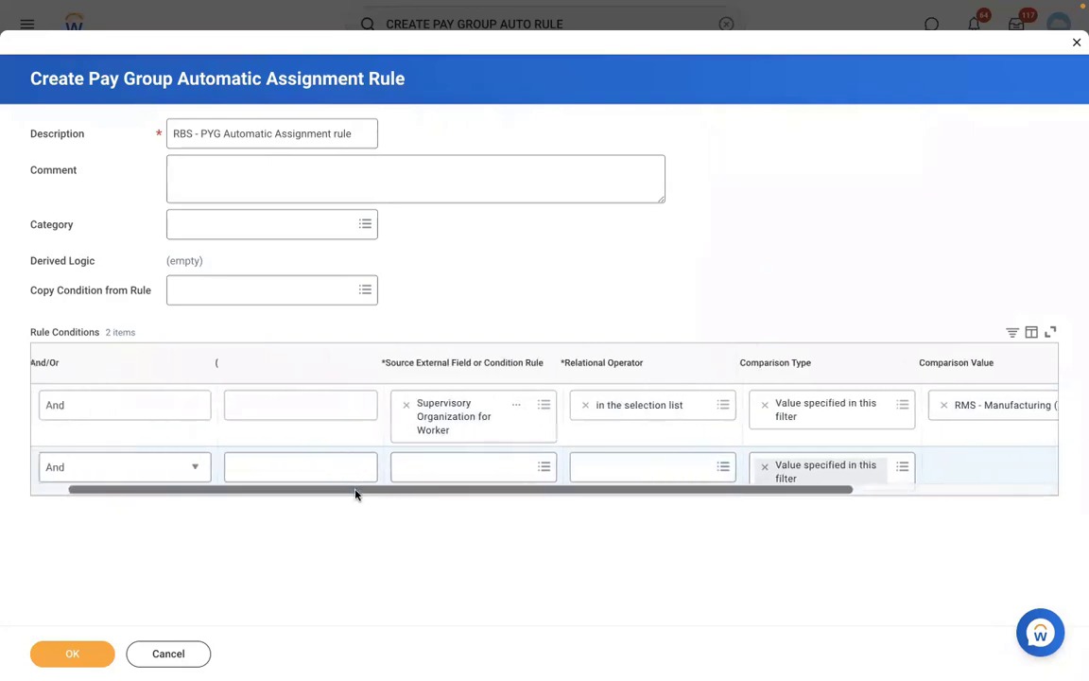
Set the second condition to Country for Location - Proposed with operator 'any in the selection list'
left_click(480, 468)
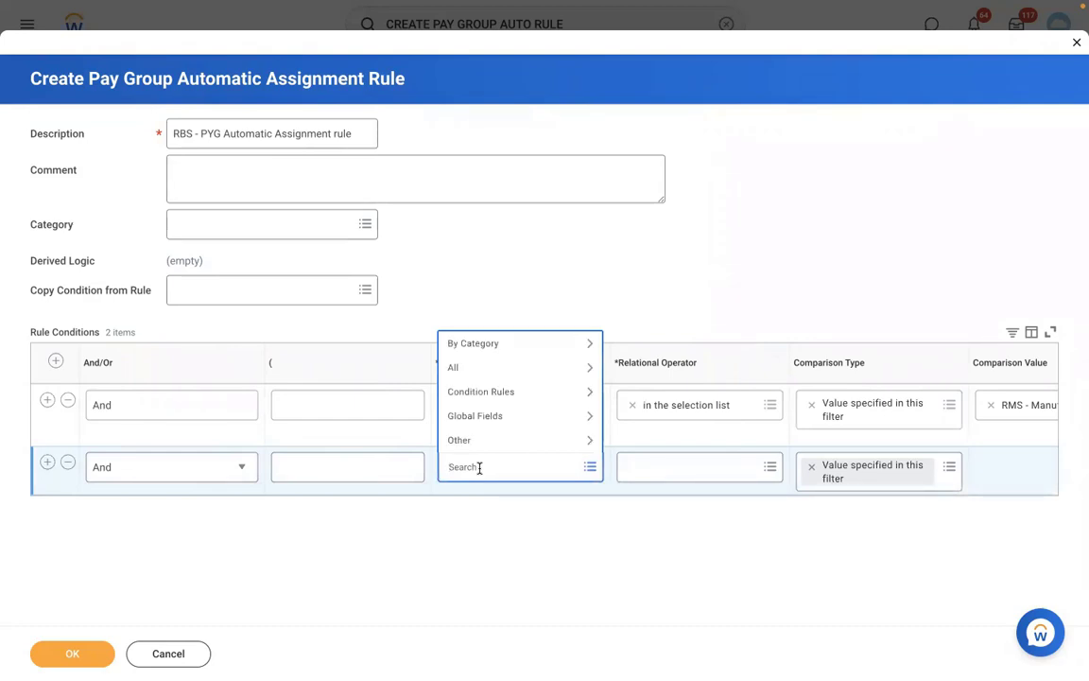
type("loc country")
key("Return")
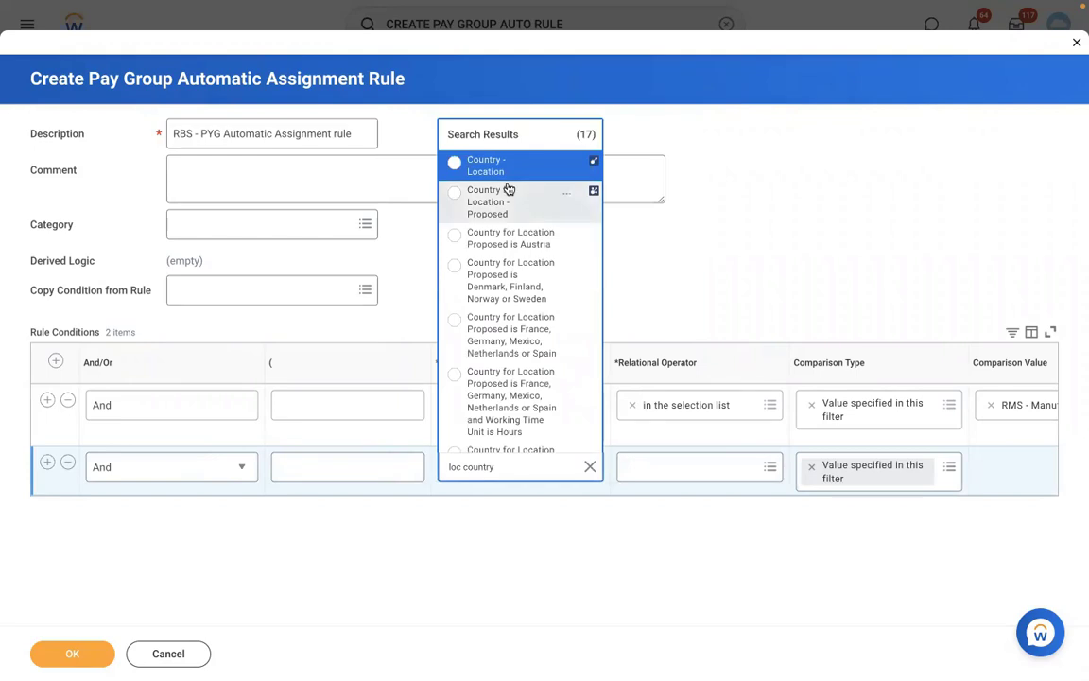
left_click(500, 212)
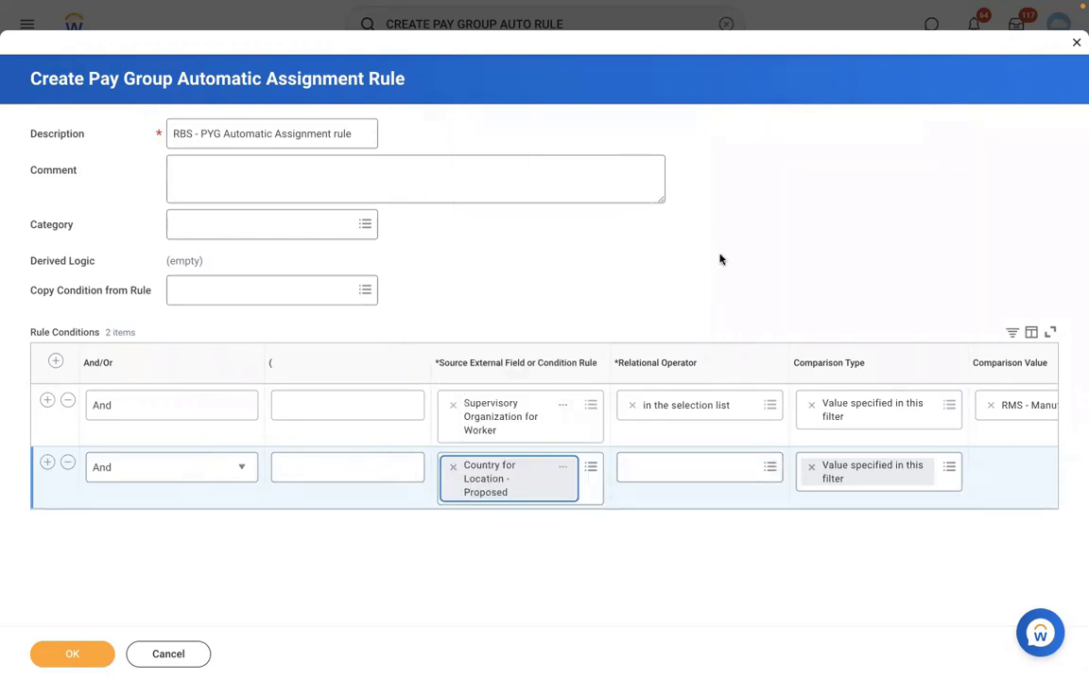
left_click(677, 467)
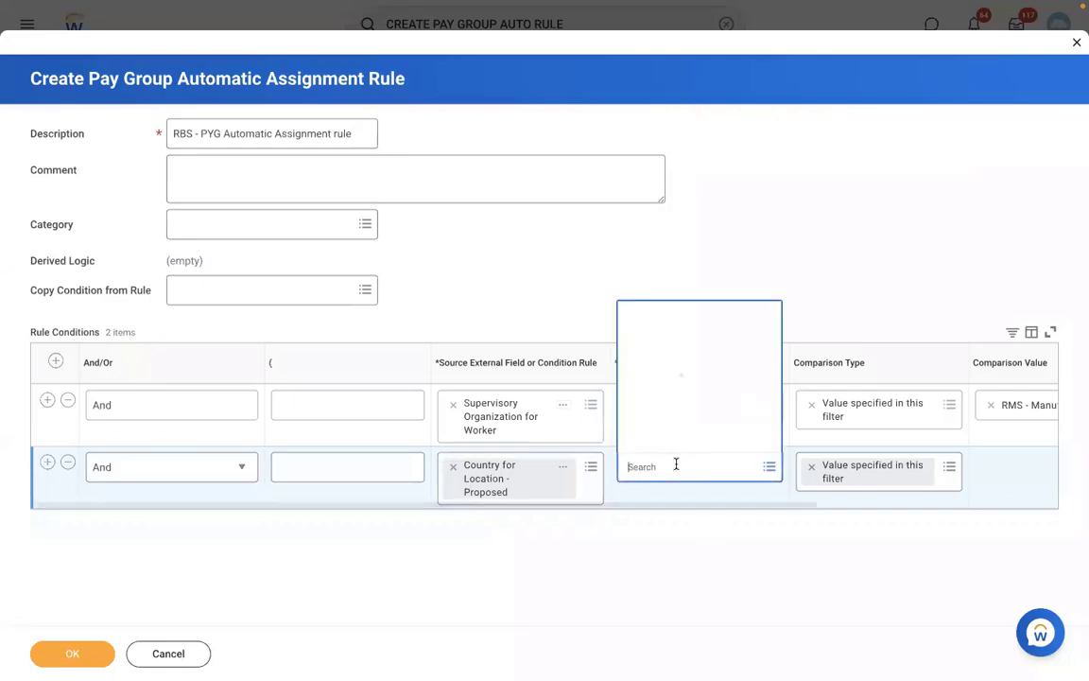
left_click(664, 416)
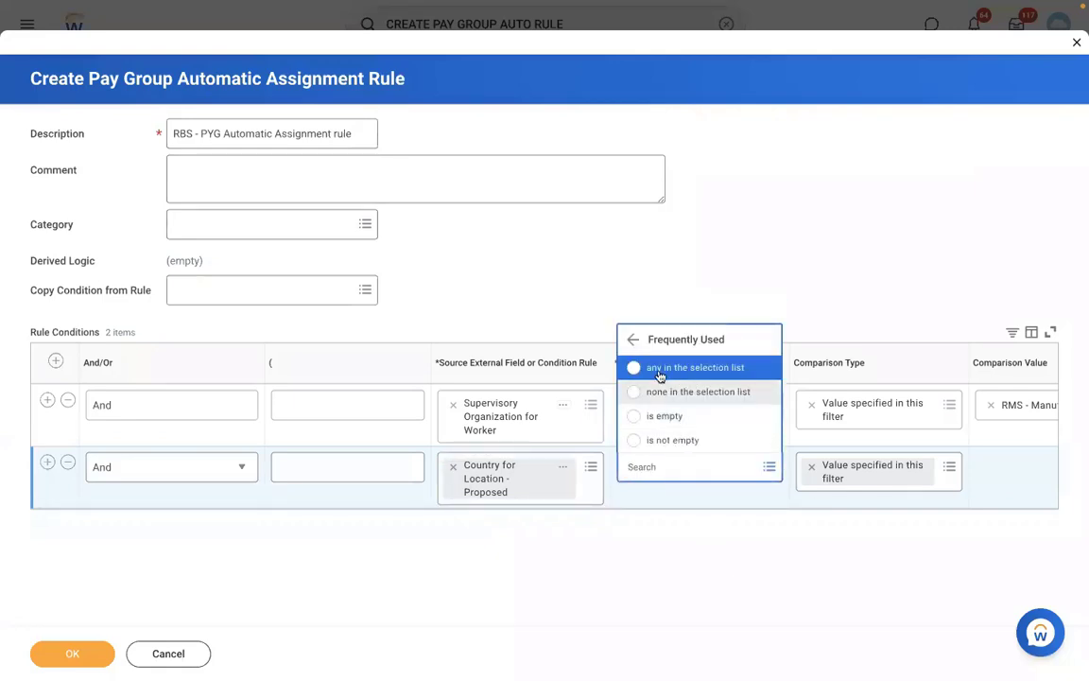
left_click(659, 373)
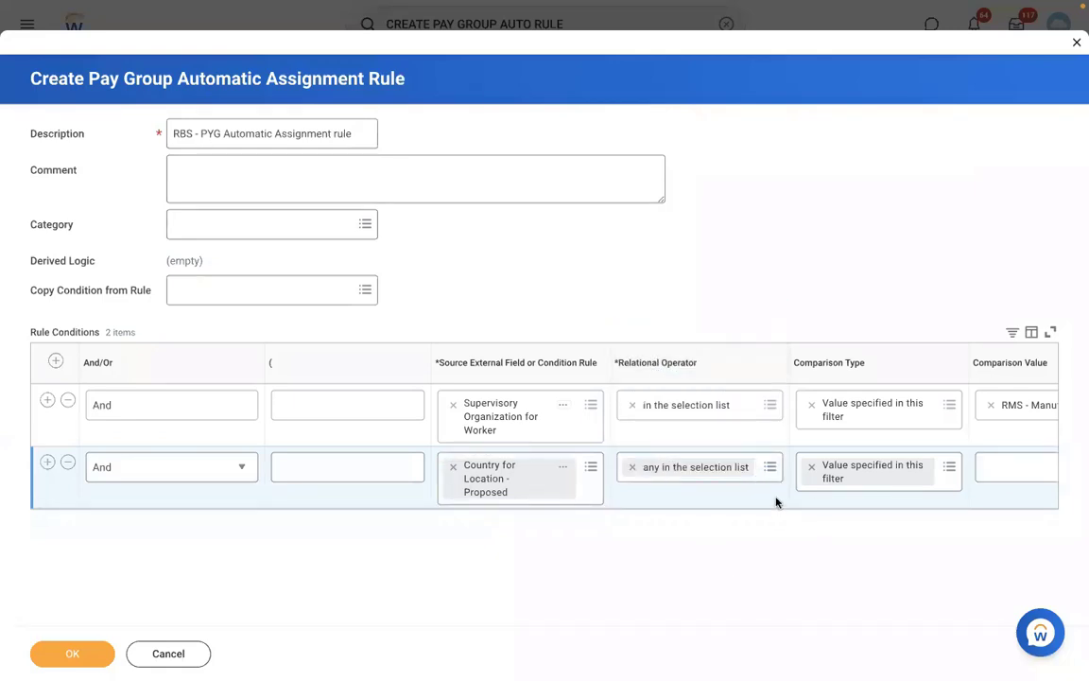
Choose United States of America as the comparison value and save the rule
scroll(775, 500, "right", 4)
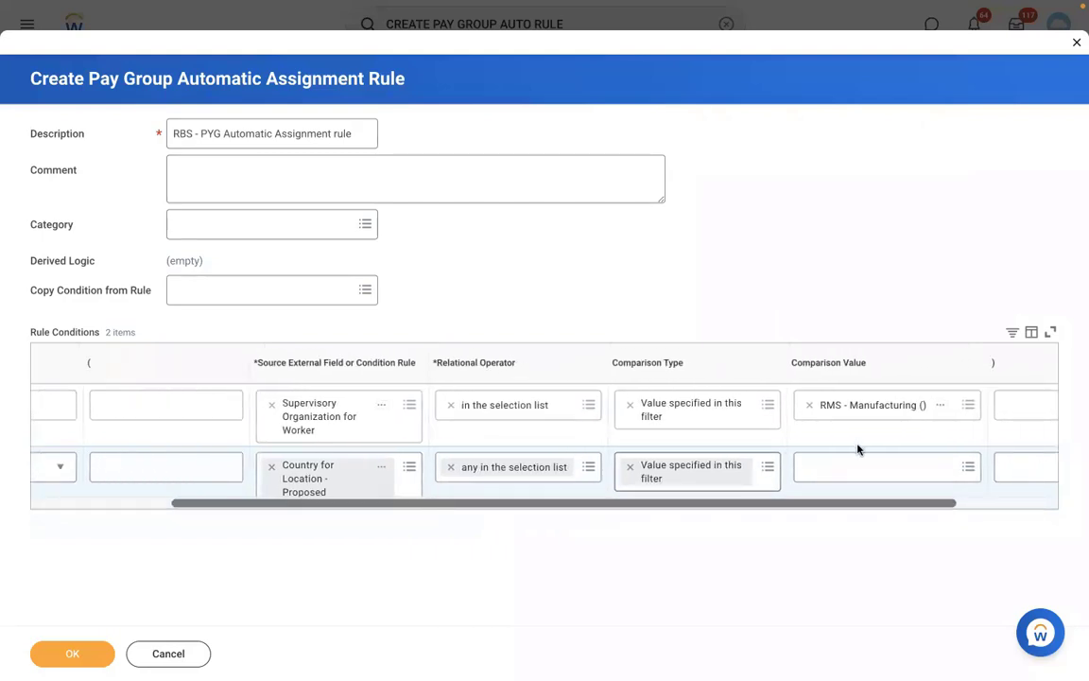
left_click(839, 467)
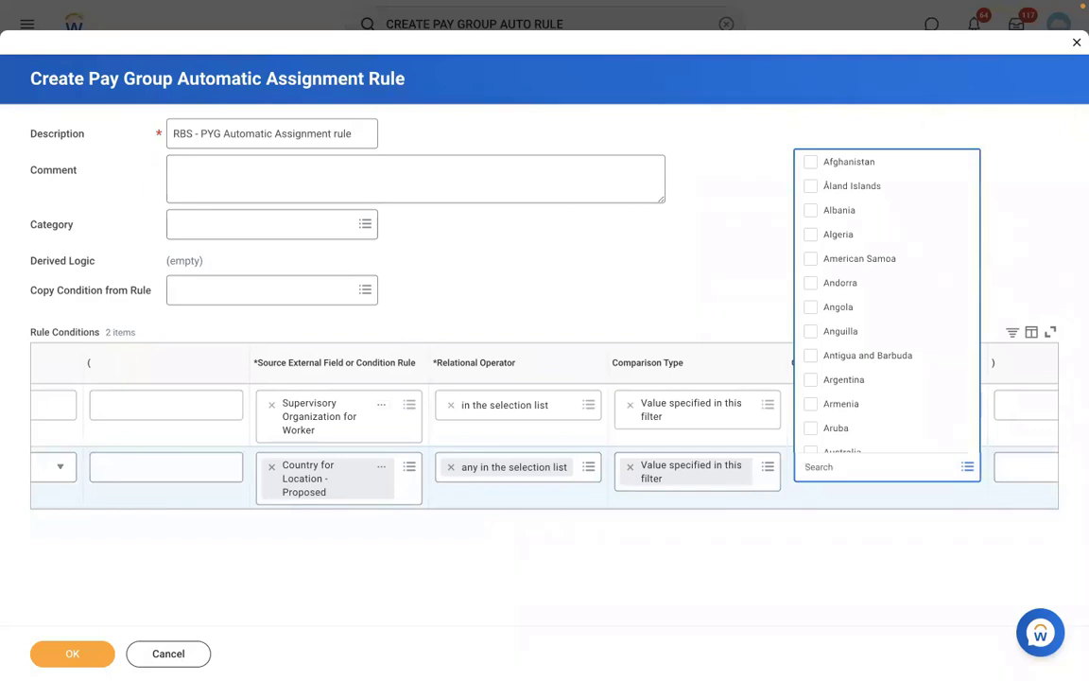
type("USA")
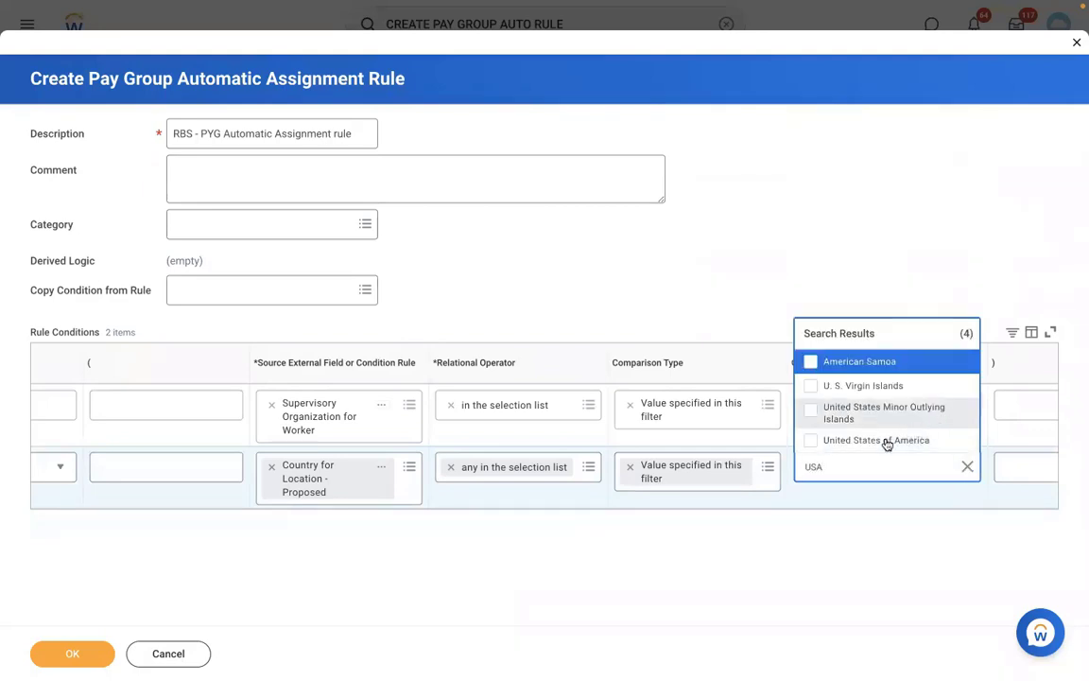
left_click(879, 442)
left_click(69, 654)
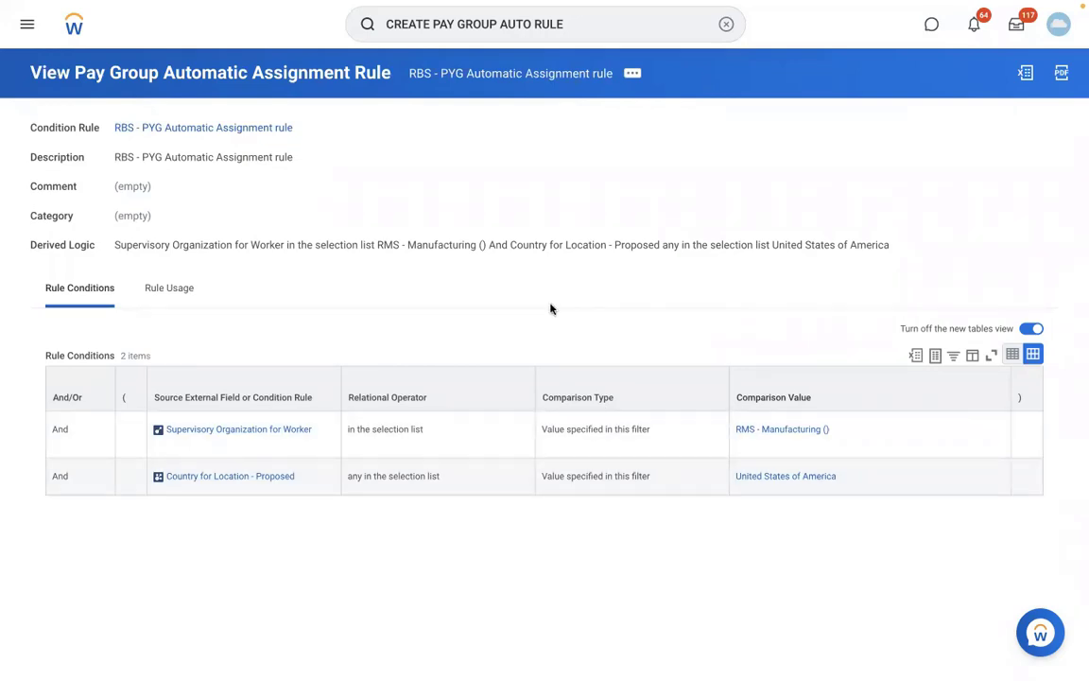
Check the saved rule's related actions menu, then clear the search box
left_click(629, 76)
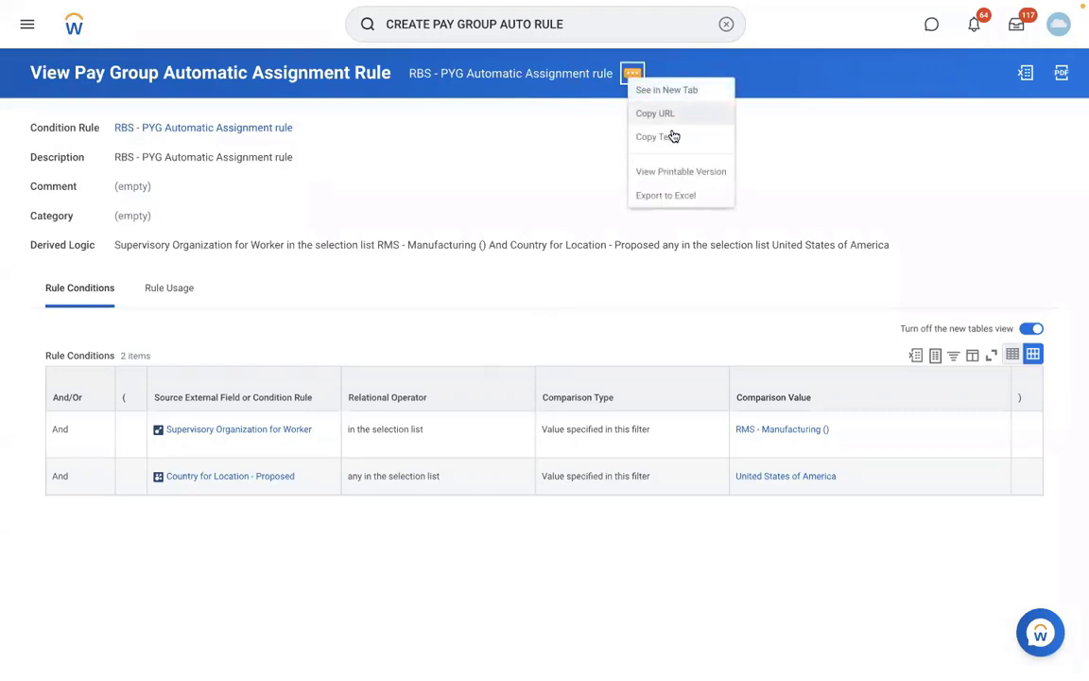
left_click(726, 25)
Open the RBS - Monthly PYG pay group through View Pay Group
type("EDIT")
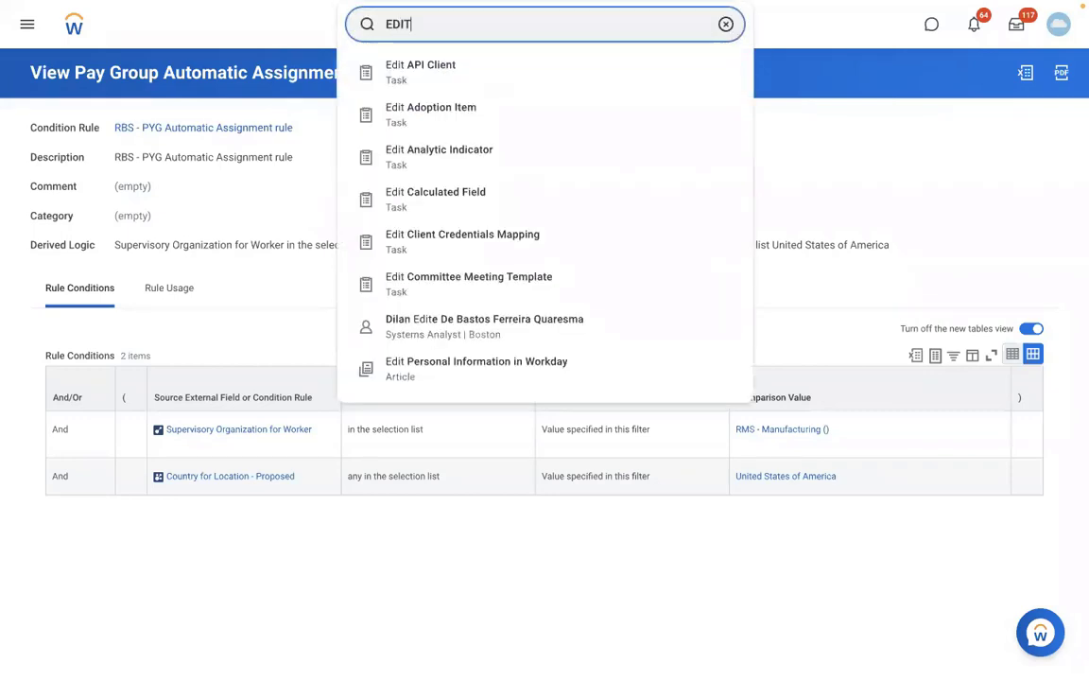
key("BackSpace")
key("BackSpace")
key("BackSpace")
key("BackSpace")
type("VIEW PAY")
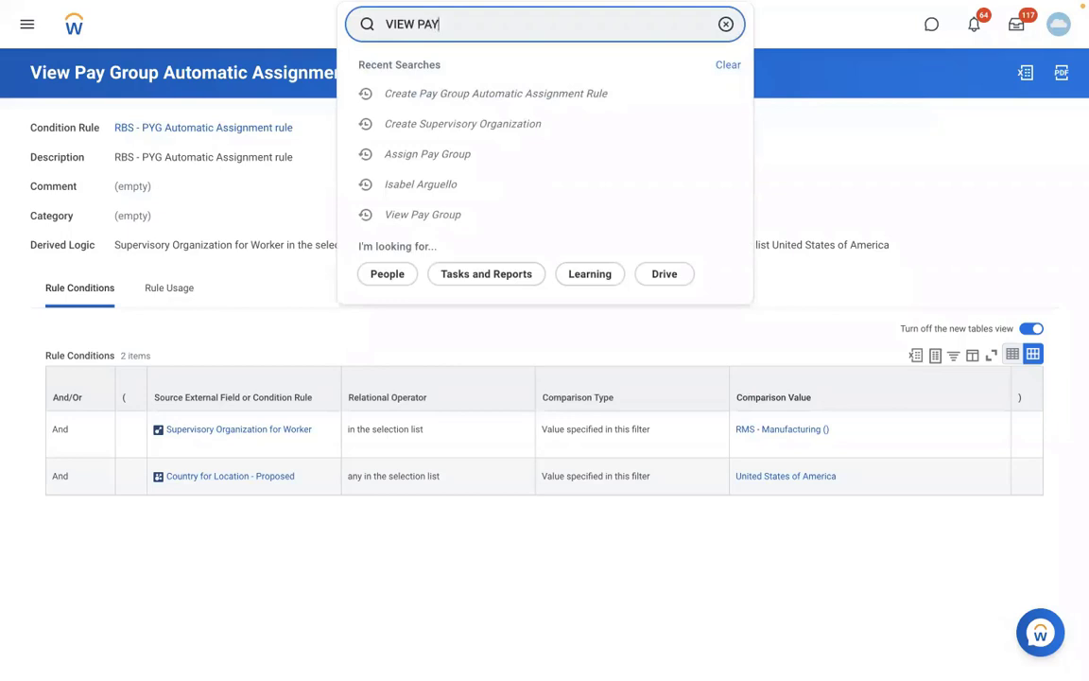
type(" GROUP")
left_click(544, 80)
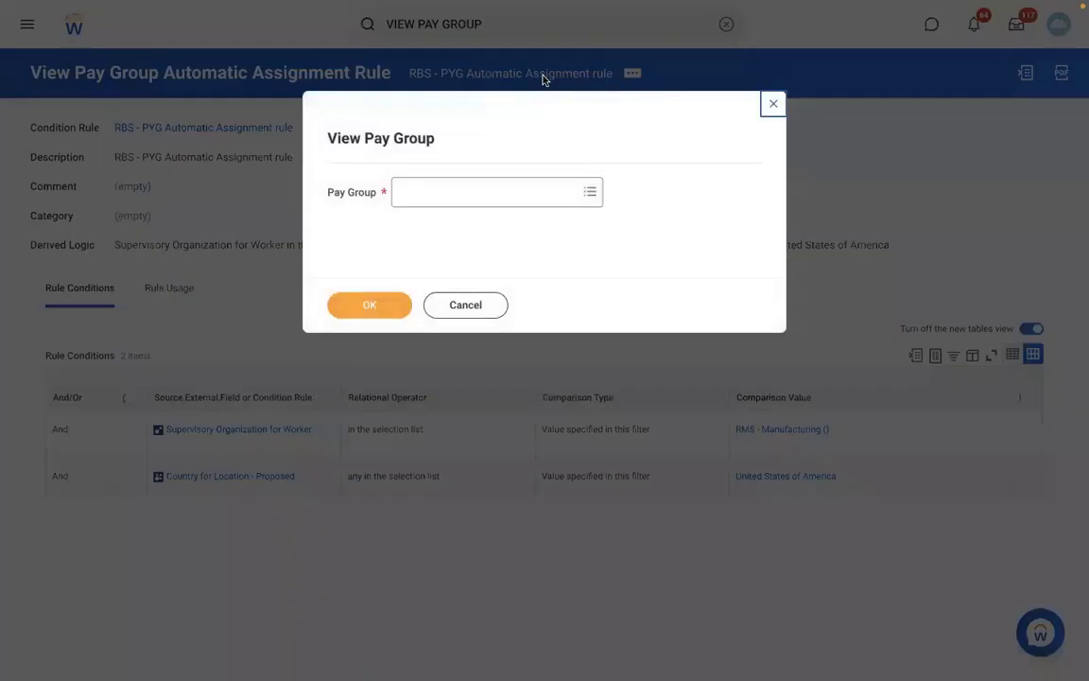
left_click(447, 192)
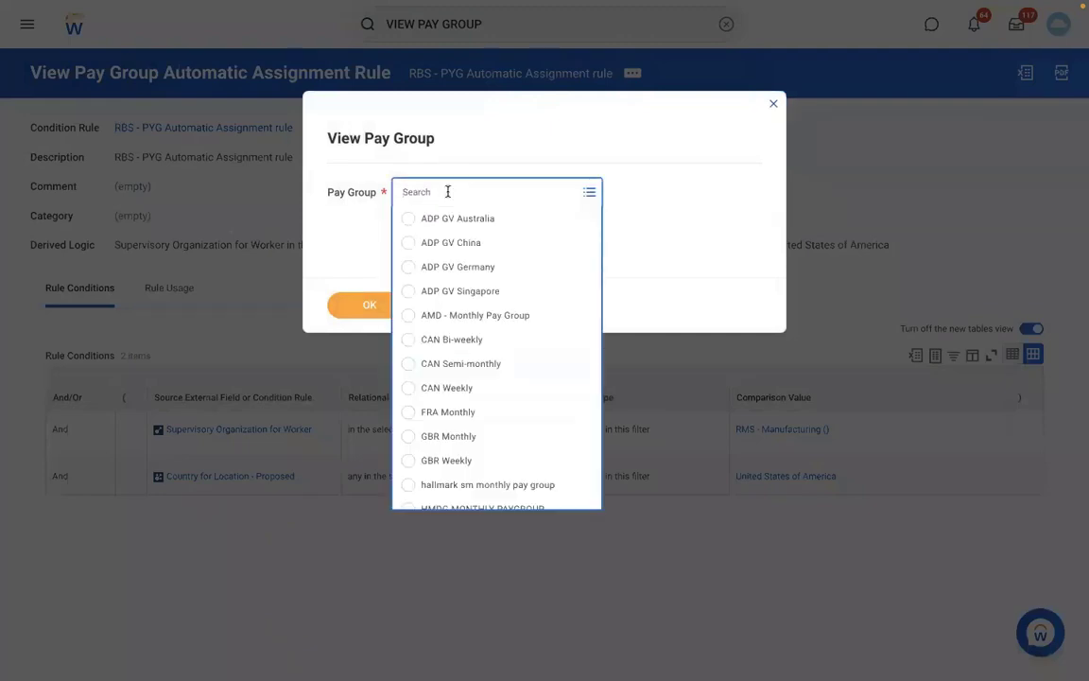
type("RBS - Monthly PYG")
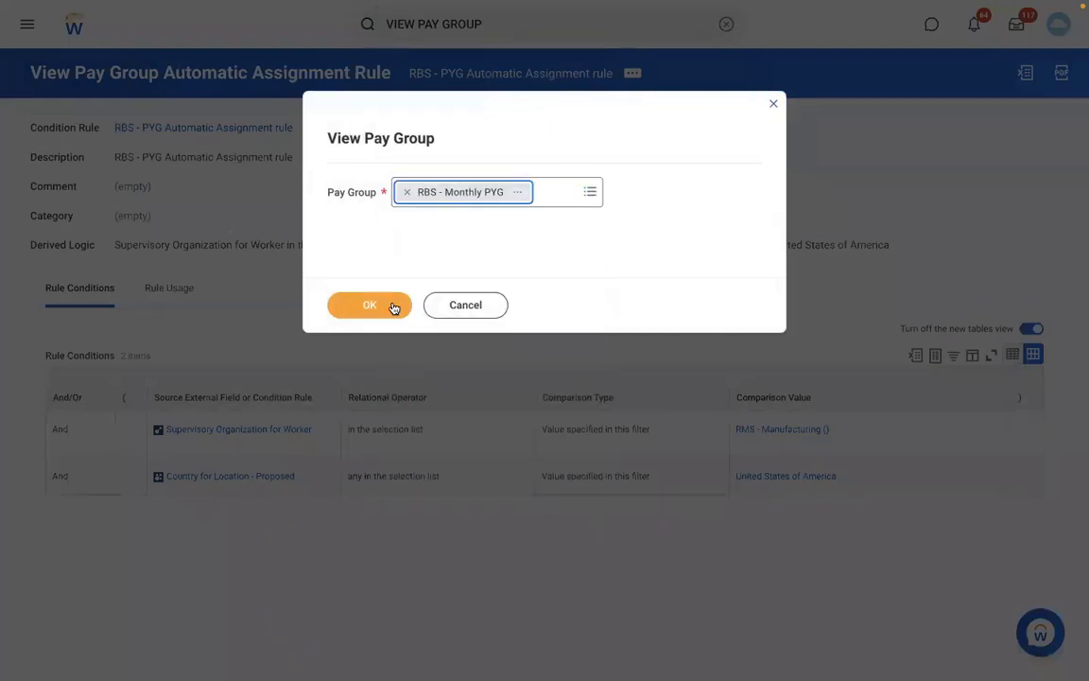
left_click(370, 307)
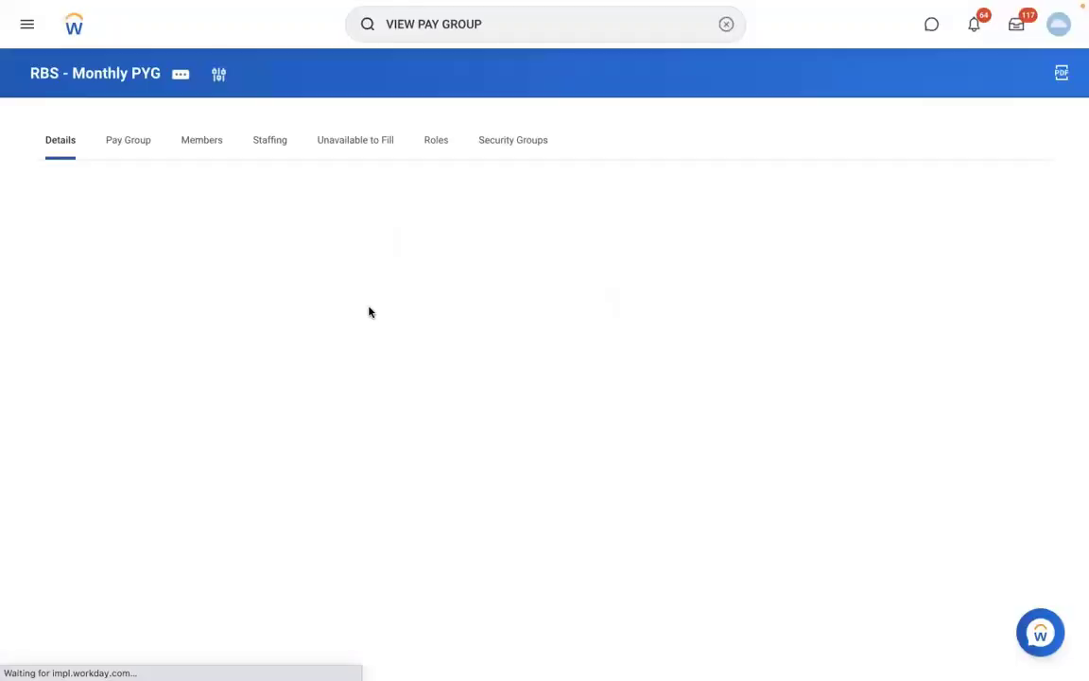
Choose Actions > Organization > Edit Organization for the pay group
left_click(180, 76)
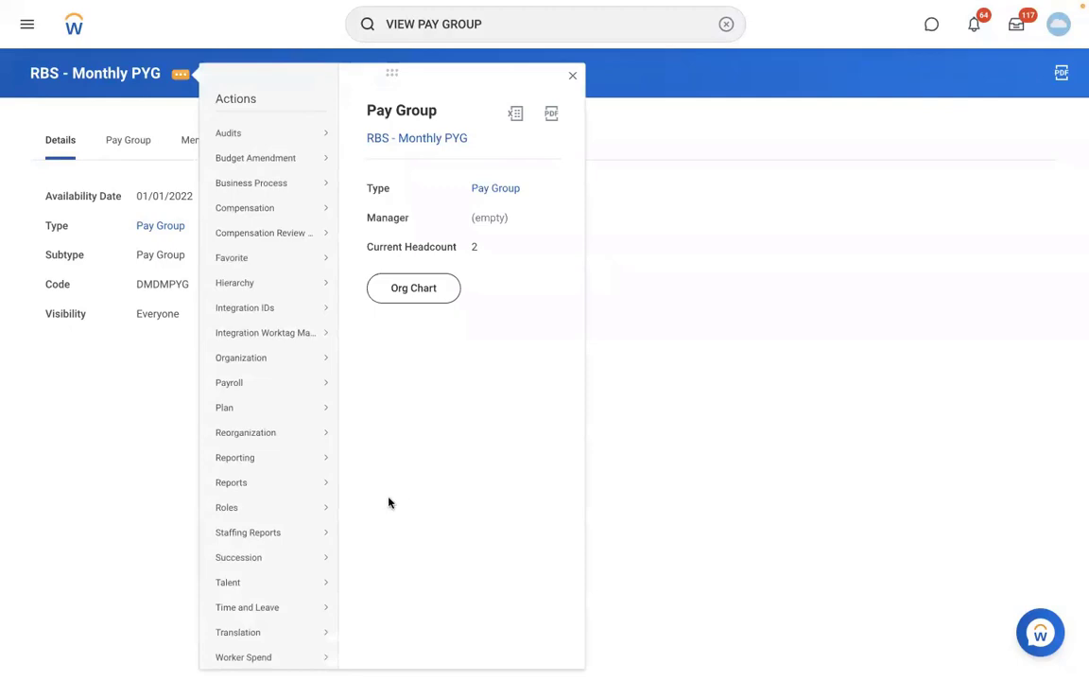
mouse_move(250, 361)
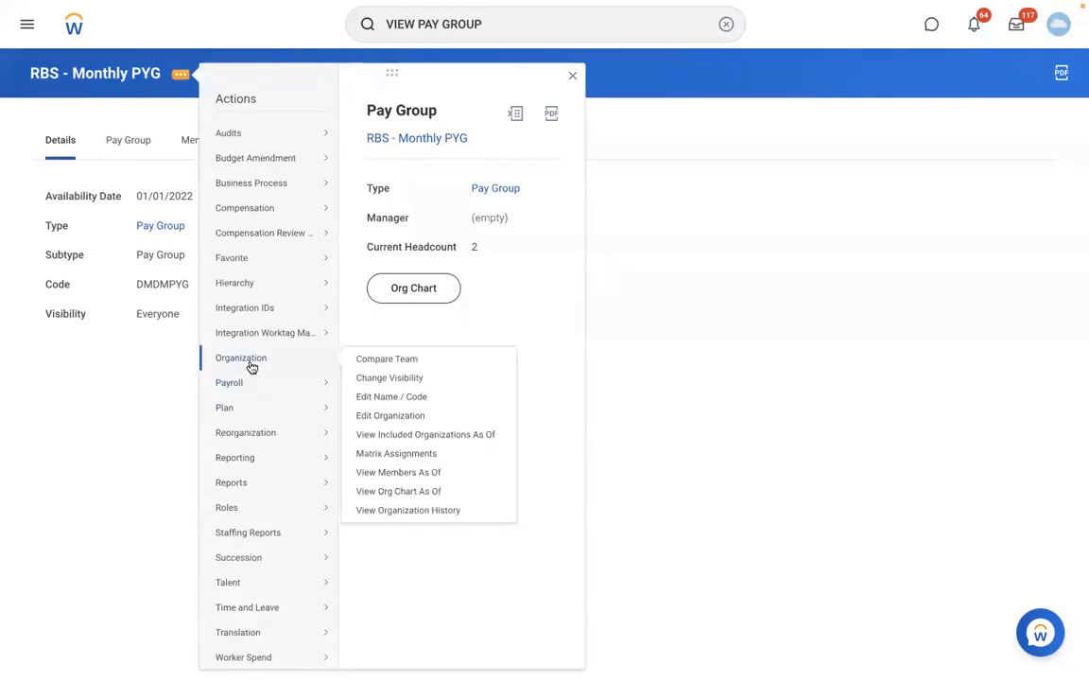
left_click(369, 416)
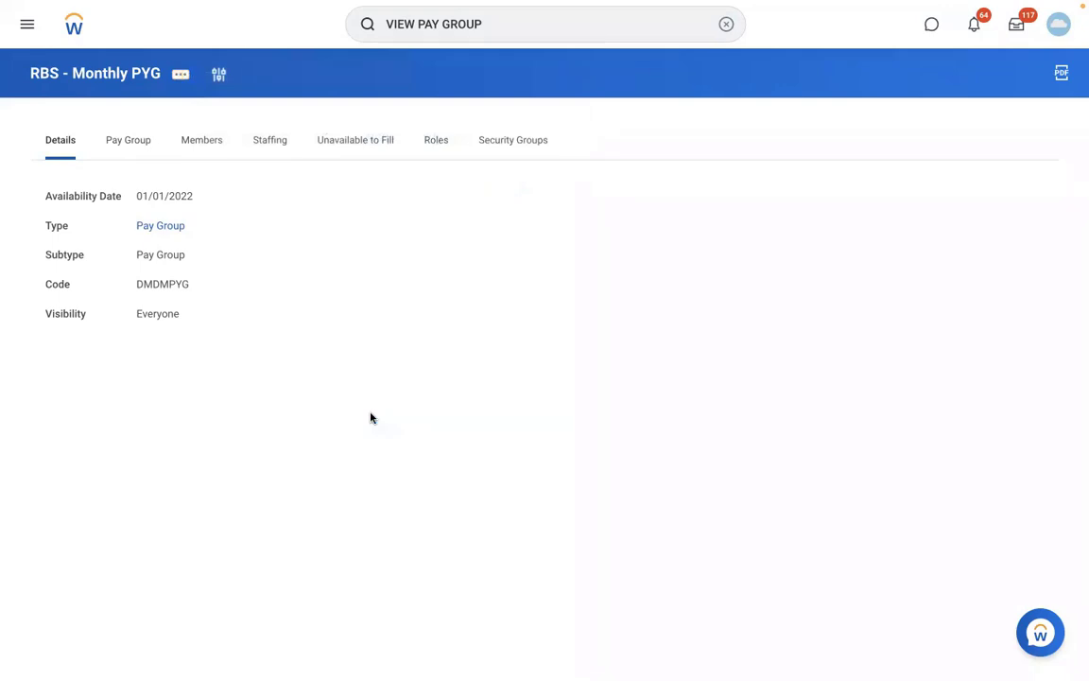
Add an assignment rule row starting 01/01/2022 using RBS - PYG Automatic Assignment rule
scroll(602, 459, "down", 1)
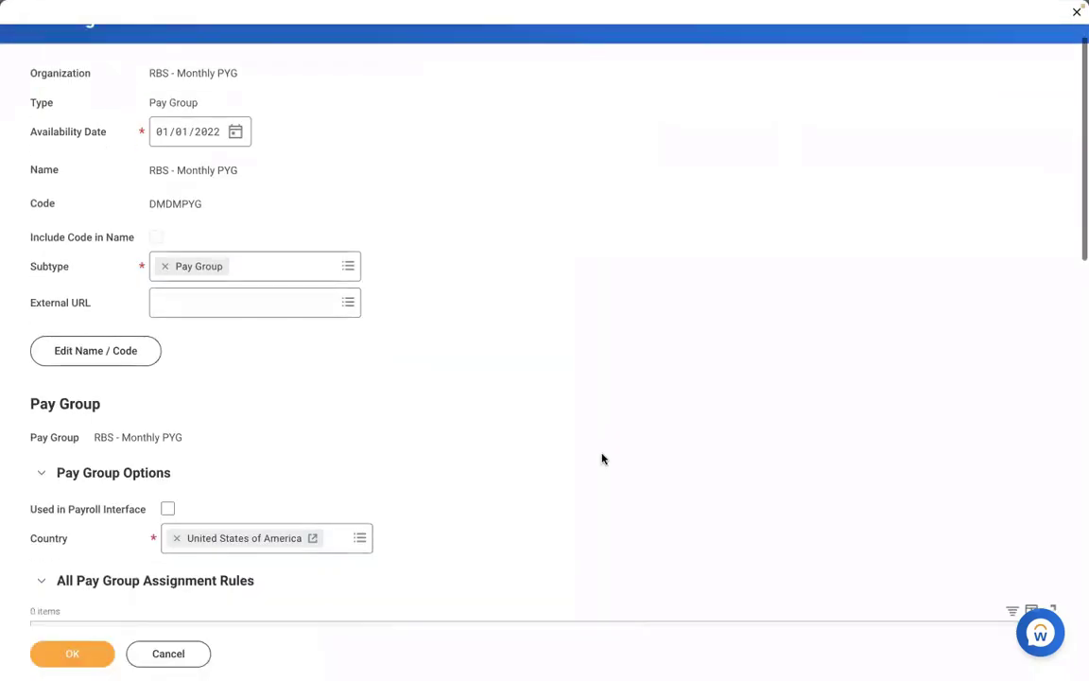
scroll(602, 458, "down", 5)
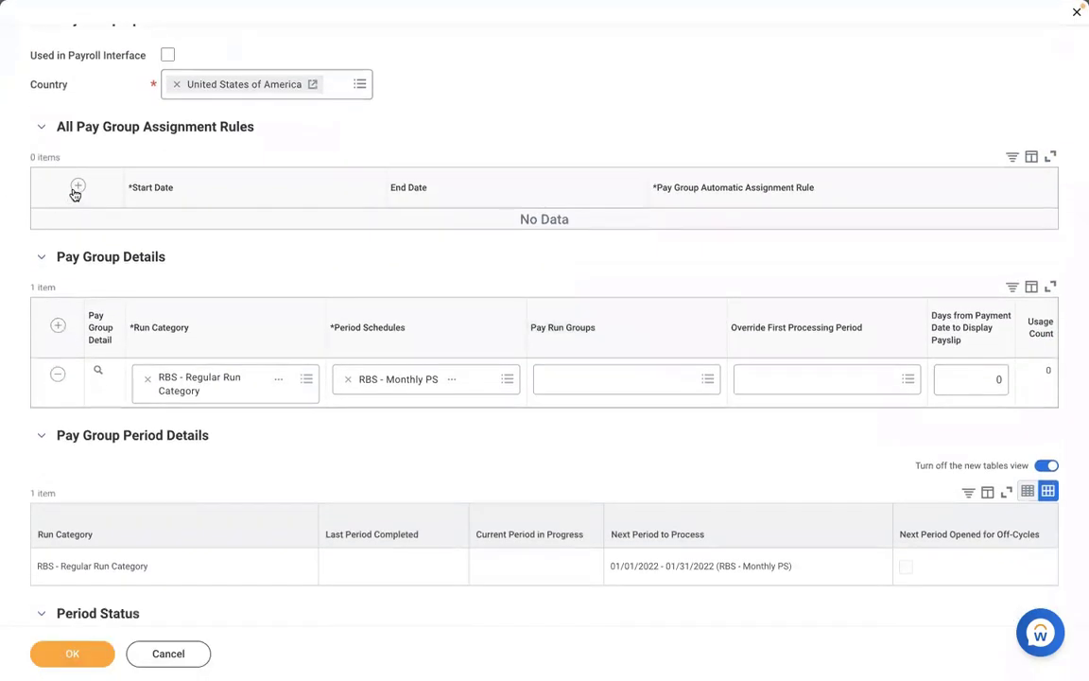
left_click(77, 185)
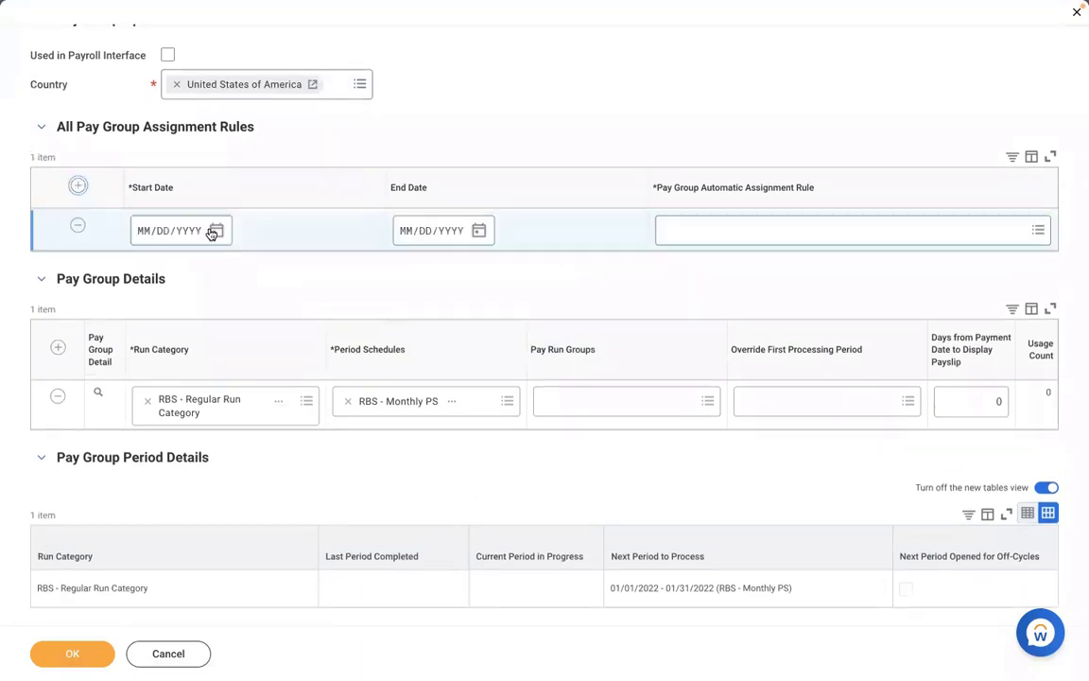
left_click(149, 233)
type("01012022")
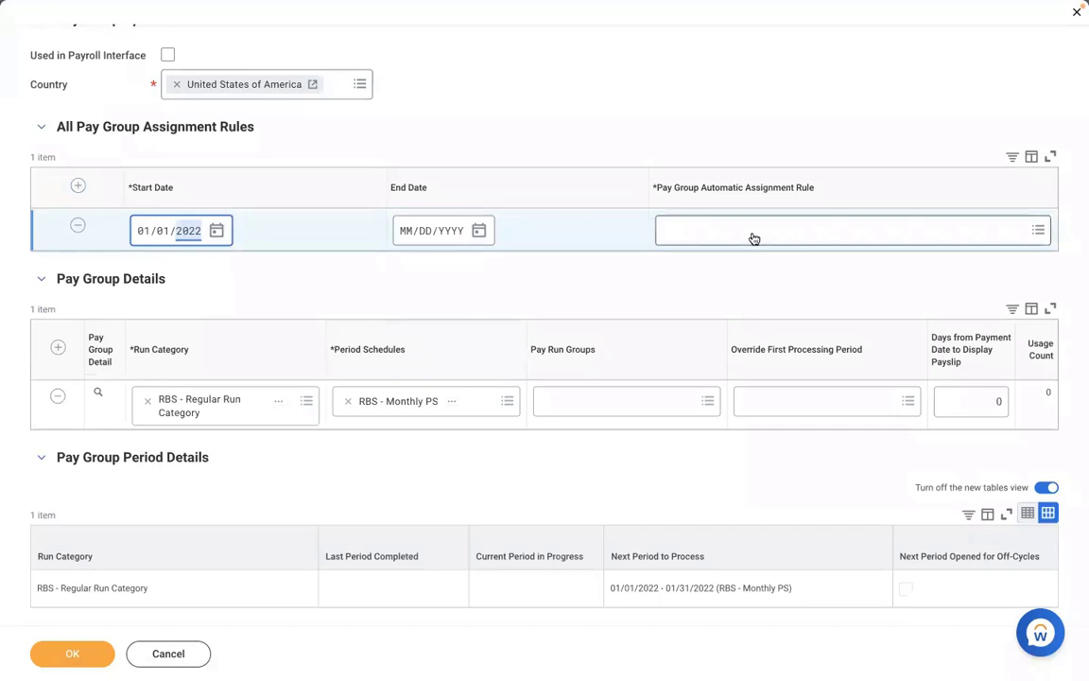
left_click(722, 235)
type("RBS - PYG Automatic Assignment rule")
key("Return")
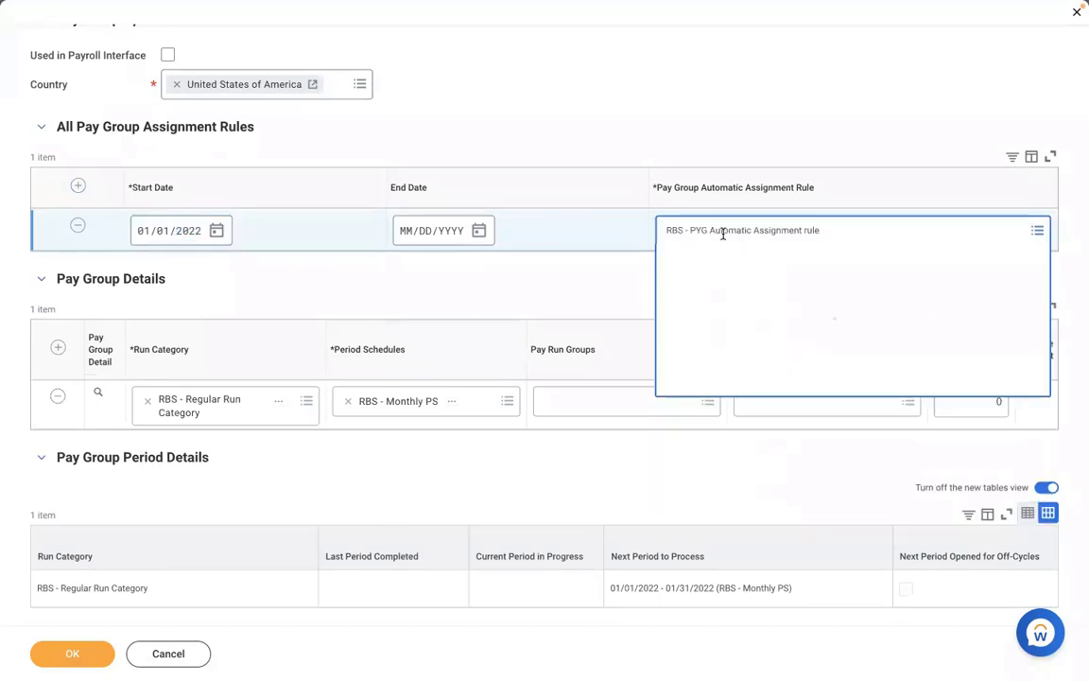
left_click(464, 137)
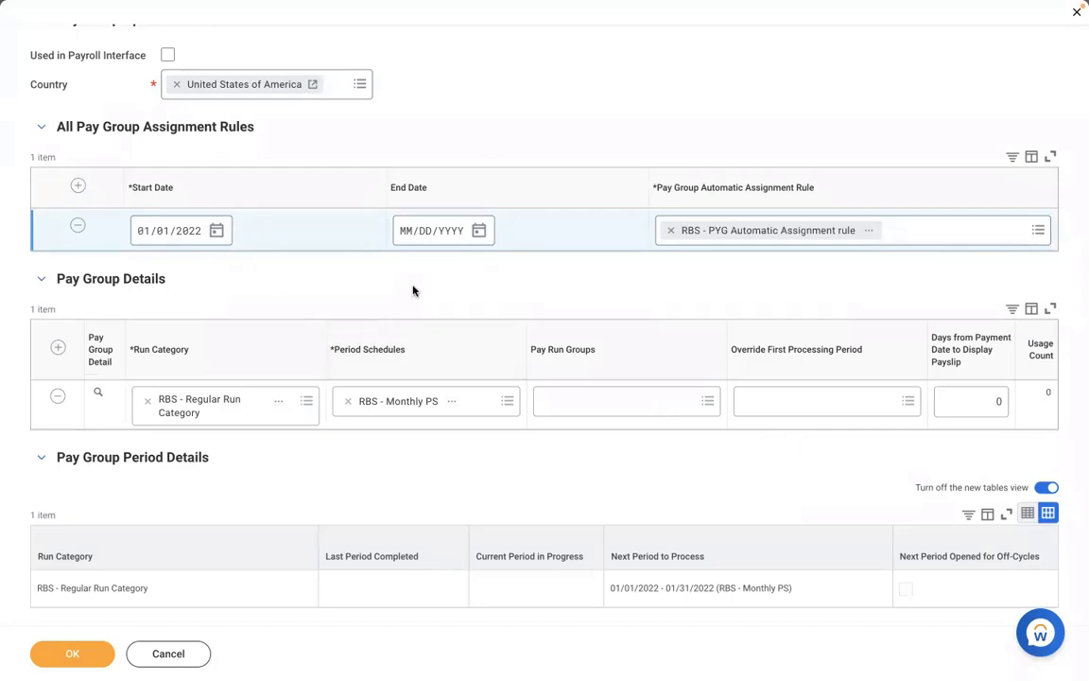
Save the pay group, review its Pay Group and Members tabs, and open the attached RBS - PYG rule
left_click(76, 652)
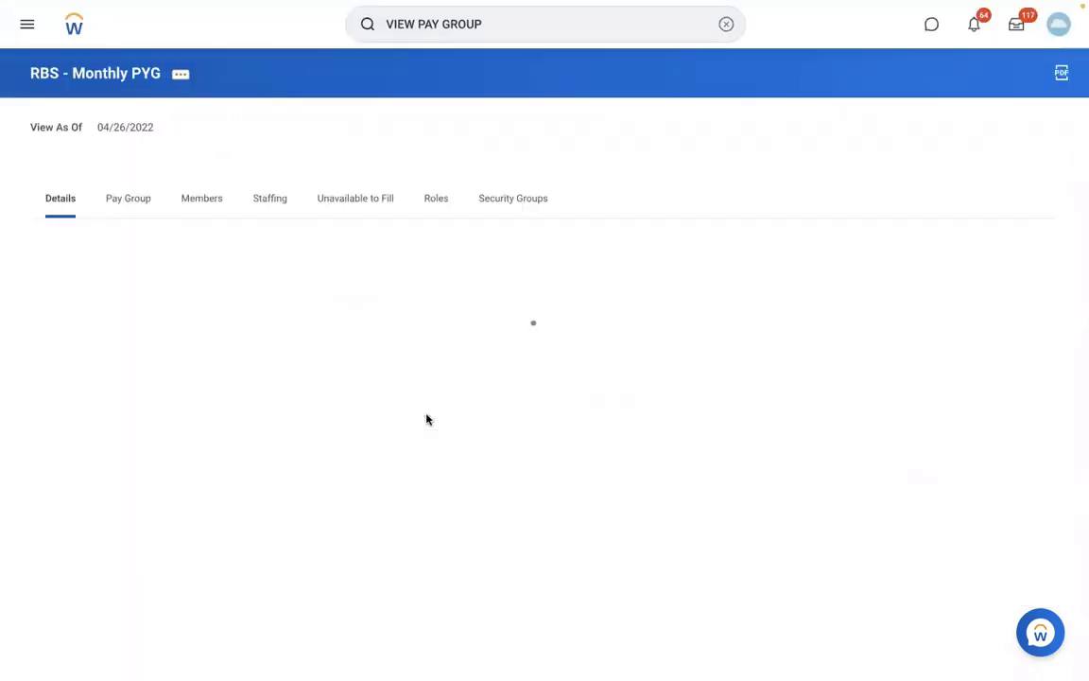
left_click(132, 211)
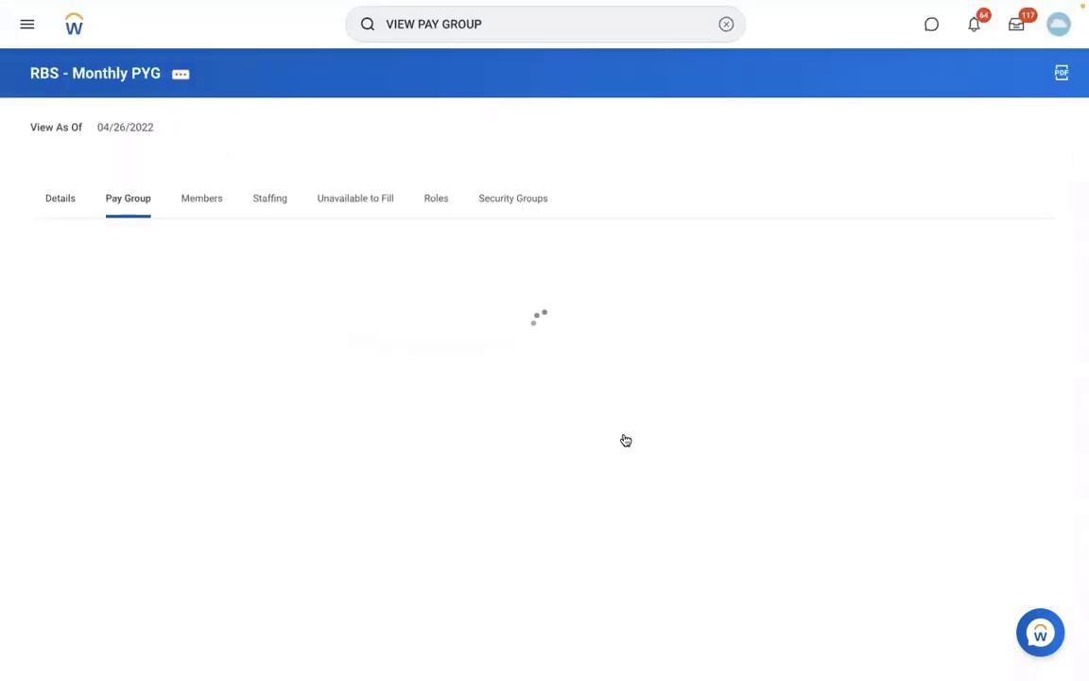
left_click(204, 200)
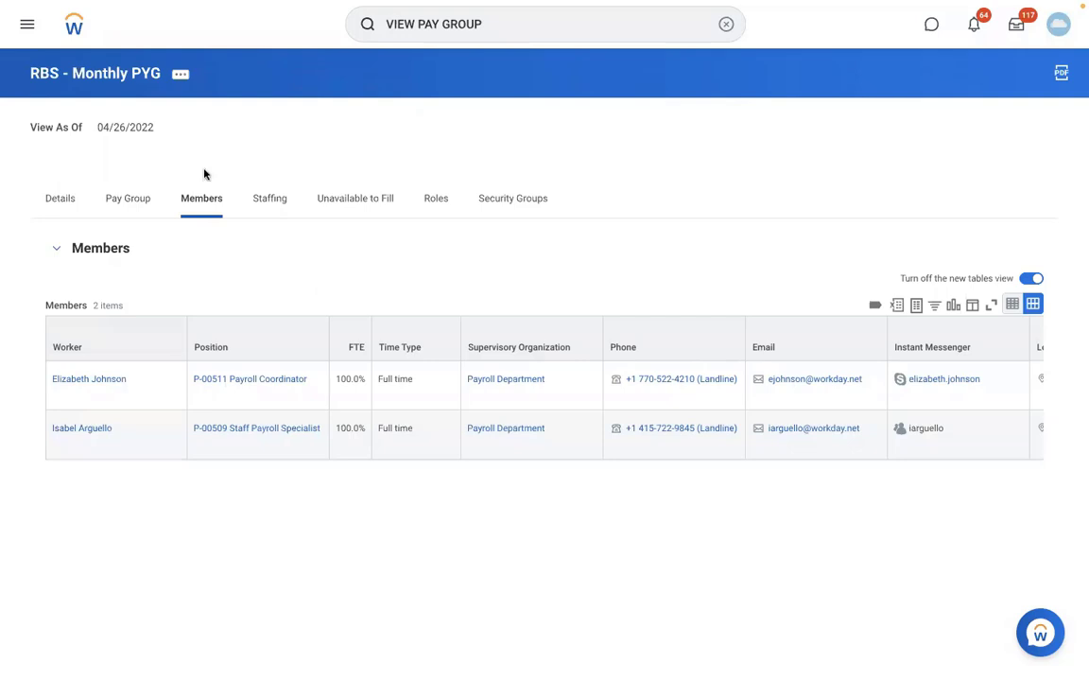
left_click(128, 199)
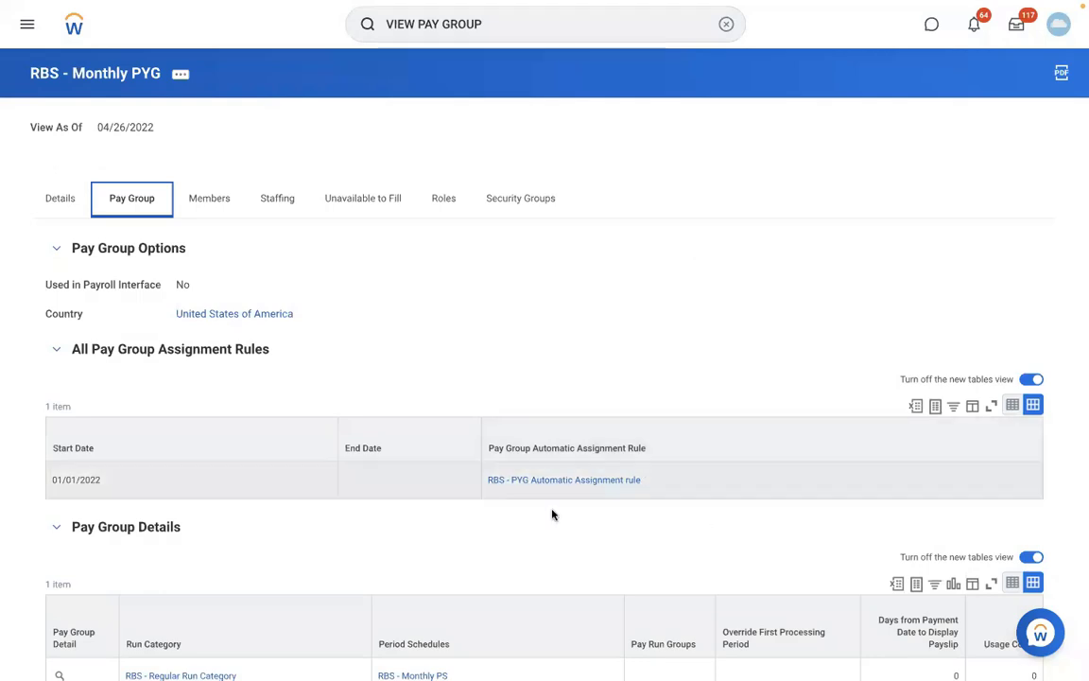
left_click(598, 480)
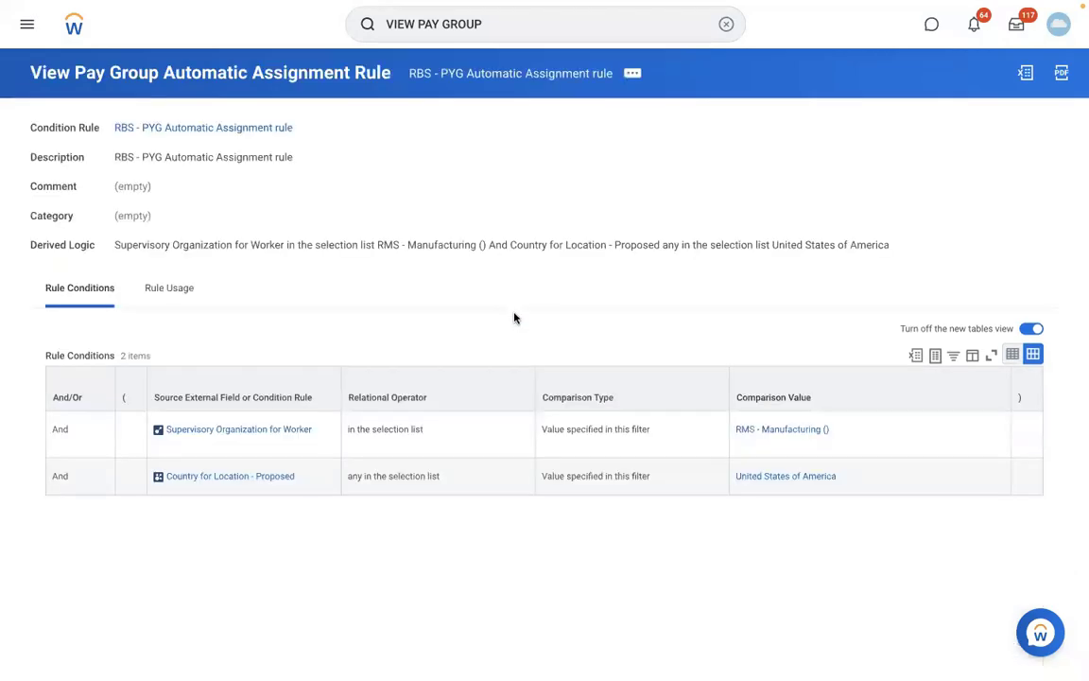
Open RMS - Manufacturing () from the rule and view its tabs and Details
left_click(771, 434)
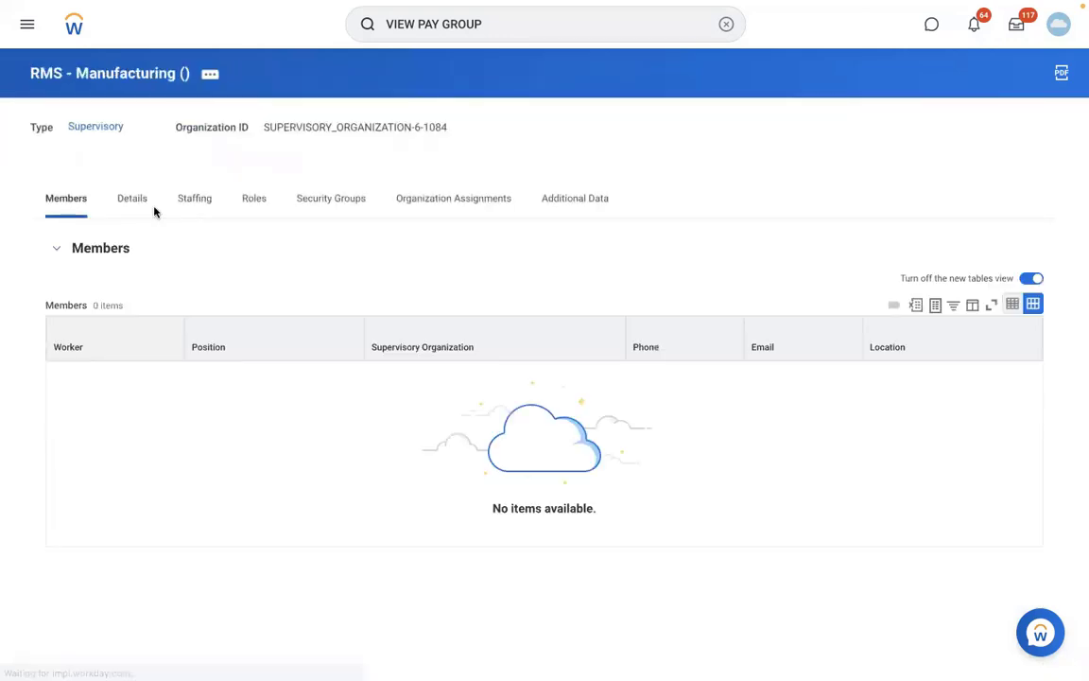
left_click(176, 204)
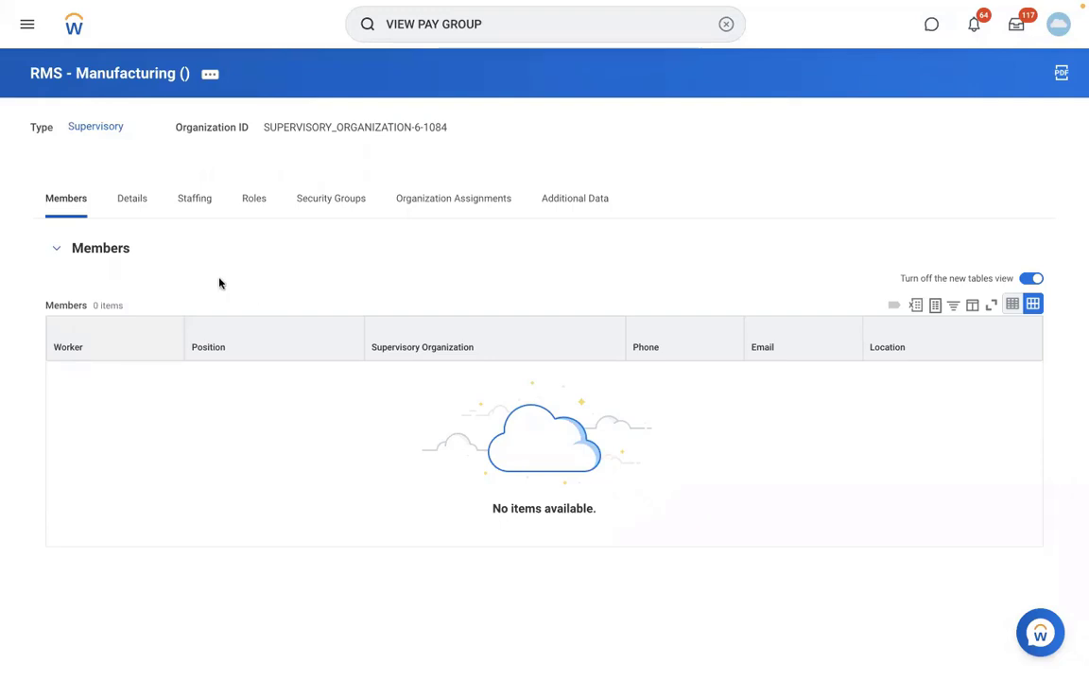
left_click(137, 202)
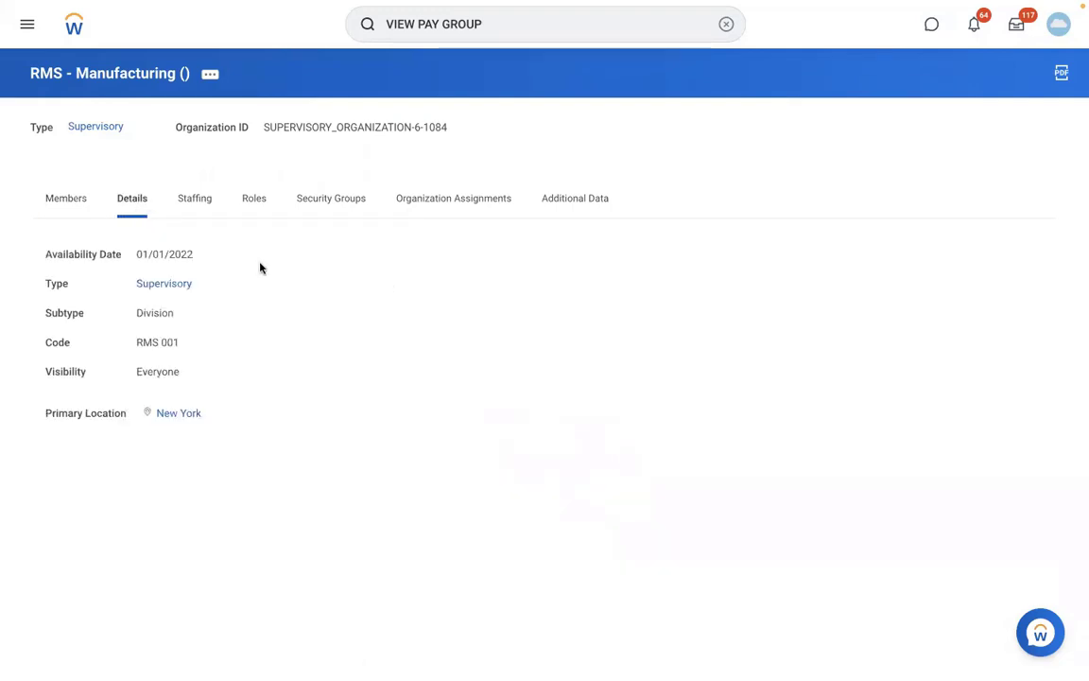
left_click(501, 30)
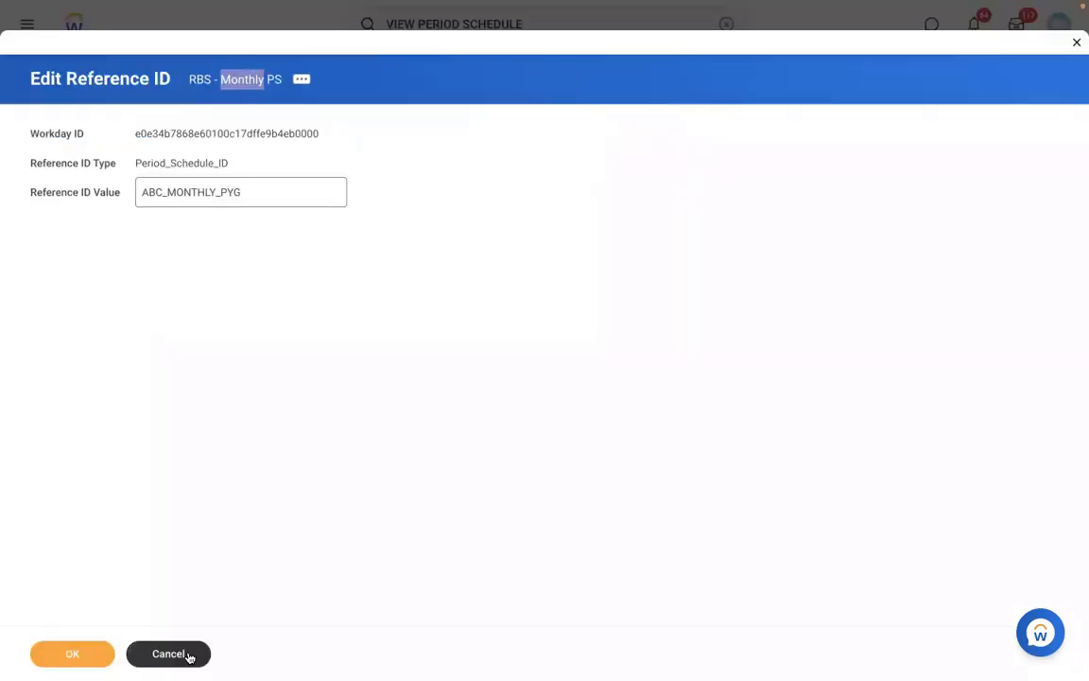
Discard the unsaved reference ID edit and open the Maintain Reference IDs task
left_click(188, 656)
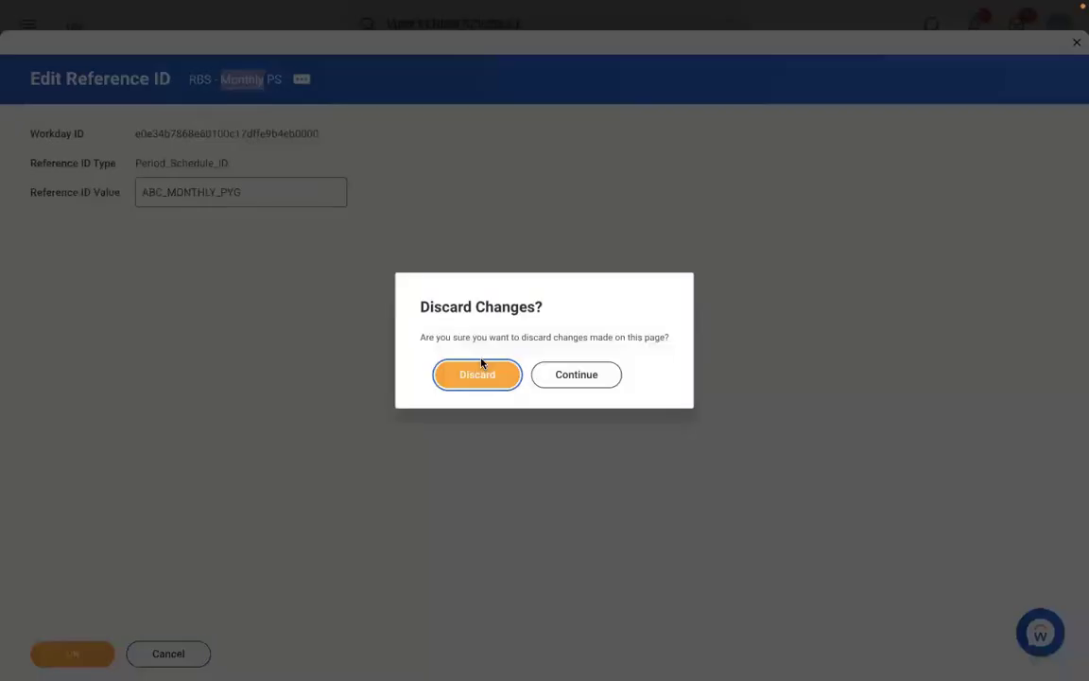
left_click(457, 374)
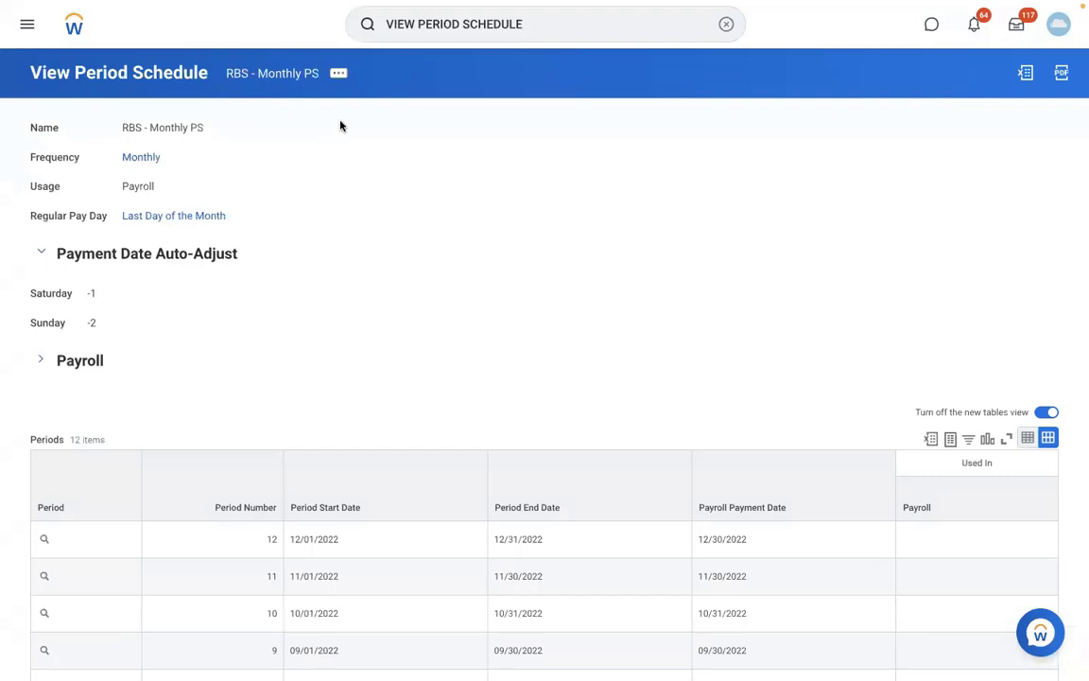
left_click(725, 26)
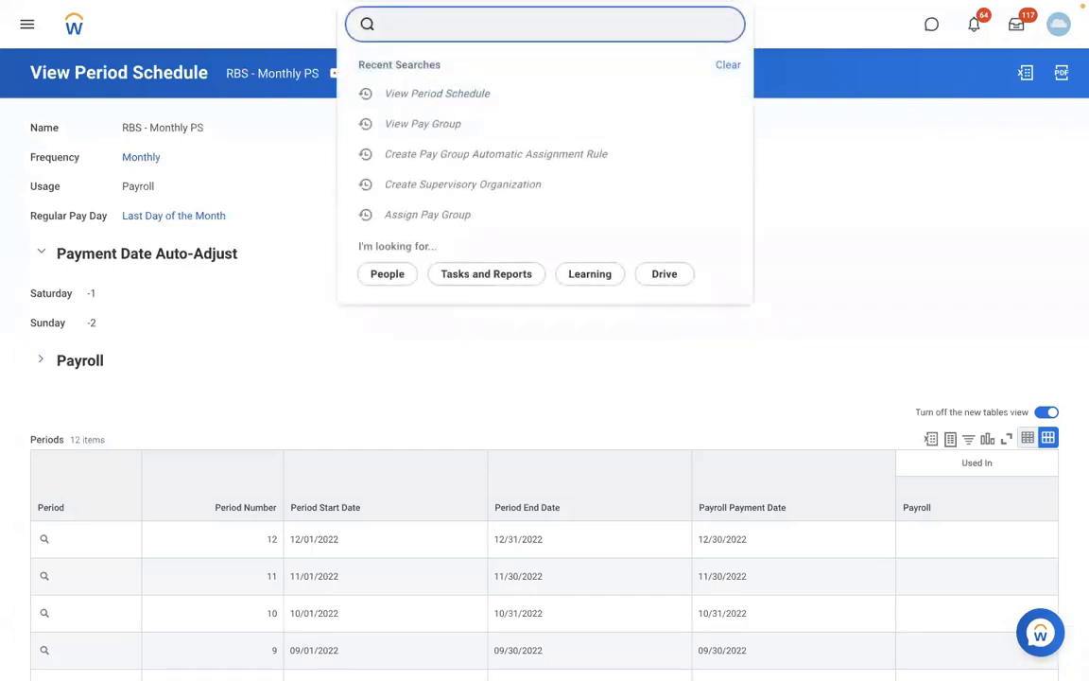
type("MAINTAIN REF ID")
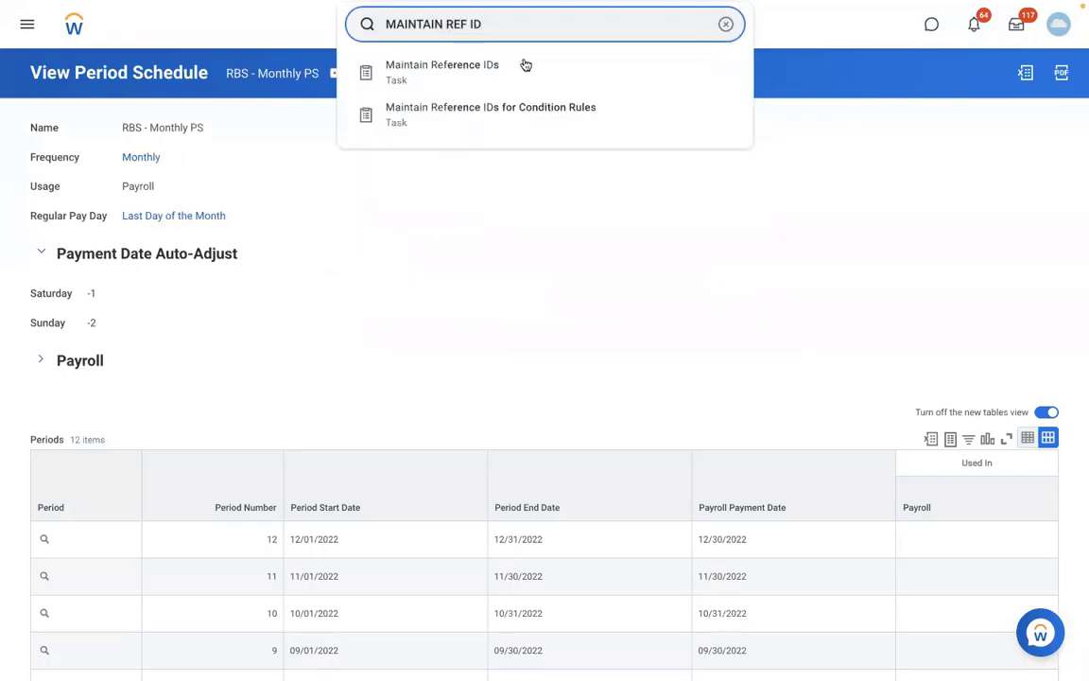
left_click(524, 67)
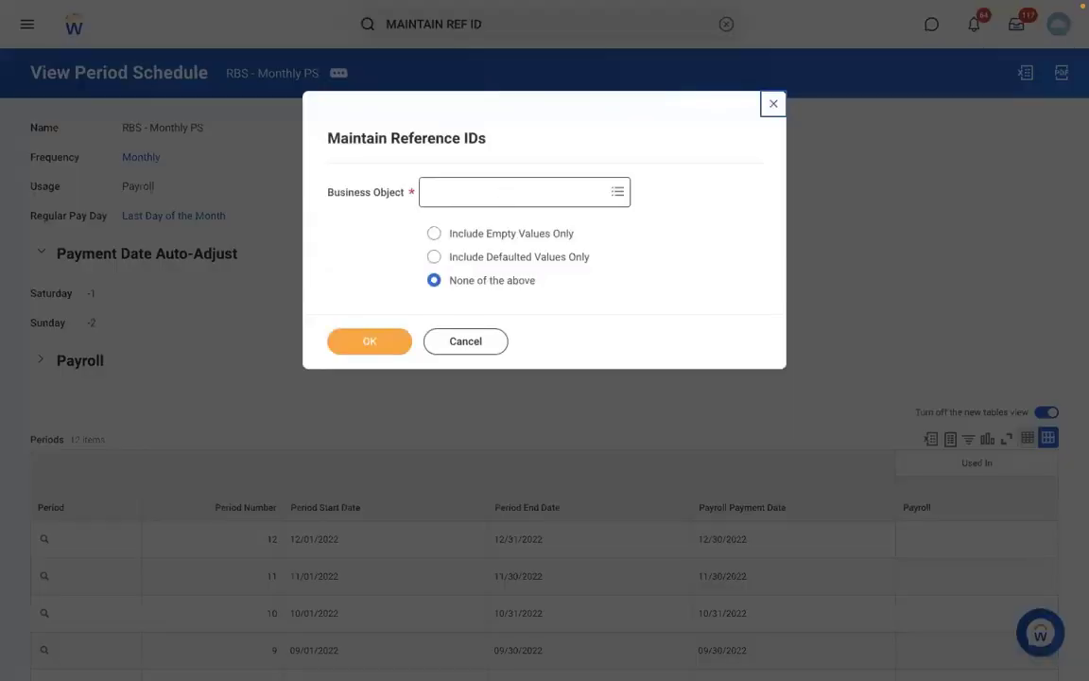
List the Period Schedule reference IDs, such as MONTHLY, SEMI_MONTHLY and BI_WEEKLY_MON_SUN
type("PERIOD SCH")
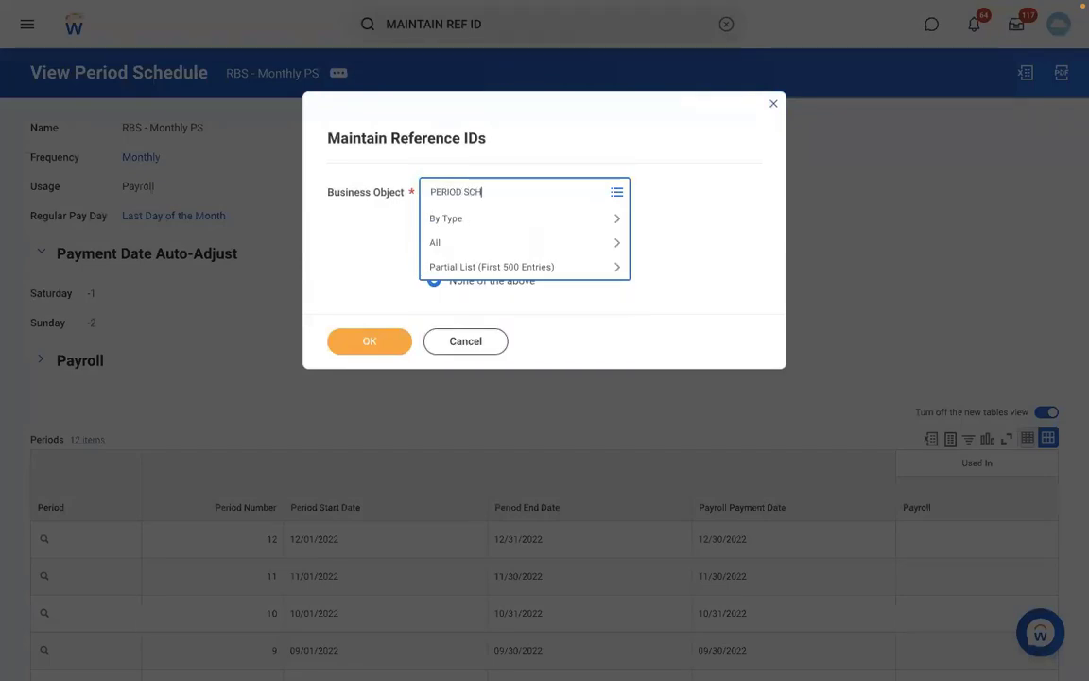
key("Return")
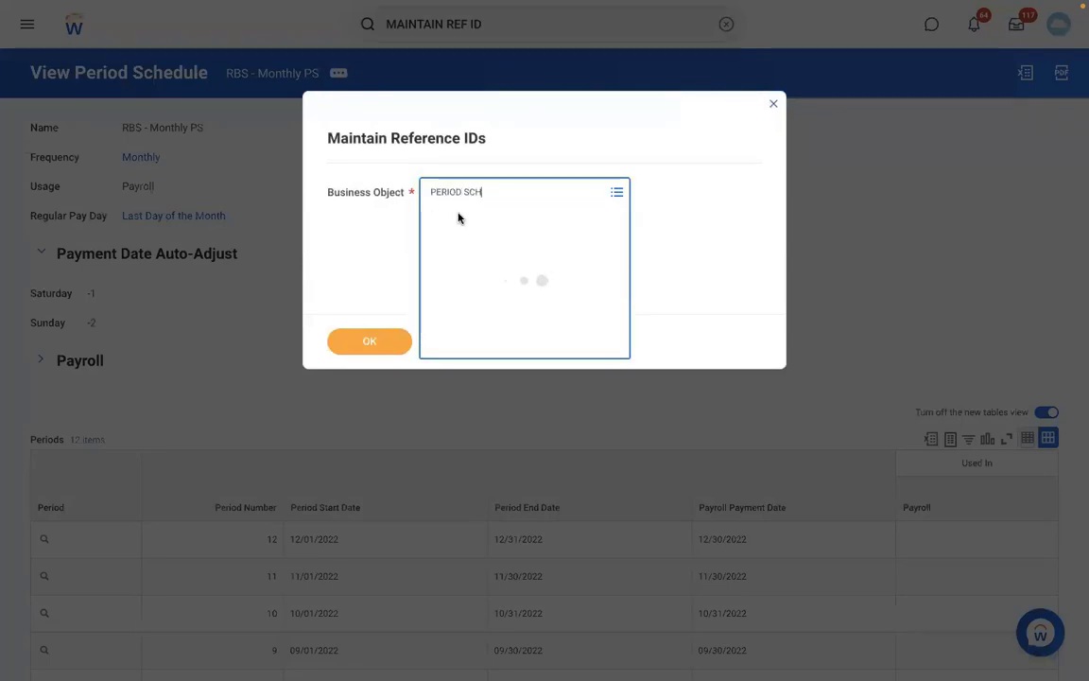
left_click(516, 251)
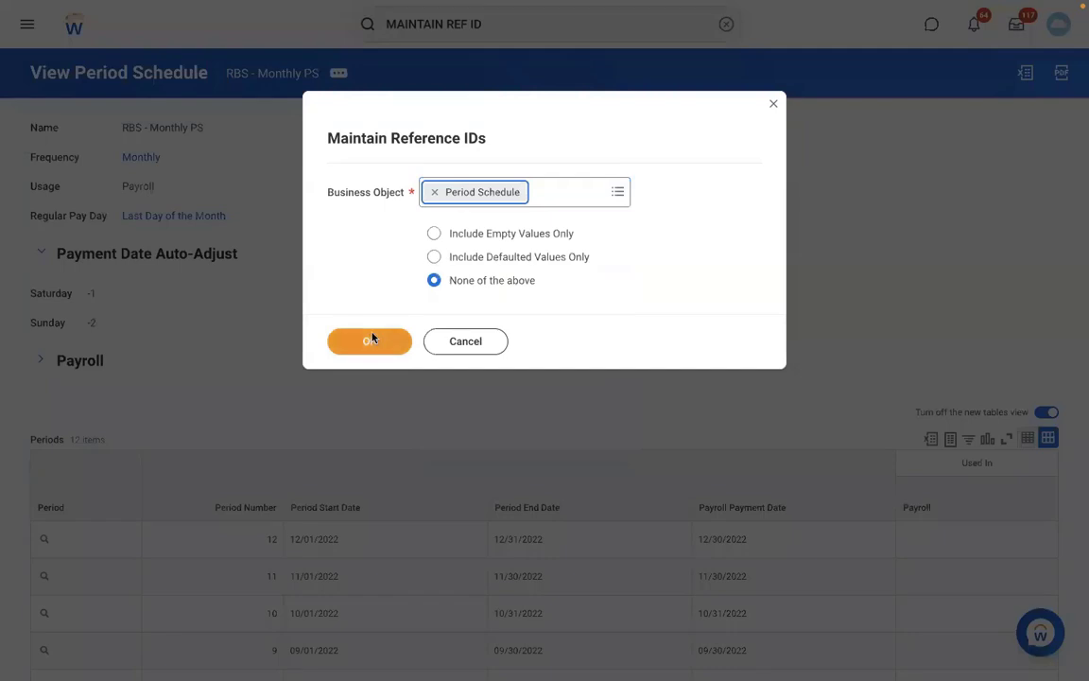
left_click(371, 340)
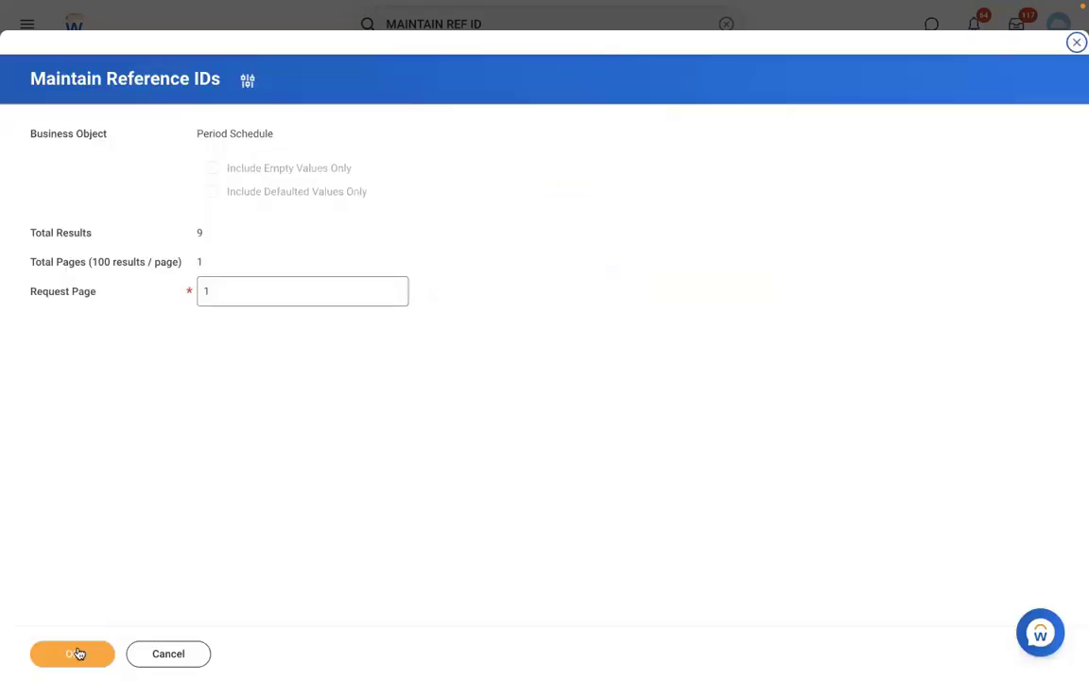
left_click(76, 653)
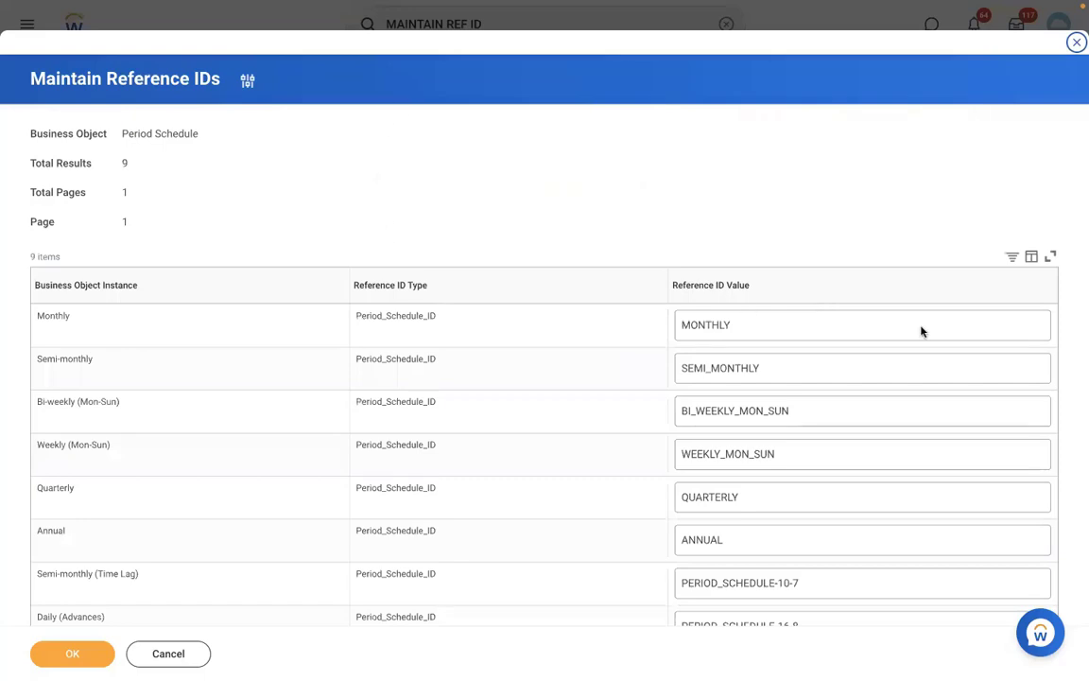
left_click(921, 405)
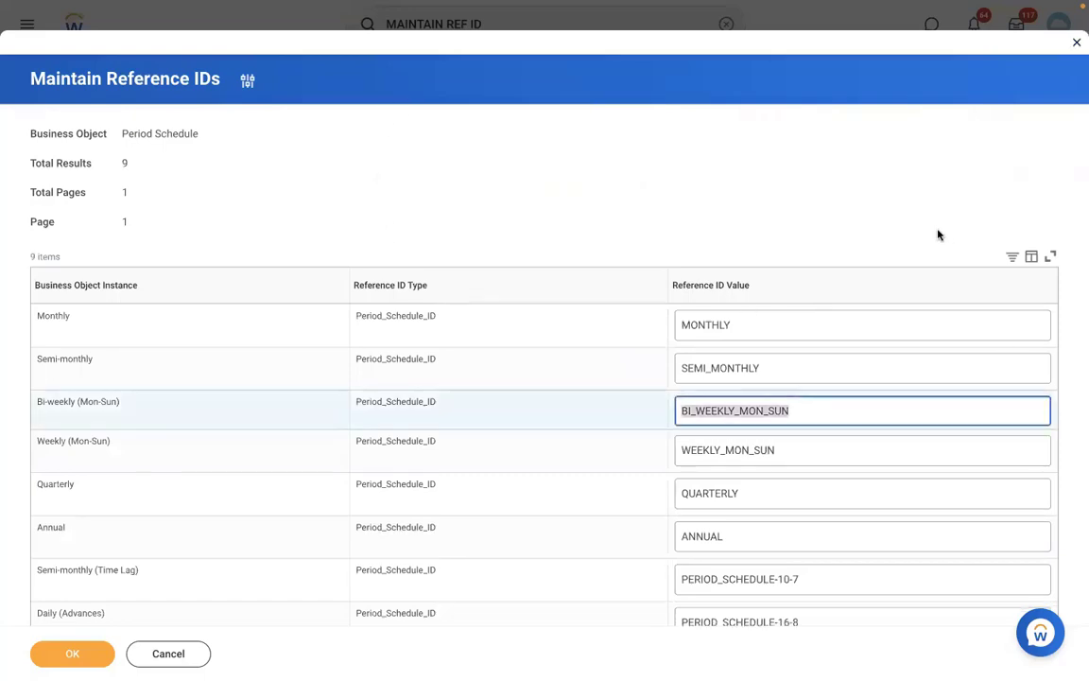
left_click(938, 234)
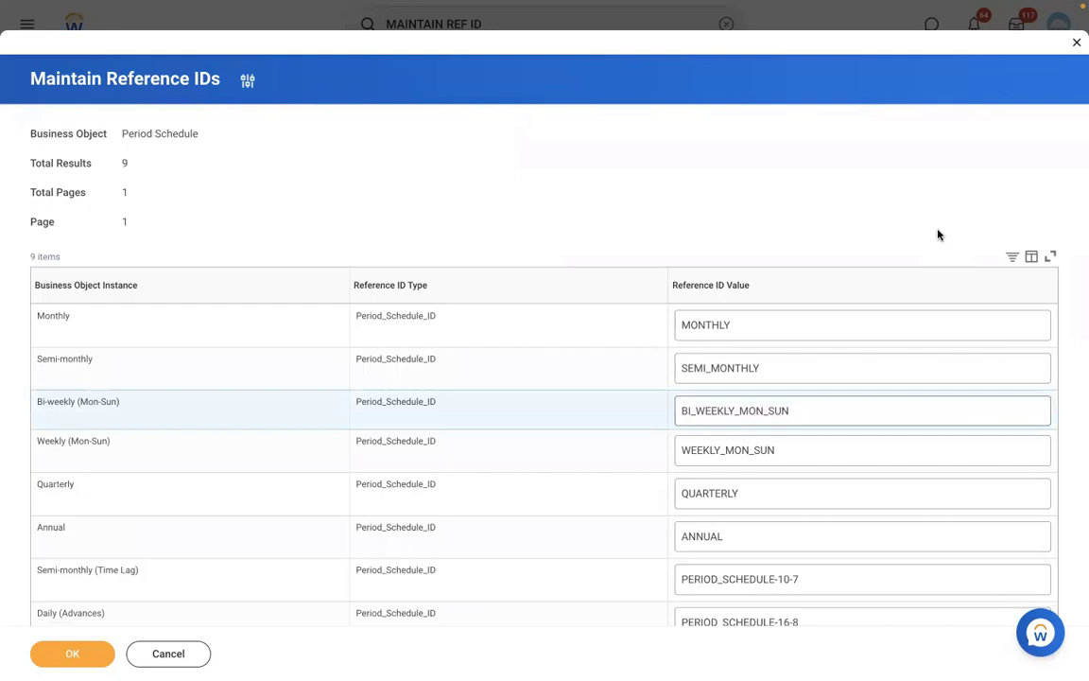
key("ctrl+Left")
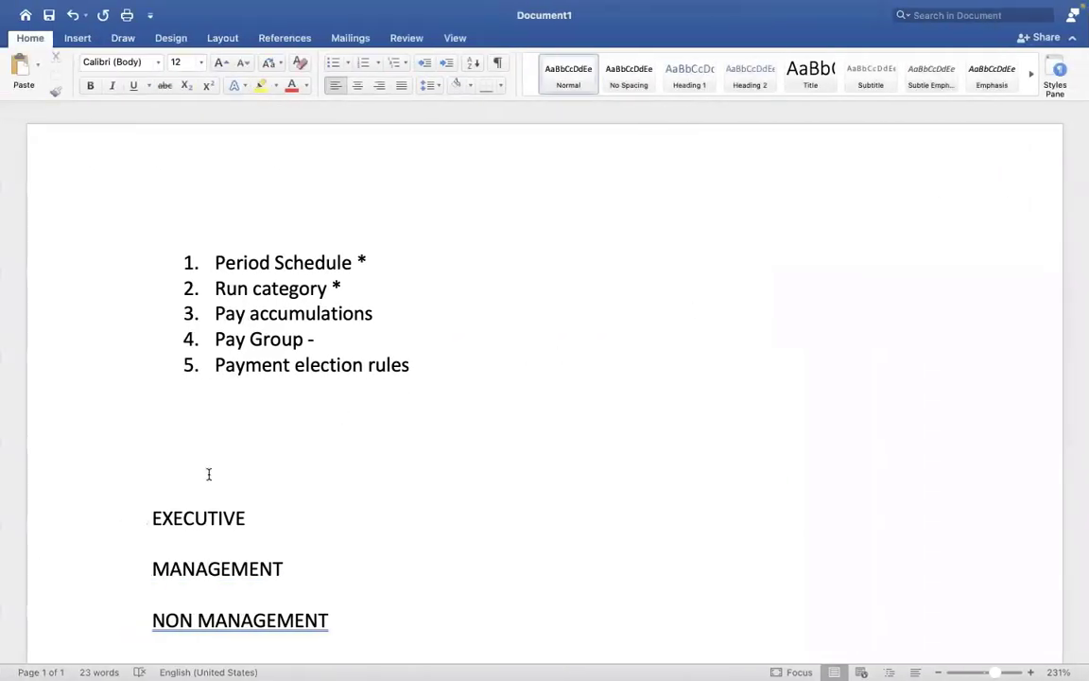
Make room under the list and start a numbered list with 'Assign PYG at worker level.'
left_click(212, 473)
key("Up")
key("Return")
key("Return")
key("Return")
key("Return")
key("Return")
key("Return")
key("Return")
key("Return")
key("Return")
key("Return")
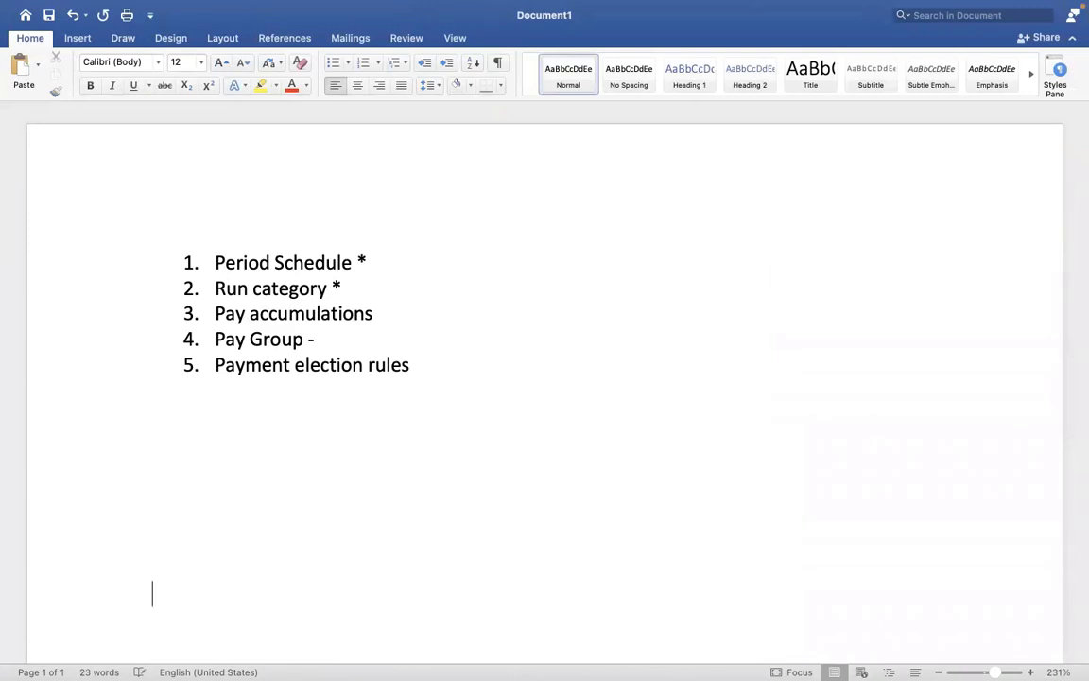
left_click(212, 421)
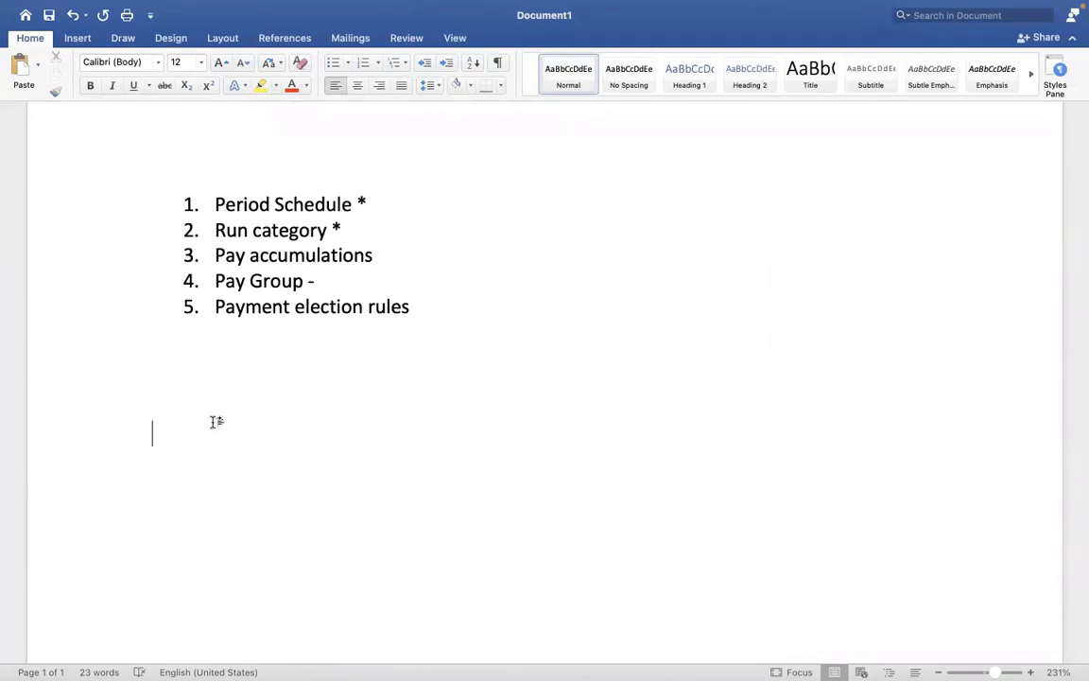
type("1. aSSI")
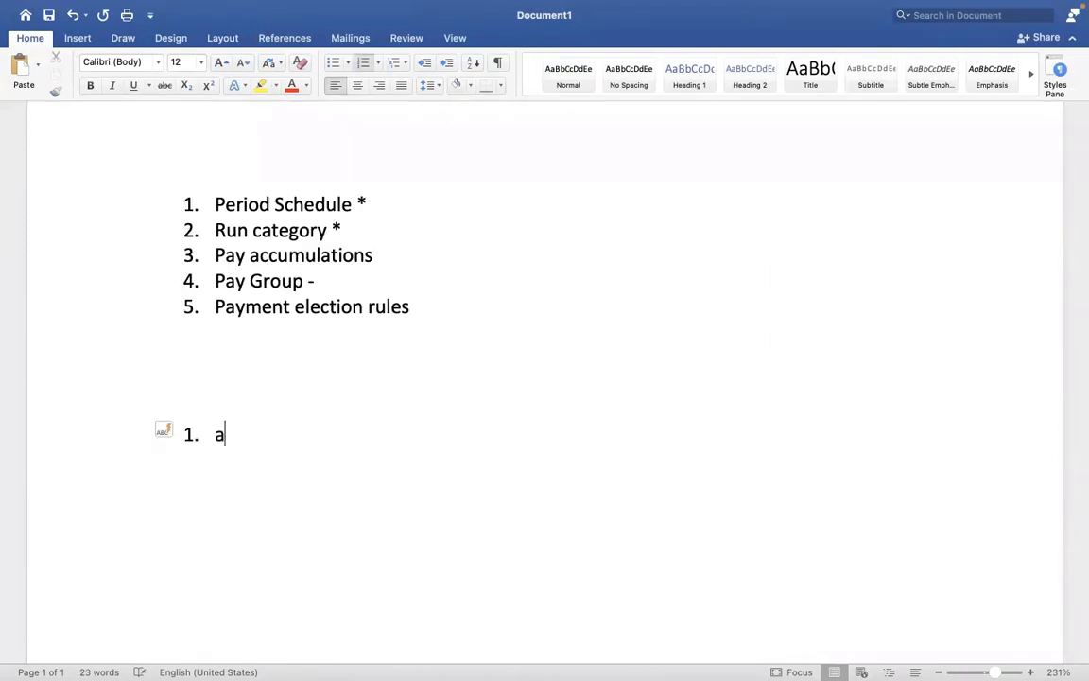
type("GN pyg")
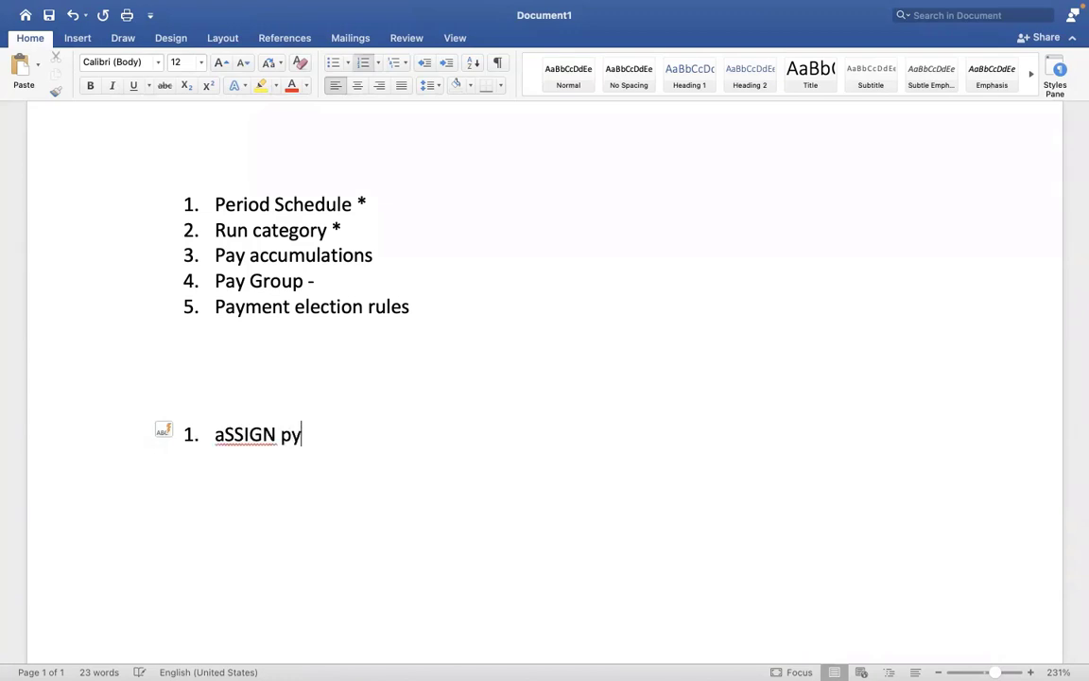
key("BackSpace")
key("BackSpace")
key("BackSpace")
key("BackSpace")
key("BackSpace")
key("BackSpace")
key("BackSpace")
key("BackSpace")
key("BackSpace")
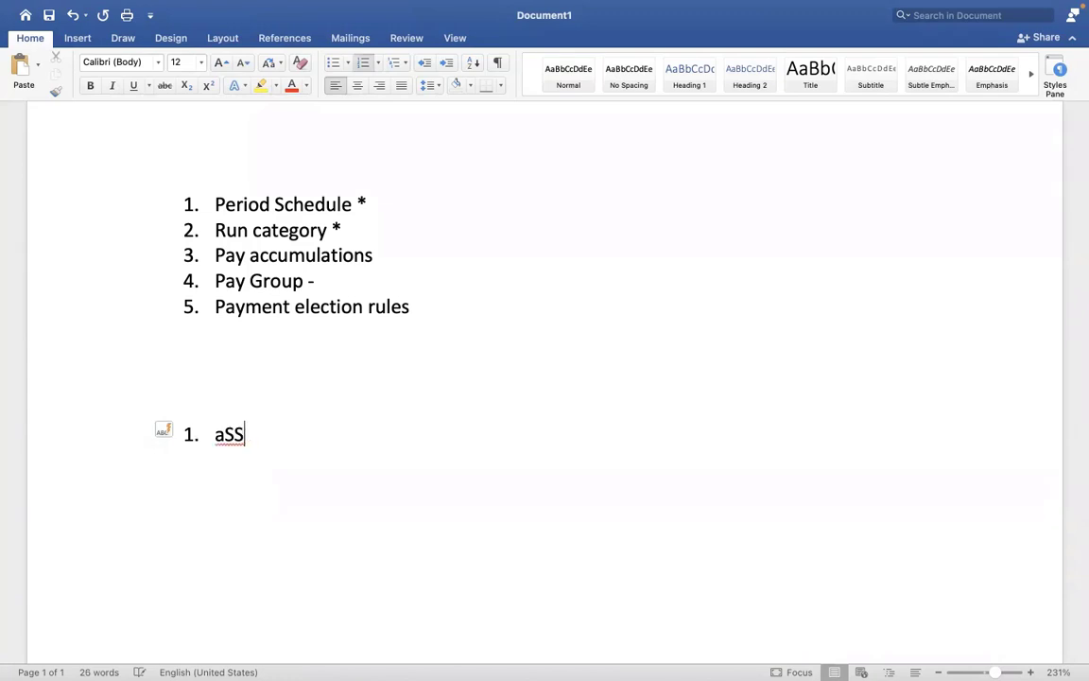
key("BackSpace")
type("Assign PYG")
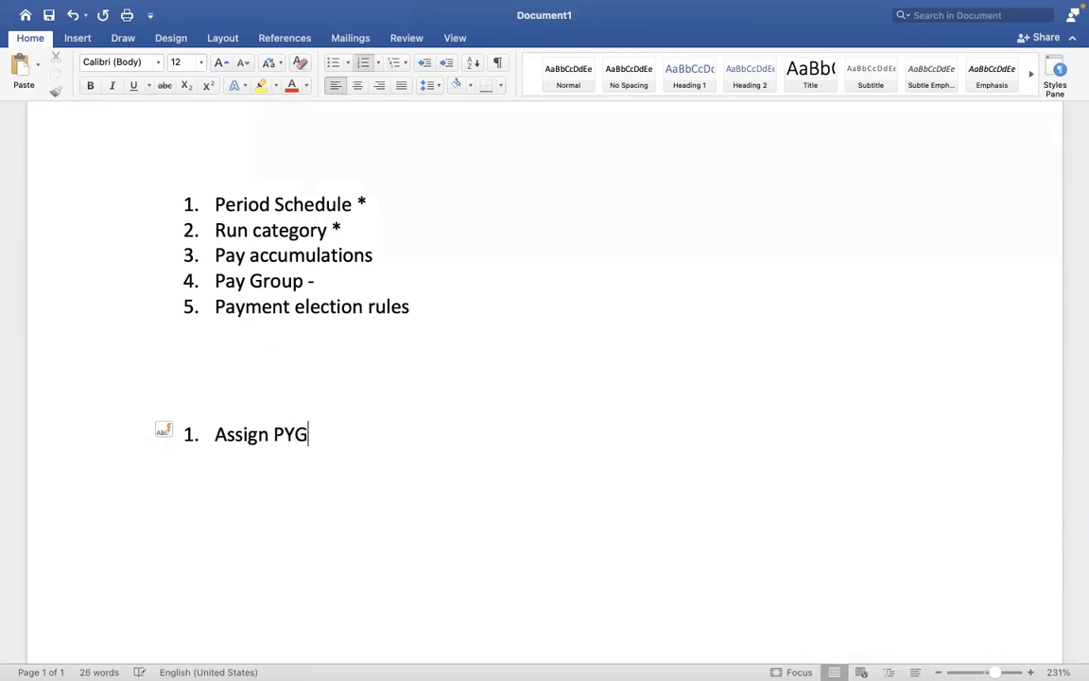
type(" at worker level.")
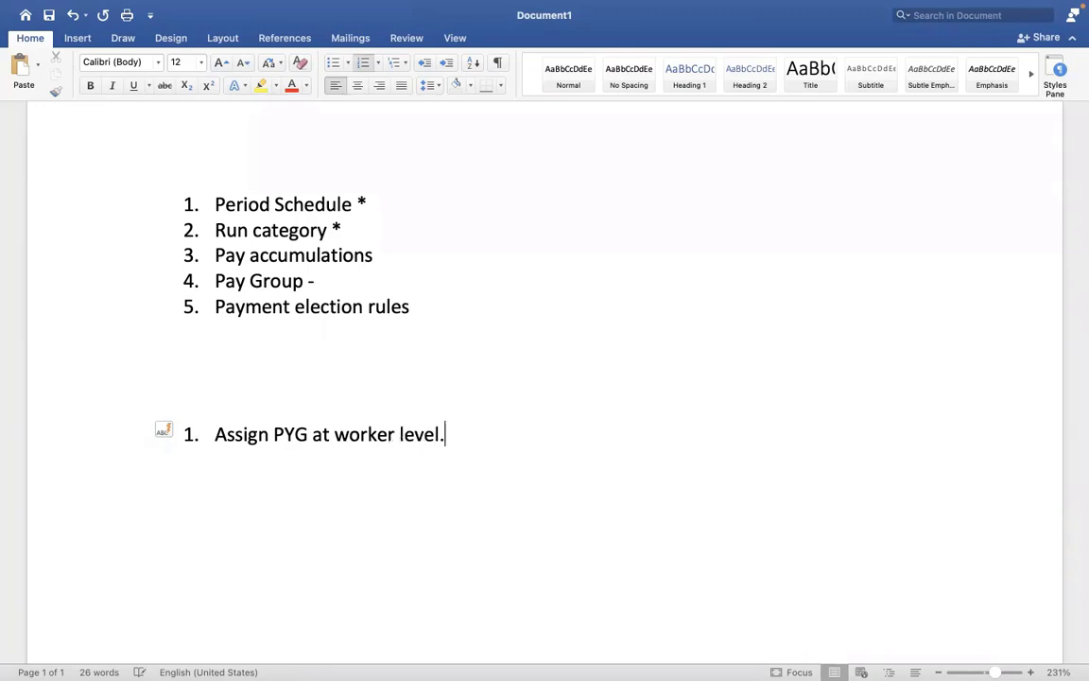
key("Return")
Add the task-level item, then 'Assign pay group - Auto rule' and 'Assign pay group - EIB'
type("Assi")
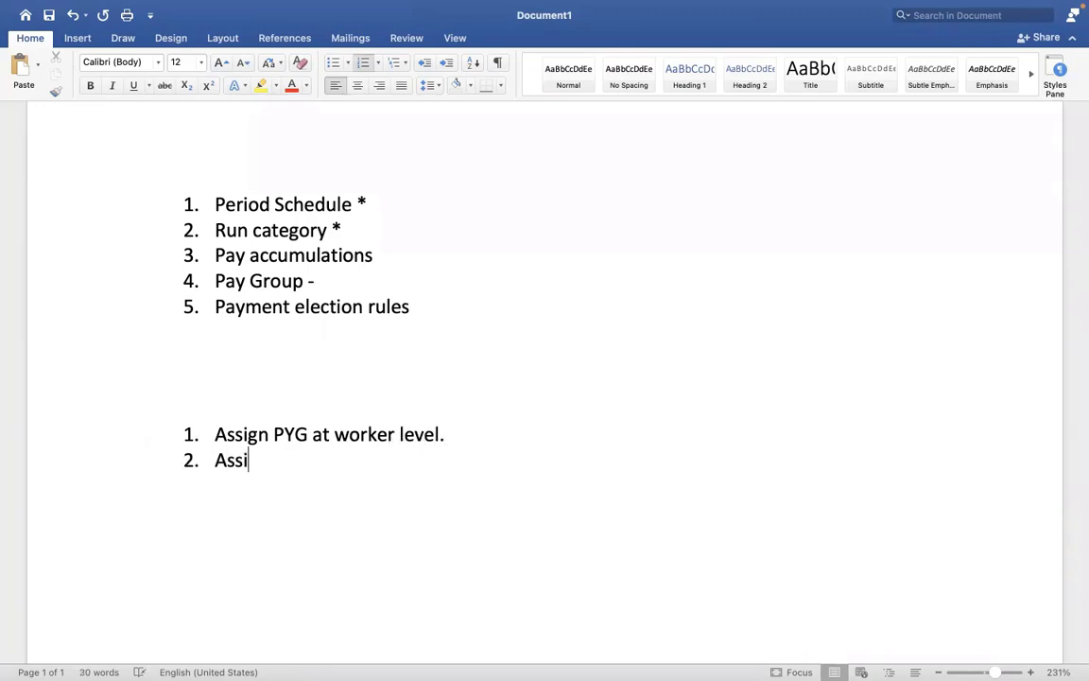
type("gn PYG ")
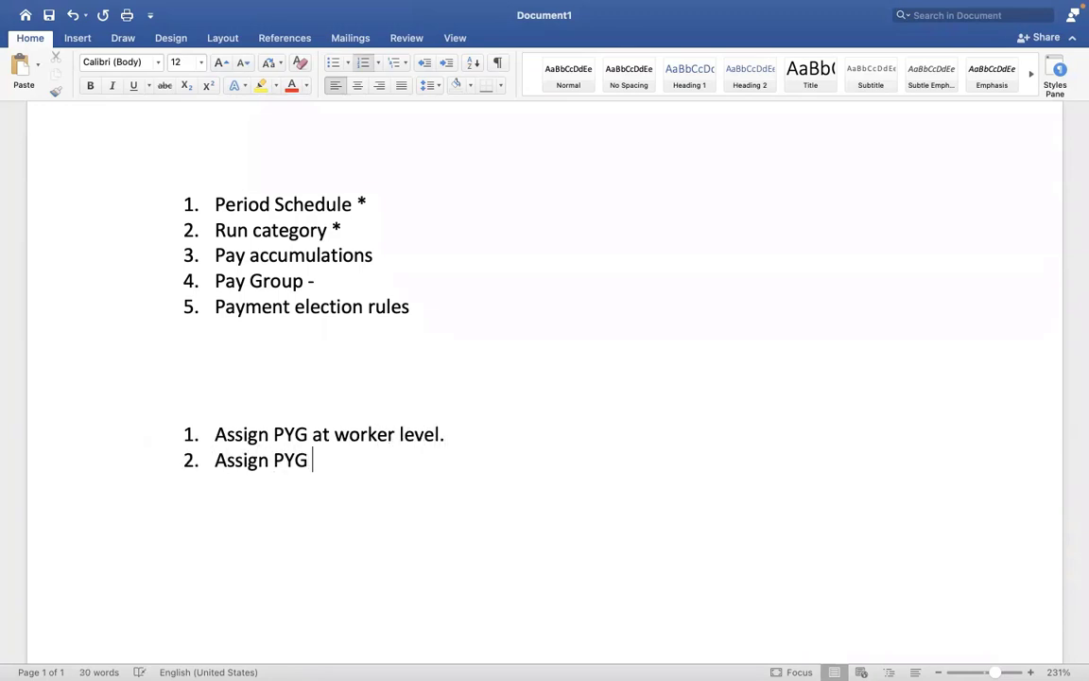
type("at")
key("BackSpace")
key("BackSpace")
key("BackSpace")
type("task")
key("Return")
type("A")
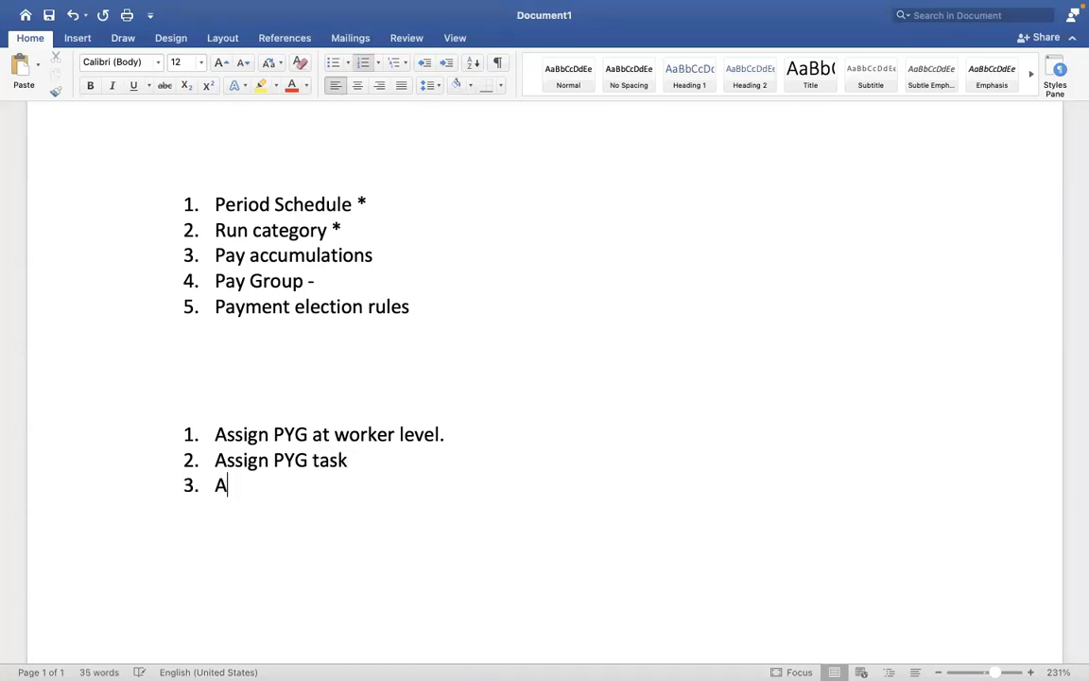
type("ssign p")
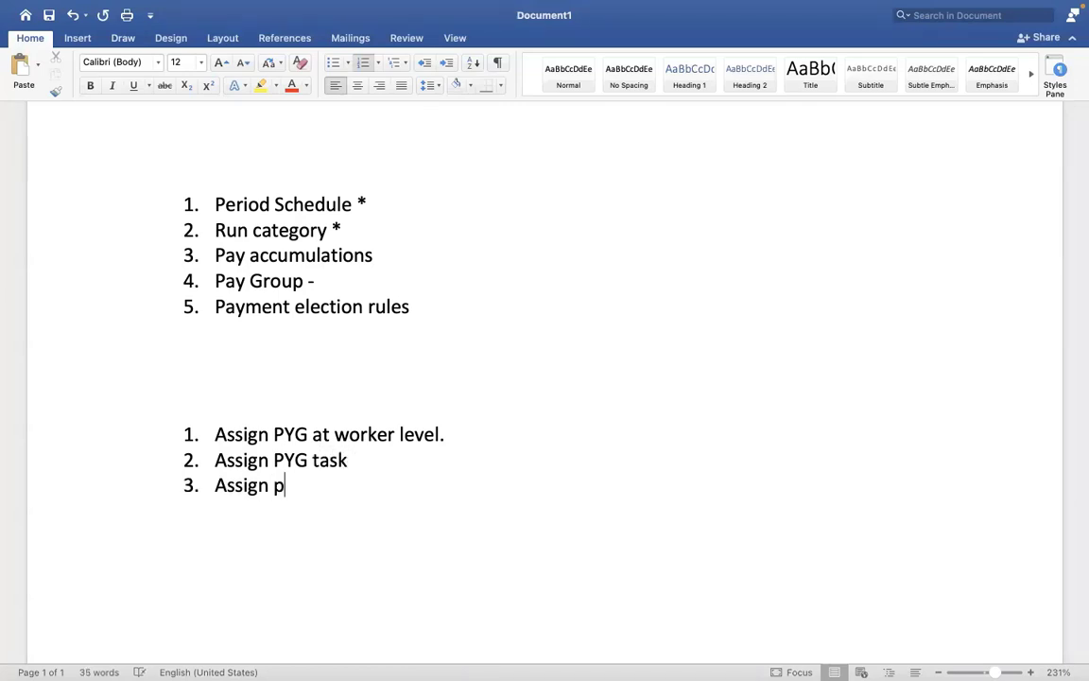
type("ay group - A")
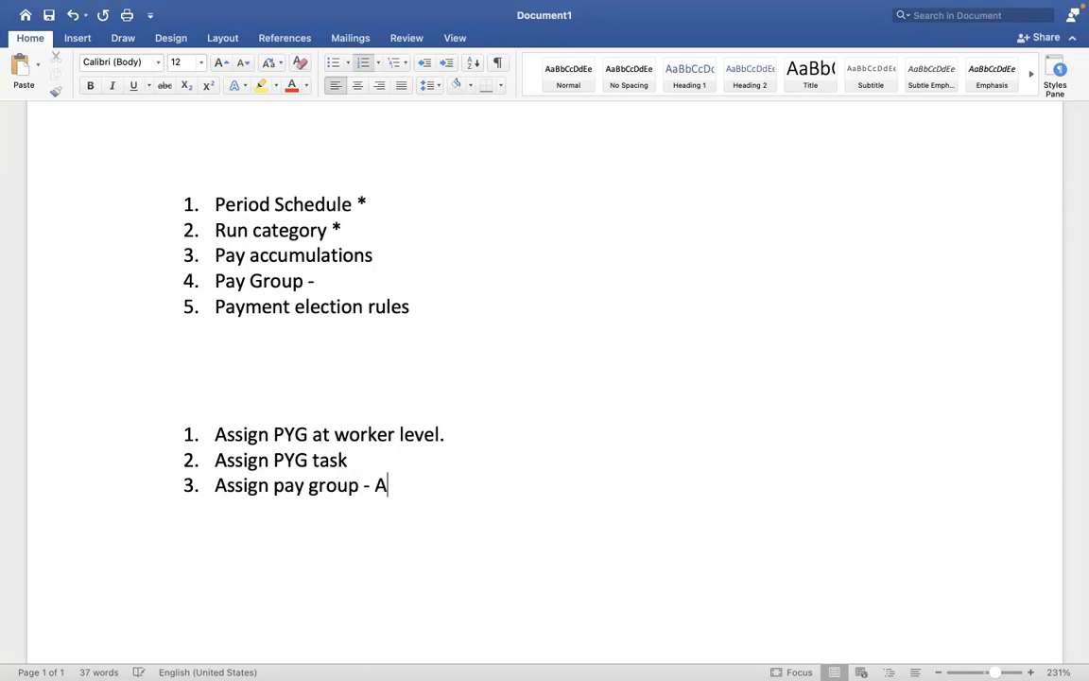
type("uto rule")
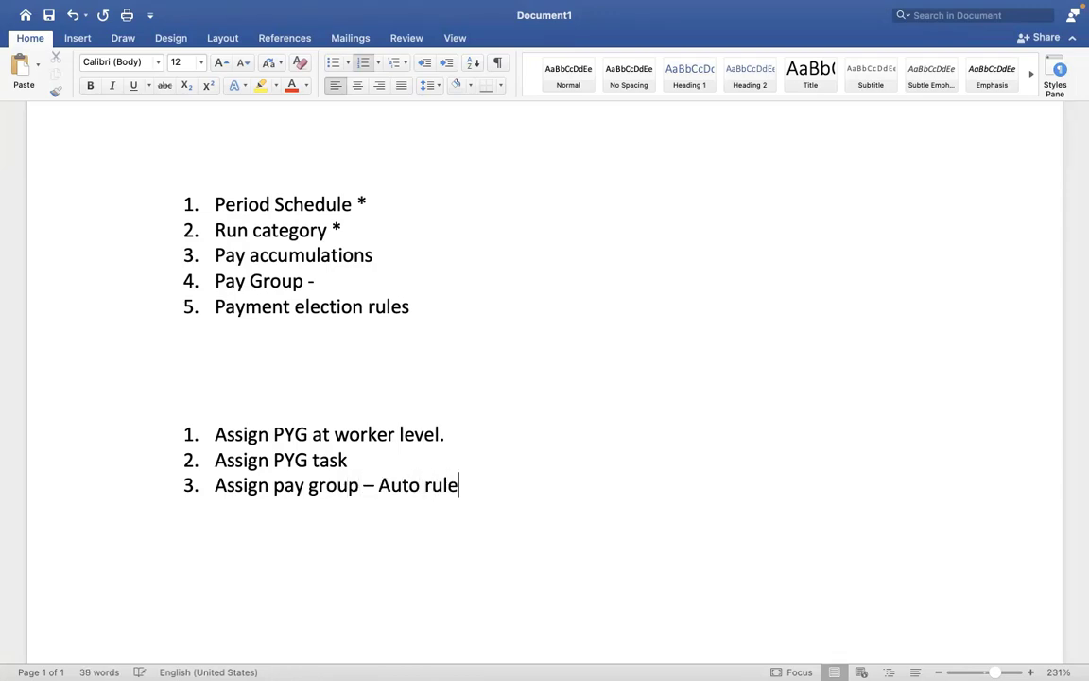
key("Return")
type("Assign ")
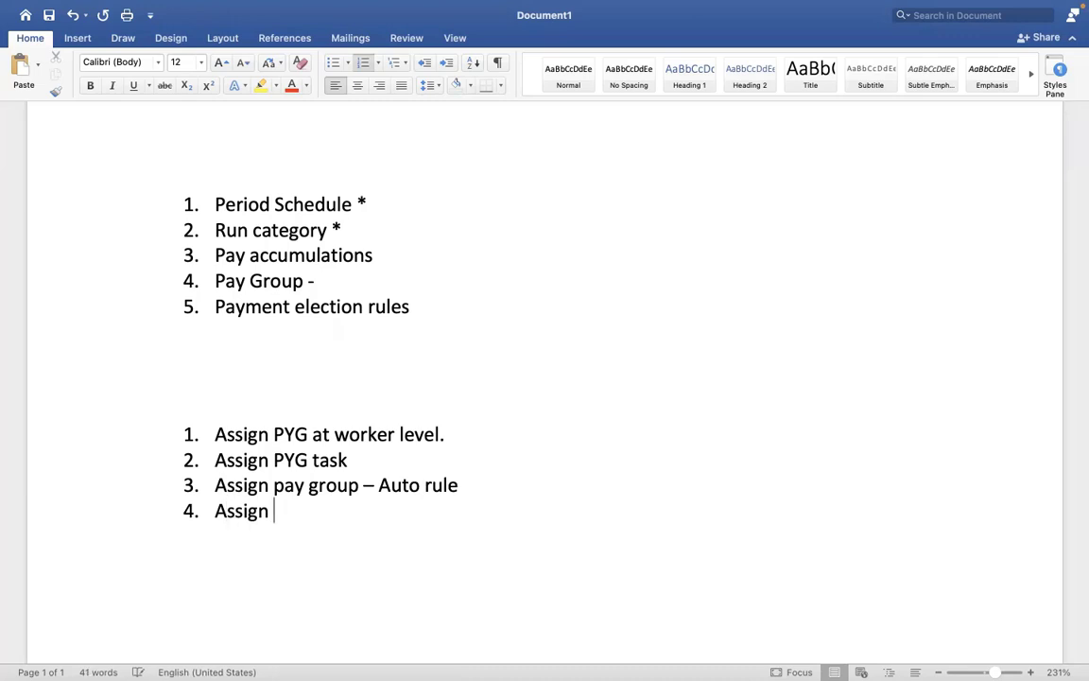
type("pay group - ")
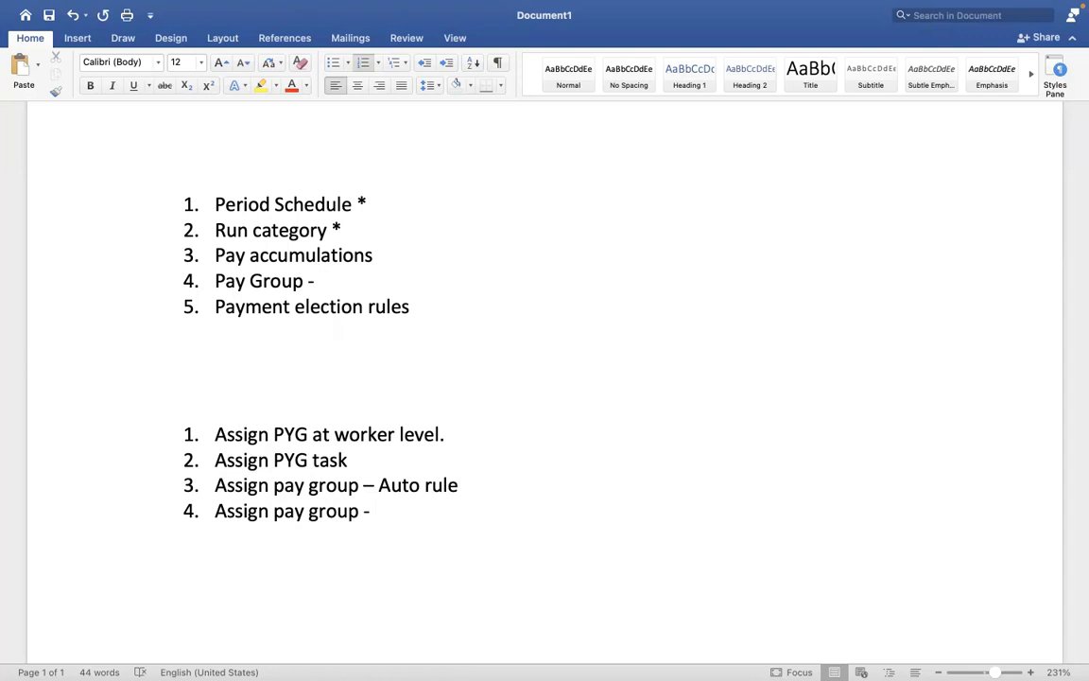
type("EIB")
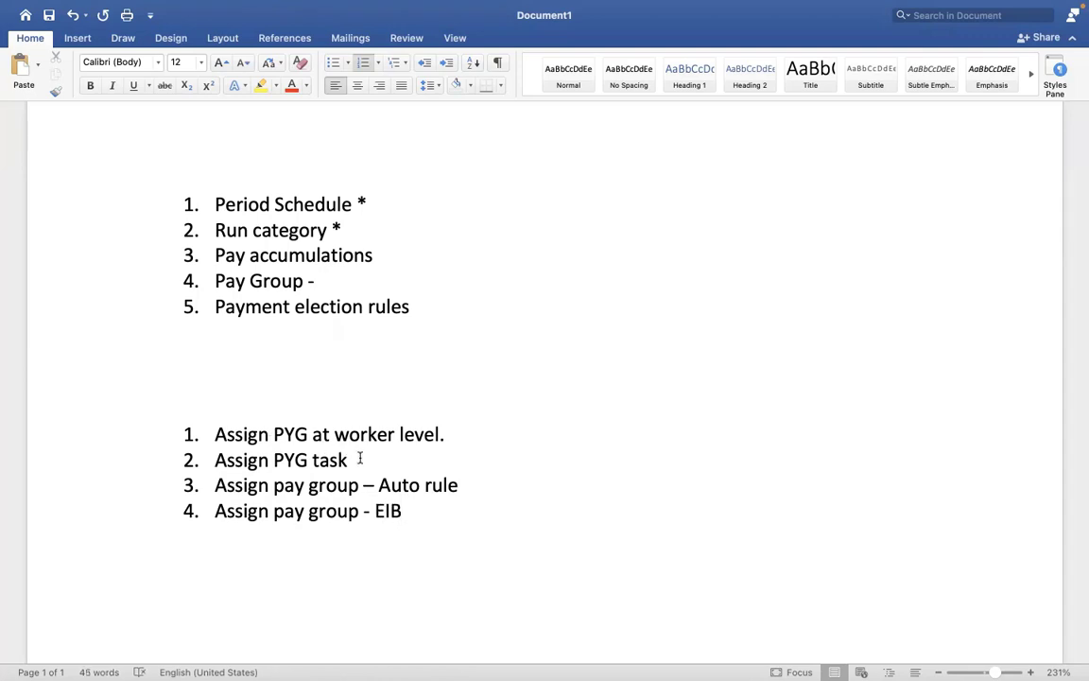
left_click_drag(360, 458, 218, 416)
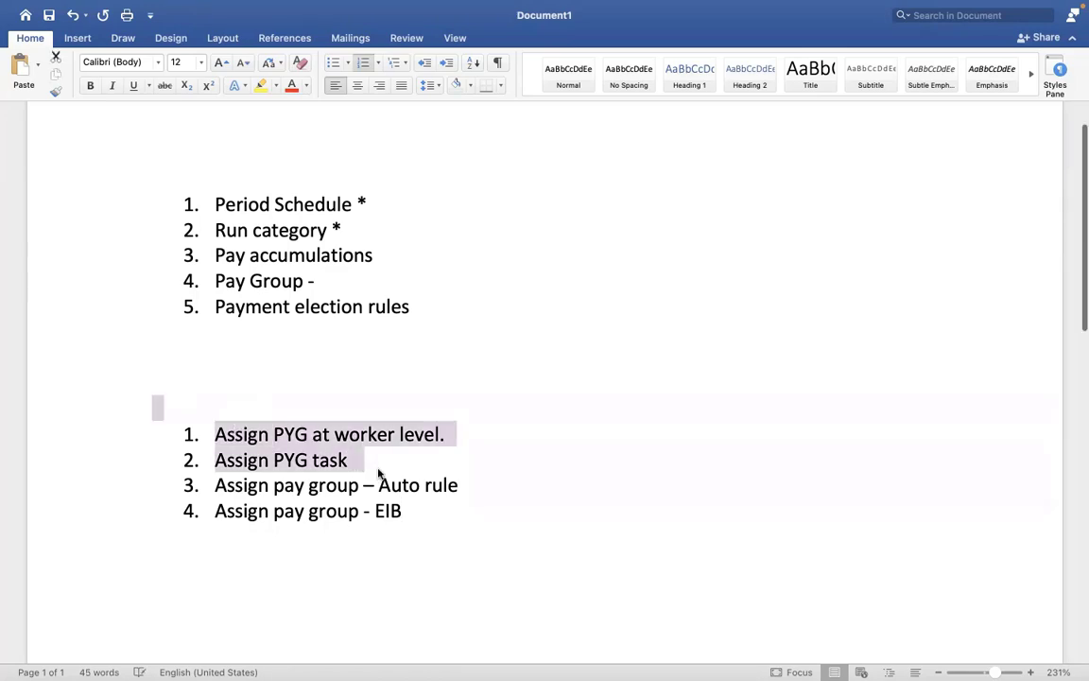